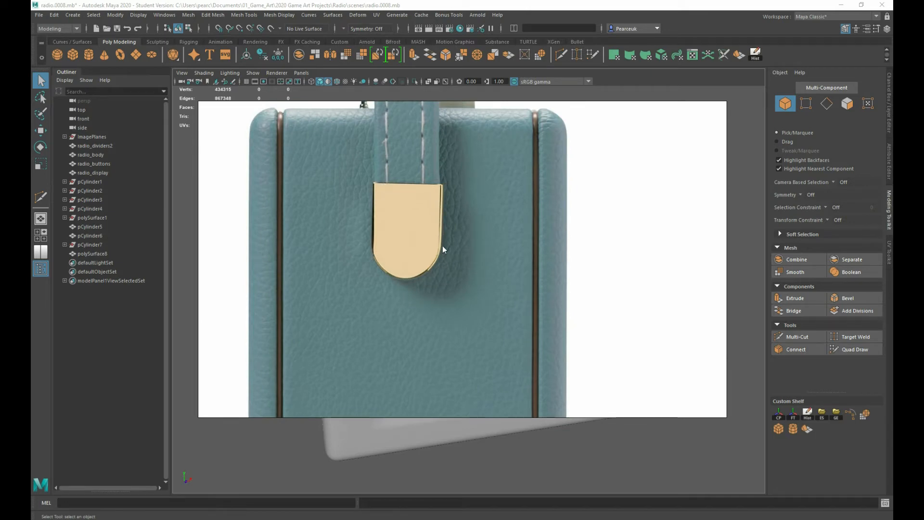
- Examine the gold strap clasp in the side, back and front reference photos of the radio
{"action": "scroll", "coordinate": [394, 233], "scroll_direction": "down", "scroll_amount": 2}
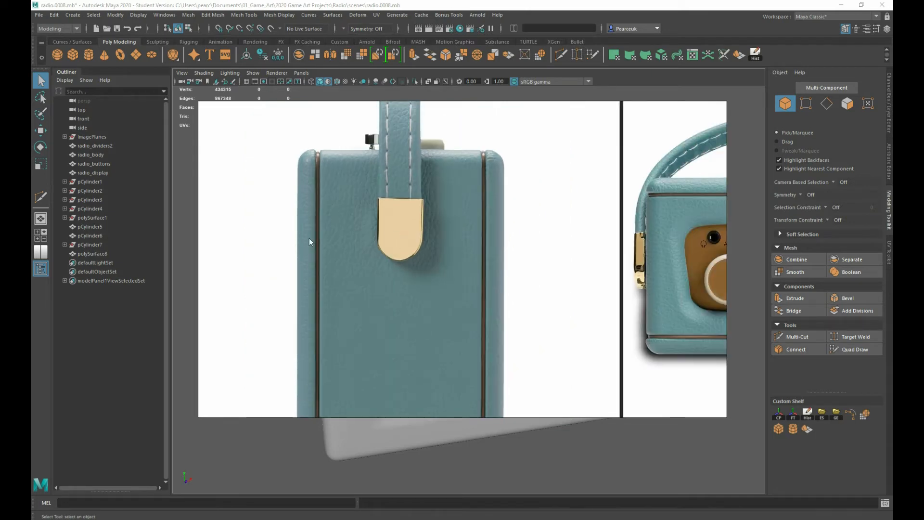
{"action": "middle_click_drag", "start_coordinate": [304, 238], "coordinate": [596, 248]}
{"action": "scroll", "coordinate": [356, 244], "scroll_direction": "up", "scroll_amount": 9}
{"action": "scroll", "coordinate": [359, 243], "scroll_direction": "down", "scroll_amount": 1}
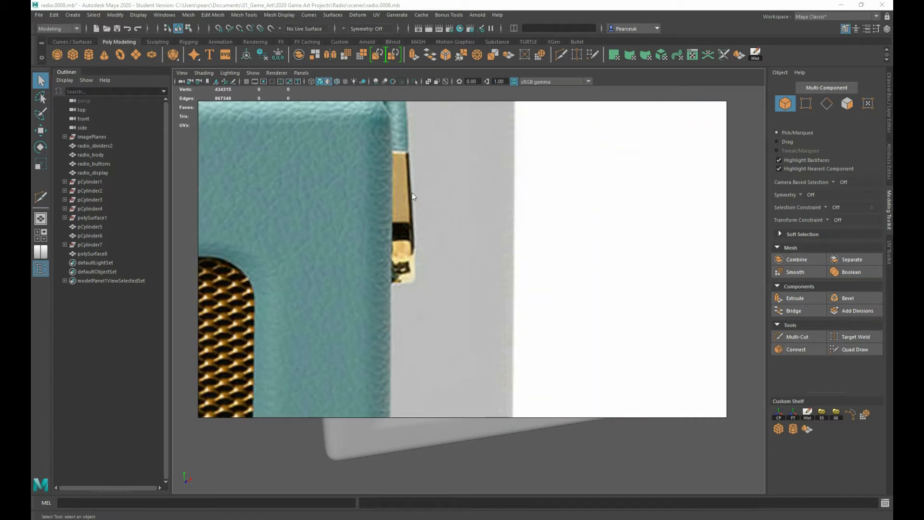
{"action": "scroll", "coordinate": [413, 195], "scroll_direction": "down", "scroll_amount": 5}
{"action": "scroll", "coordinate": [420, 224], "scroll_direction": "up", "scroll_amount": 5}
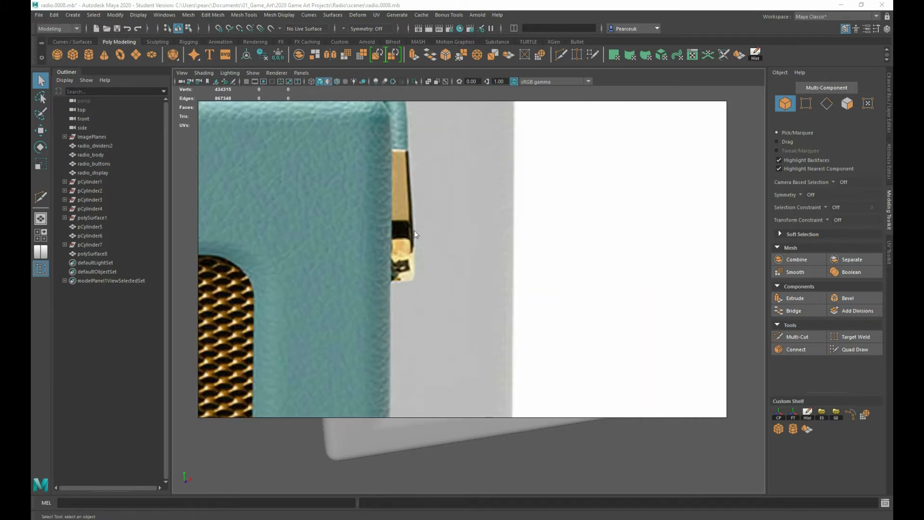
{"action": "scroll", "coordinate": [371, 274], "scroll_direction": "down", "scroll_amount": 5}
{"action": "middle_click_drag", "start_coordinate": [485, 273], "coordinate": [320, 254]}
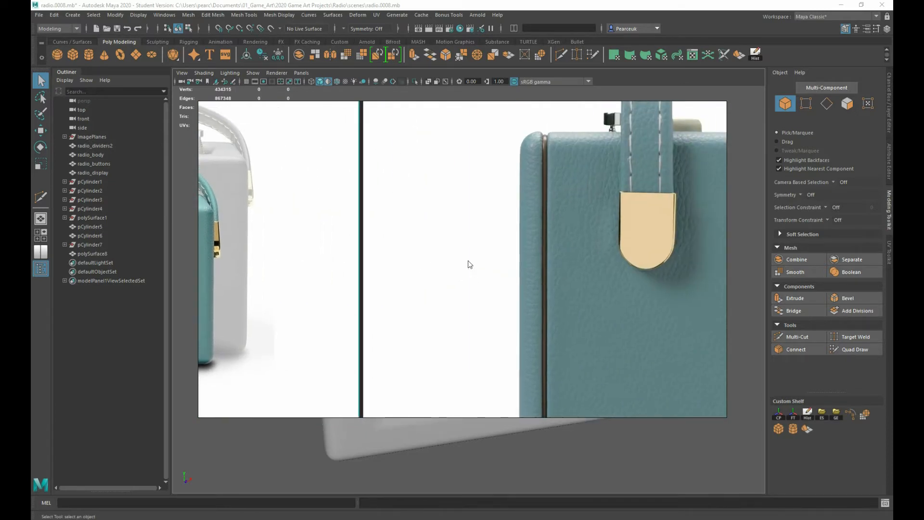
{"action": "middle_click_drag", "start_coordinate": [555, 257], "coordinate": [405, 257]}
{"action": "middle_click_drag", "start_coordinate": [592, 247], "coordinate": [384, 251]}
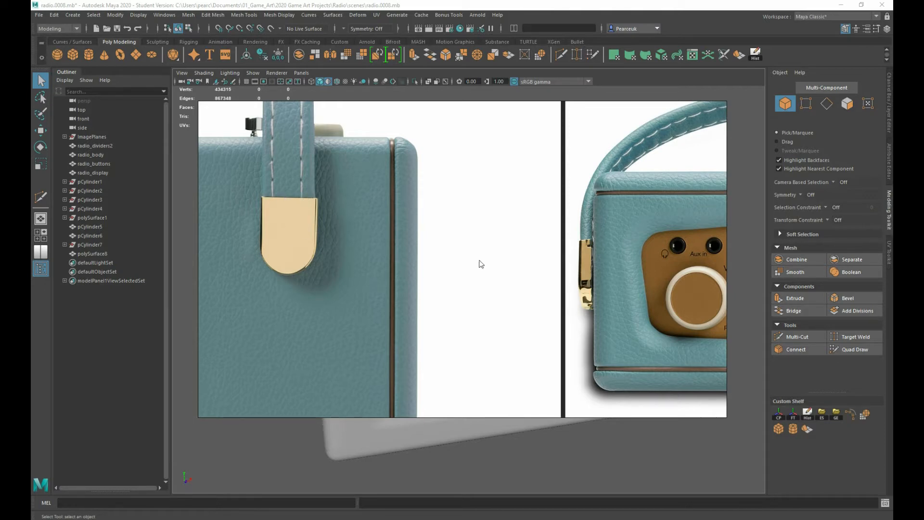
{"action": "middle_click_drag", "start_coordinate": [637, 270], "coordinate": [571, 247]}
{"action": "scroll", "coordinate": [570, 244], "scroll_direction": "up", "scroll_amount": 3}
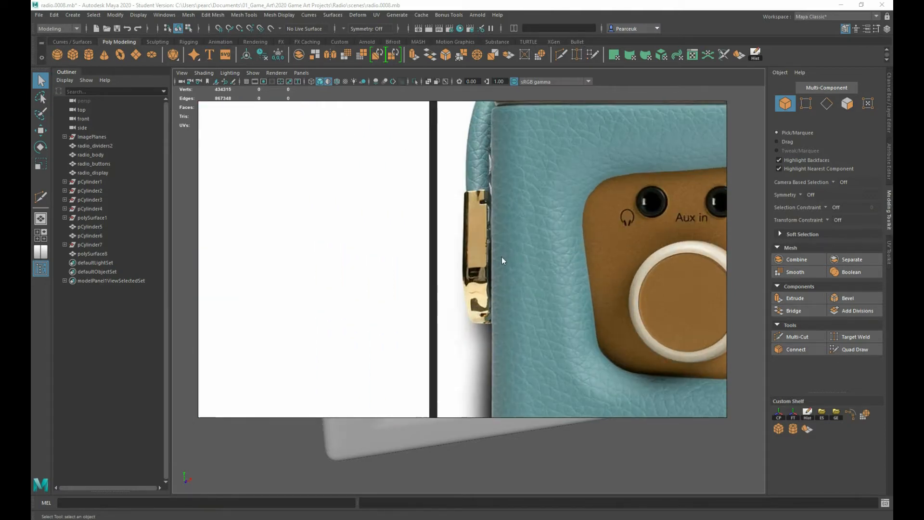
{"action": "middle_click_drag", "start_coordinate": [501, 256], "coordinate": [525, 256]}
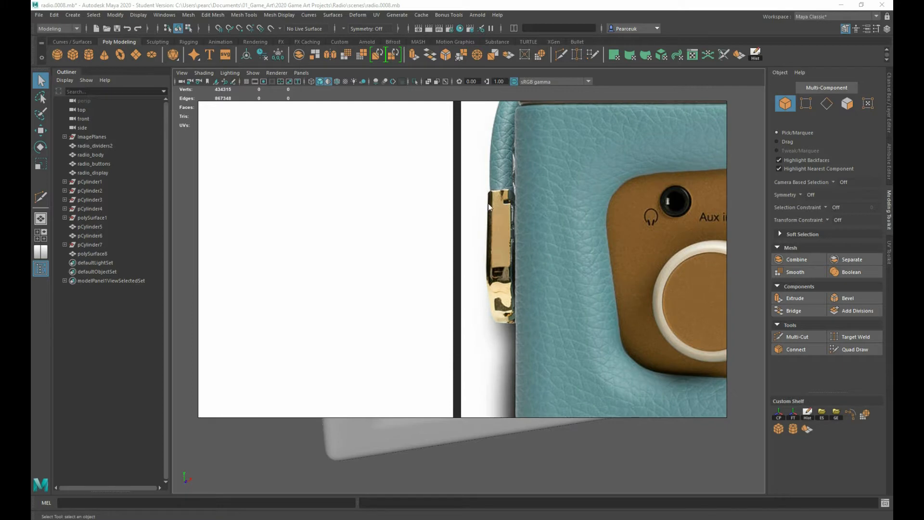
{"action": "scroll", "coordinate": [489, 203], "scroll_direction": "down", "scroll_amount": 3}
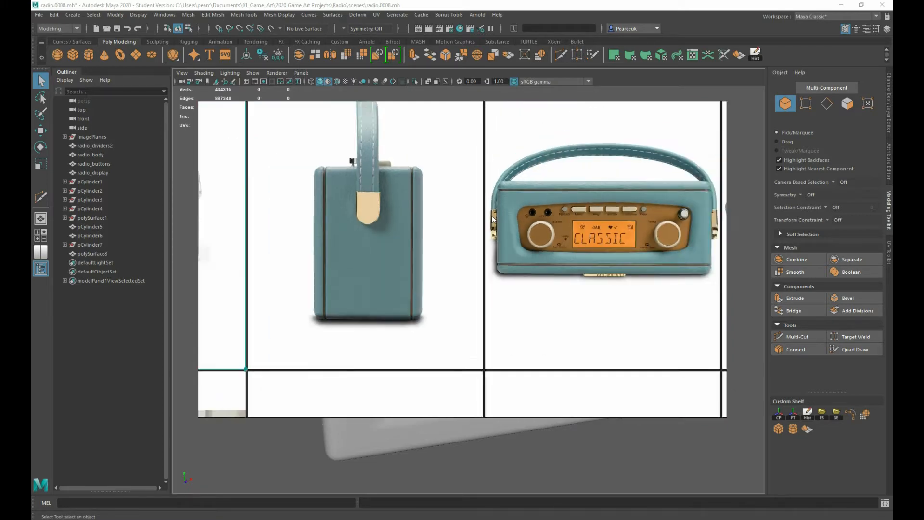
{"action": "scroll", "coordinate": [492, 215], "scroll_direction": "up", "scroll_amount": 2}
{"action": "scroll", "coordinate": [491, 215], "scroll_direction": "down", "scroll_amount": 1}
{"action": "scroll", "coordinate": [496, 201], "scroll_direction": "up", "scroll_amount": 4}
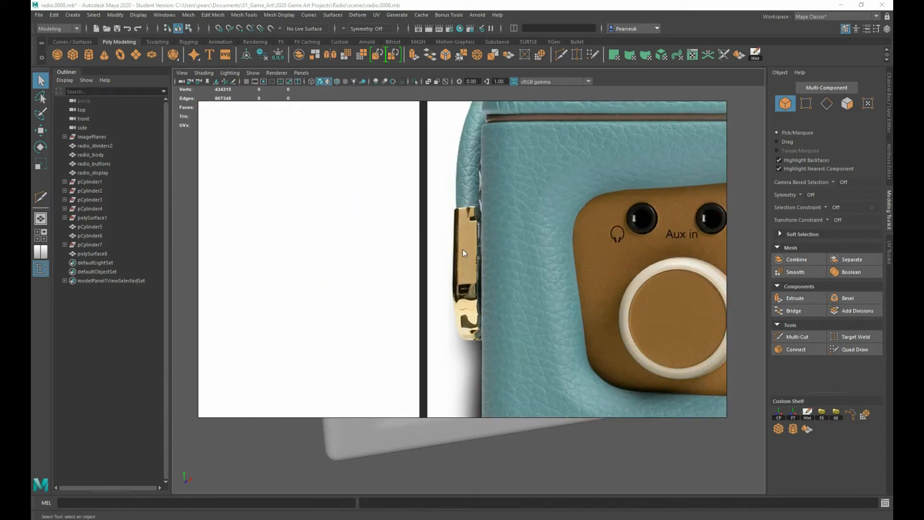
{"action": "scroll", "coordinate": [474, 248], "scroll_direction": "up", "scroll_amount": 4}
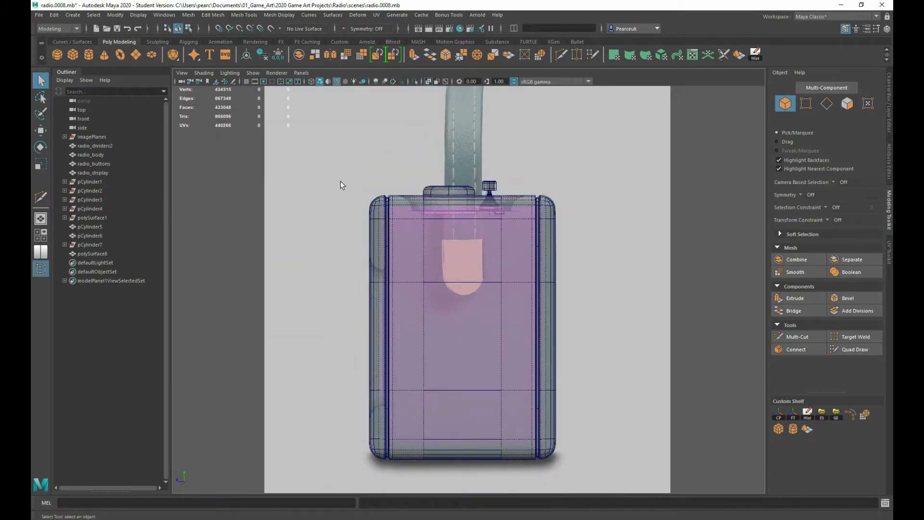
- Switch from the side view to the perspective view and check which parts of the radio's top panel are separate objects
{"action": "left_click", "coordinate": [423, 249]}
{"action": "left_click_drag", "start_coordinate": [335, 153], "coordinate": [574, 483]}
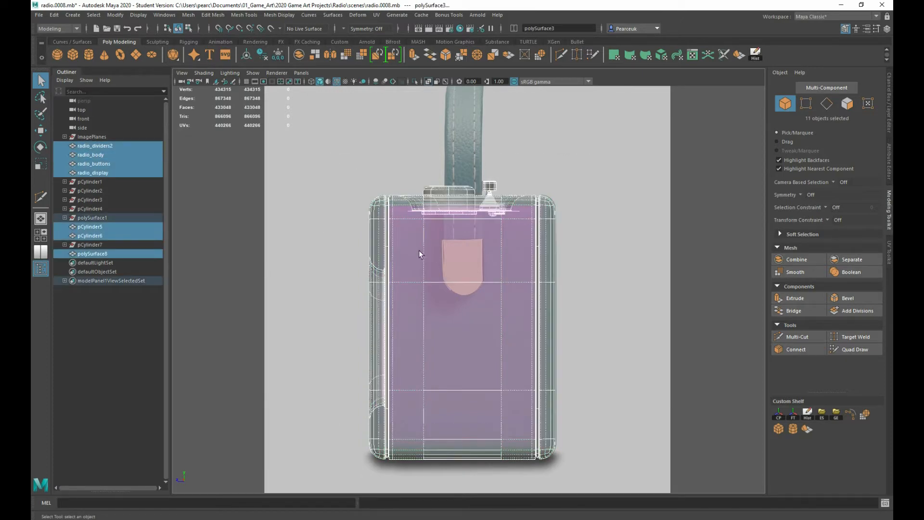
{"action": "key", "text": "space"}
{"action": "key", "text": "space"}
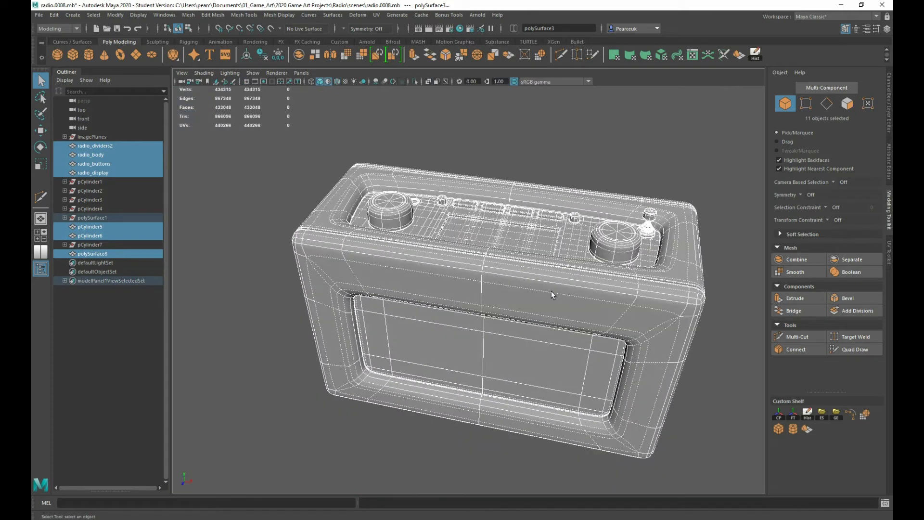
{"action": "left_click", "coordinate": [547, 289]}
{"action": "right_click_drag", "start_coordinate": [501, 266], "coordinate": [431, 231], "text": "alt"}
{"action": "left_click", "coordinate": [429, 225]}
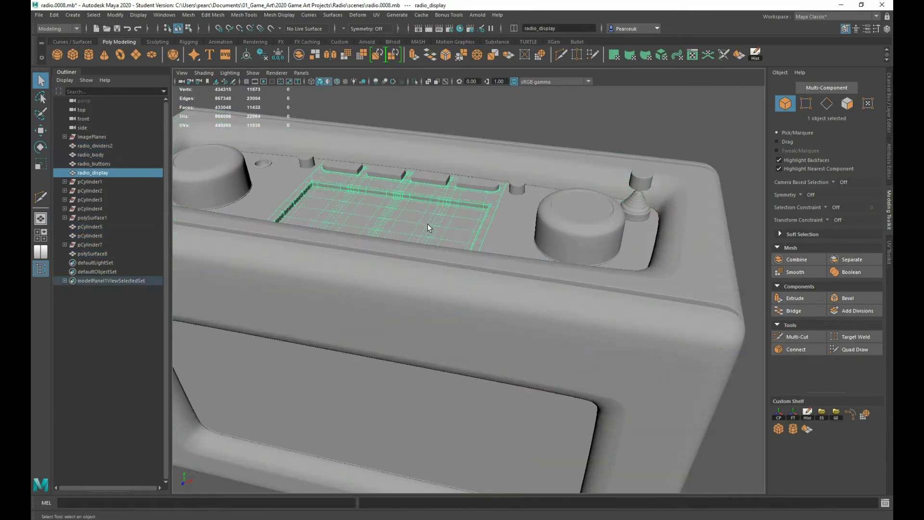
{"action": "key", "text": "f"}
{"action": "left_click", "coordinate": [544, 234]}
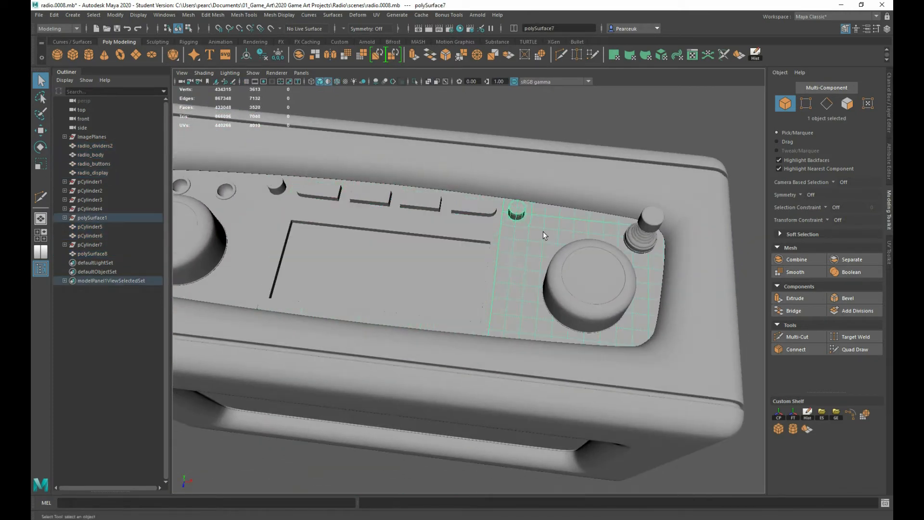
- Combine the display, both side panels, the two large knobs, the button row and the small stick control into one mesh
{"action": "left_click", "coordinate": [217, 210]}
{"action": "right_click_drag", "start_coordinate": [318, 222], "coordinate": [310, 215], "text": "alt"}
{"action": "left_click_drag", "start_coordinate": [311, 216], "coordinate": [261, 215], "text": "alt"}
{"action": "right_click_drag", "start_coordinate": [262, 220], "coordinate": [404, 209], "text": "alt"}
{"action": "left_click", "coordinate": [403, 204], "text": "shift"}
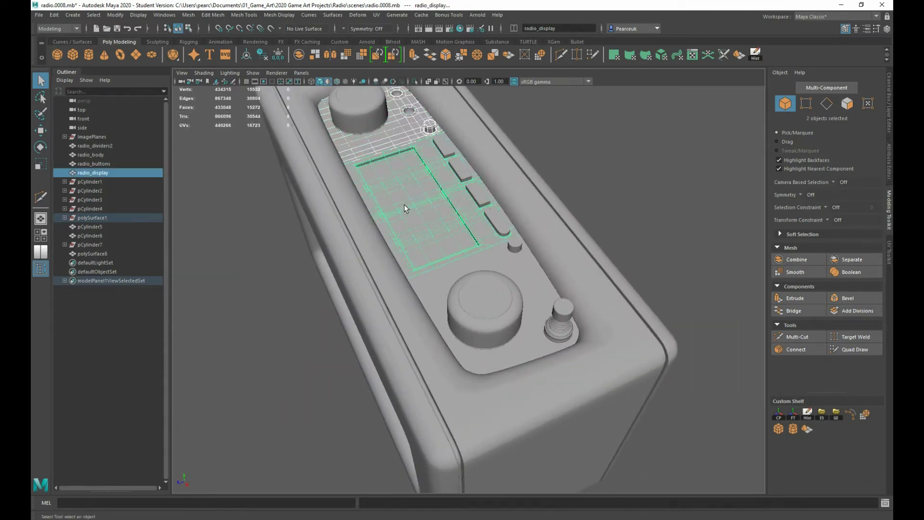
{"action": "left_click", "coordinate": [500, 262], "text": "shift"}
{"action": "mouse_move", "coordinate": [414, 226]}
{"action": "left_mouse_down", "text": "alt"}
{"action": "mouse_move", "coordinate": [474, 256]}
{"action": "mouse_move", "coordinate": [413, 233]}
{"action": "left_mouse_up", "text": "alt"}
{"action": "right_click_drag", "start_coordinate": [414, 233], "coordinate": [473, 279], "text": "alt"}
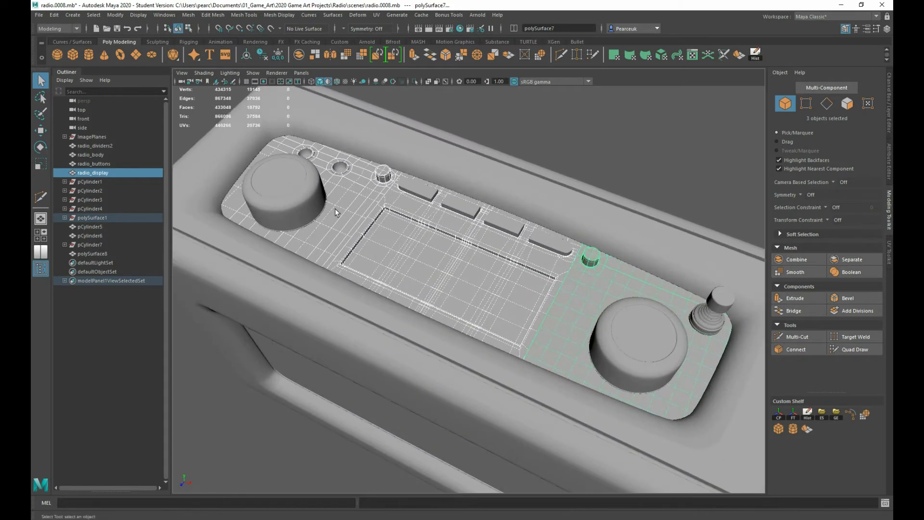
{"action": "left_click", "coordinate": [302, 200], "text": "shift"}
{"action": "left_click", "coordinate": [426, 192], "text": "shift"}
{"action": "left_click", "coordinate": [458, 209], "text": "shift"}
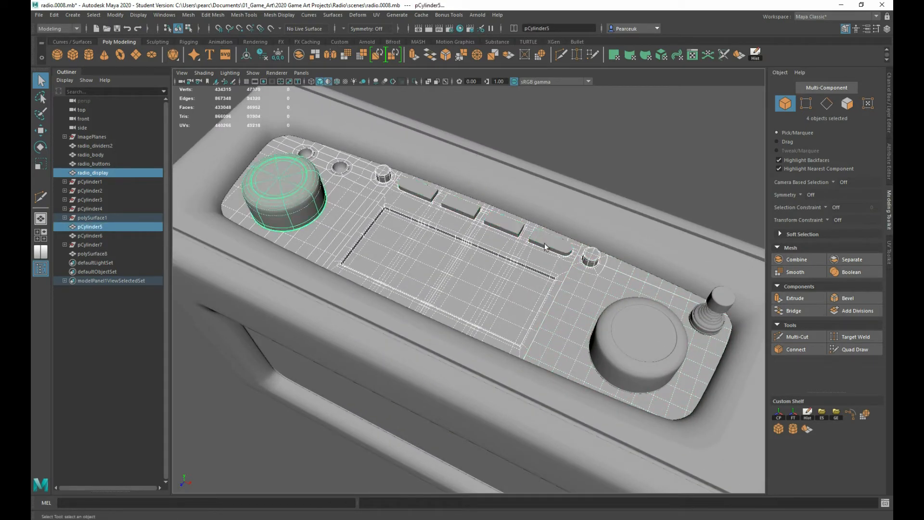
{"action": "left_click", "coordinate": [544, 239], "text": "shift"}
{"action": "left_click", "coordinate": [631, 312], "text": "shift"}
{"action": "left_click", "coordinate": [714, 296], "text": "shift"}
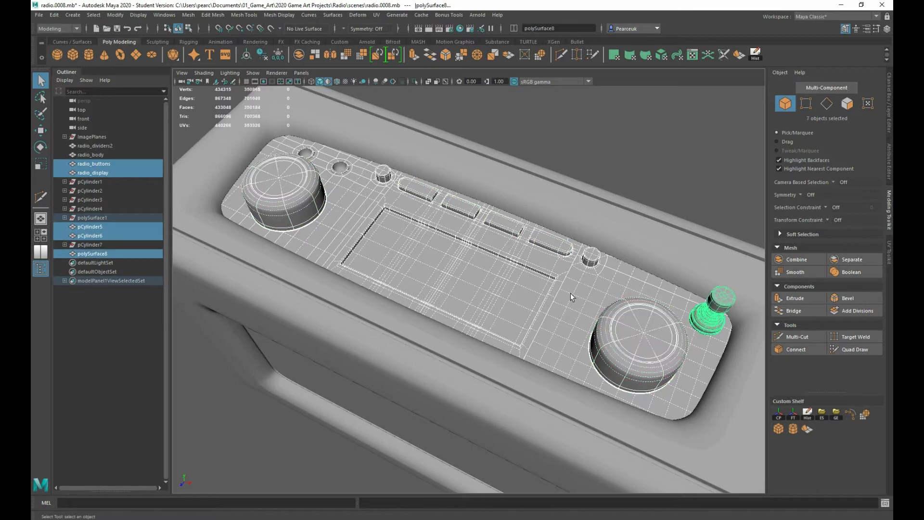
{"action": "left_click_drag", "start_coordinate": [570, 293], "coordinate": [515, 243], "text": "alt"}
{"action": "scroll", "coordinate": [515, 244], "scroll_direction": "up", "scroll_amount": 3}
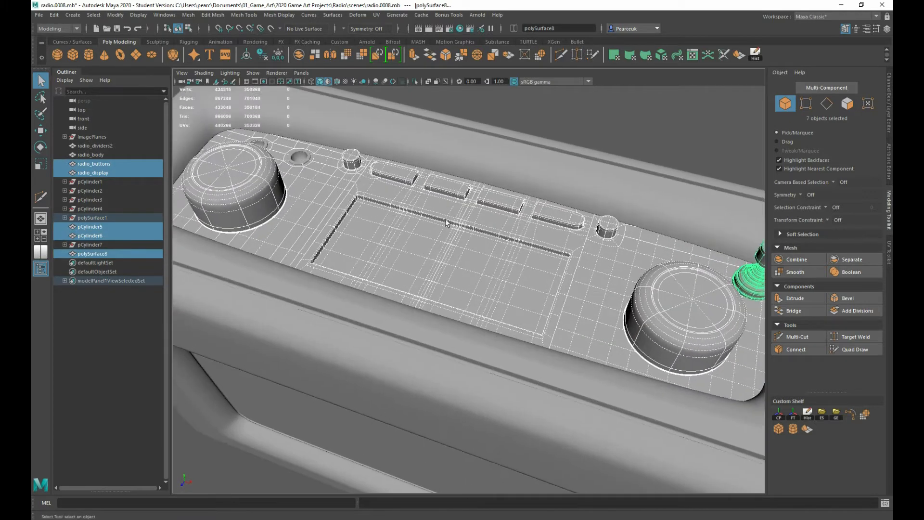
{"action": "right_click_drag", "start_coordinate": [445, 219], "coordinate": [434, 405], "text": "shift"}
{"action": "mouse_move", "coordinate": [384, 220]}
{"action": "left_mouse_down", "text": "alt"}
{"action": "mouse_move", "coordinate": [373, 187]}
{"action": "mouse_move", "coordinate": [389, 224]}
{"action": "left_mouse_up", "text": "alt"}
{"action": "right_click_drag", "start_coordinate": [389, 224], "coordinate": [389, 403], "text": "shift"}
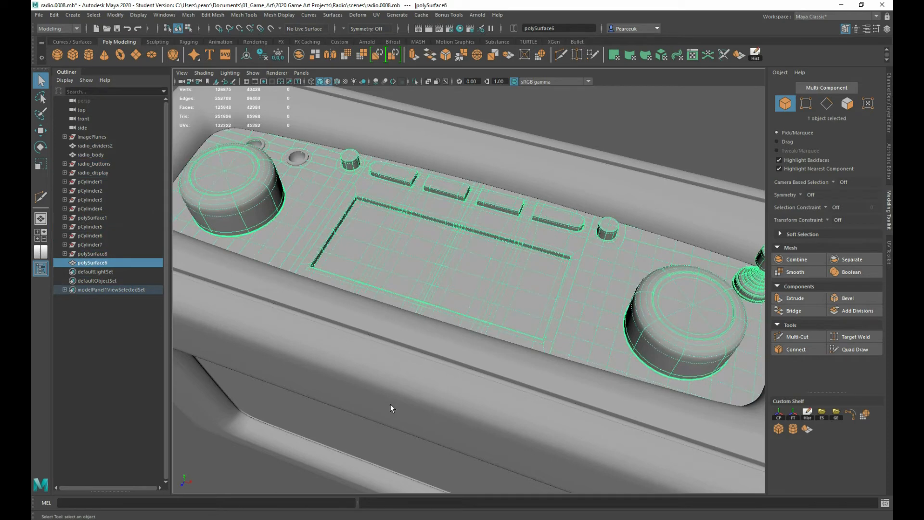
- Rename the combined panel mesh as radio_display__buttons
{"action": "double_click", "coordinate": [81, 263]}
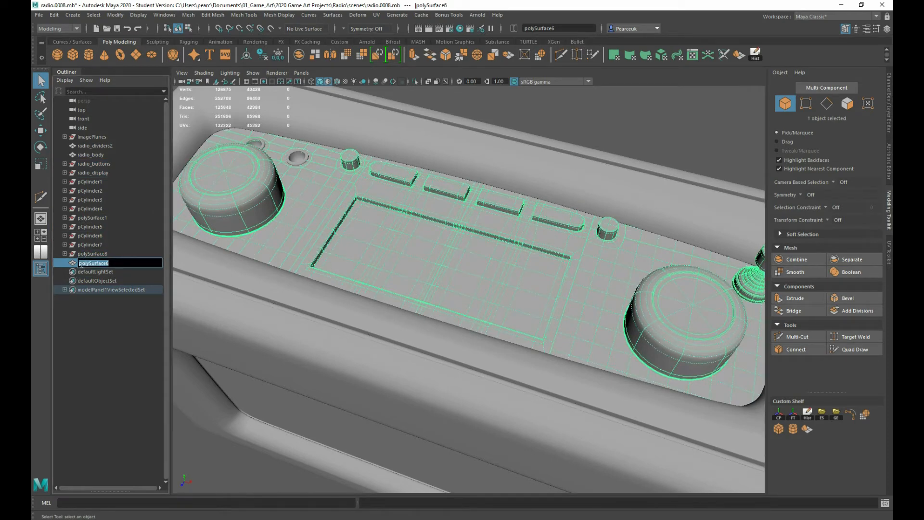
{"action": "type", "text": "radio_display__buttons"}
{"action": "key", "text": "Return"}
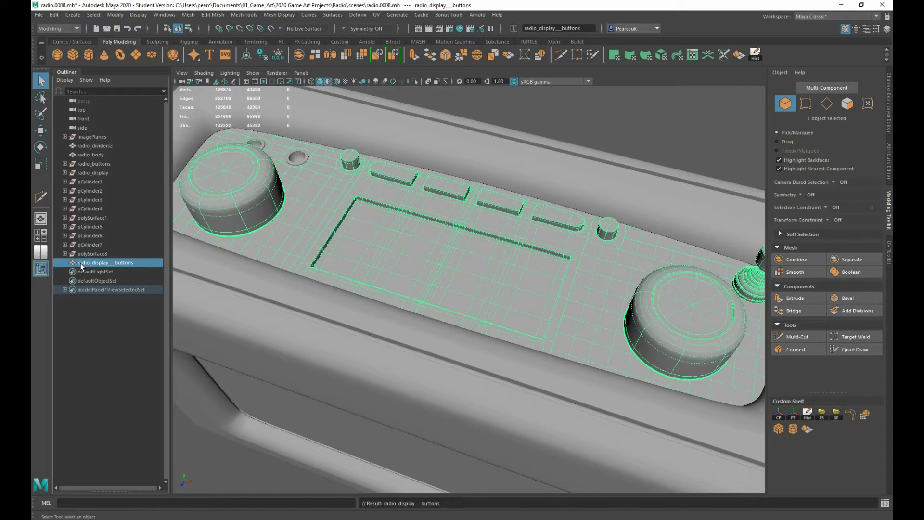
- Select the whole radio and delete the construction history of all its objects
{"action": "scroll", "coordinate": [270, 140], "scroll_direction": "down", "scroll_amount": 8}
{"action": "left_click_drag", "start_coordinate": [270, 138], "coordinate": [647, 458]}
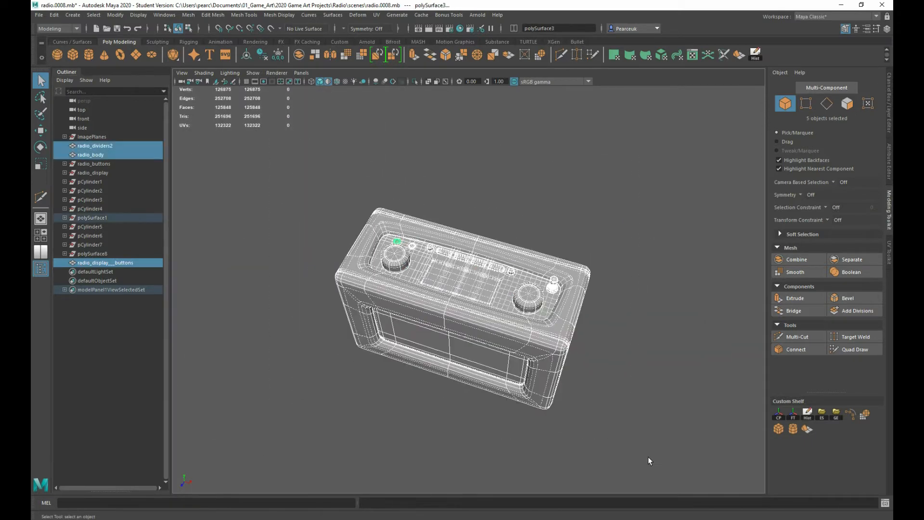
{"action": "left_click", "coordinate": [262, 55]}
- Combine the two jack socket rings from the polySurface1 group with the display and buttons mesh
{"action": "left_click", "coordinate": [100, 164]}
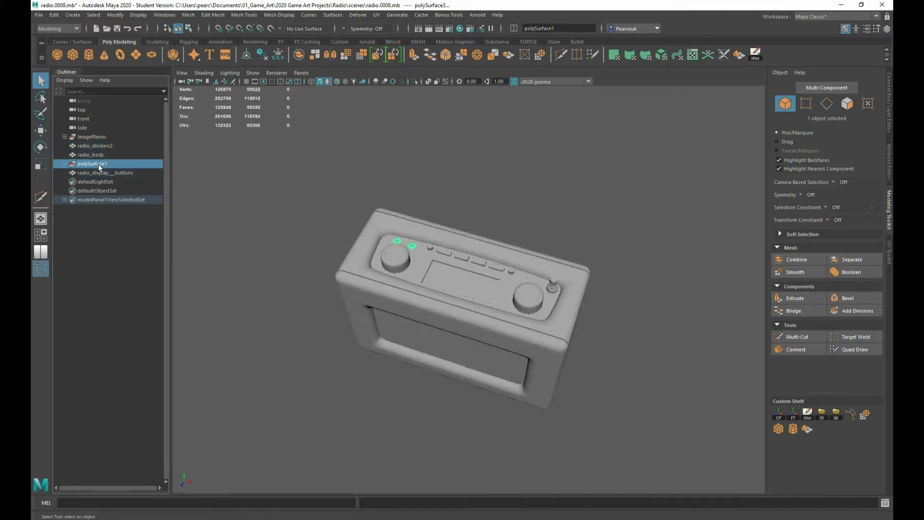
{"action": "scroll", "coordinate": [395, 234], "scroll_direction": "up", "scroll_amount": 5}
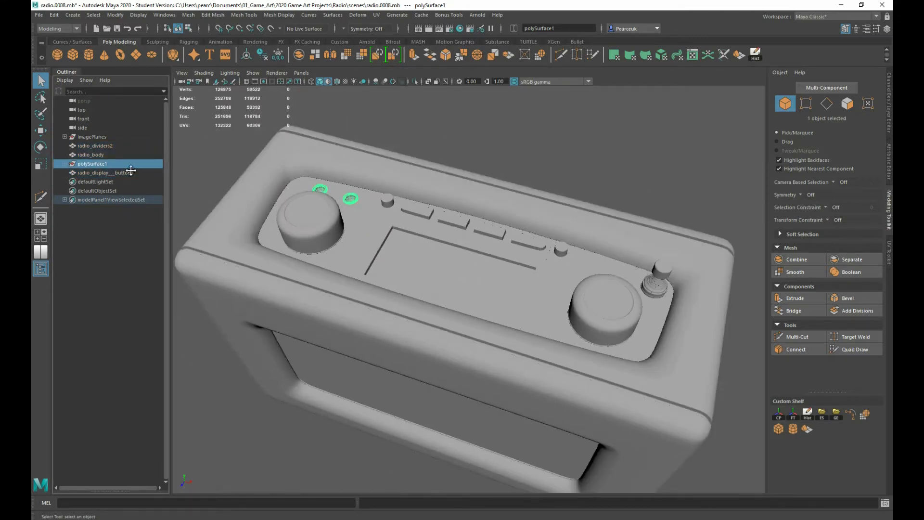
{"action": "scroll", "coordinate": [331, 183], "scroll_direction": "up", "scroll_amount": 5}
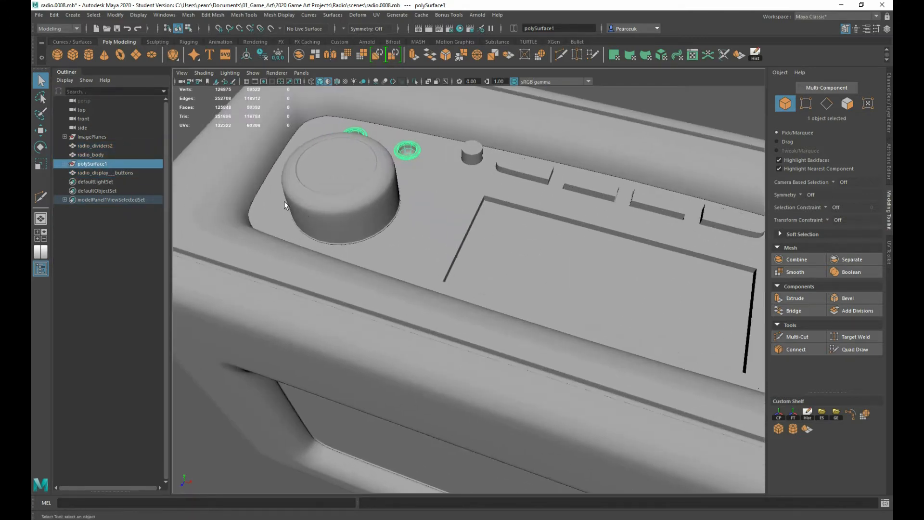
{"action": "left_click", "coordinate": [65, 164]}
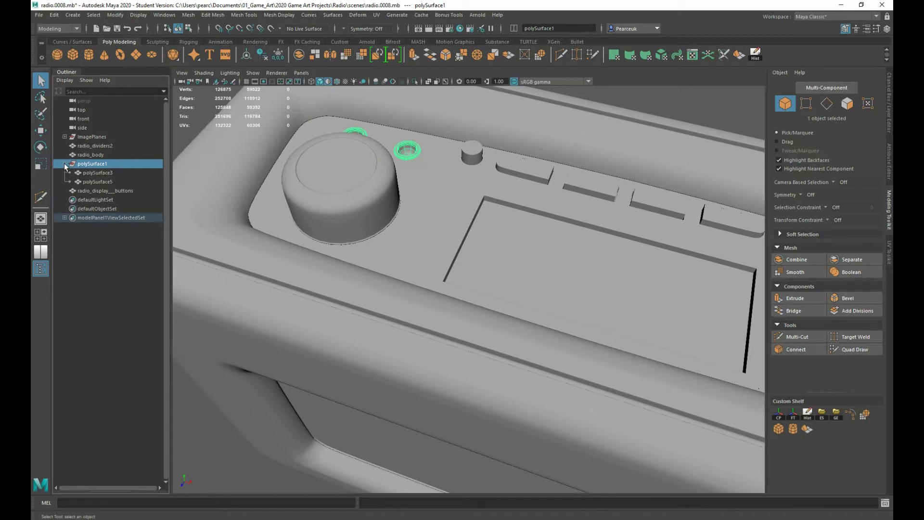
{"action": "left_click", "coordinate": [65, 164]}
{"action": "left_click", "coordinate": [441, 209]}
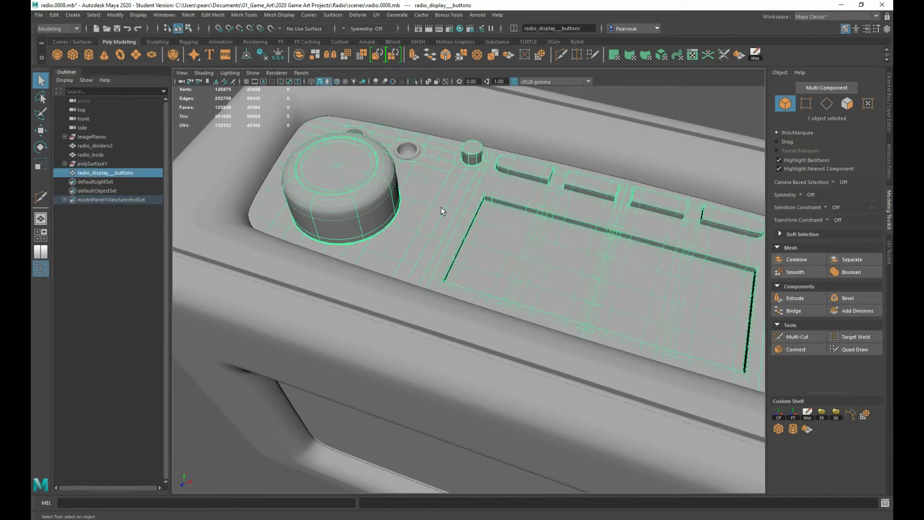
{"action": "left_click", "coordinate": [409, 154], "text": "shift"}
{"action": "left_click_drag", "start_coordinate": [363, 148], "coordinate": [355, 153], "text": "alt"}
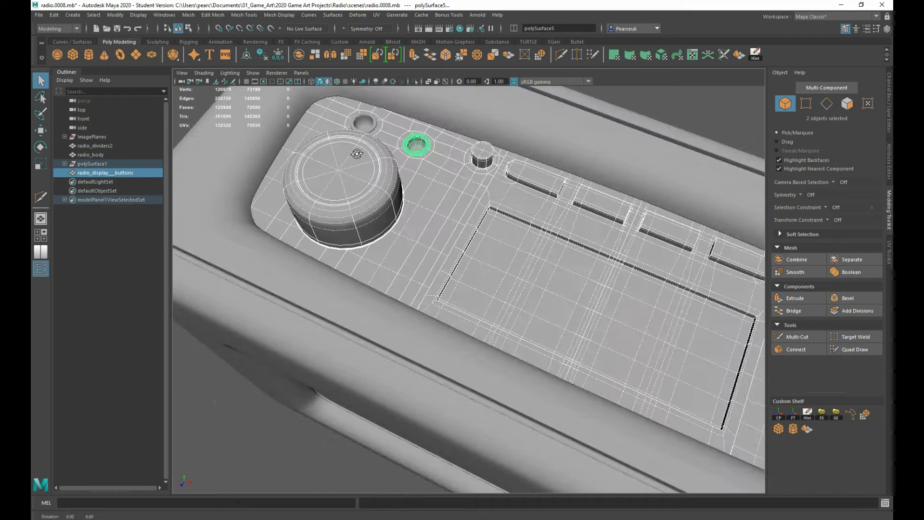
{"action": "left_click", "coordinate": [363, 125], "text": "shift"}
{"action": "right_click_drag", "start_coordinate": [426, 132], "coordinate": [423, 309], "text": "shift"}
- Delete the construction history of the newly combined mesh of display, buttons and jack sockets
{"action": "left_click", "coordinate": [120, 173]}
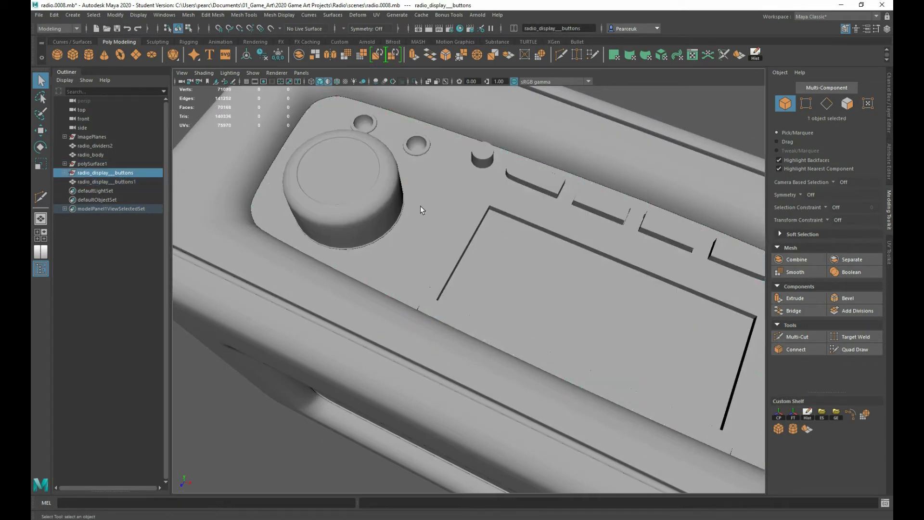
{"action": "left_click", "coordinate": [420, 206]}
{"action": "scroll", "coordinate": [422, 203], "scroll_direction": "down", "scroll_amount": 2}
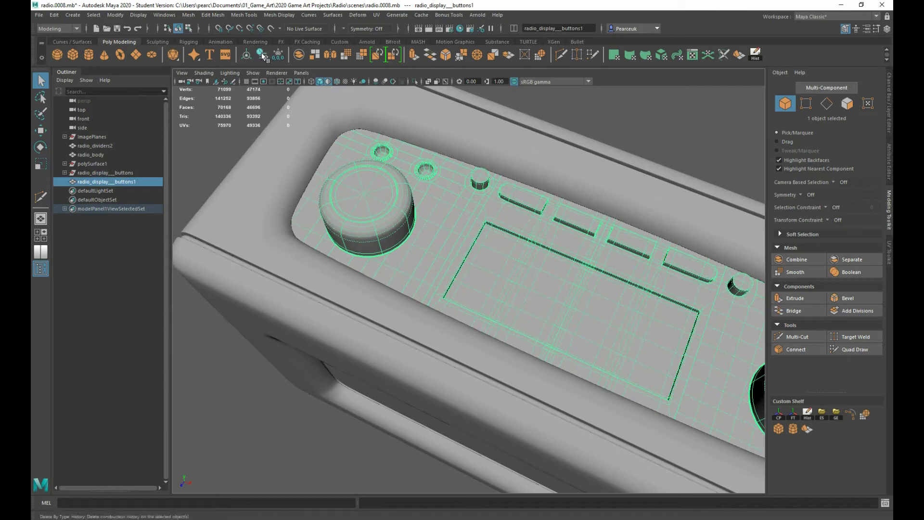
{"action": "key", "text": "alt+shift+d"}
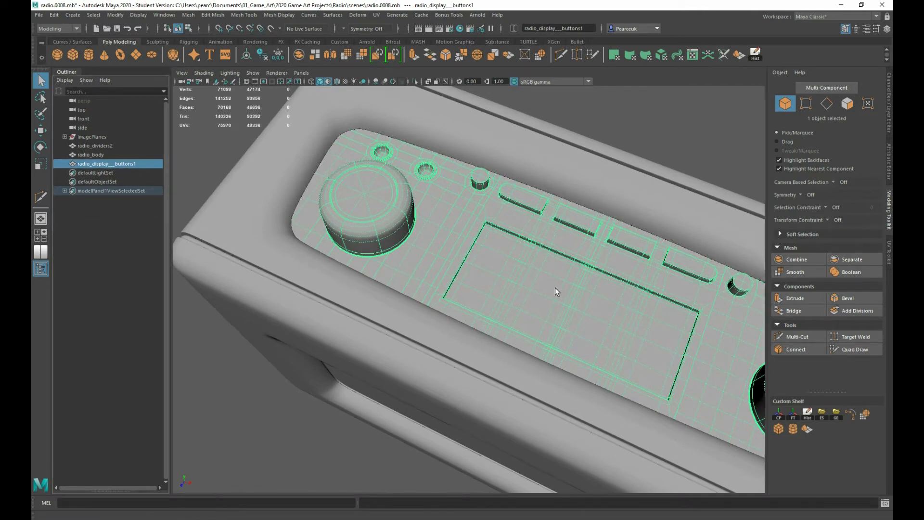
- Check the dividers, body and display-and-buttons objects one by one, then select all three together
{"action": "scroll", "coordinate": [557, 291], "scroll_direction": "down", "scroll_amount": 5}
{"action": "left_click_drag", "start_coordinate": [556, 291], "coordinate": [538, 254], "text": "alt"}
{"action": "left_click", "coordinate": [361, 271]}
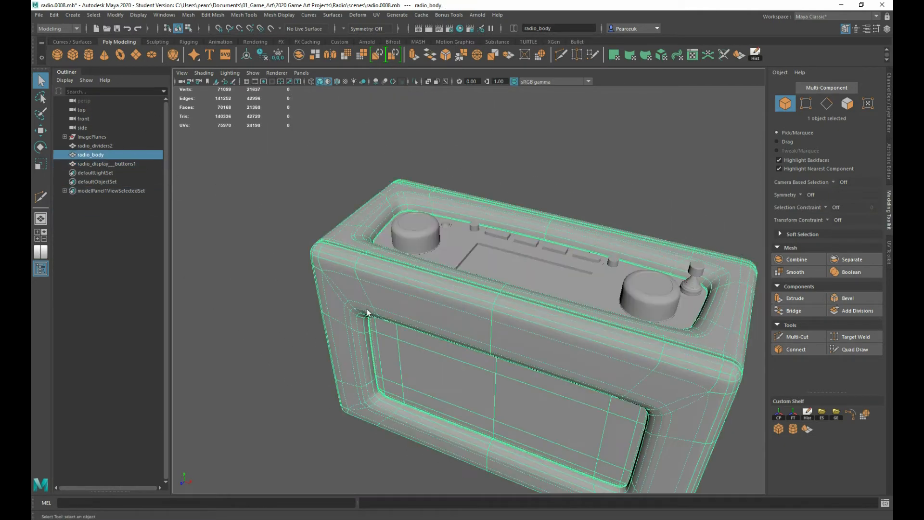
{"action": "key", "text": "f"}
{"action": "left_click", "coordinate": [100, 146]}
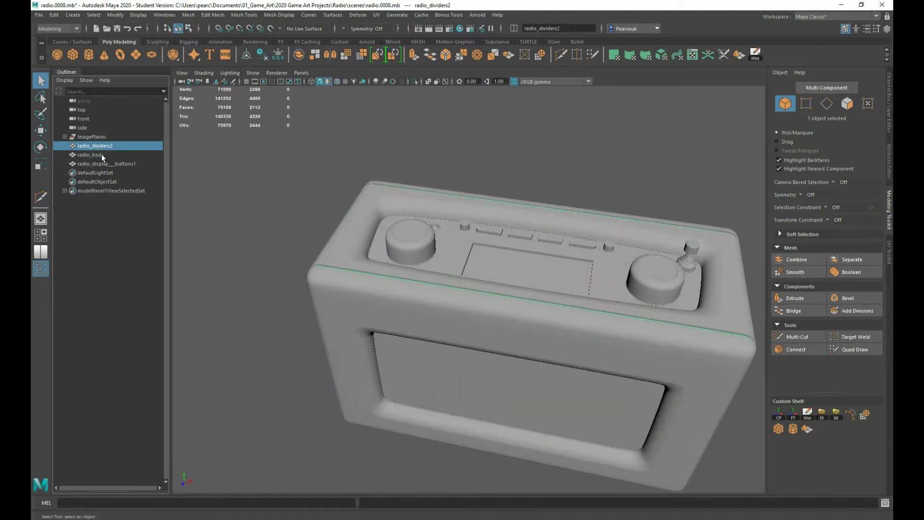
{"action": "left_click", "coordinate": [102, 155]}
{"action": "left_click", "coordinate": [106, 163]}
{"action": "middle_click_drag", "start_coordinate": [487, 238], "coordinate": [438, 214], "text": "alt"}
{"action": "left_click", "coordinate": [93, 146], "text": "shift"}
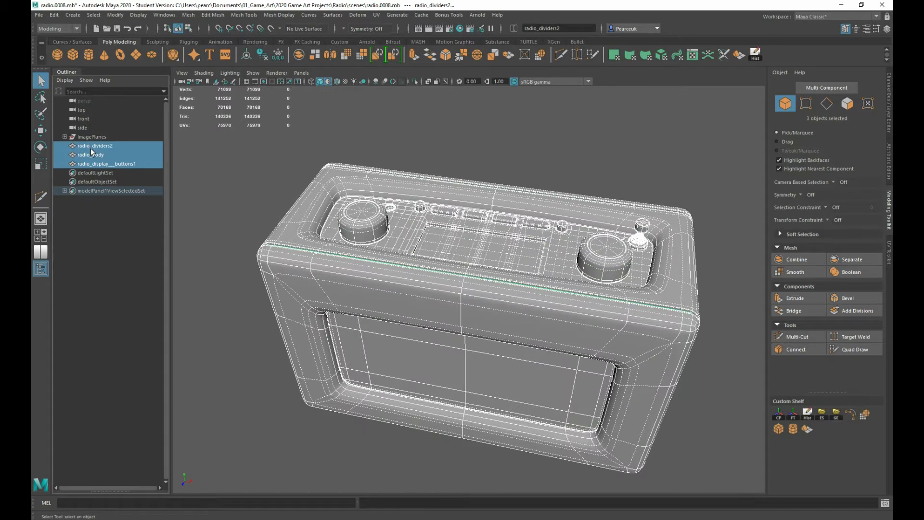
- Group the three selected radio objects and name the group "radio"
{"action": "key", "text": "ctrl+g"}
{"action": "double_click", "coordinate": [91, 146]}
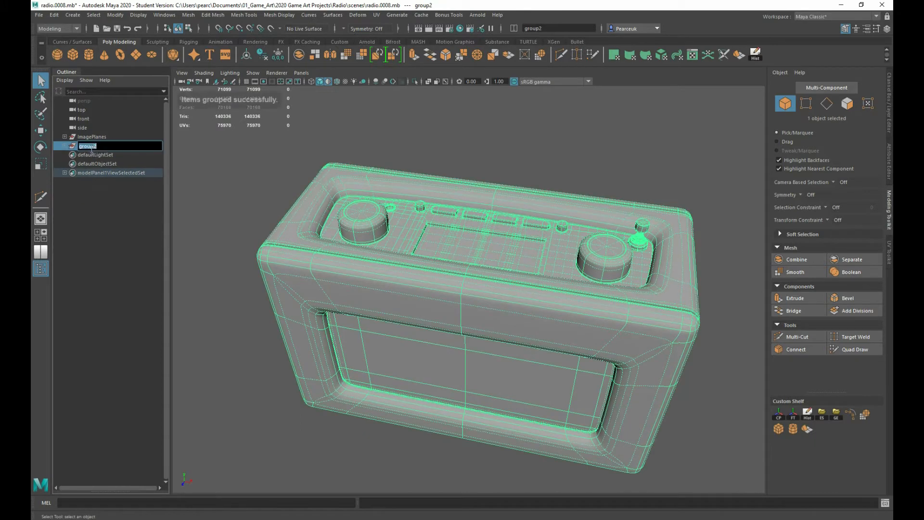
{"action": "type", "text": "radio"}
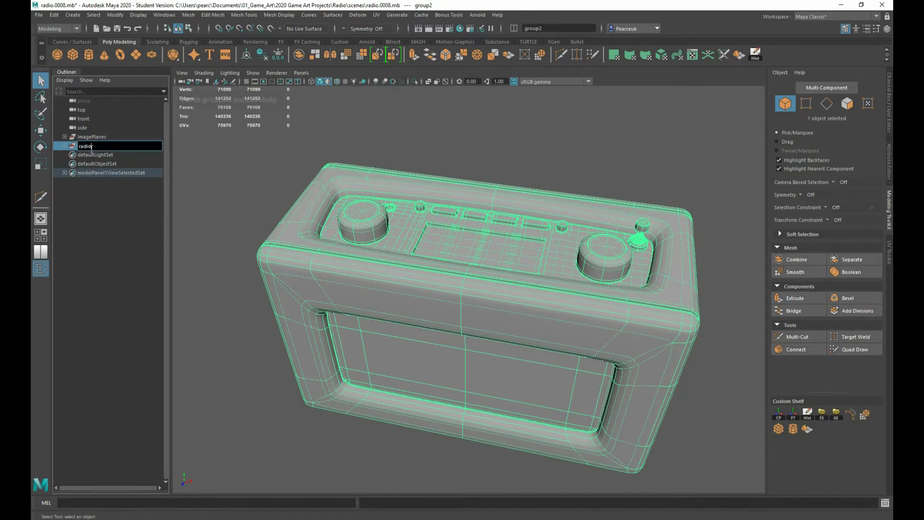
{"action": "key", "text": "Return"}
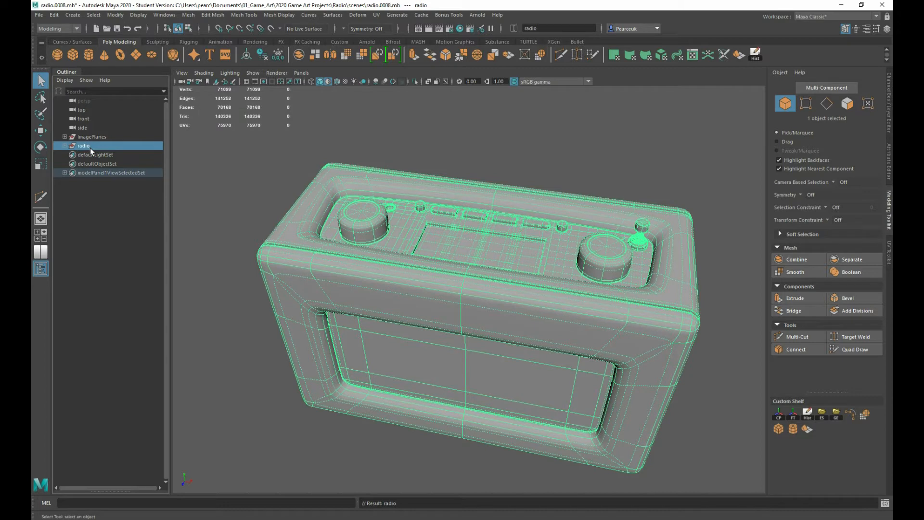
- Create a display layer from the selected radio group and name it "radio_body_hp"
{"action": "left_click", "coordinate": [890, 106]}
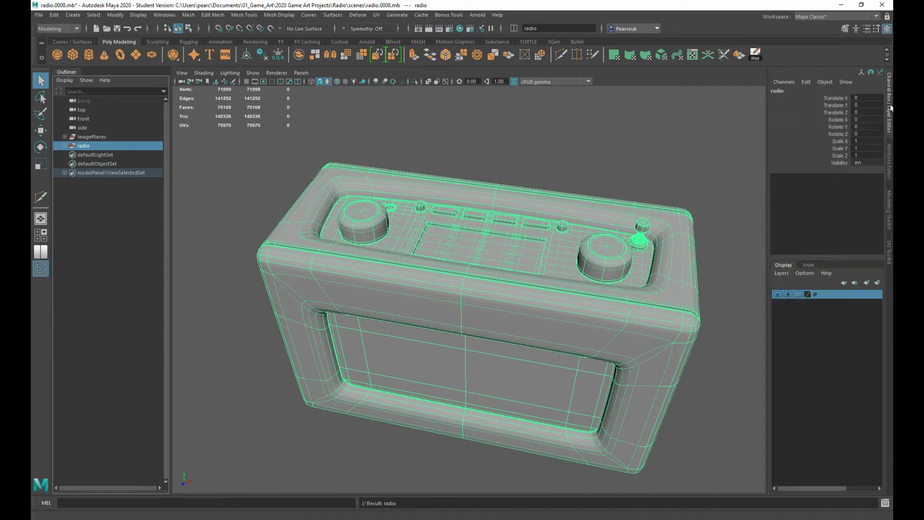
{"action": "left_click", "coordinate": [867, 283]}
{"action": "double_click", "coordinate": [815, 297]}
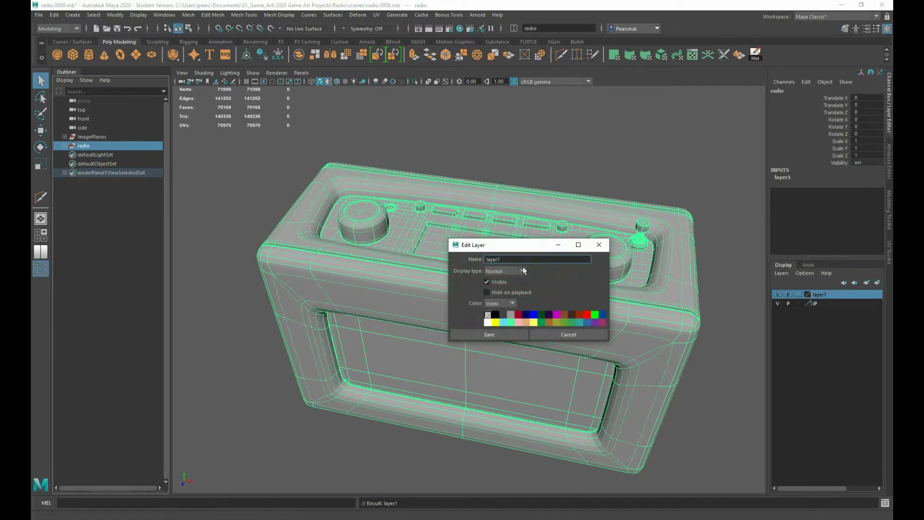
{"action": "left_click_drag", "start_coordinate": [506, 260], "coordinate": [431, 263]}
{"action": "type", "text": "radio_body_hp"}
{"action": "key", "text": "Return"}
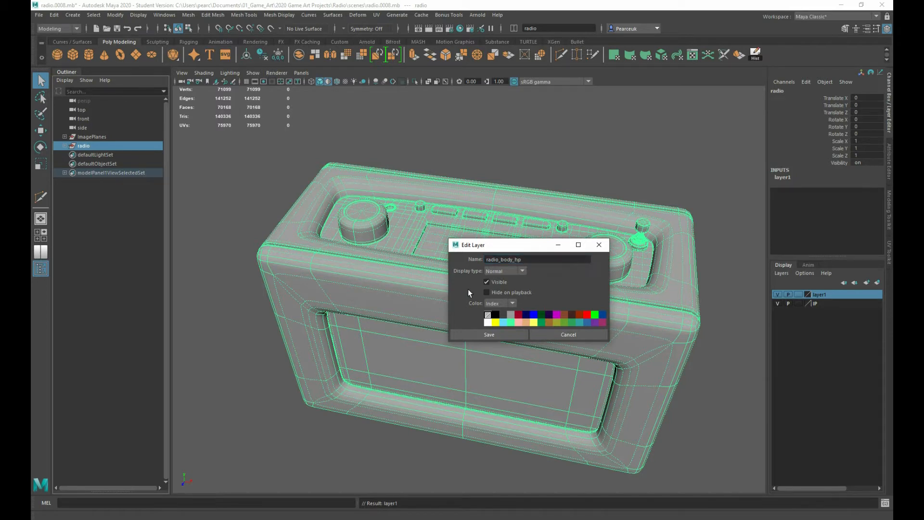
{"action": "left_click", "coordinate": [503, 333]}
- Hide the radio_body_hp layer and show the strap clasp on the side-view reference image
{"action": "left_click_drag", "start_coordinate": [505, 328], "coordinate": [469, 272], "text": "alt"}
{"action": "left_click", "coordinate": [776, 294]}
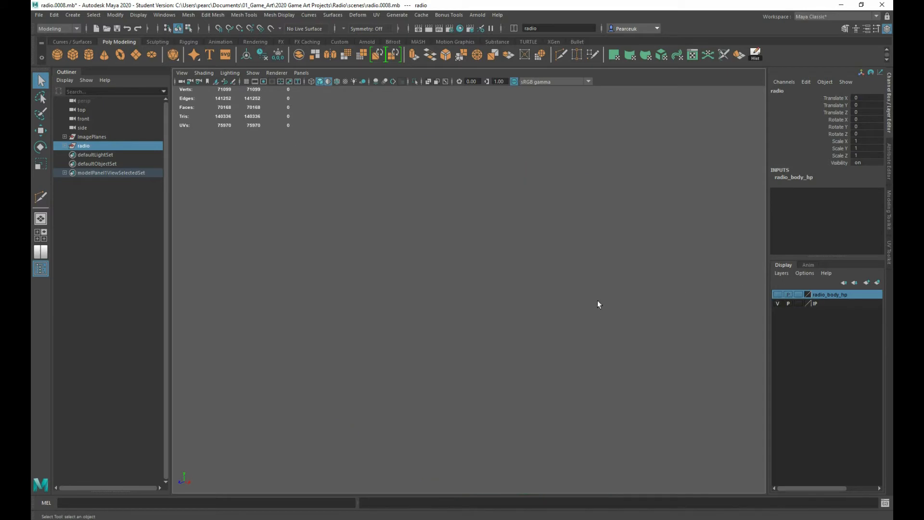
{"action": "key", "text": "space"}
{"action": "key", "text": "space"}
{"action": "scroll", "coordinate": [567, 371], "scroll_direction": "up", "scroll_amount": 5}
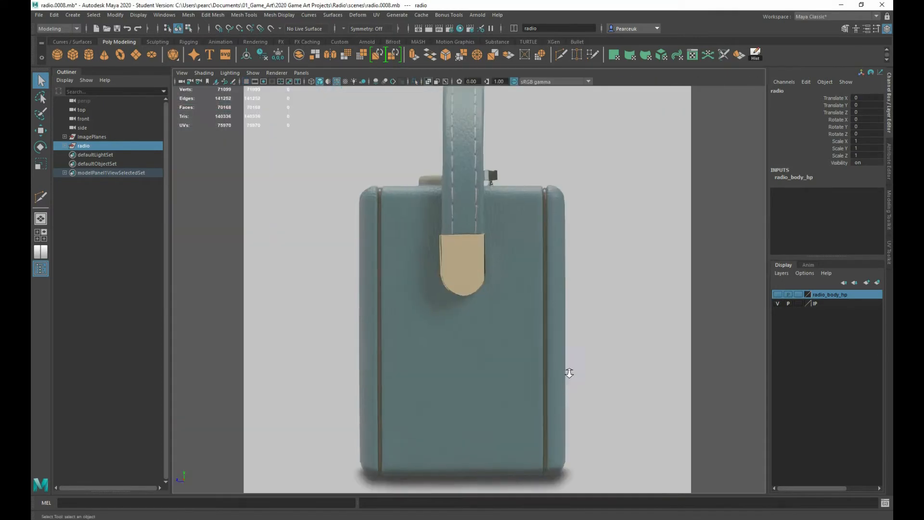
{"action": "middle_click_drag", "start_coordinate": [451, 273], "coordinate": [451, 309], "text": "alt"}
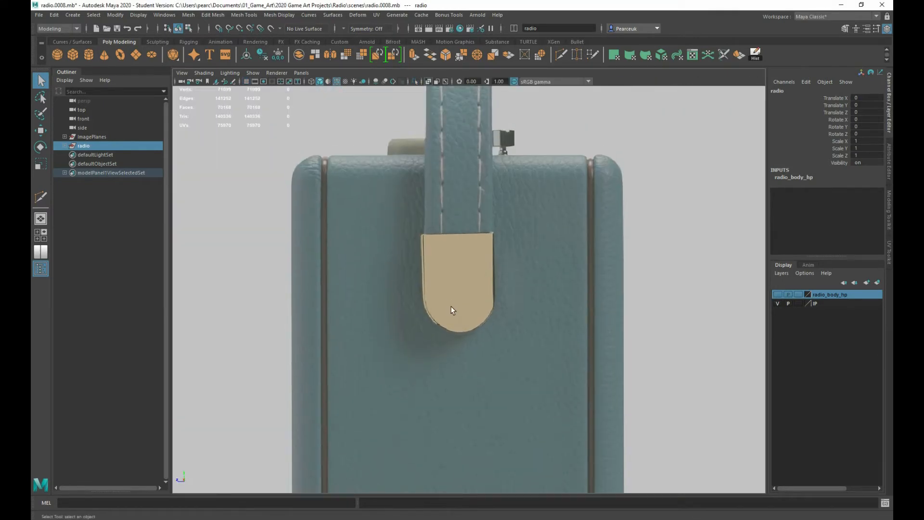
{"action": "scroll", "coordinate": [451, 310], "scroll_direction": "up", "scroll_amount": 4}
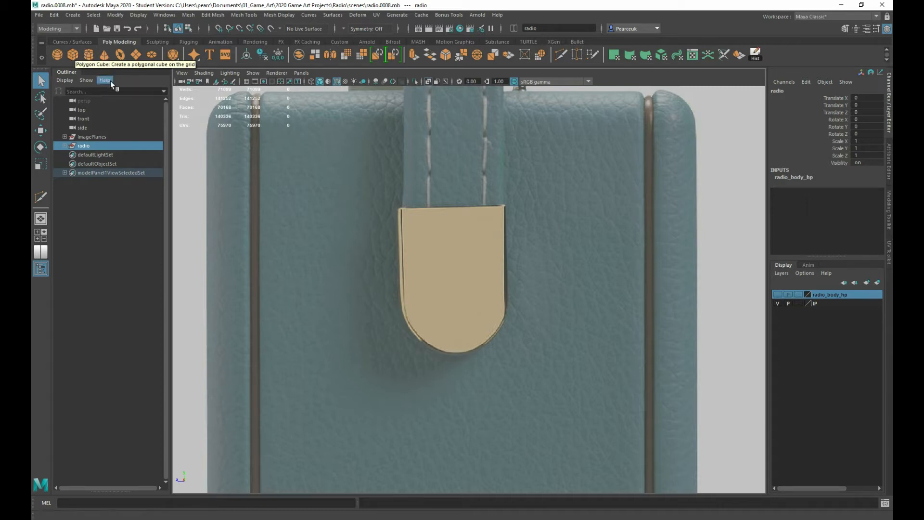
- Create a polygon cylinder and raise it toward the strap clasp, to about 49.887 in Translate Y
{"action": "left_click", "coordinate": [89, 53]}
{"action": "scroll", "coordinate": [449, 250], "scroll_direction": "down", "scroll_amount": 1}
{"action": "scroll", "coordinate": [450, 264], "scroll_direction": "down", "scroll_amount": 5}
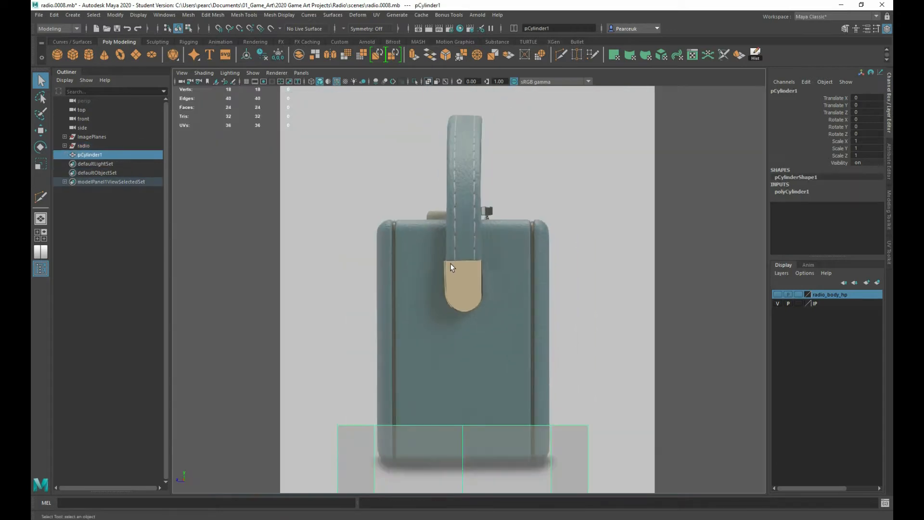
{"action": "key", "text": "s"}
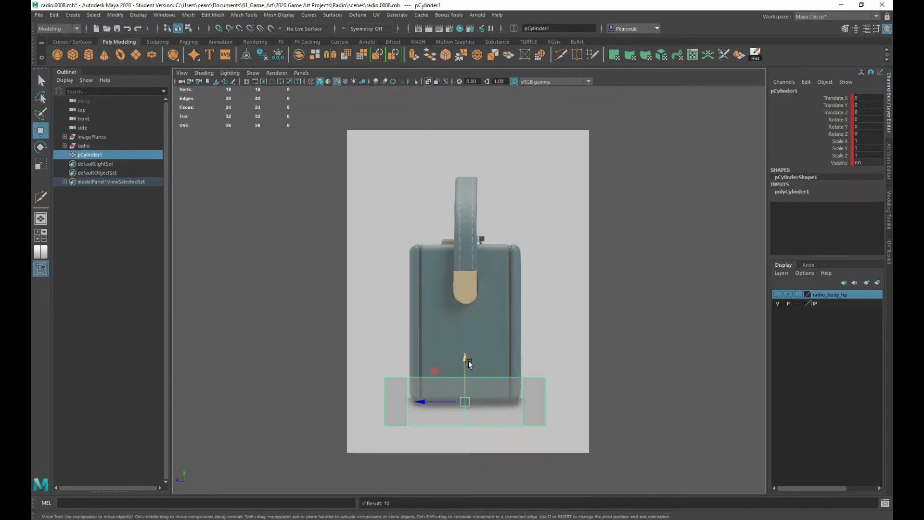
{"action": "left_click_drag", "start_coordinate": [469, 359], "coordinate": [463, 279]}
{"action": "scroll", "coordinate": [384, 289], "scroll_direction": "up", "scroll_amount": 5}
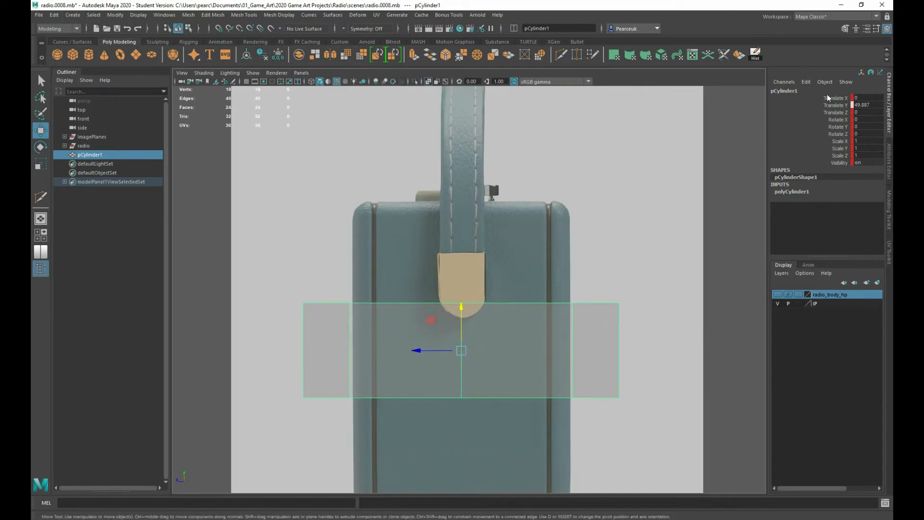
- Delete the keyframes accidentally set on the cylinder's channels
{"action": "left_click", "coordinate": [66, 17]}
{"action": "left_click", "coordinate": [66, 15]}
{"action": "left_click", "coordinate": [54, 15]}
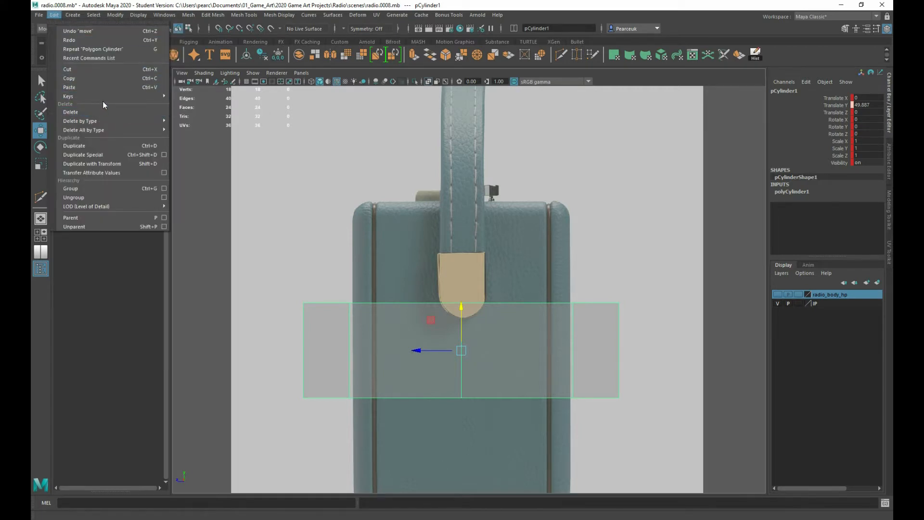
{"action": "mouse_move", "coordinate": [103, 97]}
{"action": "left_click", "coordinate": [197, 123]}
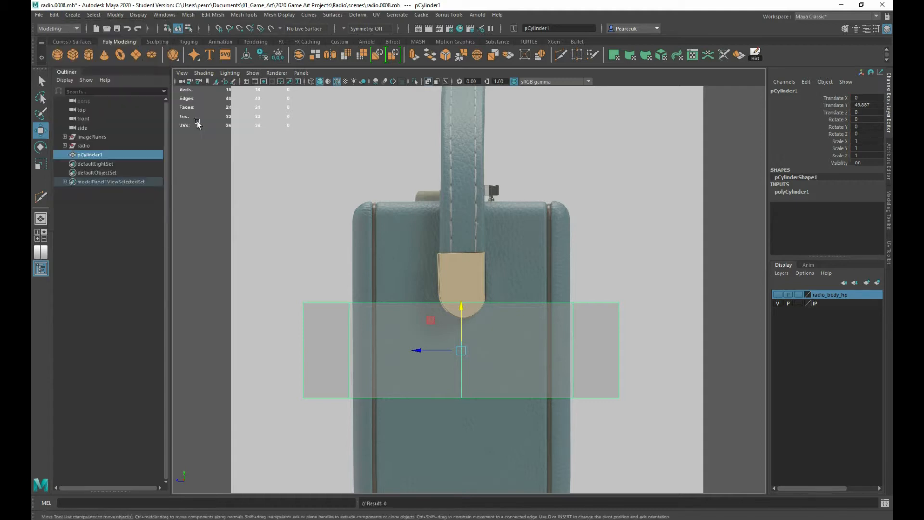
- Rotate the cylinder -90 degrees about Z, then raise it over the clasp and scale it uniformly to 0.16
{"action": "key", "text": "e"}
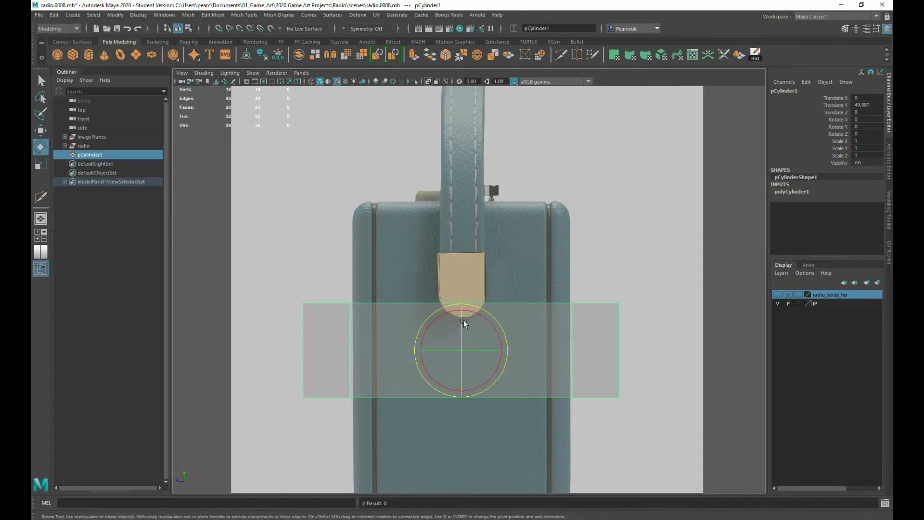
{"action": "left_click_drag", "start_coordinate": [462, 324], "coordinate": [467, 380]}
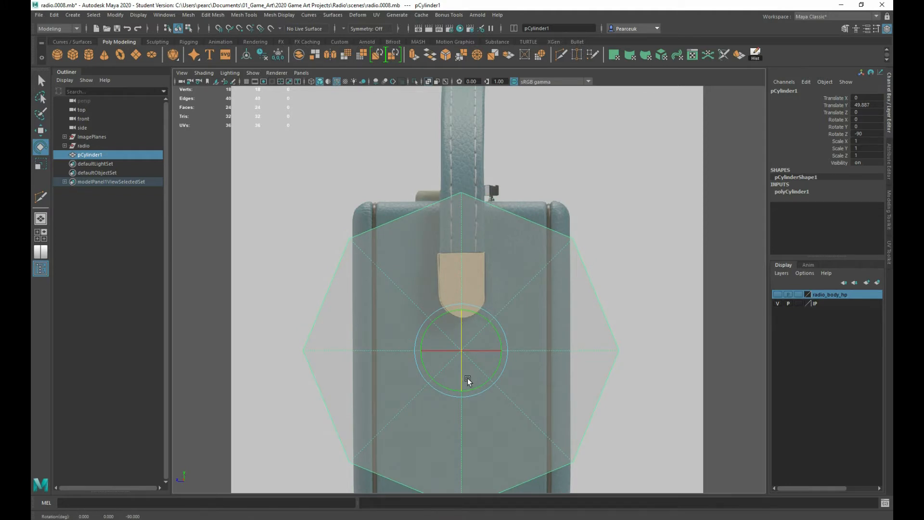
{"action": "key", "text": "w"}
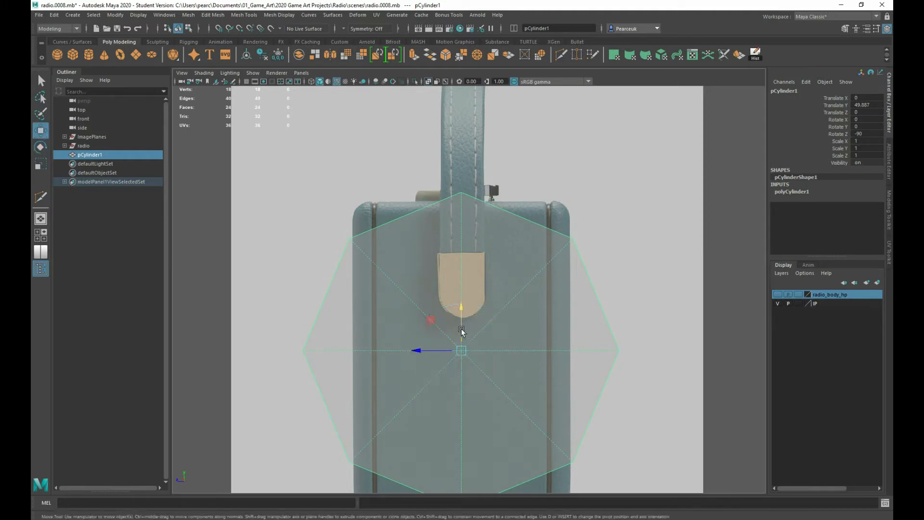
{"action": "left_click_drag", "start_coordinate": [461, 331], "coordinate": [460, 242]}
{"action": "key", "text": "r"}
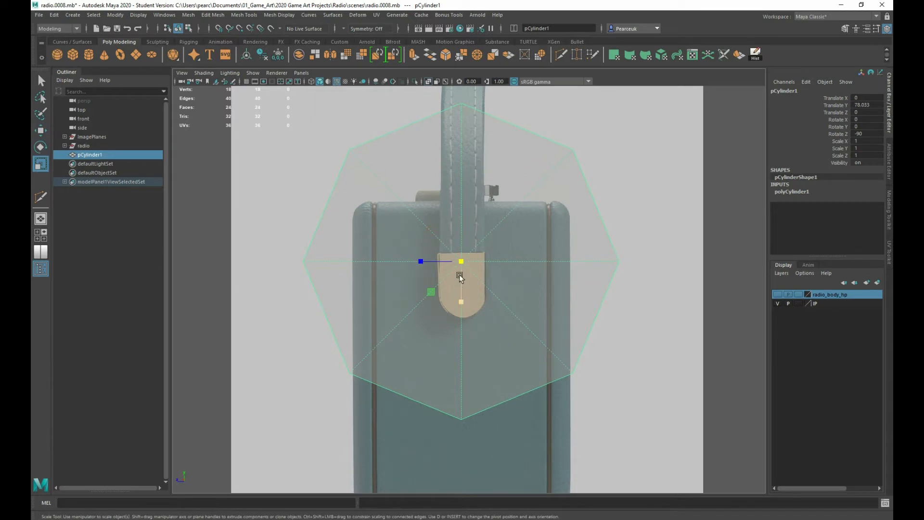
{"action": "left_click_drag", "start_coordinate": [459, 276], "coordinate": [268, 242]}
- Lower the cylinder onto the clasp's rounded end, to about 66.899 in Translate Y, and scale it uniformly to 0.156
{"action": "key", "text": "w"}
{"action": "scroll", "coordinate": [417, 273], "scroll_direction": "up", "scroll_amount": 5}
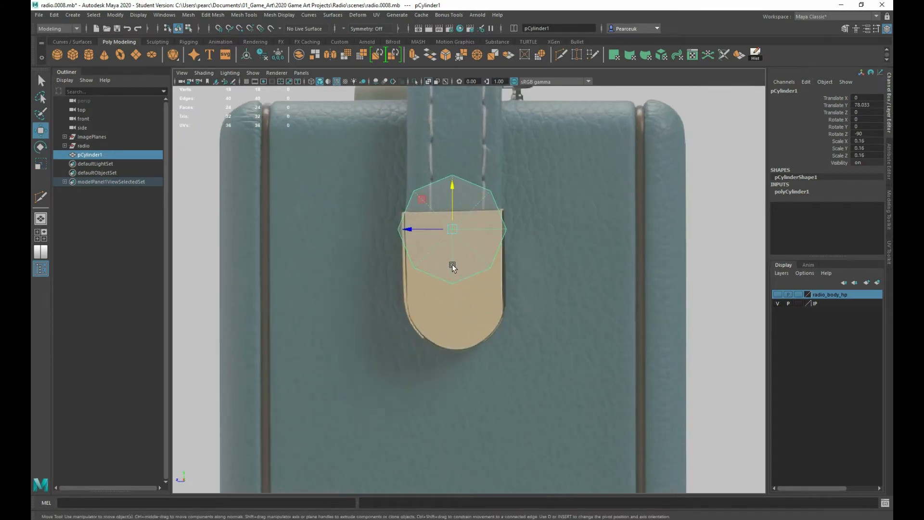
{"action": "key", "text": "q"}
{"action": "key", "text": "w"}
{"action": "left_click_drag", "start_coordinate": [449, 233], "coordinate": [449, 279]}
{"action": "key", "text": "r"}
{"action": "scroll", "coordinate": [449, 279], "scroll_direction": "up", "scroll_amount": 3}
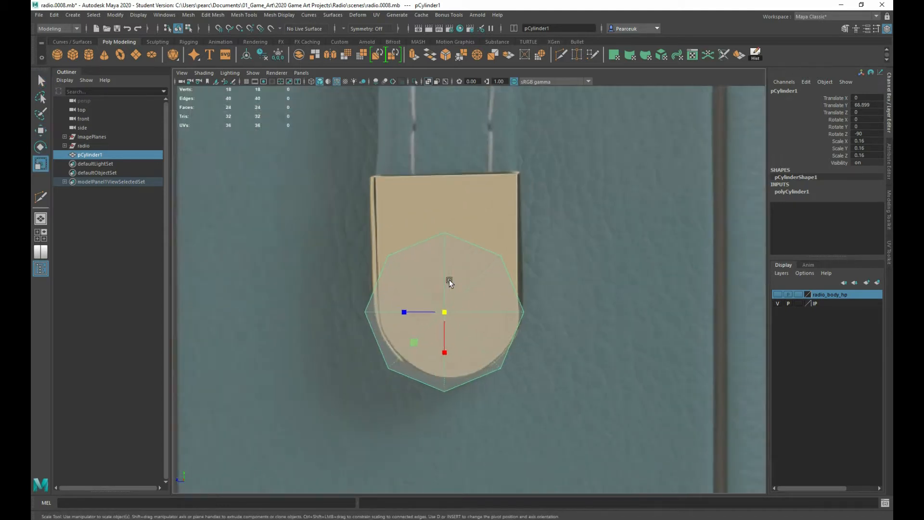
{"action": "scroll", "coordinate": [449, 279], "scroll_direction": "up", "scroll_amount": 2}
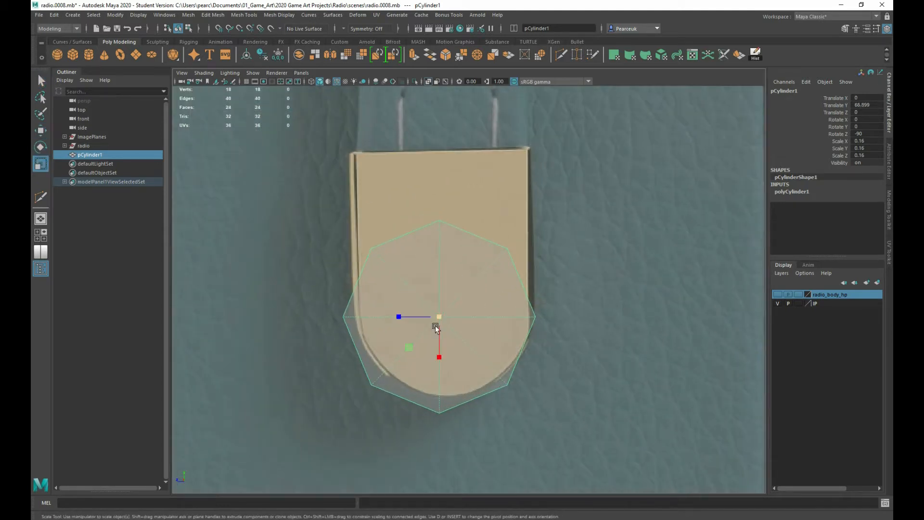
{"action": "left_click_drag", "start_coordinate": [438, 317], "coordinate": [436, 318]}
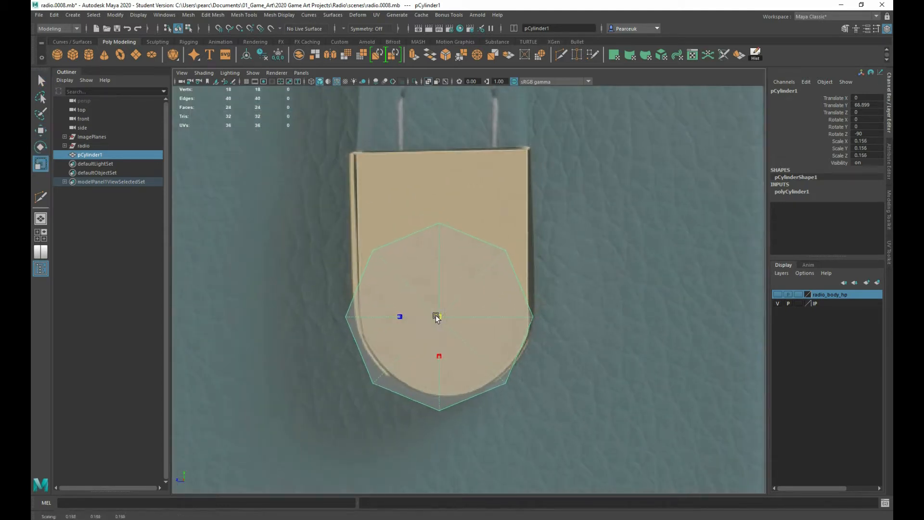
- Set the cylinder's axis subdivisions to 52
{"action": "key", "text": "t"}
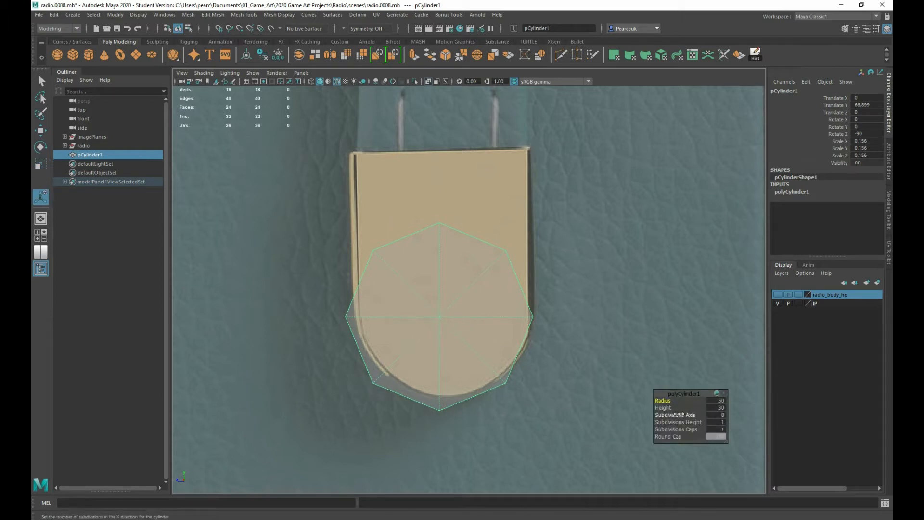
{"action": "left_click_drag", "start_coordinate": [675, 414], "coordinate": [743, 428]}
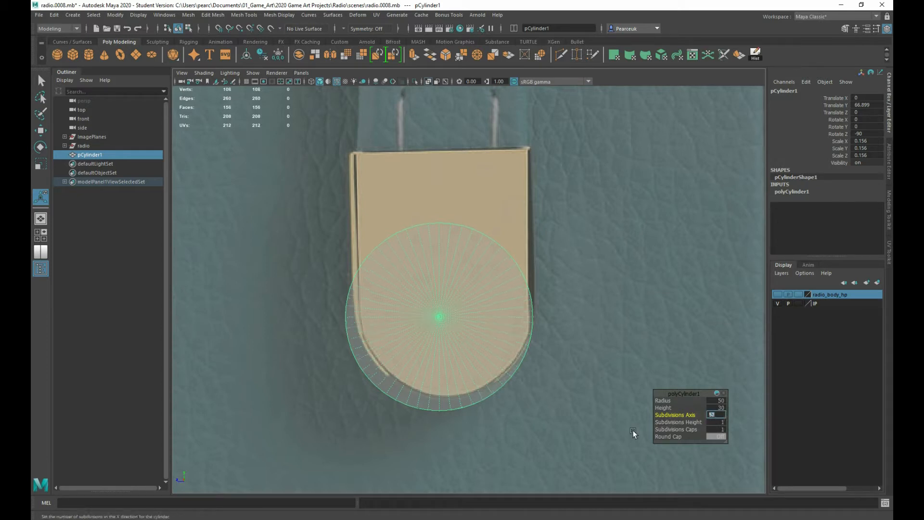
{"action": "scroll", "coordinate": [565, 381], "scroll_direction": "up", "scroll_amount": 2}
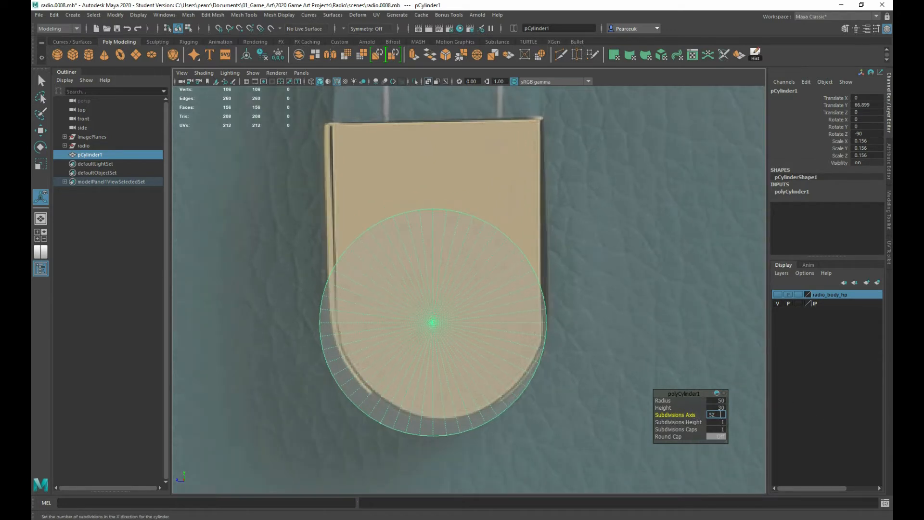
- Select the vertical and horizontal cap edges of the cylinder to check that it divides evenly into quarters
{"action": "right_click_drag", "start_coordinate": [413, 276], "coordinate": [414, 256]}
{"action": "left_click", "coordinate": [432, 226]}
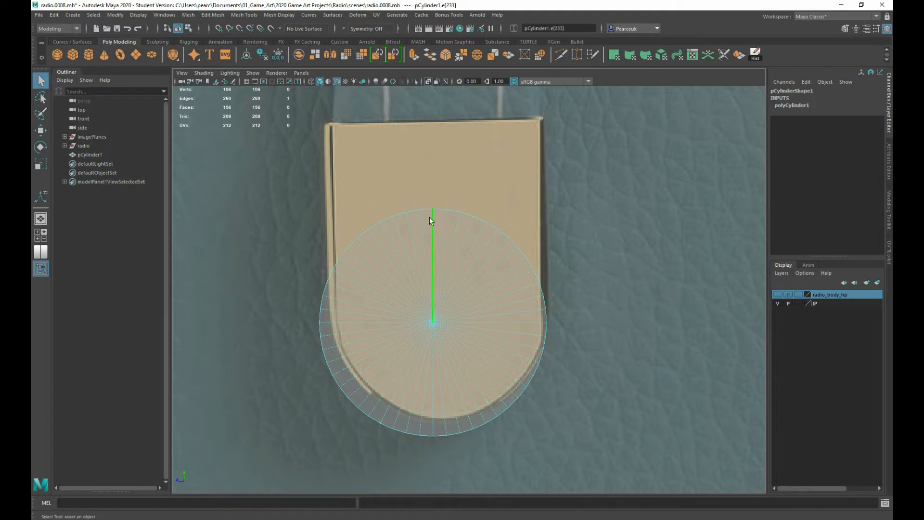
{"action": "left_click", "coordinate": [433, 396], "text": "shift"}
{"action": "left_click", "coordinate": [508, 321], "text": "shift"}
{"action": "left_click", "coordinate": [374, 322], "text": "shift"}
{"action": "scroll", "coordinate": [541, 421], "scroll_direction": "up", "scroll_amount": 1}
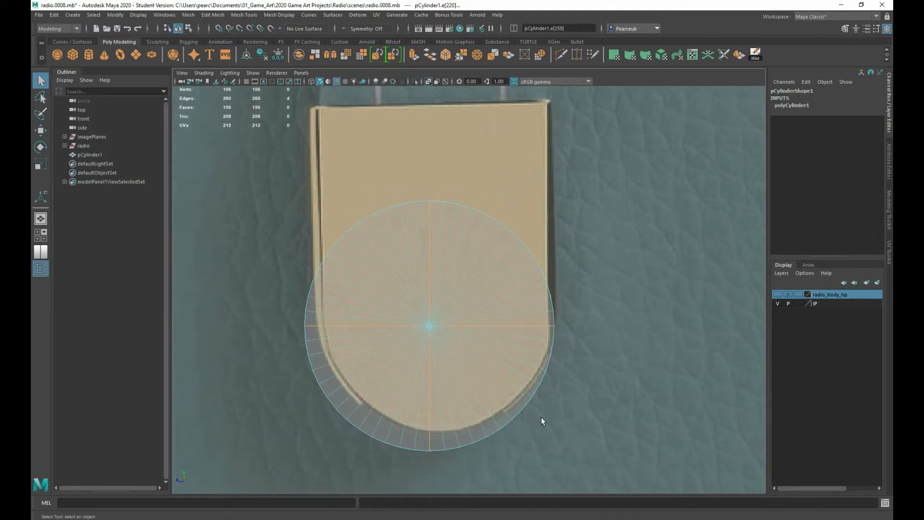
{"action": "scroll", "coordinate": [541, 417], "scroll_direction": "up", "scroll_amount": 1}
{"action": "scroll", "coordinate": [541, 417], "scroll_direction": "down", "scroll_amount": 2}
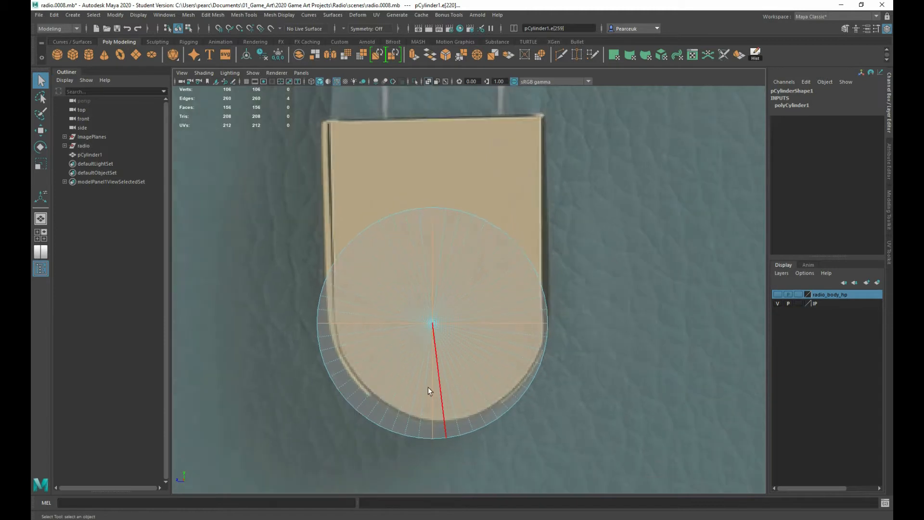
{"action": "scroll", "coordinate": [429, 386], "scroll_direction": "up", "scroll_amount": 2}
{"action": "middle_click_drag", "start_coordinate": [429, 382], "coordinate": [433, 383], "text": "alt"}
{"action": "scroll", "coordinate": [431, 385], "scroll_direction": "down", "scroll_amount": 1}
- Raise the whole cylinder to about 67.855 in Translate Y and scale it uniformly to 0.147 to fit the clasp's curve
{"action": "key", "text": "w"}
{"action": "right_click_drag", "start_coordinate": [424, 294], "coordinate": [469, 281]}
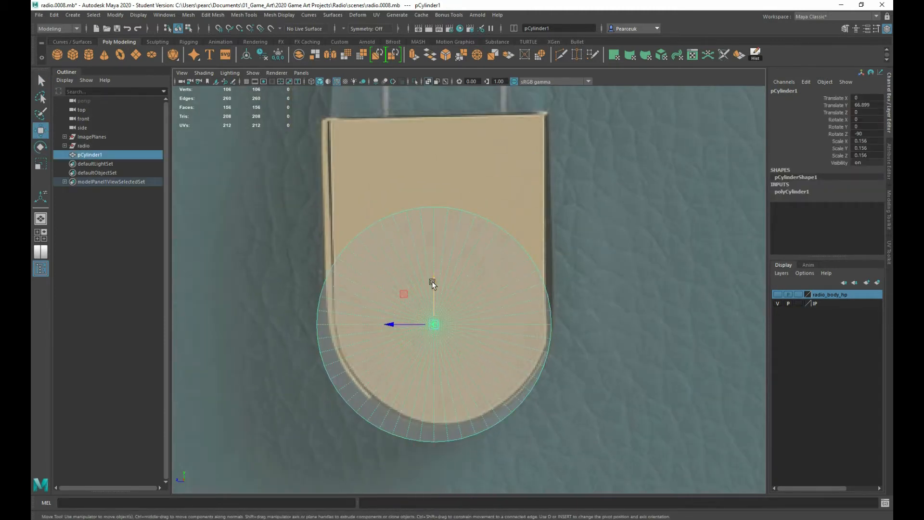
{"action": "left_click_drag", "start_coordinate": [433, 281], "coordinate": [431, 265]}
{"action": "key", "text": "r"}
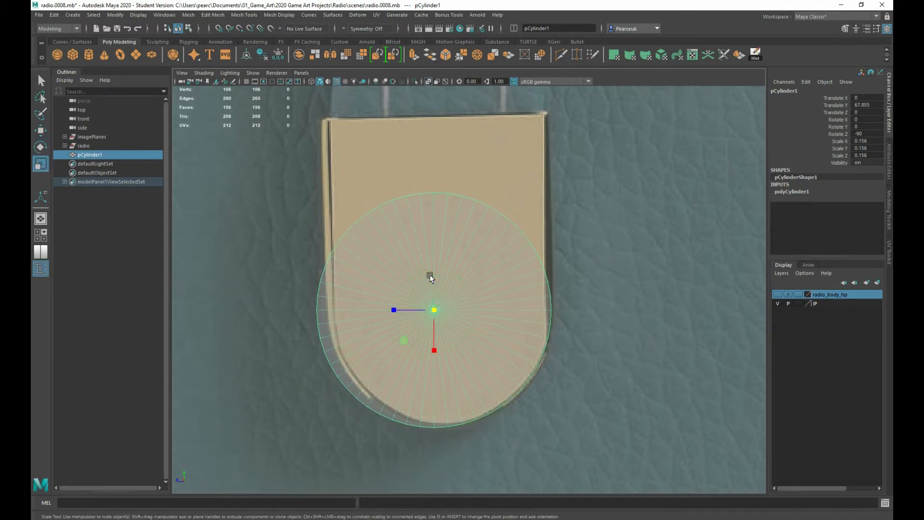
{"action": "left_click_drag", "start_coordinate": [435, 307], "coordinate": [424, 311]}
{"action": "key", "text": "w"}
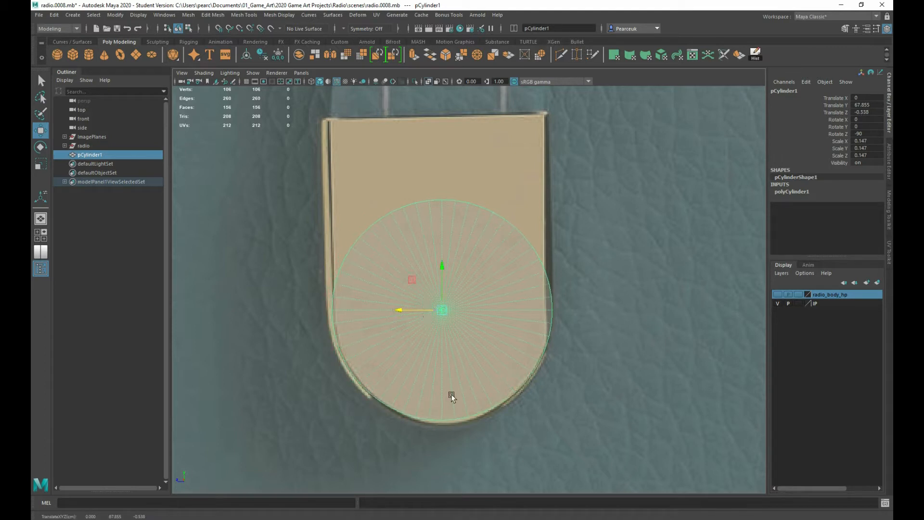
{"action": "key", "text": "ctrl+z"}
- Delete the upper half of the cylinder's faces, keeping the half that follows the clasp's rounded end
{"action": "scroll", "coordinate": [462, 354], "scroll_direction": "down", "scroll_amount": 8}
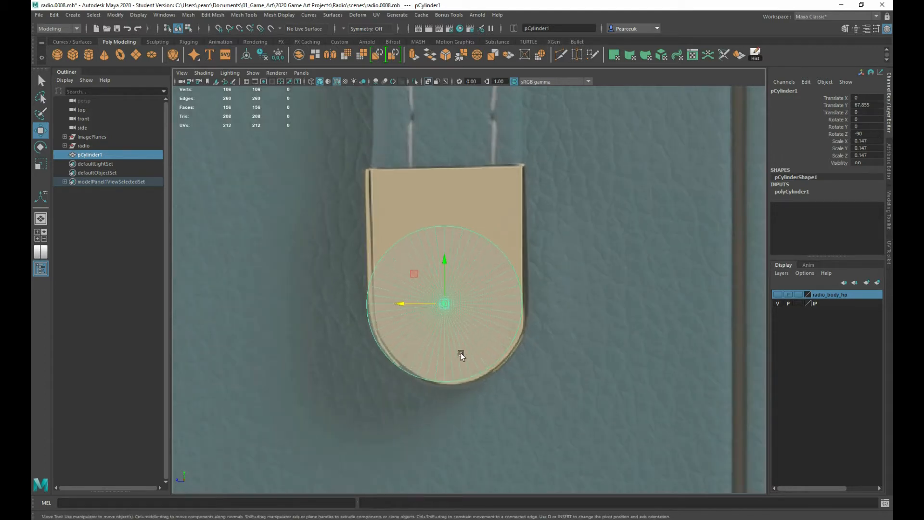
{"action": "scroll", "coordinate": [460, 353], "scroll_direction": "up", "scroll_amount": 8}
{"action": "scroll", "coordinate": [460, 353], "scroll_direction": "up", "scroll_amount": 3}
{"action": "scroll", "coordinate": [461, 353], "scroll_direction": "down", "scroll_amount": 3}
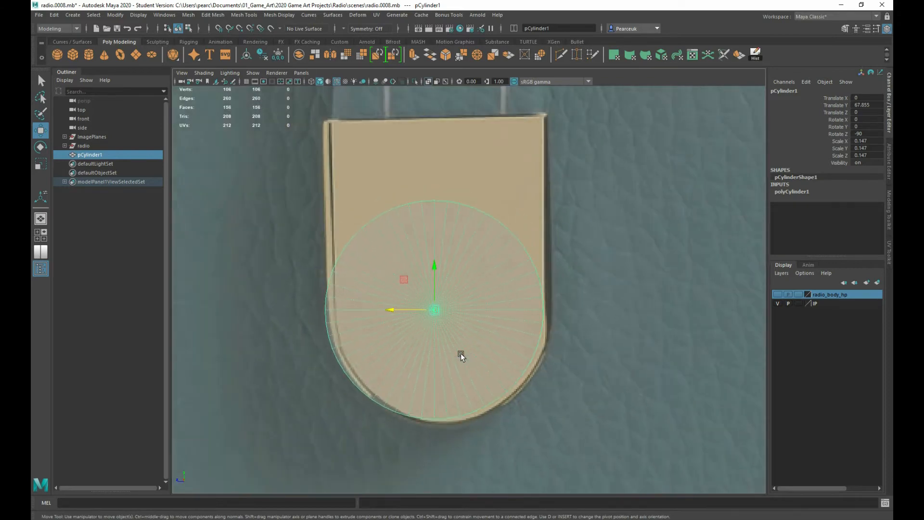
{"action": "scroll", "coordinate": [471, 299], "scroll_direction": "up", "scroll_amount": 3}
{"action": "right_click_drag", "start_coordinate": [474, 284], "coordinate": [472, 302]}
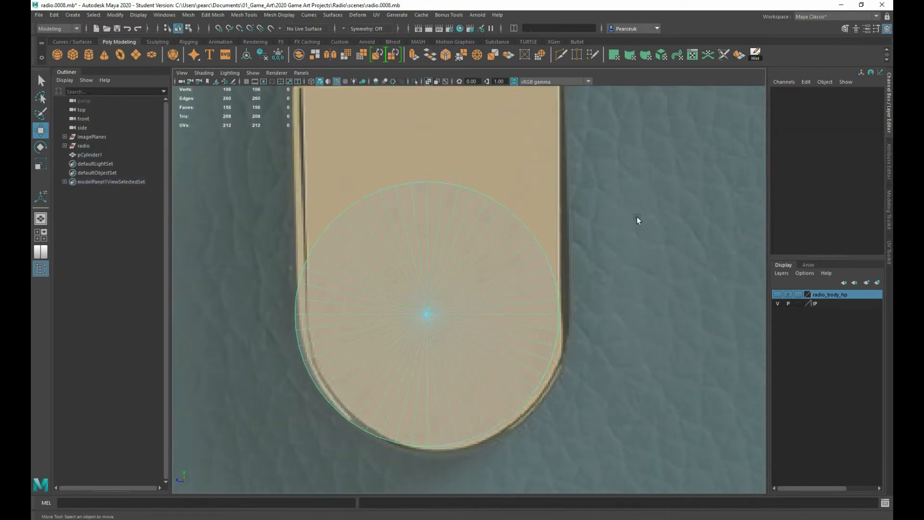
{"action": "left_click_drag", "start_coordinate": [636, 145], "coordinate": [246, 311]}
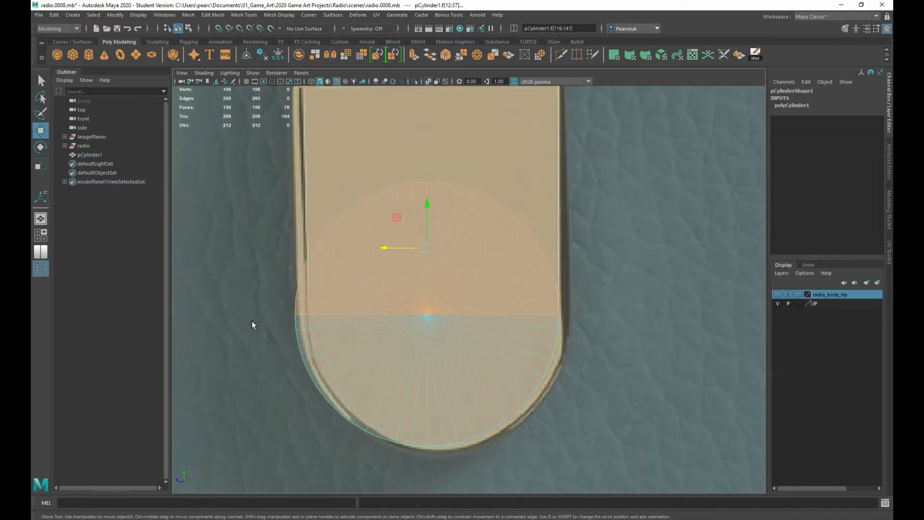
{"action": "mouse_move", "coordinate": [402, 307]}
{"action": "right_mouse_down", "text": "shift"}
{"action": "mouse_move", "coordinate": [401, 331]}
{"action": "mouse_move", "coordinate": [397, 306]}
{"action": "right_mouse_up", "text": "shift"}
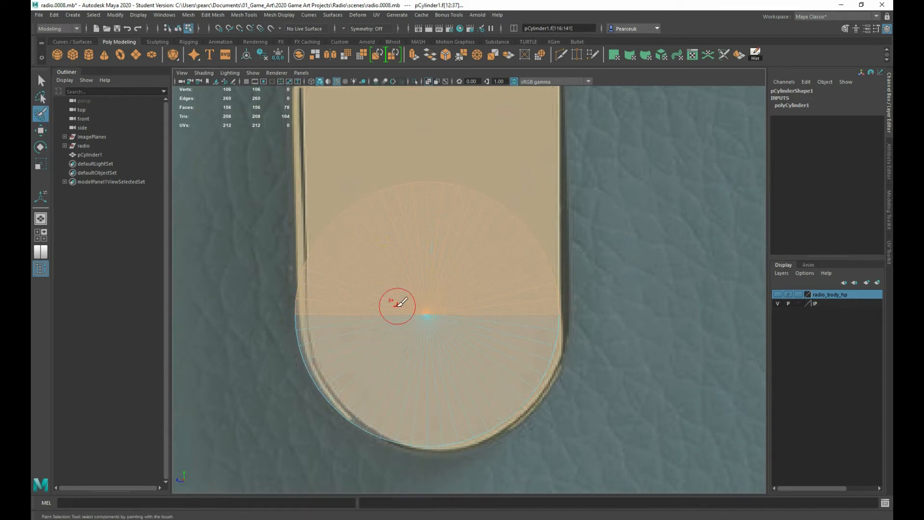
{"action": "key", "text": "Delete"}
{"action": "key", "text": "q"}
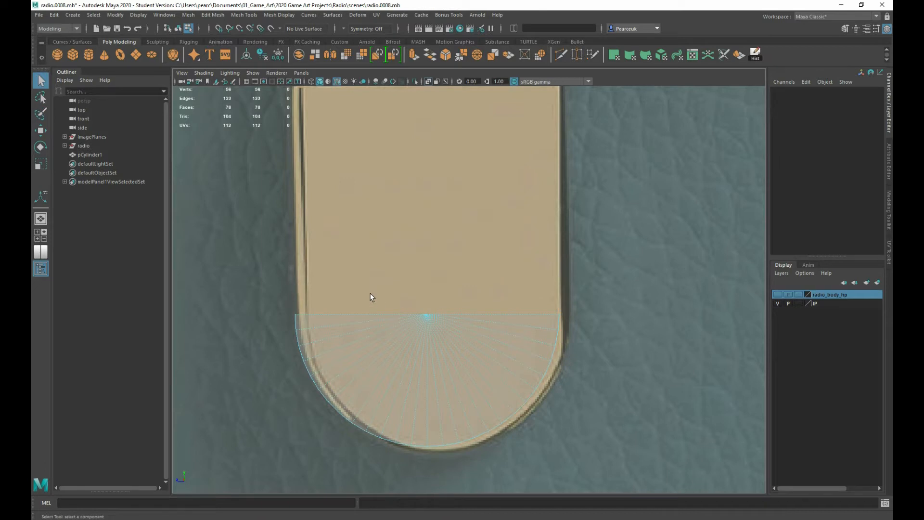
- Extrude the half cylinder's open border edges and raise them to the clasp's straight upper end in the reference image
{"action": "right_click_drag", "start_coordinate": [370, 293], "coordinate": [367, 256]}
{"action": "mouse_move", "coordinate": [354, 316]}
{"action": "right_mouse_down"}
{"action": "mouse_move", "coordinate": [353, 273]}
{"action": "mouse_move", "coordinate": [359, 316]}
{"action": "right_mouse_up"}
{"action": "double_click", "coordinate": [338, 313]}
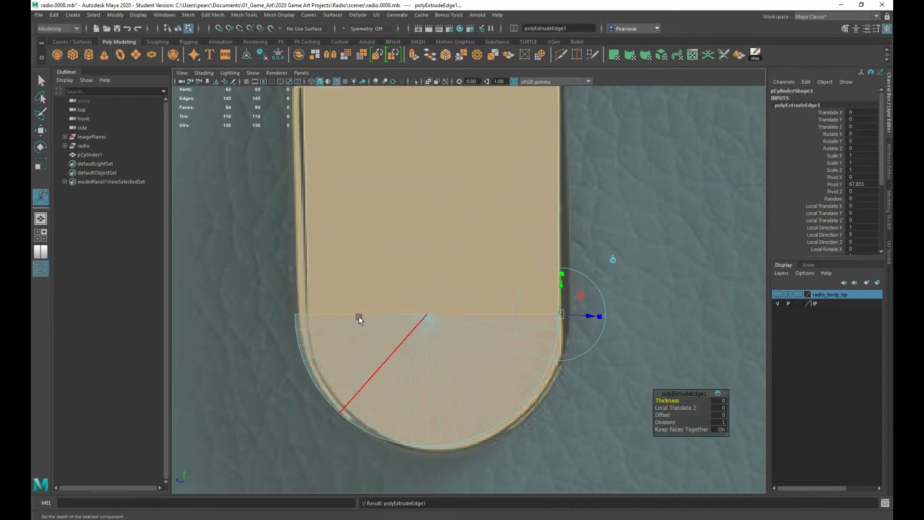
{"action": "key", "text": "w"}
{"action": "scroll", "coordinate": [359, 316], "scroll_direction": "down", "scroll_amount": 2}
{"action": "left_click_drag", "start_coordinate": [436, 266], "coordinate": [443, 103]}
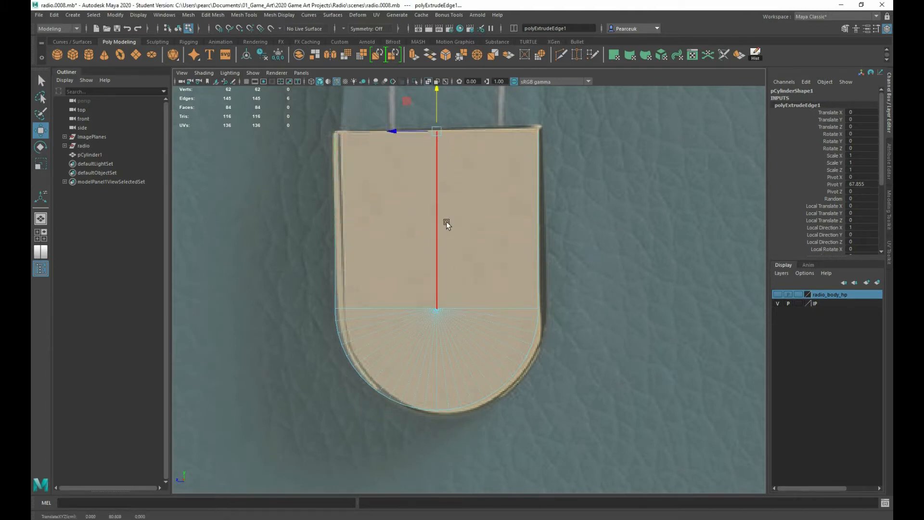
- Bridge the opposite border edges across the clasp's open straight end to close it
{"action": "key", "text": "space"}
{"action": "key", "text": "space"}
{"action": "left_click_drag", "start_coordinate": [522, 249], "coordinate": [504, 379], "text": "alt"}
{"action": "scroll", "coordinate": [476, 230], "scroll_direction": "up", "scroll_amount": 3}
{"action": "scroll", "coordinate": [504, 379], "scroll_direction": "up", "scroll_amount": 2}
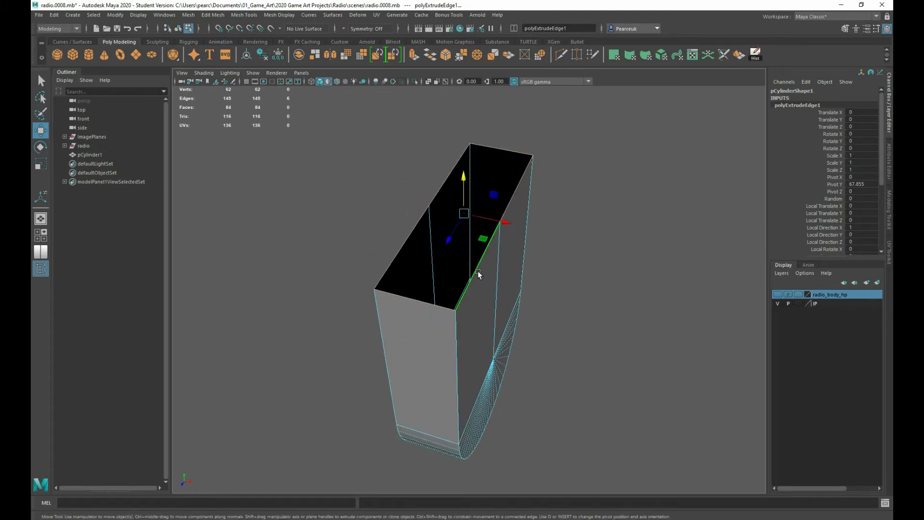
{"action": "left_click", "coordinate": [478, 273]}
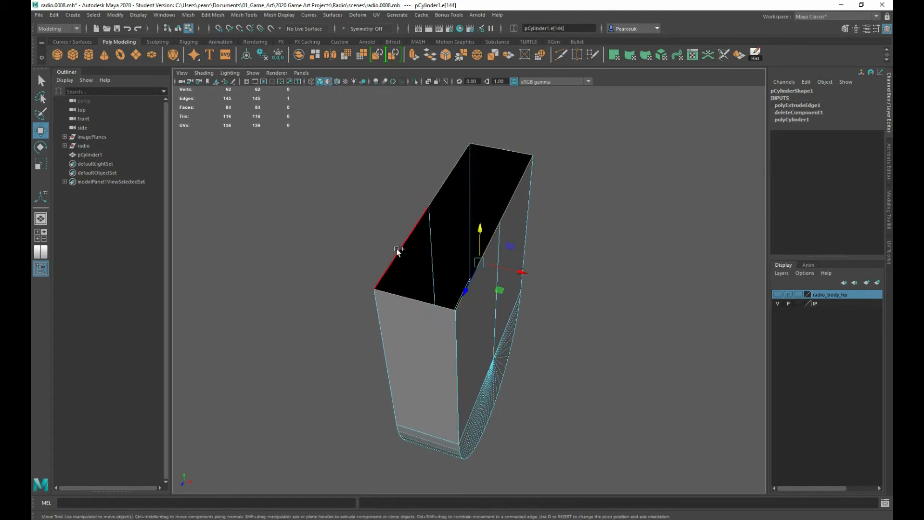
{"action": "left_click", "coordinate": [454, 169], "text": "shift"}
{"action": "right_click_drag", "start_coordinate": [474, 178], "coordinate": [490, 263], "text": "shift"}
{"action": "left_click_drag", "start_coordinate": [484, 272], "coordinate": [409, 253], "text": "alt"}
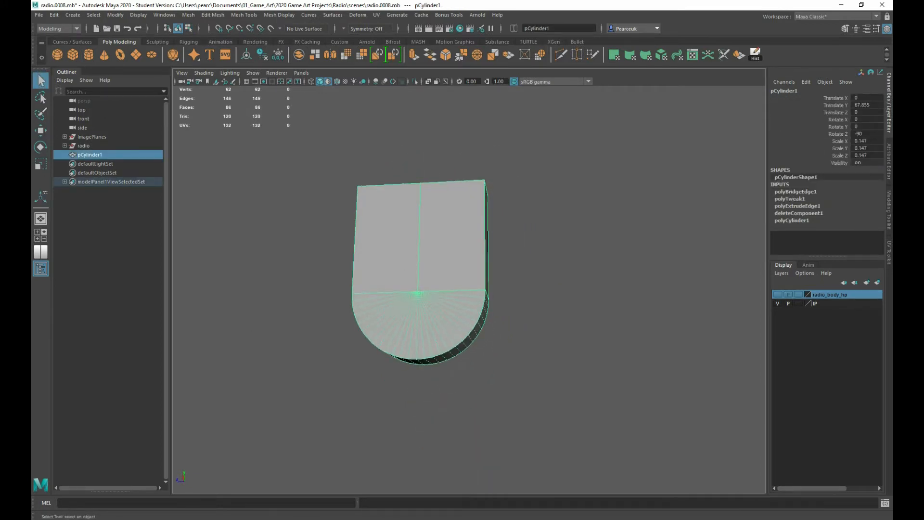
- Examine the clasp's thickness and the notch in its rounded rim in the reference photos
{"action": "right_click_drag", "start_coordinate": [481, 1], "coordinate": [454, 239]}
{"action": "scroll", "coordinate": [411, 283], "scroll_direction": "down", "scroll_amount": 6}
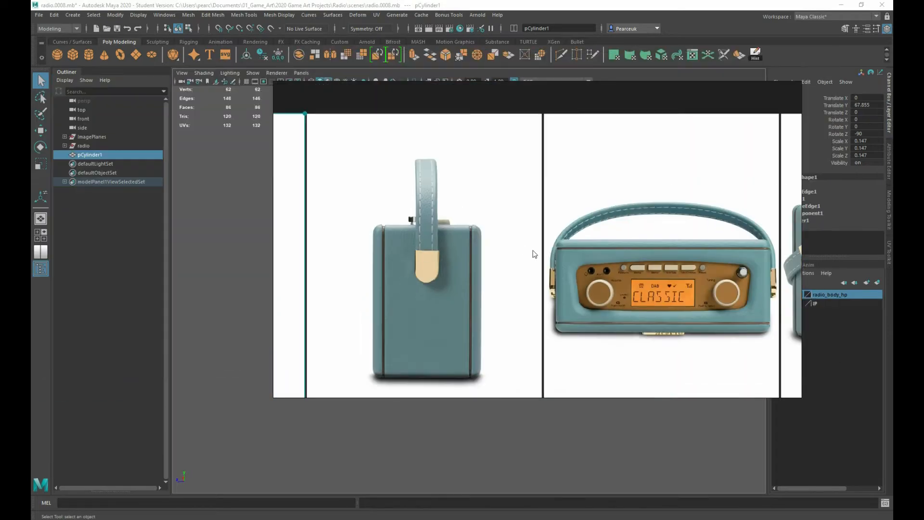
{"action": "middle_click_drag", "start_coordinate": [683, 260], "coordinate": [440, 257]}
{"action": "scroll", "coordinate": [573, 278], "scroll_direction": "up", "scroll_amount": 5}
{"action": "middle_click_drag", "start_coordinate": [628, 238], "coordinate": [526, 296]}
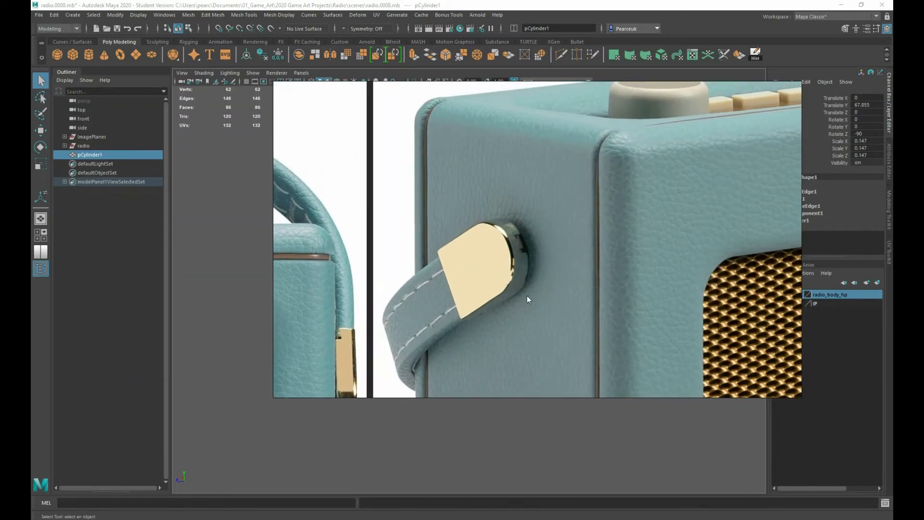
{"action": "scroll", "coordinate": [527, 296], "scroll_direction": "up", "scroll_amount": 5}
{"action": "scroll", "coordinate": [502, 289], "scroll_direction": "down", "scroll_amount": 4}
{"action": "scroll", "coordinate": [513, 362], "scroll_direction": "up", "scroll_amount": 2}
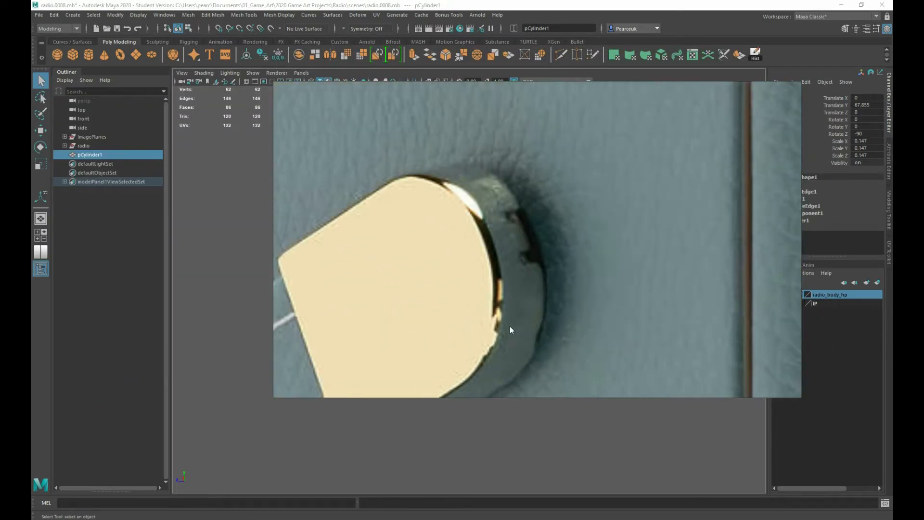
{"action": "right_click_drag", "start_coordinate": [517, 264], "coordinate": [31, 267]}
- Insert an edge loop with Multi-Cut along the middle of the clasp's side wall
{"action": "left_click_drag", "start_coordinate": [391, 333], "coordinate": [444, 325], "text": "alt"}
{"action": "scroll", "coordinate": [455, 359], "scroll_direction": "up", "scroll_amount": 3}
{"action": "scroll", "coordinate": [509, 374], "scroll_direction": "up", "scroll_amount": 2}
{"action": "right_click_drag", "start_coordinate": [448, 291], "coordinate": [386, 291], "text": "shift"}
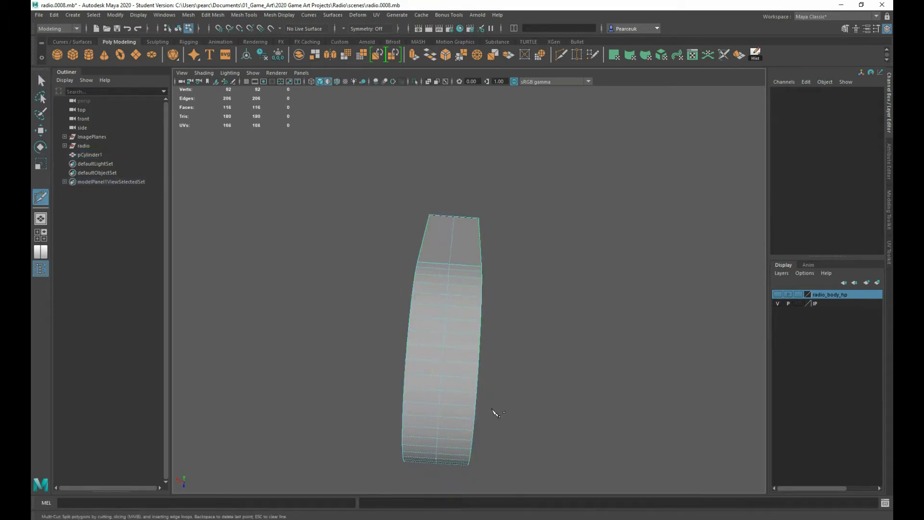
{"action": "left_click_drag", "start_coordinate": [491, 412], "coordinate": [564, 359], "text": "alt"}
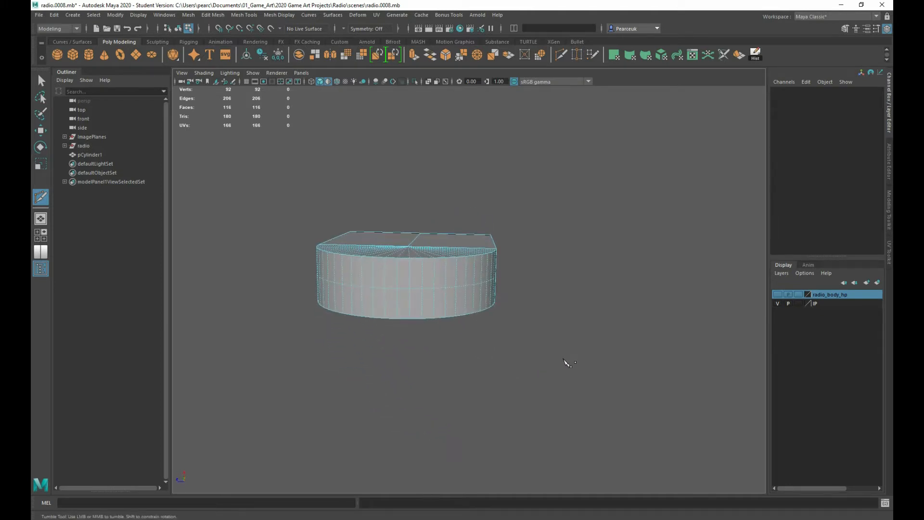
{"action": "key", "text": "w"}
{"action": "left_click_drag", "start_coordinate": [388, 334], "coordinate": [443, 336], "text": "alt"}
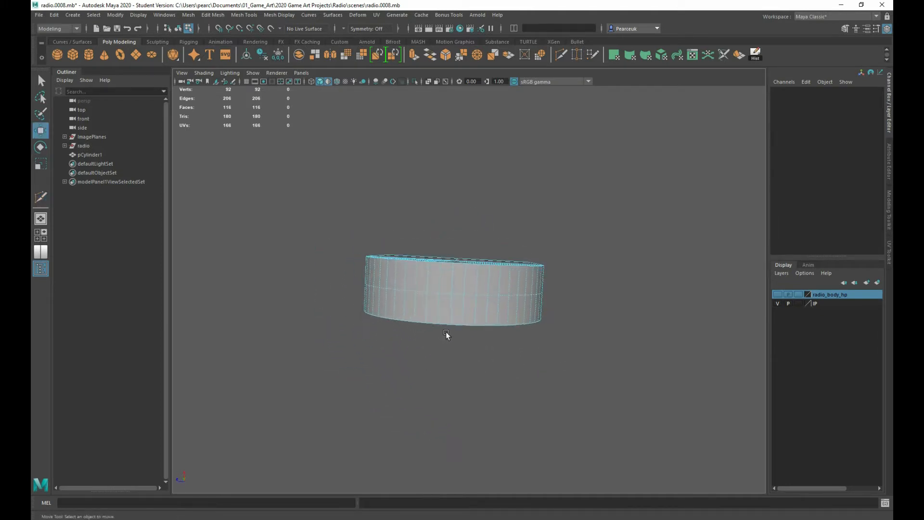
- Insert a second edge loop around the side wall, between the middle loop and the back edge
{"action": "right_click_drag", "start_coordinate": [450, 344], "coordinate": [490, 350], "text": "alt"}
{"action": "right_click_drag", "start_coordinate": [463, 294], "coordinate": [464, 318]}
{"action": "left_click", "coordinate": [479, 315]}
{"action": "double_click", "coordinate": [425, 313], "text": "shift"}
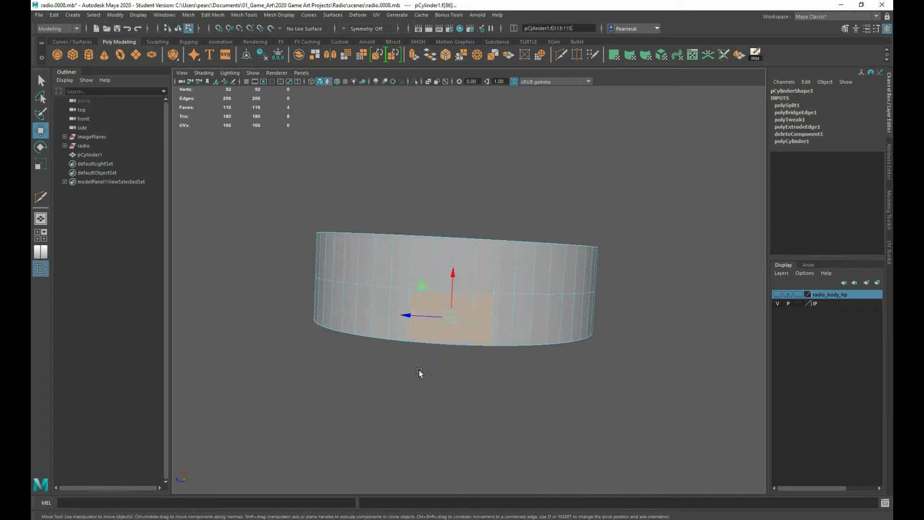
{"action": "left_click_drag", "start_coordinate": [430, 383], "coordinate": [435, 338], "text": "alt"}
{"action": "right_click_drag", "start_coordinate": [418, 300], "coordinate": [375, 303], "text": "shift"}
{"action": "left_click", "coordinate": [428, 315], "text": "ctrl"}
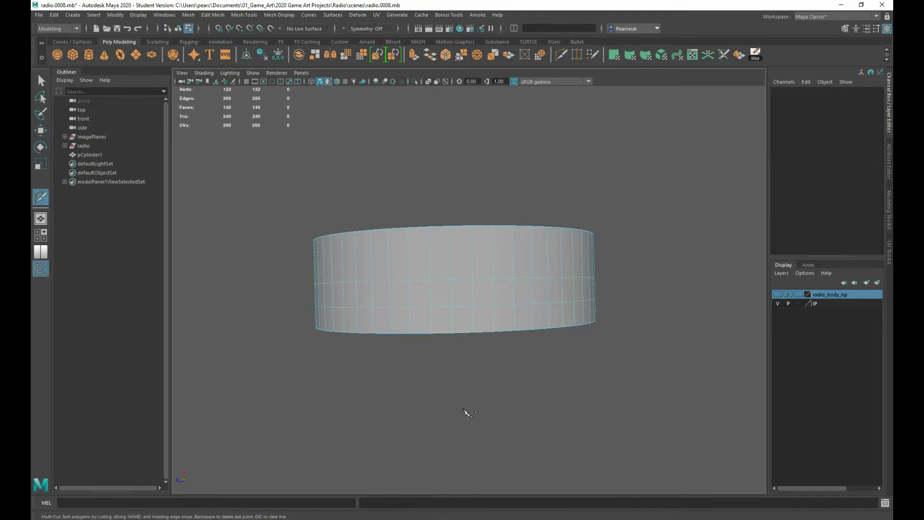
{"action": "key", "text": "q"}
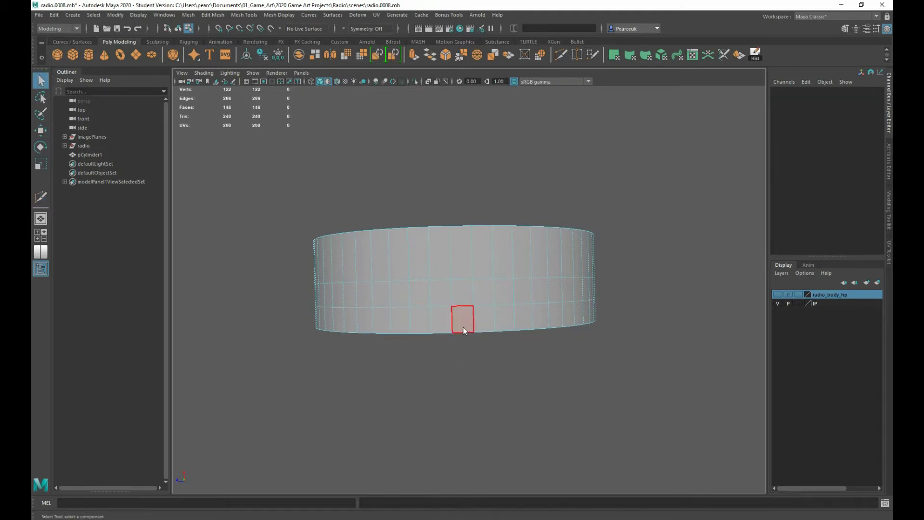
- Delete a stepped group of side-wall faces at the centre of the rounded end to cut the notch
{"action": "right_click_drag", "start_coordinate": [463, 294], "coordinate": [463, 318]}
{"action": "left_click", "coordinate": [437, 321]}
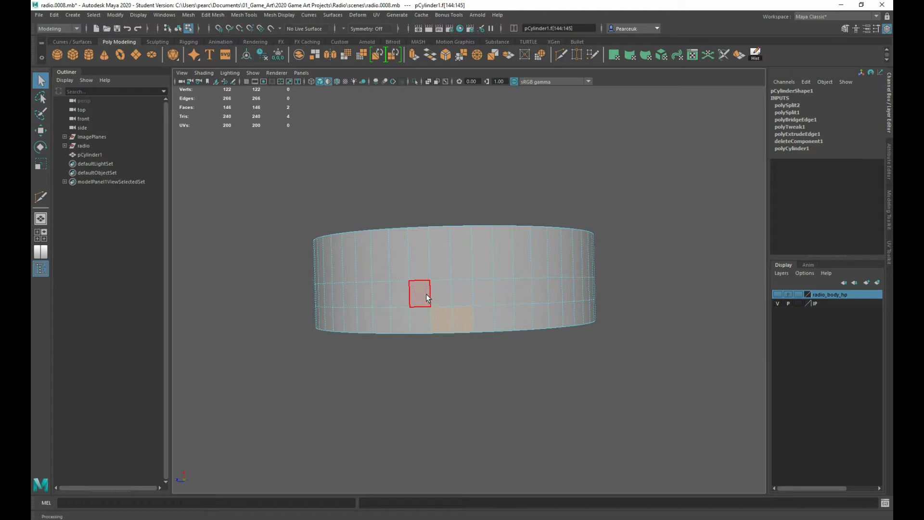
{"action": "left_click", "coordinate": [426, 293], "text": "shift"}
{"action": "left_click_drag", "start_coordinate": [504, 360], "coordinate": [432, 306], "text": "alt"}
{"action": "key", "text": "Delete"}
{"action": "scroll", "coordinate": [417, 277], "scroll_direction": "down", "scroll_amount": 3}
- Delete all the flat faces on the clasp's back, including the triangular fan of its rounded part
{"action": "left_click", "coordinate": [460, 391]}
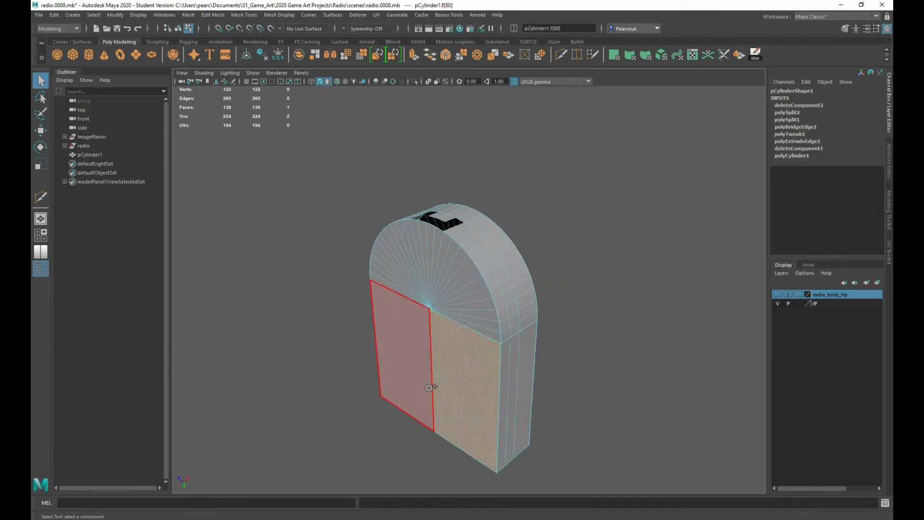
{"action": "left_click", "coordinate": [443, 311], "text": "shift"}
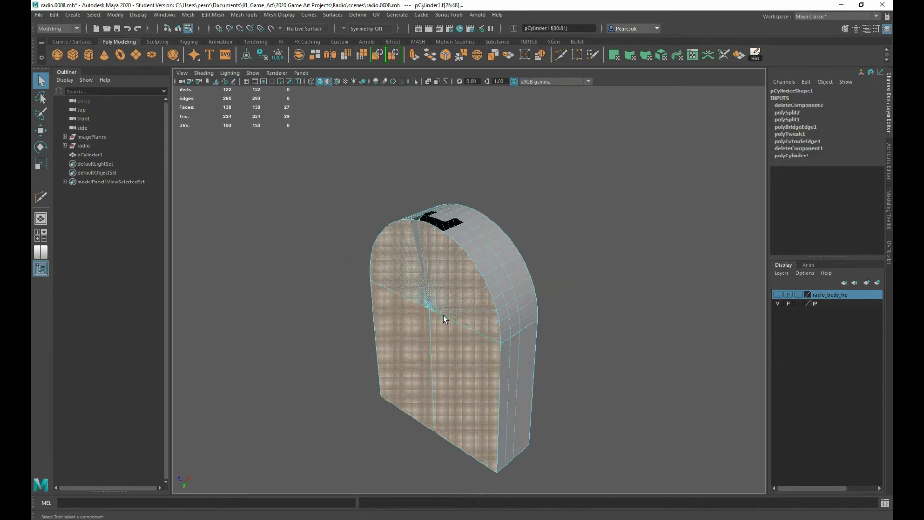
{"action": "key", "text": "Delete"}
{"action": "key", "text": "ctrl+z"}
{"action": "left_click_drag", "start_coordinate": [439, 299], "coordinate": [539, 423], "text": "alt"}
{"action": "key", "text": "Delete"}
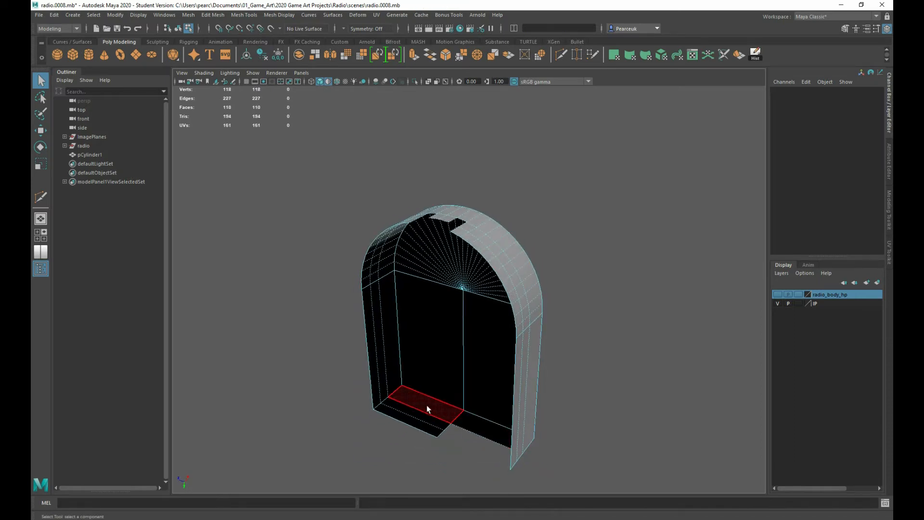
- Bridge the two pairs of open edges across the gap in the clasp's straight end
{"action": "left_click_drag", "start_coordinate": [458, 440], "coordinate": [489, 324]}
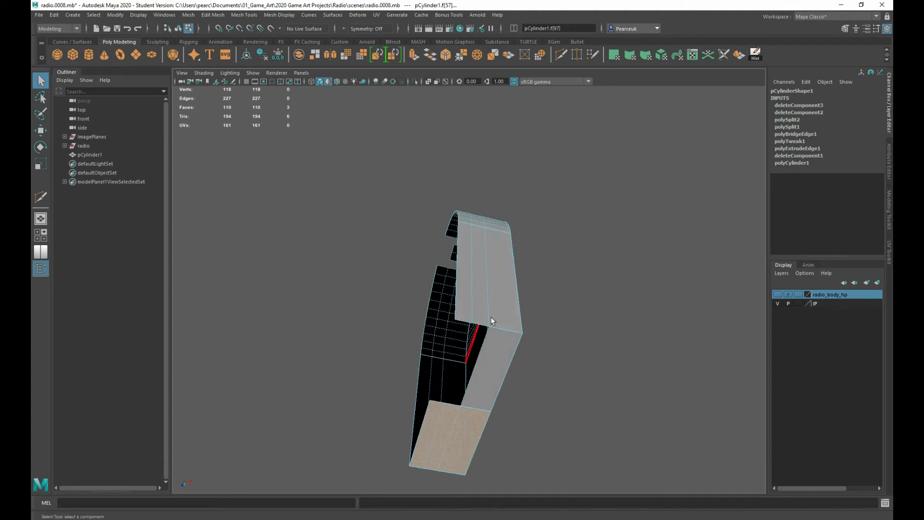
{"action": "right_click_drag", "start_coordinate": [500, 293], "coordinate": [496, 251]}
{"action": "left_click", "coordinate": [461, 320]}
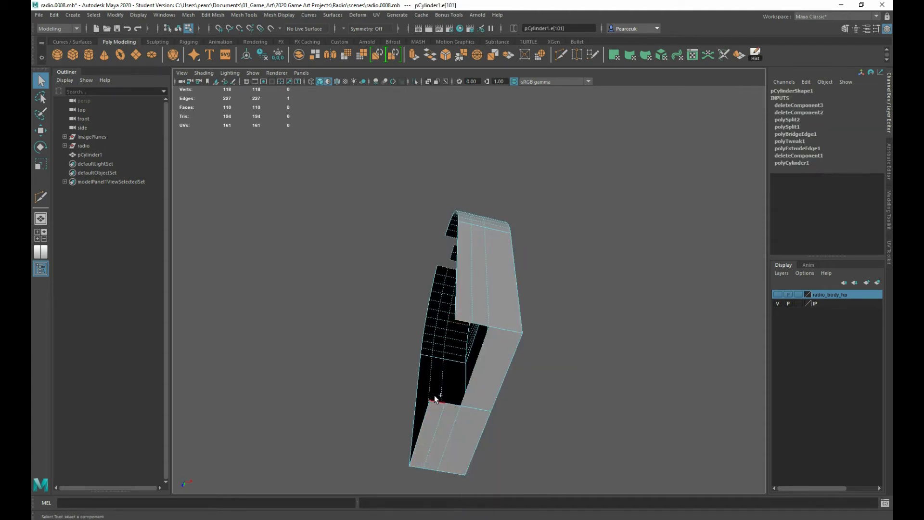
{"action": "left_click", "coordinate": [436, 405], "text": "shift"}
{"action": "left_click", "coordinate": [484, 323], "text": "shift"}
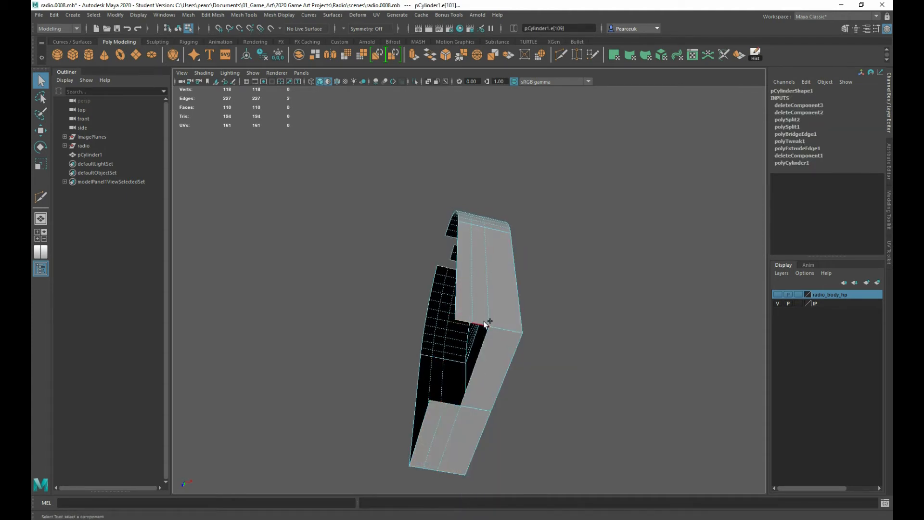
{"action": "left_click", "coordinate": [452, 403], "text": "shift"}
{"action": "right_click_drag", "start_coordinate": [509, 382], "coordinate": [495, 457], "text": "shift"}
{"action": "left_click_drag", "start_coordinate": [497, 410], "coordinate": [355, 250], "text": "alt"}
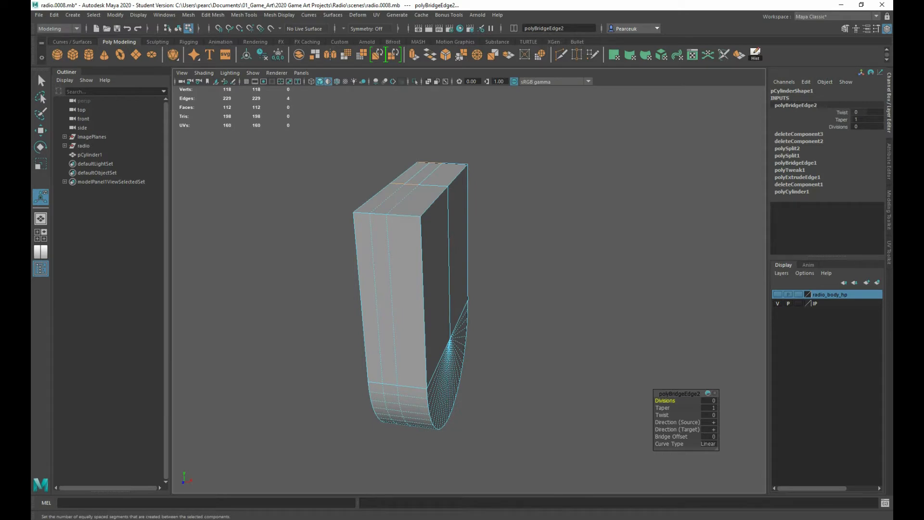
- Delete all the faces of the clasp's straight end to leave it open for the strap
{"action": "scroll", "coordinate": [263, 290], "scroll_direction": "up", "scroll_amount": 4}
{"action": "left_click_drag", "start_coordinate": [308, 232], "coordinate": [402, 223], "text": "alt"}
{"action": "right_click", "coordinate": [403, 223]}
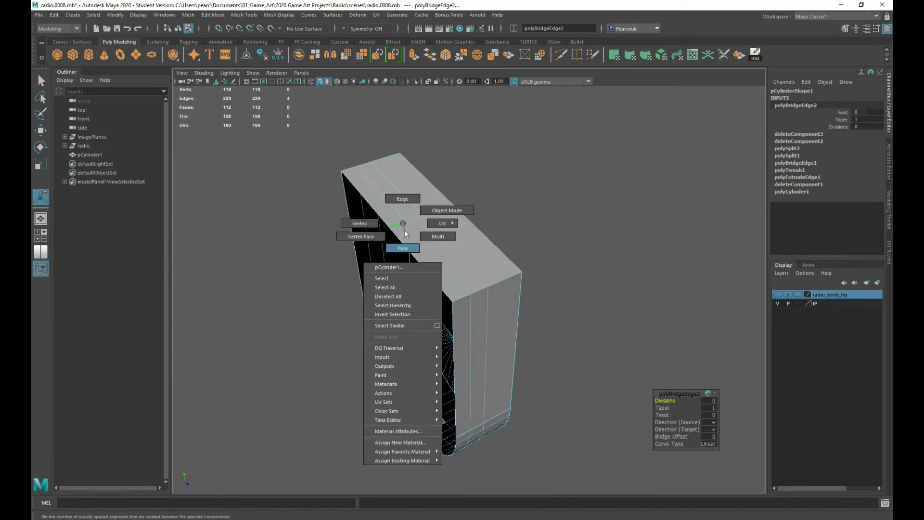
{"action": "left_click", "coordinate": [402, 247]}
{"action": "left_click", "coordinate": [409, 242]}
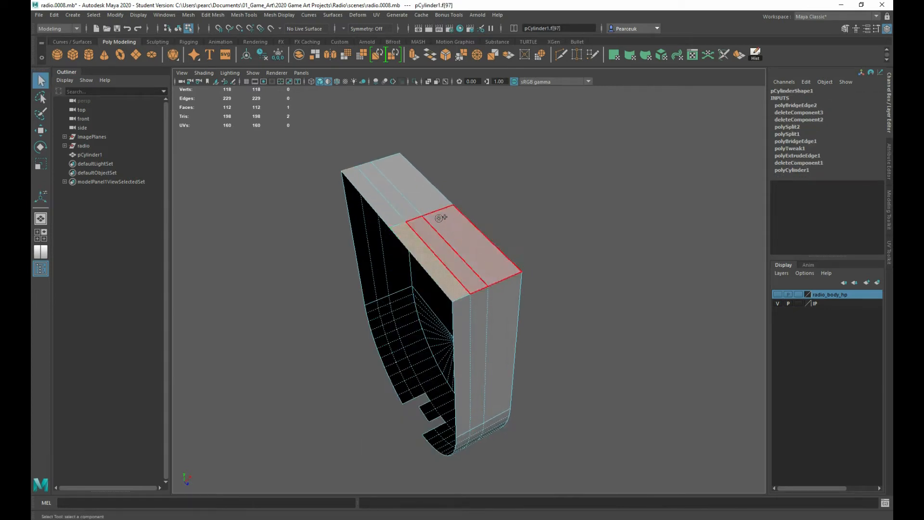
{"action": "double_click", "coordinate": [389, 211]}
{"action": "key", "text": "Delete"}
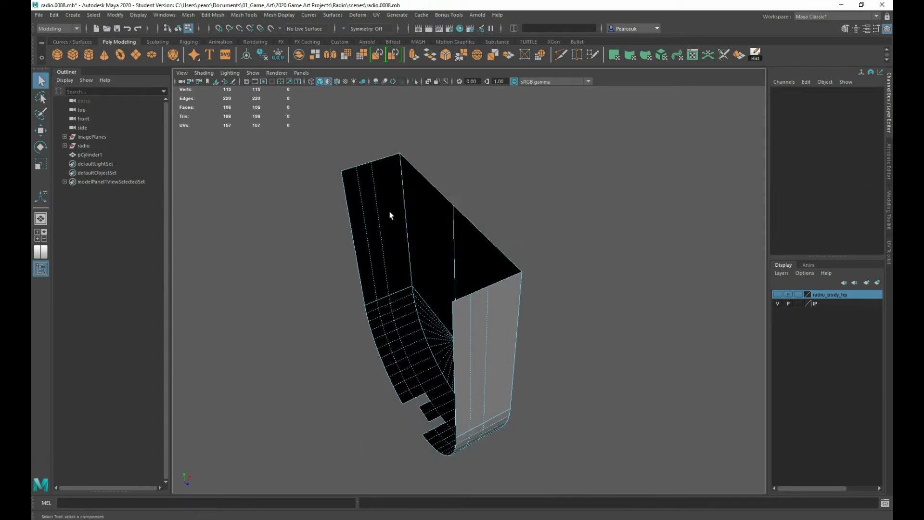
- Extrude all the remaining clasp faces with a thickness of -0.4 to give the shell a wall
{"action": "left_click_drag", "start_coordinate": [416, 313], "coordinate": [521, 331], "text": "alt"}
{"action": "right_click_drag", "start_coordinate": [523, 297], "coordinate": [558, 318]}
{"action": "double_click", "coordinate": [543, 295]}
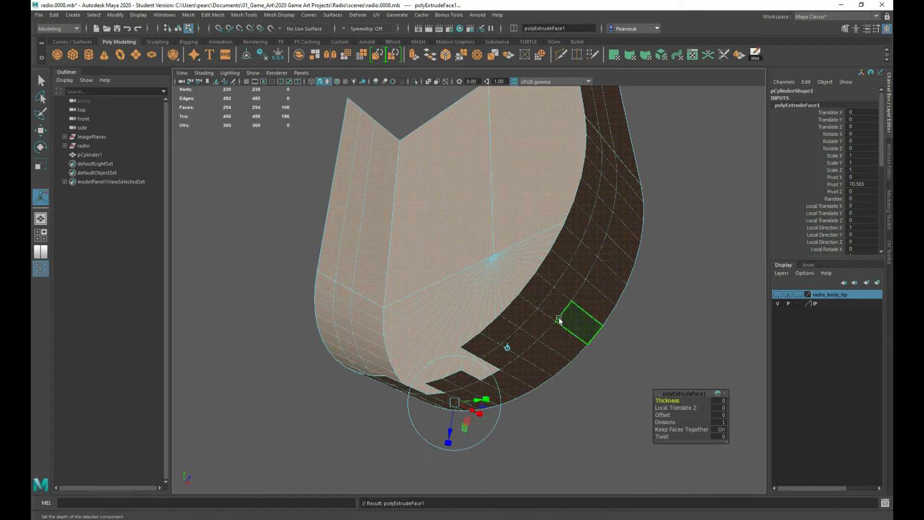
{"action": "scroll", "coordinate": [526, 303], "scroll_direction": "up", "scroll_amount": 2}
{"action": "left_click_drag", "start_coordinate": [505, 322], "coordinate": [509, 336], "text": "alt"}
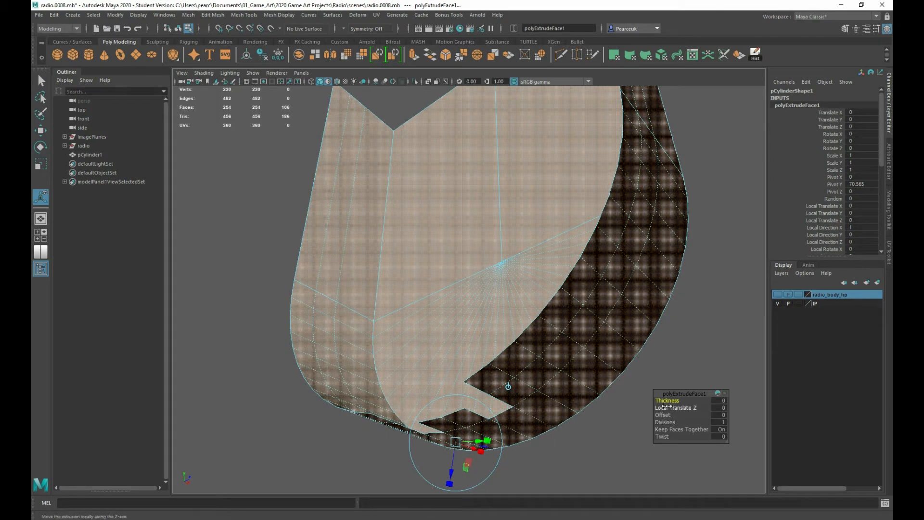
{"action": "left_click_drag", "start_coordinate": [666, 402], "coordinate": [664, 403]}
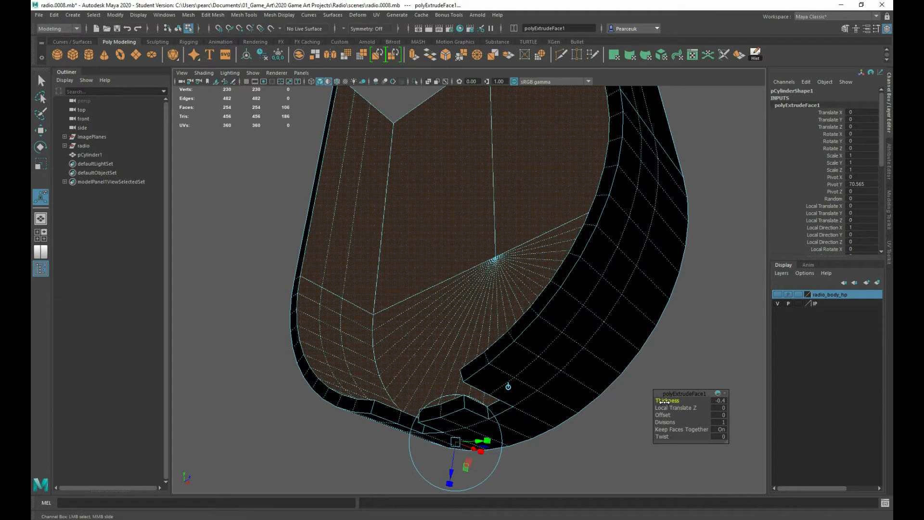
{"action": "scroll", "coordinate": [535, 337], "scroll_direction": "down", "scroll_amount": 2}
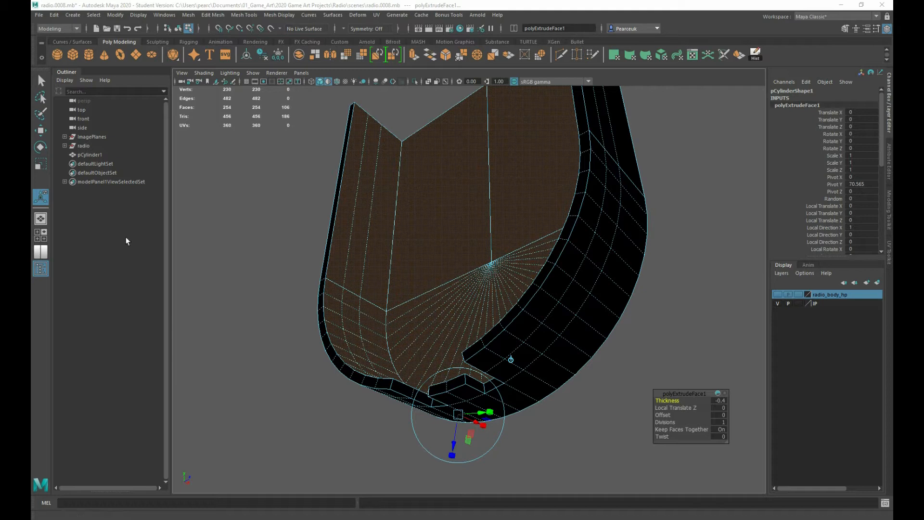
- Return to object selection and reverse the normals of the whole clasp shell
{"action": "left_click_drag", "start_coordinate": [412, 193], "coordinate": [391, 264], "text": "alt"}
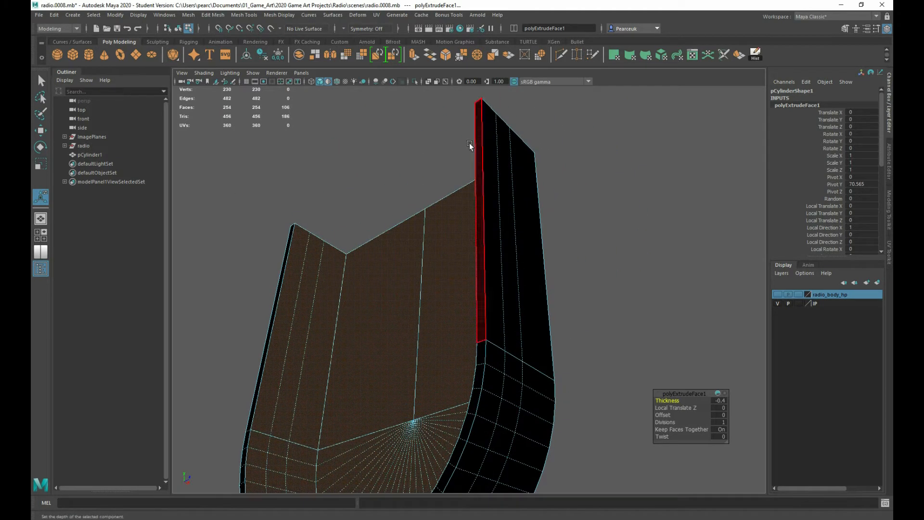
{"action": "middle_click_drag", "start_coordinate": [463, 159], "coordinate": [449, 227], "text": "alt"}
{"action": "left_click_drag", "start_coordinate": [450, 227], "coordinate": [443, 260], "text": "alt"}
{"action": "scroll", "coordinate": [443, 268], "scroll_direction": "down", "scroll_amount": 3}
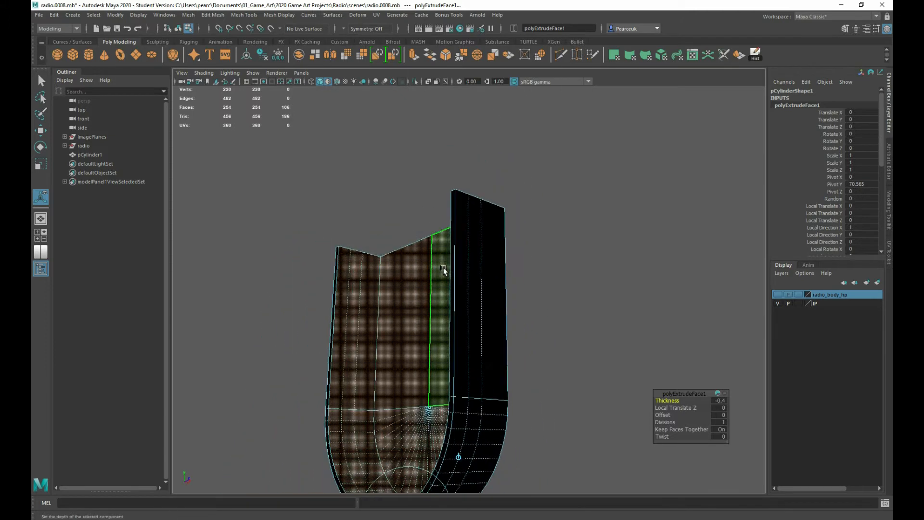
{"action": "middle_click_drag", "start_coordinate": [435, 337], "coordinate": [428, 265], "text": "alt"}
{"action": "right_click_drag", "start_coordinate": [430, 267], "coordinate": [463, 242]}
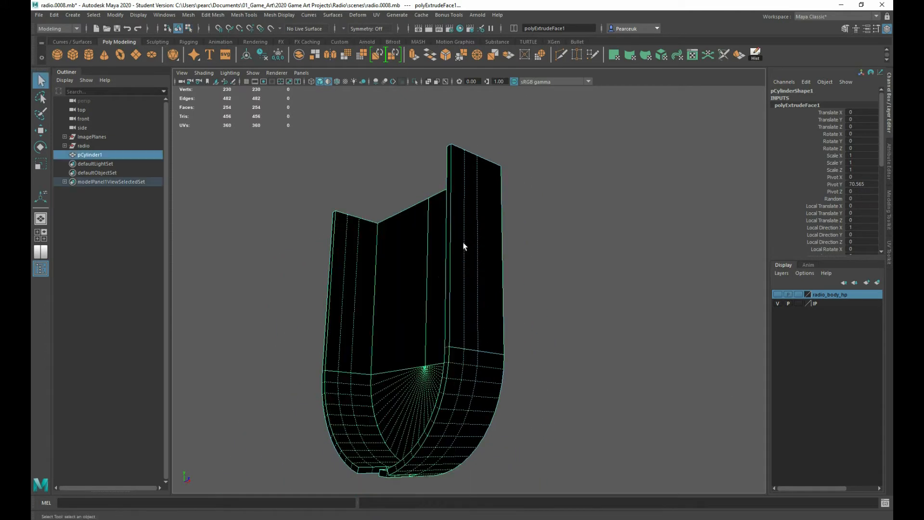
{"action": "left_click", "coordinate": [293, 13]}
{"action": "left_click", "coordinate": [284, 54]}
- Preview the clasp smoothed to check its corners, and return it to the unsmoothed display
{"action": "left_click_drag", "start_coordinate": [308, 110], "coordinate": [418, 238], "text": "alt"}
{"action": "key", "text": "3"}
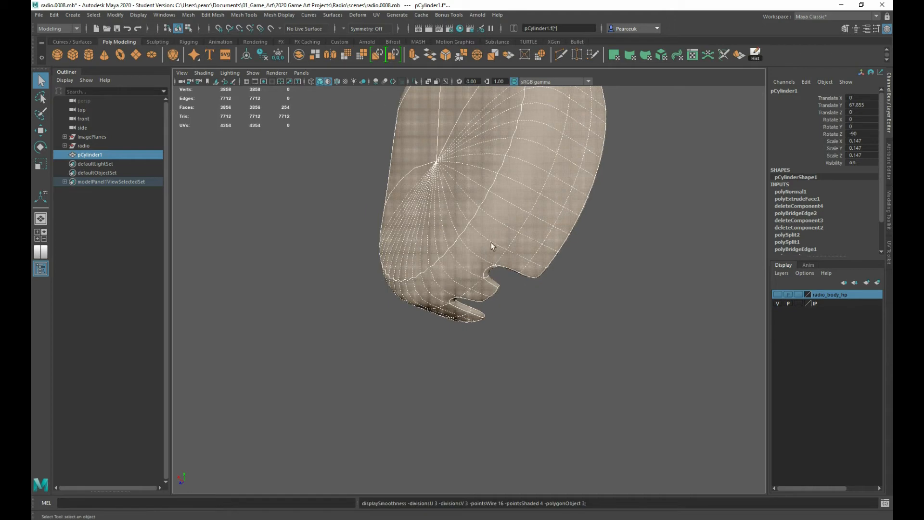
{"action": "left_click", "coordinate": [574, 291]}
{"action": "left_click_drag", "start_coordinate": [573, 292], "coordinate": [529, 301], "text": "alt"}
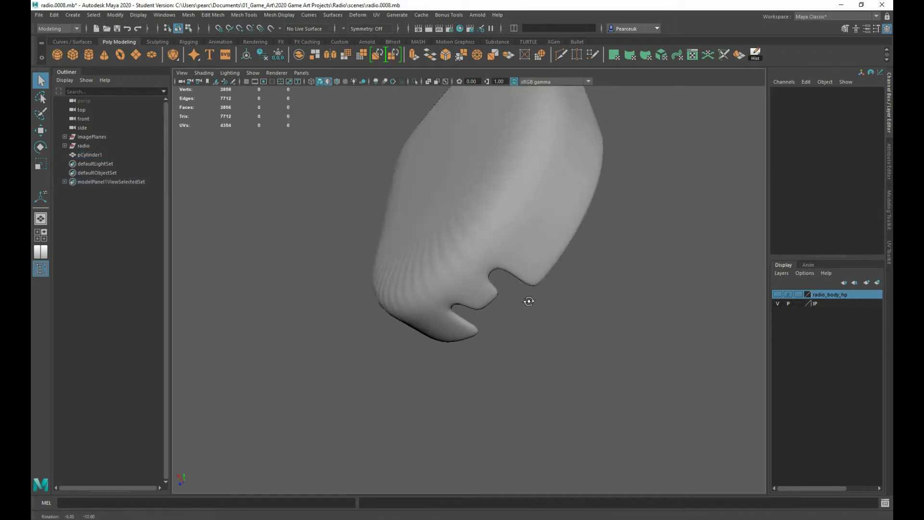
{"action": "left_click", "coordinate": [464, 225]}
{"action": "key", "text": "1"}
{"action": "left_click_drag", "start_coordinate": [439, 258], "coordinate": [368, 270], "text": "alt"}
- Select the rim edges along one side of the clasp, around the first notch and along the central tab
{"action": "left_click", "coordinate": [365, 250]}
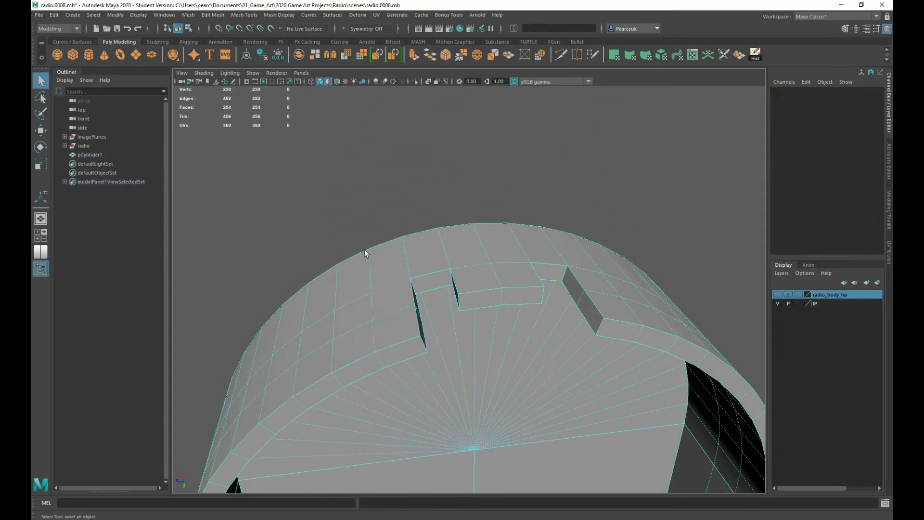
{"action": "double_click", "coordinate": [399, 348]}
{"action": "left_click_drag", "start_coordinate": [402, 342], "coordinate": [357, 346], "text": "alt"}
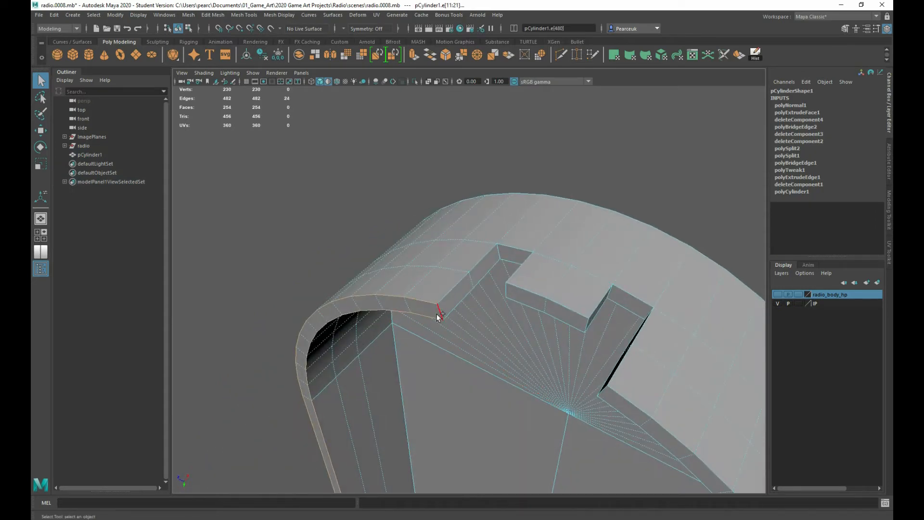
{"action": "double_click", "coordinate": [449, 289], "text": "shift"}
{"action": "left_click_drag", "start_coordinate": [446, 231], "coordinate": [419, 320], "text": "alt"}
{"action": "double_click", "coordinate": [396, 279], "text": "shift"}
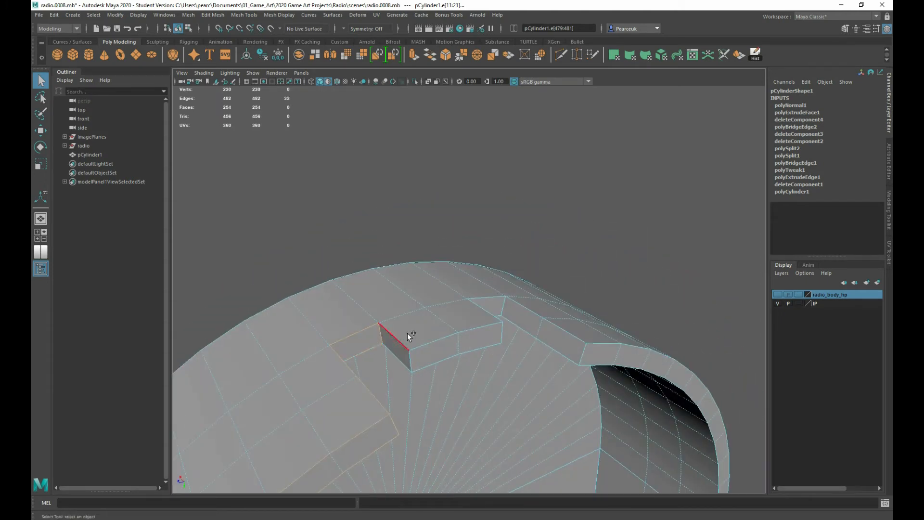
{"action": "left_click", "coordinate": [394, 351], "text": "shift"}
{"action": "double_click", "coordinate": [420, 344], "text": "shift"}
- Add the tab's remaining side, the second notch and the opposite side's rim edges to the selection
{"action": "left_click_drag", "start_coordinate": [411, 360], "coordinate": [462, 369], "text": "alt"}
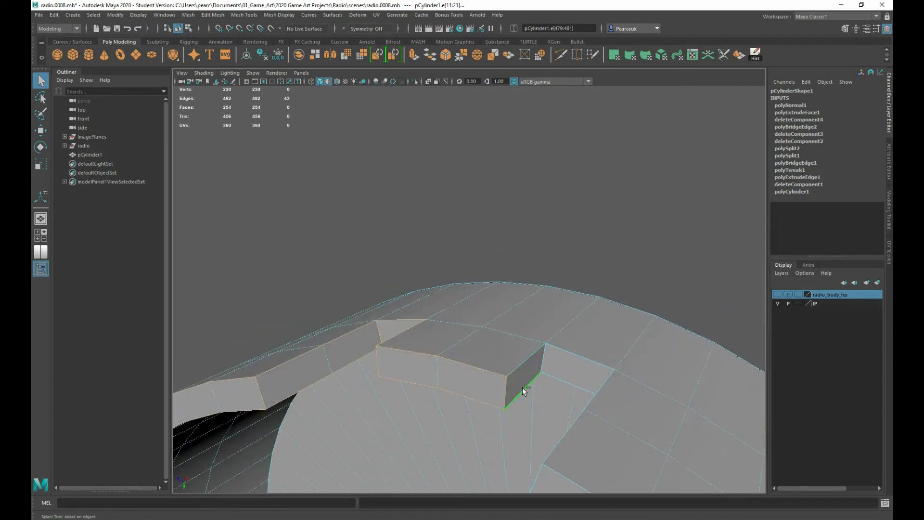
{"action": "left_click_drag", "start_coordinate": [552, 359], "coordinate": [572, 355], "text": "alt"}
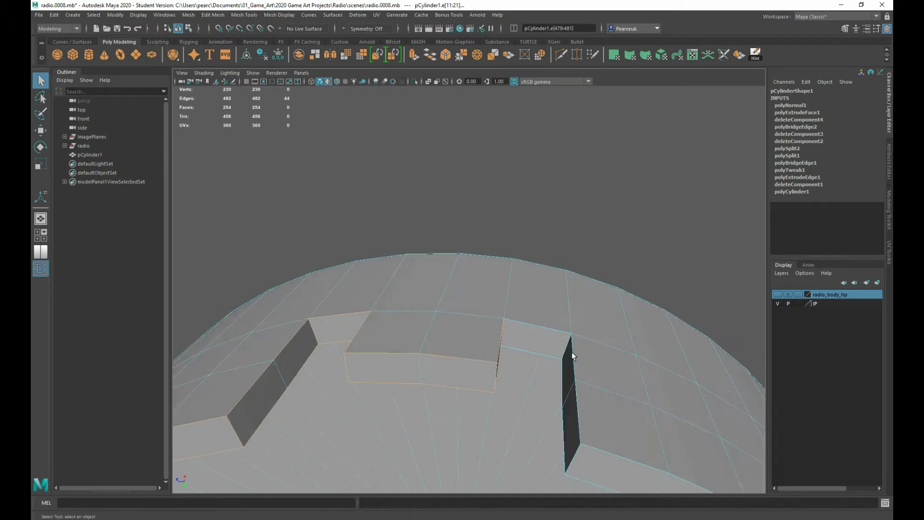
{"action": "double_click", "coordinate": [553, 333], "text": "shift"}
{"action": "left_click_drag", "start_coordinate": [573, 373], "coordinate": [482, 326], "text": "alt"}
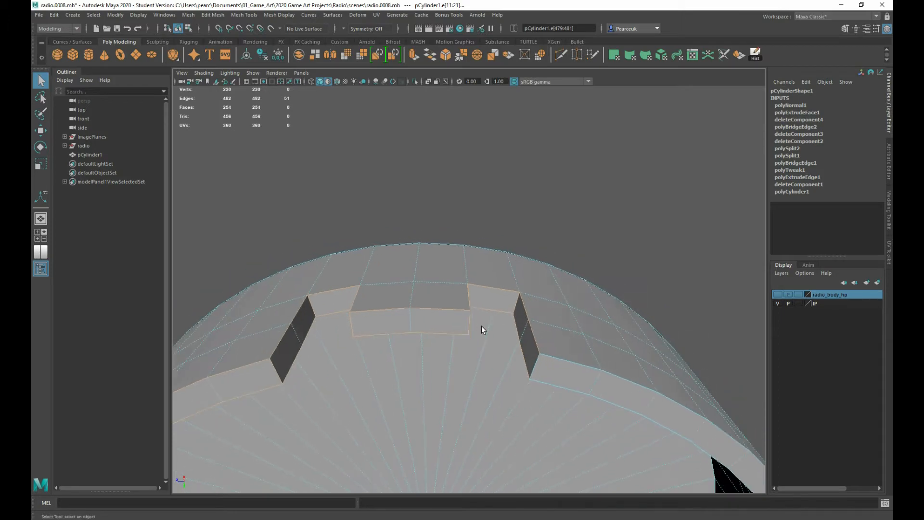
{"action": "double_click", "coordinate": [544, 386], "text": "shift"}
- Add the border edges of the open straight end and the clasp's remaining hard outline edges to the selection
{"action": "scroll", "coordinate": [545, 387], "scroll_direction": "down", "scroll_amount": 6}
{"action": "middle_click_drag", "start_coordinate": [544, 388], "coordinate": [470, 135], "text": "alt"}
{"action": "left_click_drag", "start_coordinate": [466, 350], "coordinate": [351, 212], "text": "alt"}
{"action": "scroll", "coordinate": [376, 220], "scroll_direction": "up", "scroll_amount": 3}
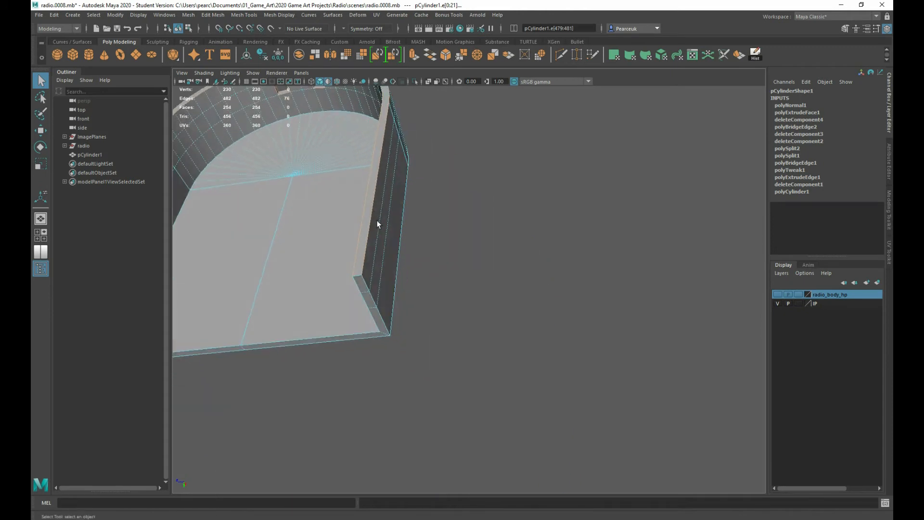
{"action": "left_click", "coordinate": [320, 280], "text": "shift"}
{"action": "double_click", "coordinate": [321, 284], "text": "shift"}
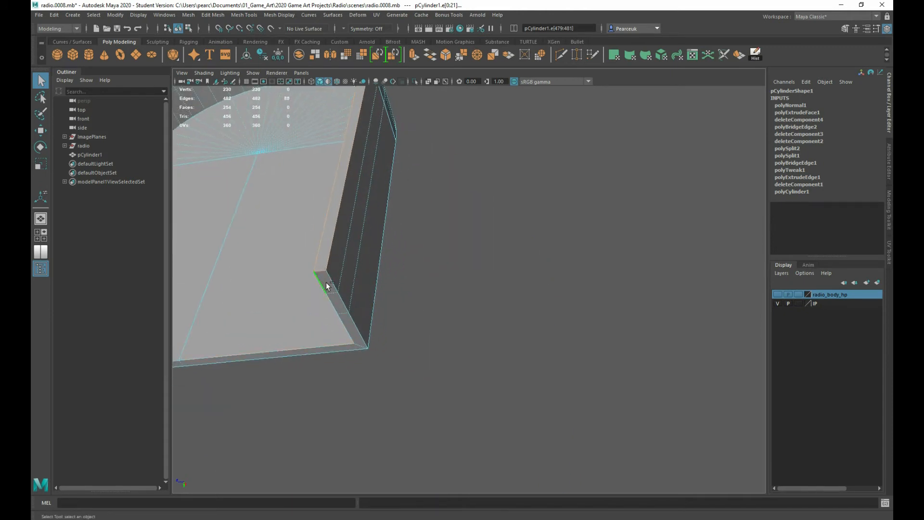
{"action": "left_click_drag", "start_coordinate": [349, 364], "coordinate": [427, 334], "text": "alt"}
{"action": "double_click", "coordinate": [531, 308], "text": "shift"}
{"action": "left_click_drag", "start_coordinate": [531, 308], "coordinate": [350, 264], "text": "alt"}
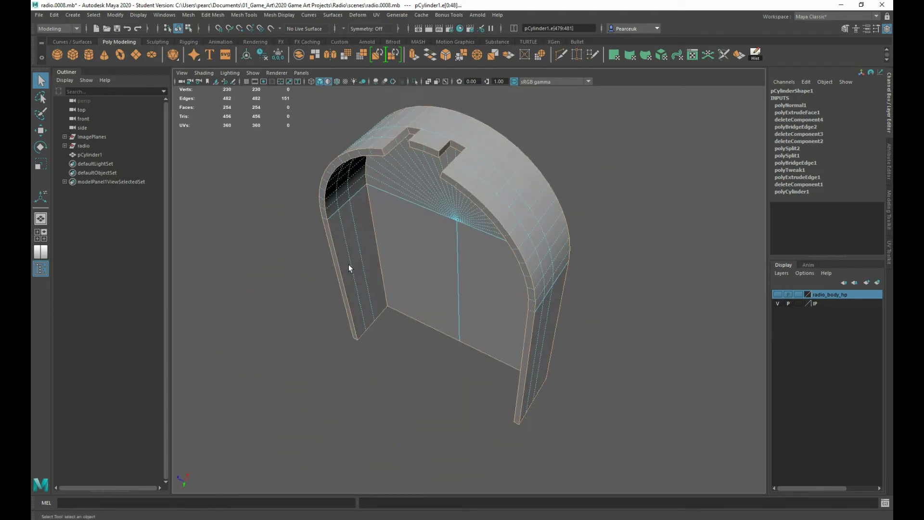
- Bevel the selected clasp edges with Chamfer off, so they gain support edges
{"action": "right_click_drag", "start_coordinate": [350, 264], "coordinate": [468, 378], "text": "alt"}
{"action": "left_click_drag", "start_coordinate": [469, 377], "coordinate": [404, 295], "text": "alt"}
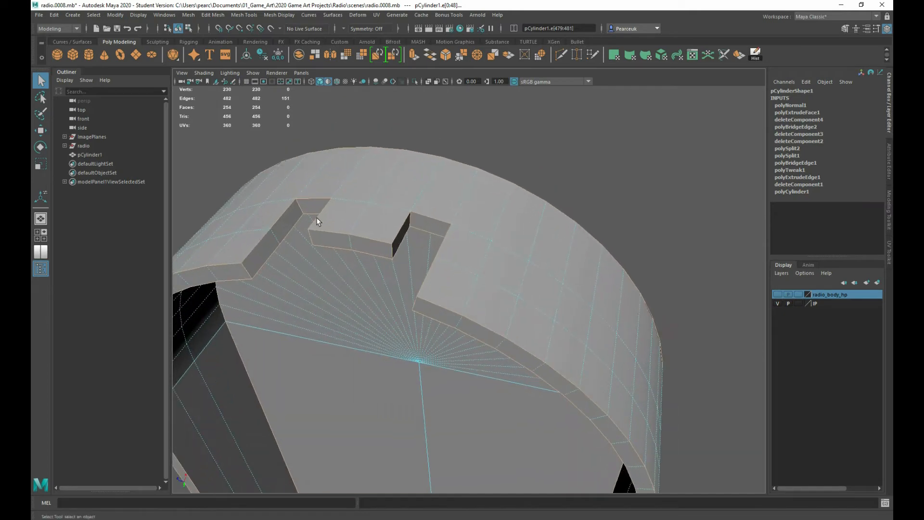
{"action": "right_click_drag", "start_coordinate": [334, 213], "coordinate": [365, 216], "text": "shift"}
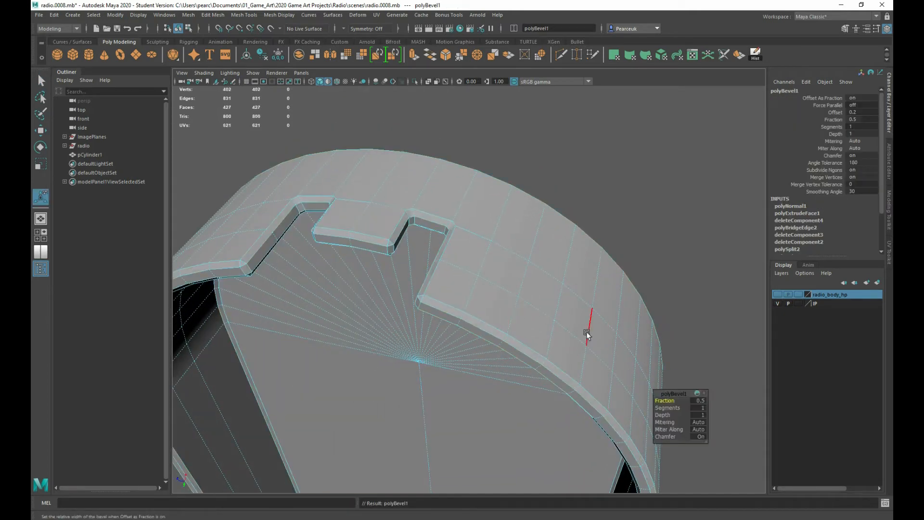
{"action": "left_click_drag", "start_coordinate": [669, 436], "coordinate": [649, 431]}
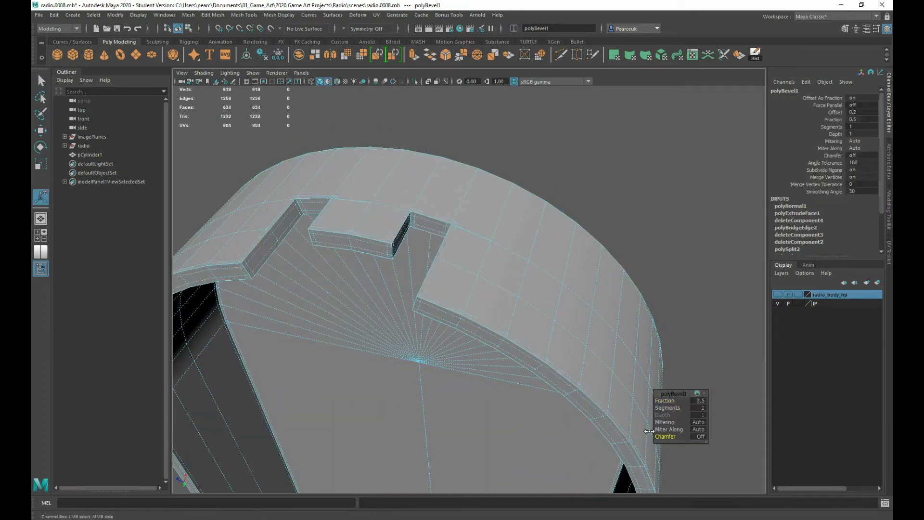
- Preview the bevelled clasp smoothed from several angles, and return it to the unsmoothed display
{"action": "right_click_drag", "start_coordinate": [360, 217], "coordinate": [385, 231], "text": "alt"}
{"action": "scroll", "coordinate": [392, 231], "scroll_direction": "down", "scroll_amount": 4}
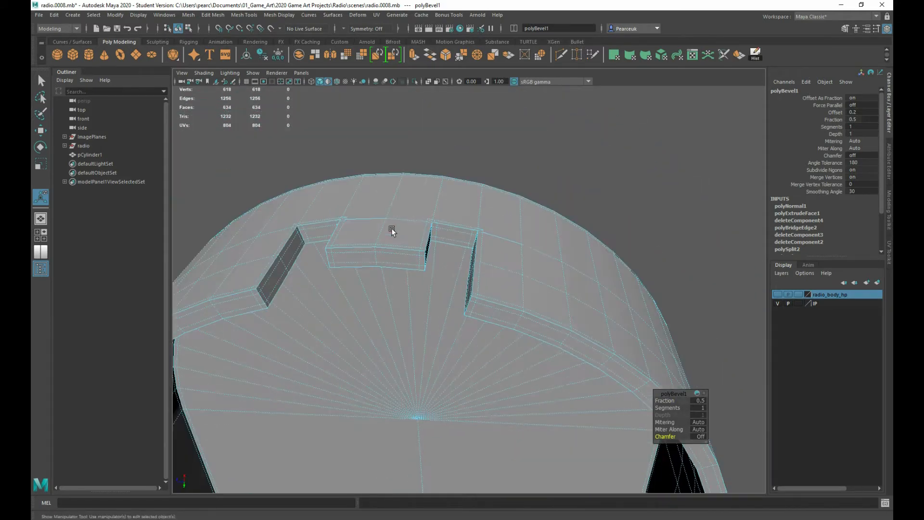
{"action": "left_click_drag", "start_coordinate": [363, 220], "coordinate": [466, 236], "text": "alt"}
{"action": "middle_click_drag", "start_coordinate": [506, 231], "coordinate": [470, 213], "text": "alt"}
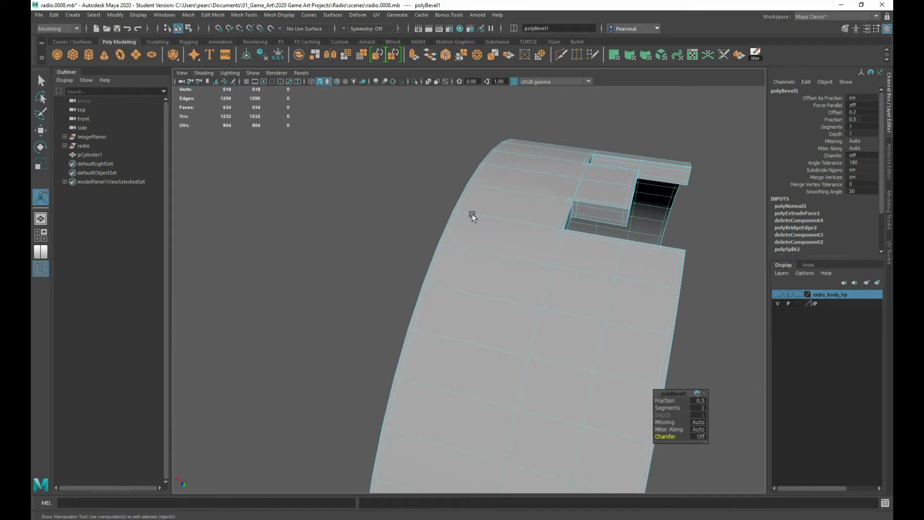
{"action": "key", "text": "3"}
{"action": "left_click_drag", "start_coordinate": [555, 248], "coordinate": [445, 194], "text": "alt"}
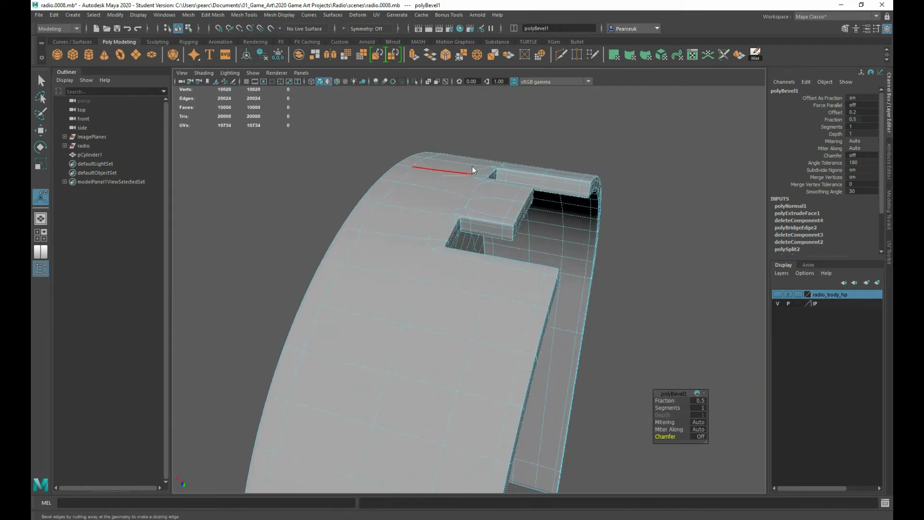
{"action": "right_click_drag", "start_coordinate": [412, 186], "coordinate": [474, 166]}
{"action": "left_click", "coordinate": [290, 171]}
{"action": "scroll", "coordinate": [293, 174], "scroll_direction": "down", "scroll_amount": 3}
{"action": "left_click_drag", "start_coordinate": [312, 196], "coordinate": [324, 275], "text": "alt"}
{"action": "middle_click_drag", "start_coordinate": [332, 275], "coordinate": [348, 257], "text": "alt"}
{"action": "left_click_drag", "start_coordinate": [347, 257], "coordinate": [439, 213], "text": "alt"}
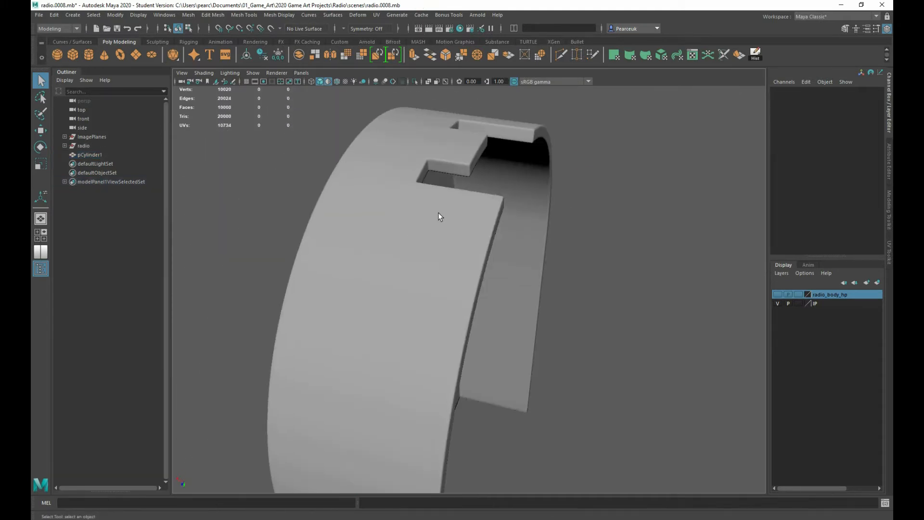
{"action": "left_click", "coordinate": [438, 213]}
{"action": "scroll", "coordinate": [416, 183], "scroll_direction": "up", "scroll_amount": 2}
{"action": "key", "text": "1"}
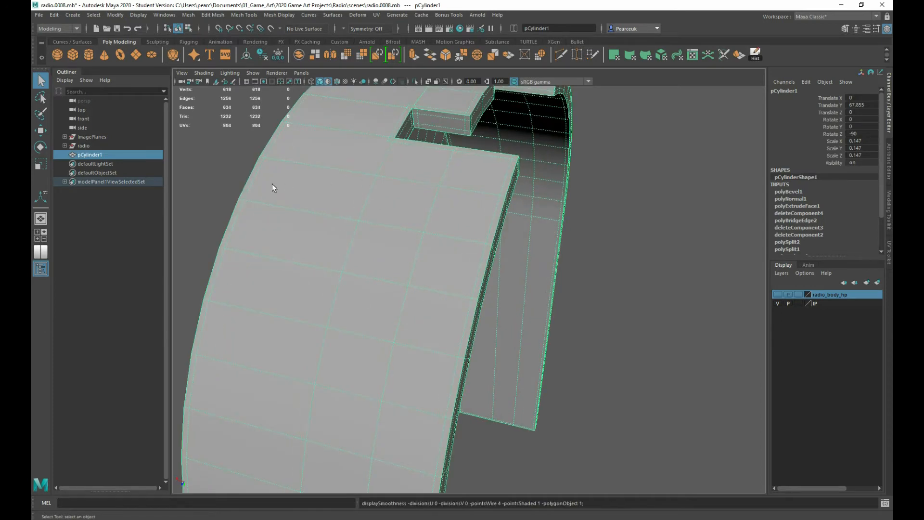
{"action": "left_click_drag", "start_coordinate": [272, 183], "coordinate": [323, 181], "text": "alt"}
{"action": "key", "text": "alt+x"}
{"action": "left_click_drag", "start_coordinate": [453, 196], "coordinate": [446, 197], "text": "alt"}
{"action": "middle_click_drag", "start_coordinate": [445, 197], "coordinate": [416, 183], "text": "alt"}
{"action": "right_click_drag", "start_coordinate": [416, 182], "coordinate": [457, 184], "text": "alt"}
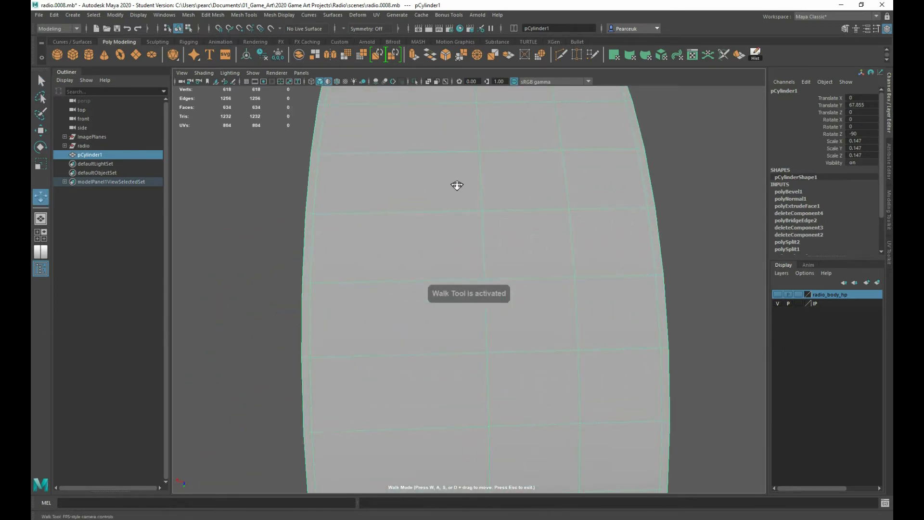
{"action": "left_click_drag", "start_coordinate": [345, 133], "coordinate": [332, 179]}
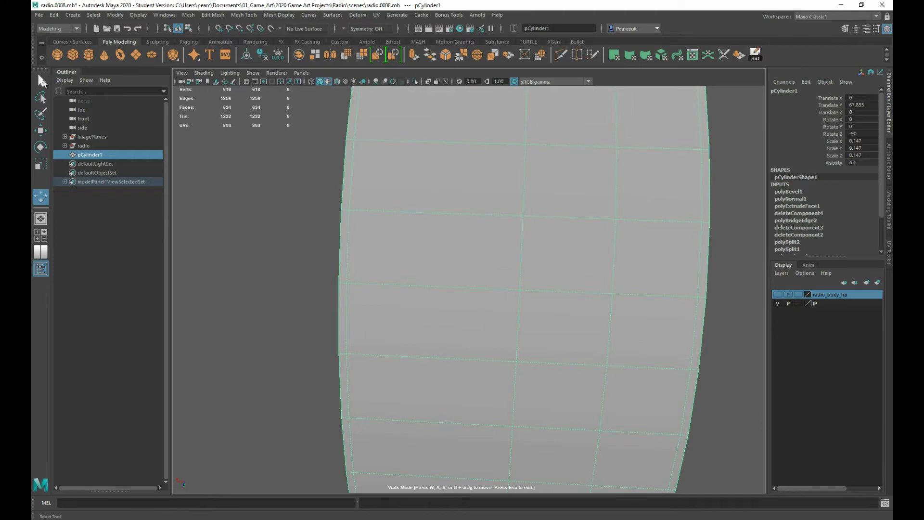
{"action": "left_click", "coordinate": [42, 82]}
- Insert an edge loop around the clasp's side wall between the notches and the back edge with Multi-Cut
{"action": "scroll", "coordinate": [430, 196], "scroll_direction": "down", "scroll_amount": 6}
{"action": "left_click_drag", "start_coordinate": [435, 187], "coordinate": [449, 221], "text": "alt"}
{"action": "scroll", "coordinate": [451, 221], "scroll_direction": "up", "scroll_amount": 1}
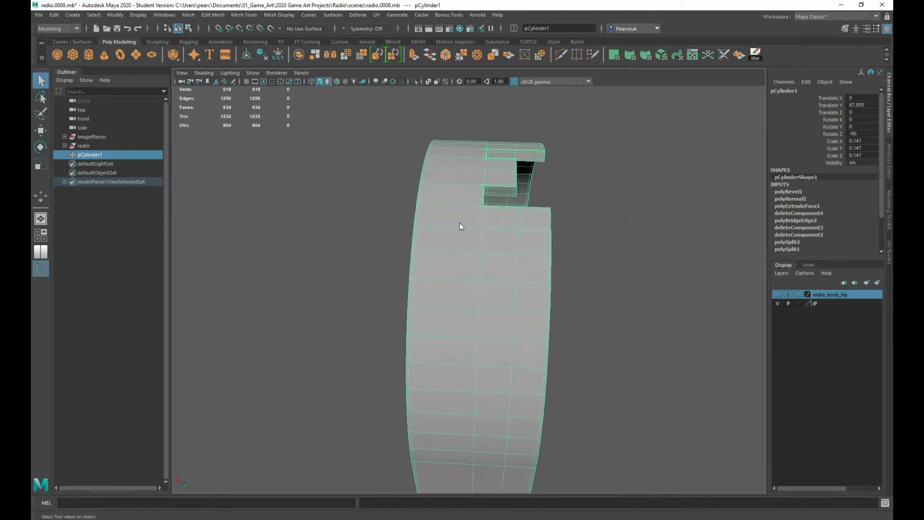
{"action": "right_click_drag", "start_coordinate": [459, 222], "coordinate": [420, 225], "text": "shift"}
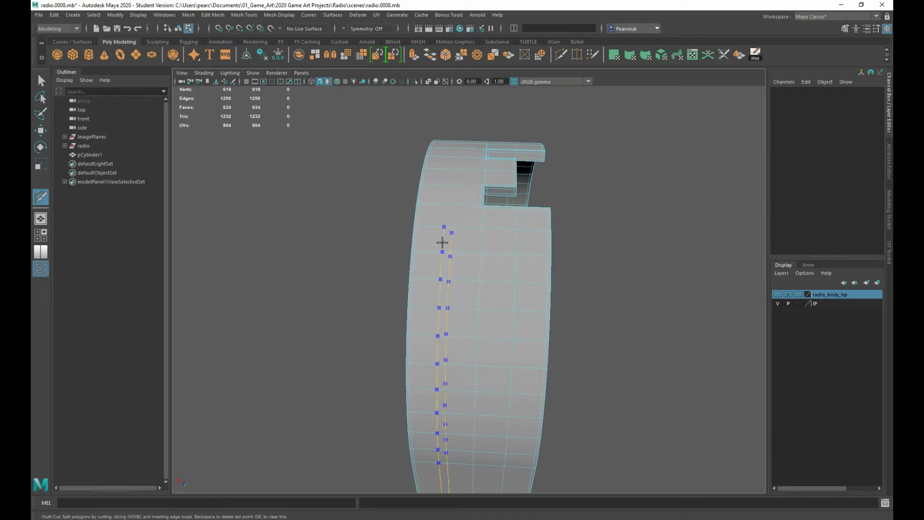
{"action": "left_click_drag", "start_coordinate": [457, 249], "coordinate": [472, 204], "text": "alt"}
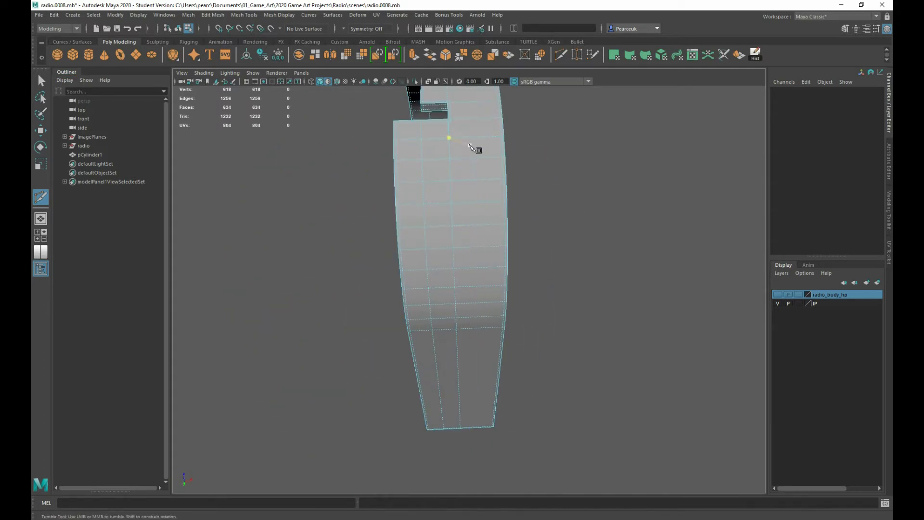
{"action": "middle_click_drag", "start_coordinate": [469, 141], "coordinate": [470, 320], "text": "alt"}
{"action": "scroll", "coordinate": [469, 320], "scroll_direction": "up", "scroll_amount": 5}
{"action": "middle_click_drag", "start_coordinate": [452, 361], "coordinate": [440, 299], "text": "alt"}
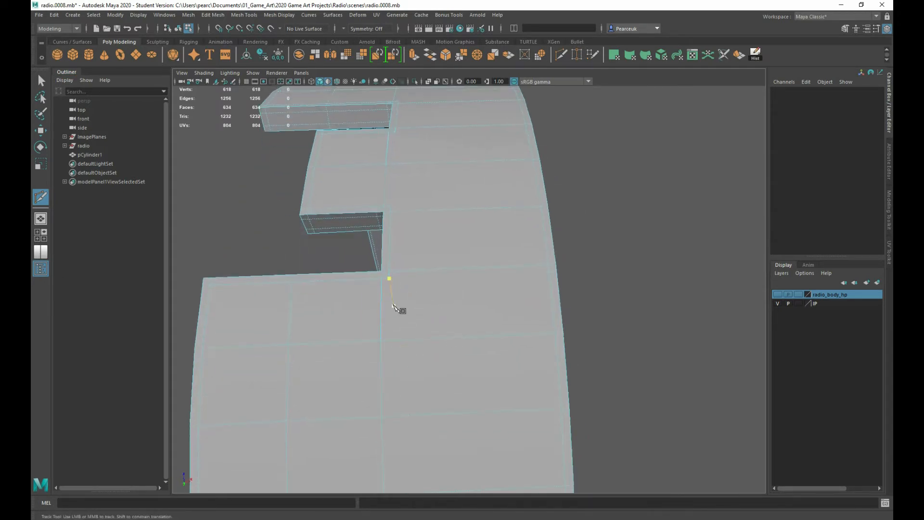
{"action": "key", "text": "space"}
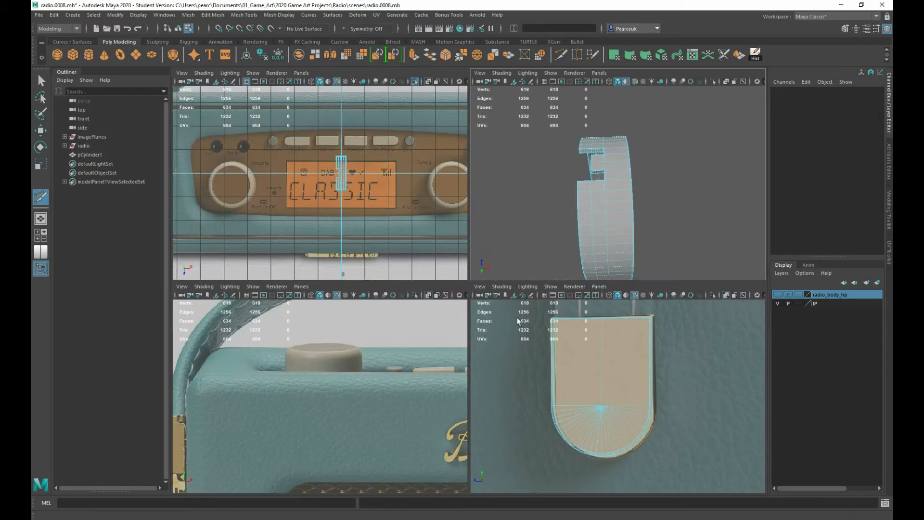
{"action": "key", "text": "space"}
{"action": "scroll", "coordinate": [332, 173], "scroll_direction": "up", "scroll_amount": 5}
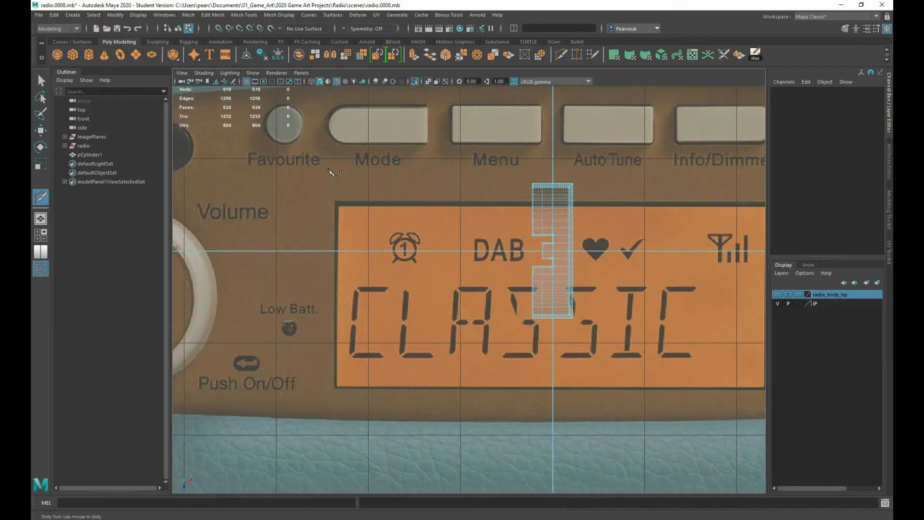
{"action": "scroll", "coordinate": [316, 234], "scroll_direction": "up", "scroll_amount": 5}
{"action": "middle_click_drag", "start_coordinate": [470, 238], "coordinate": [349, 230], "text": "alt"}
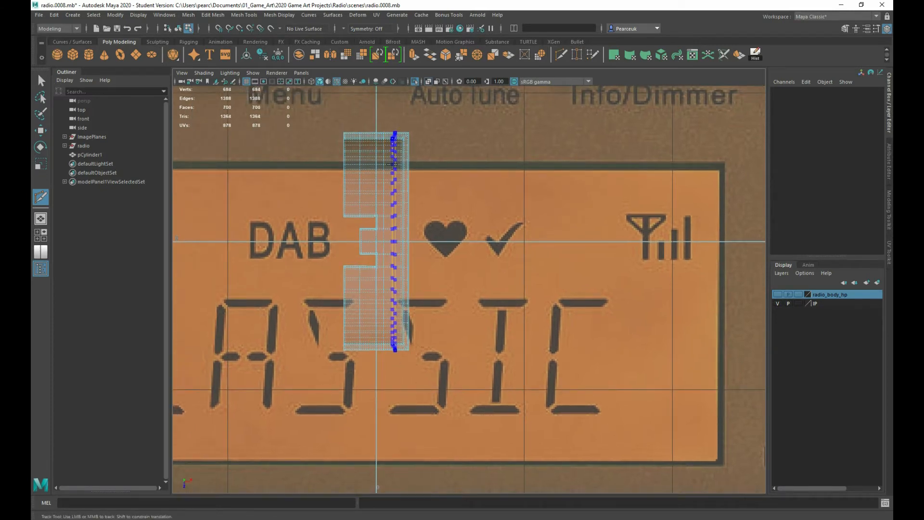
- Insert a second edge loop around the side wall, closer to the clasp's back edge
{"action": "key", "text": "space"}
{"action": "key", "text": "space"}
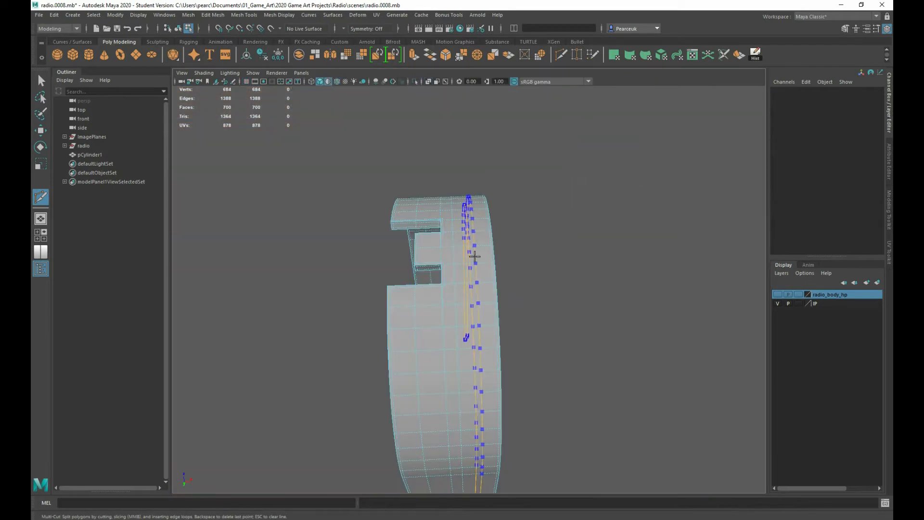
{"action": "left_click", "coordinate": [471, 266], "text": "ctrl"}
- Cut diagonal edges with Multi-Cut from the loose vertices at both notches' inner corners to the neighbouring edge-loop vertices
{"action": "scroll", "coordinate": [488, 304], "scroll_direction": "down", "scroll_amount": 5}
{"action": "left_click_drag", "start_coordinate": [468, 303], "coordinate": [550, 308], "text": "alt"}
{"action": "scroll", "coordinate": [550, 307], "scroll_direction": "up", "scroll_amount": 6}
{"action": "middle_click_drag", "start_coordinate": [486, 235], "coordinate": [477, 272], "text": "alt"}
{"action": "scroll", "coordinate": [475, 273], "scroll_direction": "up", "scroll_amount": 6}
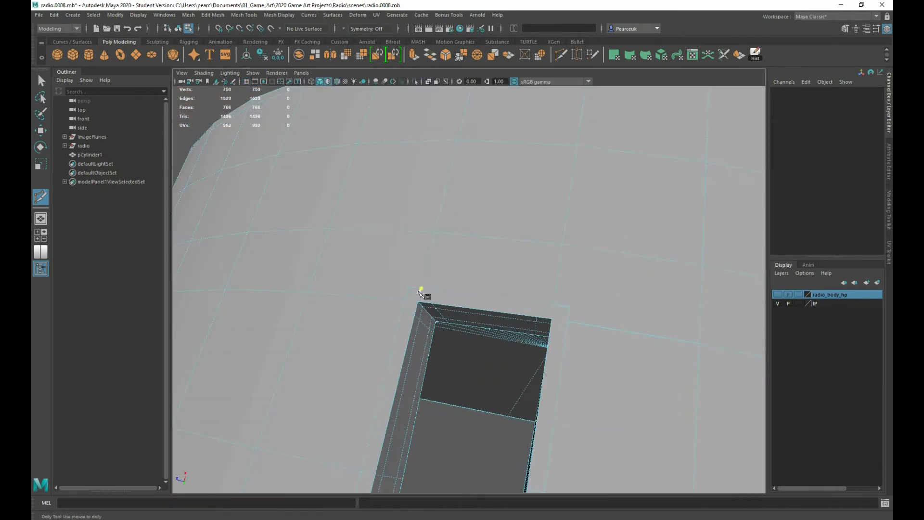
{"action": "left_click_drag", "start_coordinate": [423, 291], "coordinate": [472, 249], "text": "alt"}
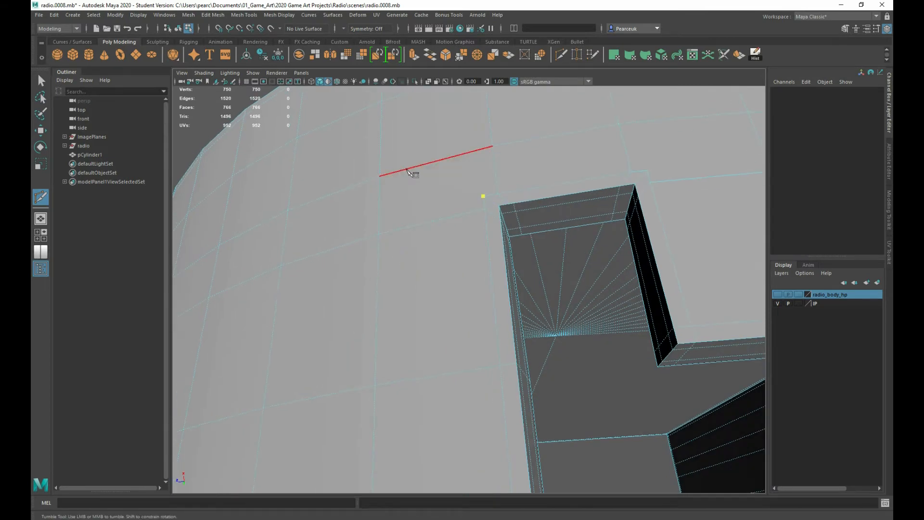
{"action": "left_click_drag", "start_coordinate": [551, 206], "coordinate": [327, 236], "text": "alt"}
{"action": "scroll", "coordinate": [433, 265], "scroll_direction": "up", "scroll_amount": 5}
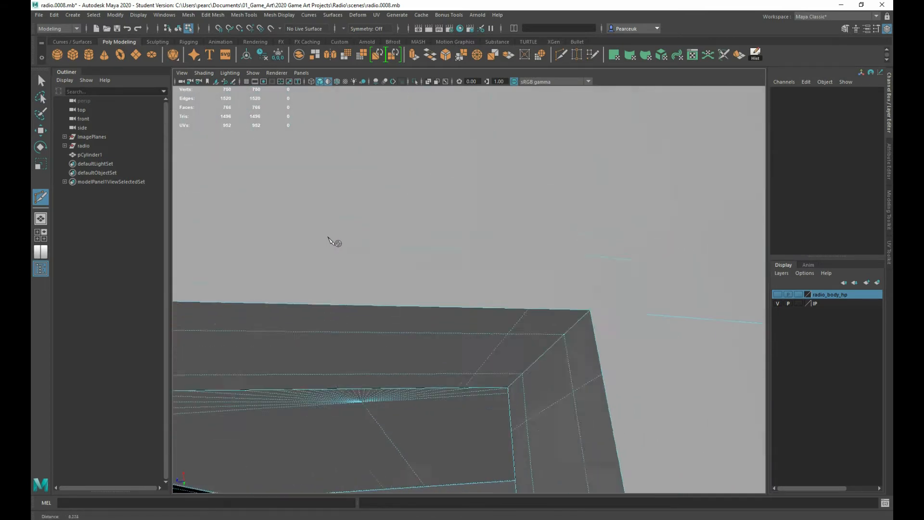
{"action": "scroll", "coordinate": [289, 245], "scroll_direction": "down", "scroll_amount": 6}
{"action": "middle_click_drag", "start_coordinate": [275, 246], "coordinate": [385, 255], "text": "alt"}
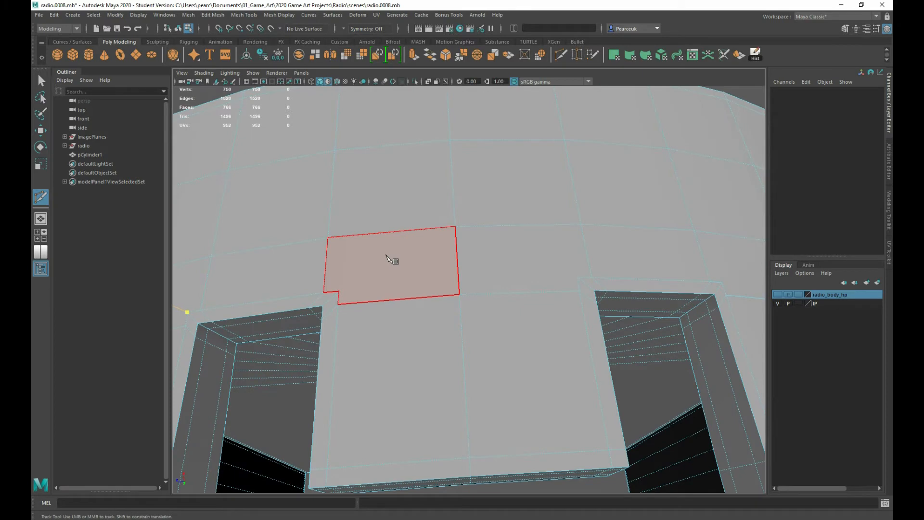
{"action": "left_click", "coordinate": [354, 289]}
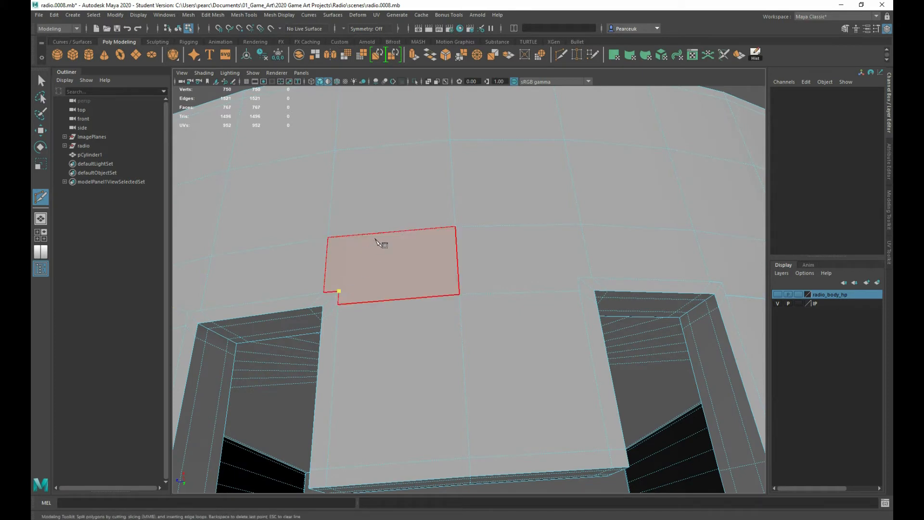
{"action": "left_click", "coordinate": [455, 226]}
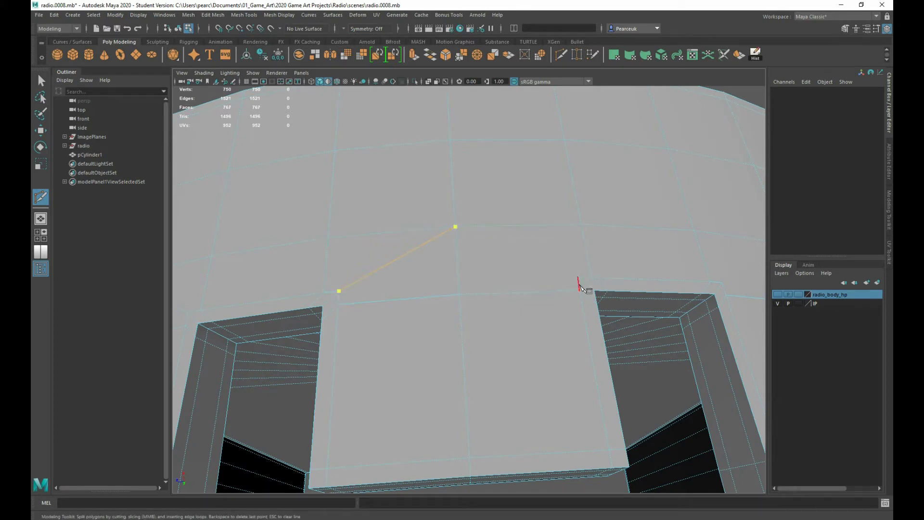
{"action": "key", "text": "Return"}
{"action": "middle_click_drag", "start_coordinate": [649, 299], "coordinate": [462, 311], "text": "alt"}
{"action": "left_click", "coordinate": [442, 294]}
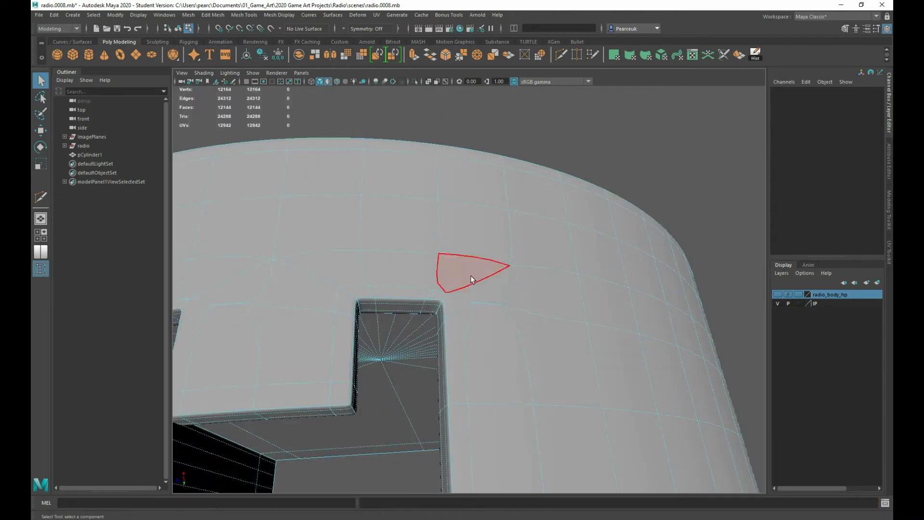
- Inspect the smoothed surface around both notches for shading artefacts, and return the clasp to the unsmoothed display
{"action": "left_click", "coordinate": [502, 281]}
{"action": "right_click_drag", "start_coordinate": [503, 282], "coordinate": [494, 252]}
{"action": "left_click", "coordinate": [514, 290]}
{"action": "left_click_drag", "start_coordinate": [329, 307], "coordinate": [460, 282], "text": "alt"}
{"action": "scroll", "coordinate": [446, 276], "scroll_direction": "down", "scroll_amount": 4}
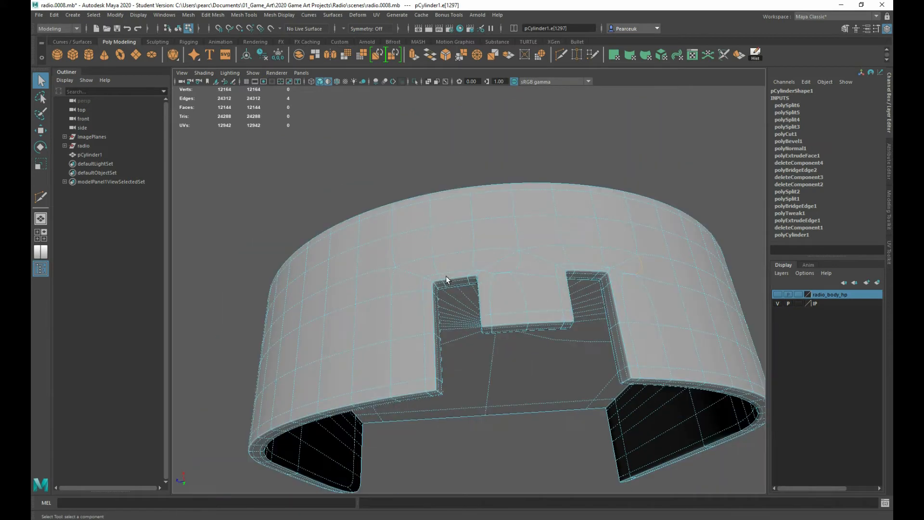
{"action": "scroll", "coordinate": [447, 277], "scroll_direction": "up", "scroll_amount": 2}
{"action": "middle_click_drag", "start_coordinate": [476, 289], "coordinate": [448, 289], "text": "alt"}
{"action": "middle_click_drag", "start_coordinate": [541, 332], "coordinate": [460, 330], "text": "alt"}
{"action": "scroll", "coordinate": [470, 325], "scroll_direction": "up", "scroll_amount": 3}
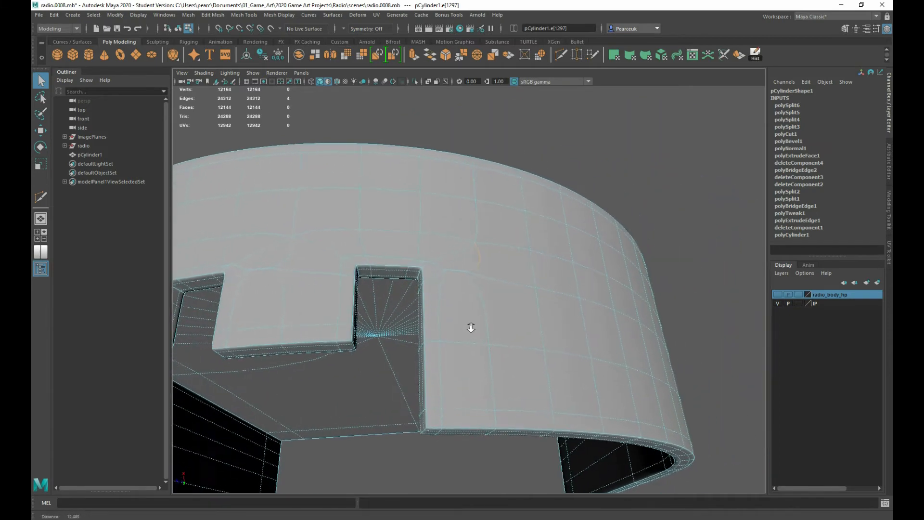
{"action": "right_click_drag", "start_coordinate": [472, 283], "coordinate": [466, 282]}
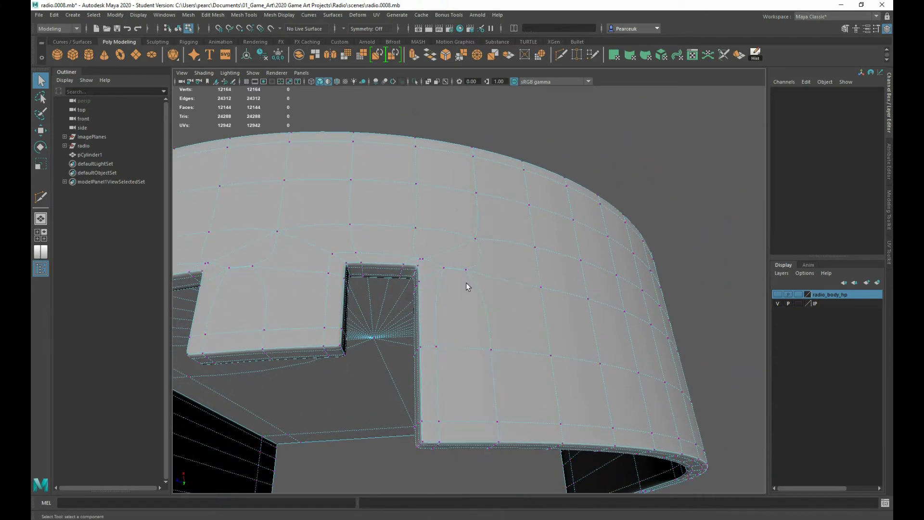
{"action": "key", "text": "1"}
- Select the clasp's vertices and apply Merge Vertices to weld any overlapping points
{"action": "scroll", "coordinate": [464, 282], "scroll_direction": "up", "scroll_amount": 6}
{"action": "scroll", "coordinate": [464, 283], "scroll_direction": "down", "scroll_amount": 4}
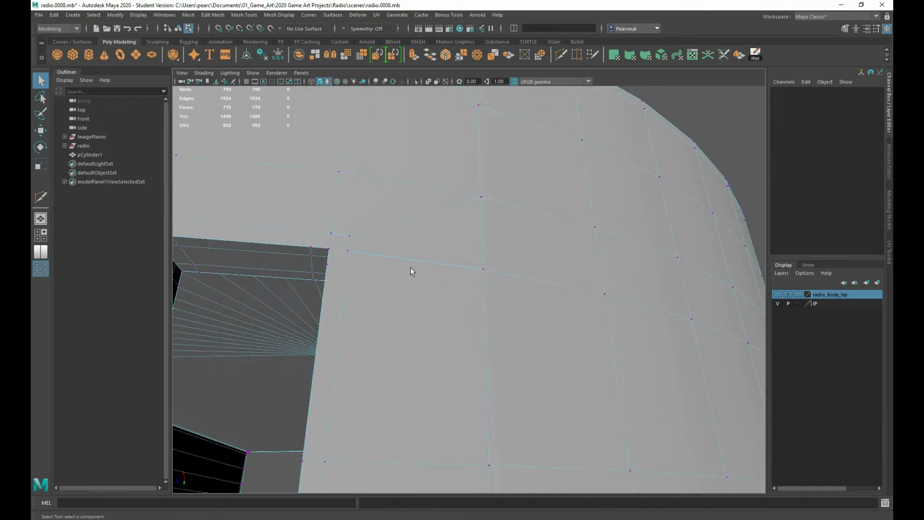
{"action": "right_click_drag", "start_coordinate": [395, 261], "coordinate": [400, 240]}
{"action": "left_click_drag", "start_coordinate": [412, 249], "coordinate": [442, 244]}
{"action": "scroll", "coordinate": [442, 245], "scroll_direction": "down", "scroll_amount": 4}
{"action": "middle_click_drag", "start_coordinate": [443, 255], "coordinate": [439, 300], "text": "alt"}
{"action": "left_click_drag", "start_coordinate": [439, 300], "coordinate": [403, 289], "text": "alt"}
{"action": "right_click_drag", "start_coordinate": [403, 247], "coordinate": [360, 242]}
{"action": "scroll", "coordinate": [298, 205], "scroll_direction": "down", "scroll_amount": 5}
{"action": "left_click_drag", "start_coordinate": [236, 168], "coordinate": [568, 419]}
{"action": "scroll", "coordinate": [477, 301], "scroll_direction": "up", "scroll_amount": 5}
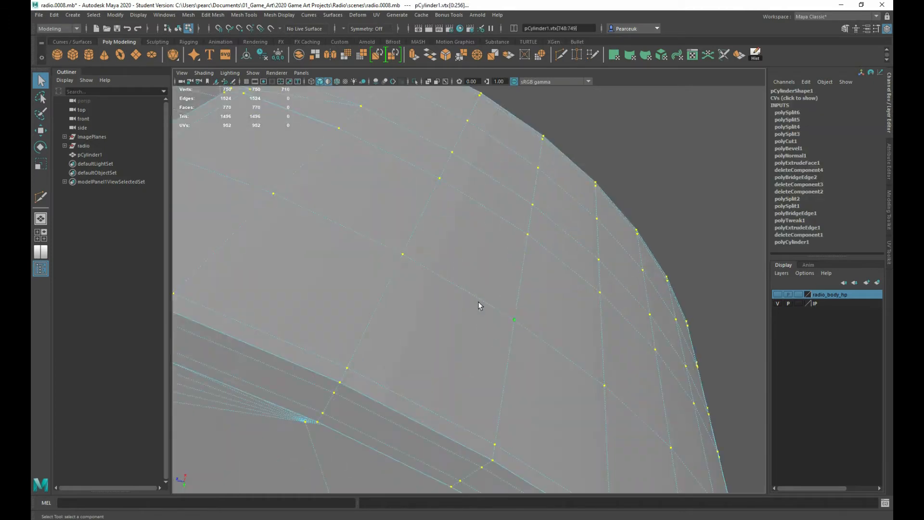
{"action": "left_click_drag", "start_coordinate": [478, 301], "coordinate": [518, 302], "text": "alt"}
{"action": "right_click_drag", "start_coordinate": [517, 302], "coordinate": [544, 222], "text": "shift"}
- Delete the two outer-wall faces beside the notch's inner corner where the topology is faulty
{"action": "left_click_drag", "start_coordinate": [493, 292], "coordinate": [490, 313], "text": "alt"}
{"action": "scroll", "coordinate": [490, 313], "scroll_direction": "up", "scroll_amount": 4}
{"action": "scroll", "coordinate": [490, 313], "scroll_direction": "up", "scroll_amount": 3}
{"action": "right_click_drag", "start_coordinate": [363, 246], "coordinate": [365, 261]}
{"action": "left_click", "coordinate": [382, 226]}
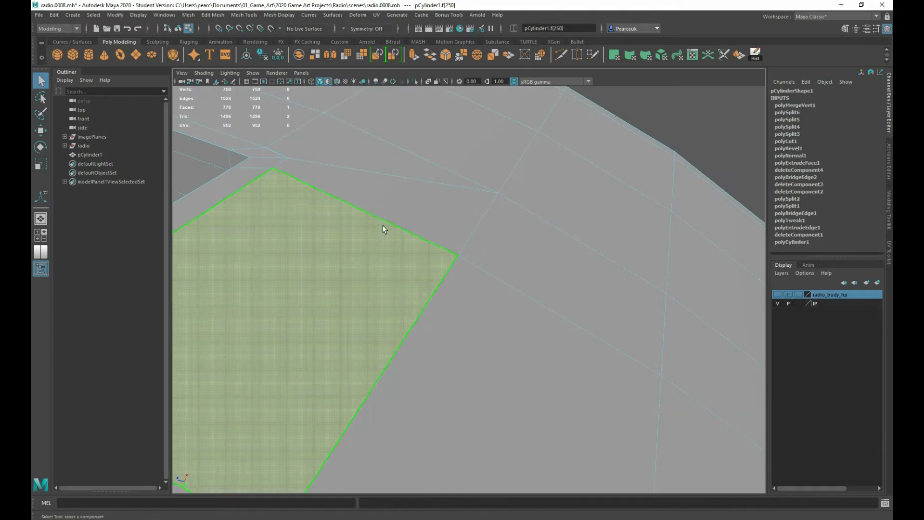
{"action": "left_click", "coordinate": [391, 213], "text": "shift"}
{"action": "left_click_drag", "start_coordinate": [391, 213], "coordinate": [414, 206], "text": "alt"}
{"action": "middle_click_drag", "start_coordinate": [414, 255], "coordinate": [392, 287], "text": "alt"}
{"action": "left_click_drag", "start_coordinate": [392, 287], "coordinate": [472, 262], "text": "alt"}
- Bridge the two opposite edges of the opening beside the notch to rebuild its main face
{"action": "scroll", "coordinate": [518, 276], "scroll_direction": "up", "scroll_amount": 5}
{"action": "scroll", "coordinate": [472, 263], "scroll_direction": "up", "scroll_amount": 1}
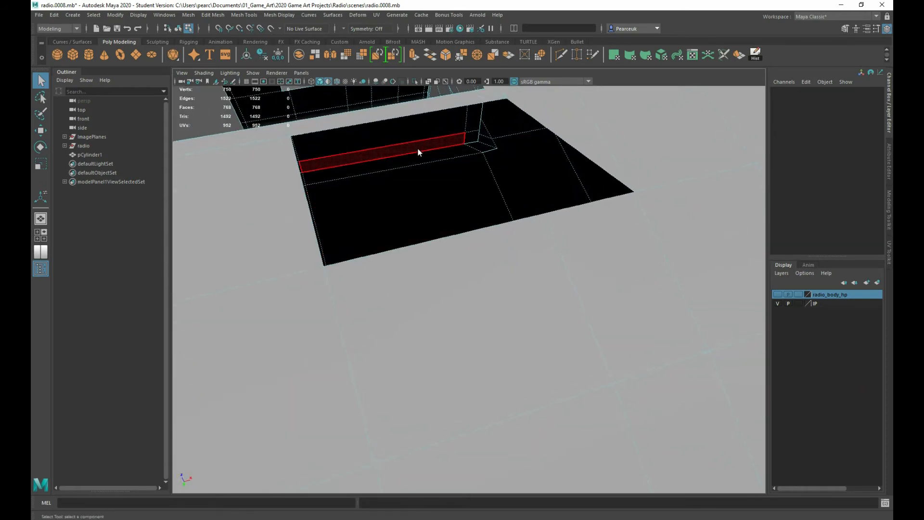
{"action": "left_click", "coordinate": [408, 117]}
{"action": "left_click", "coordinate": [461, 231], "text": "shift"}
{"action": "right_click_drag", "start_coordinate": [624, 258], "coordinate": [626, 296], "text": "shift"}
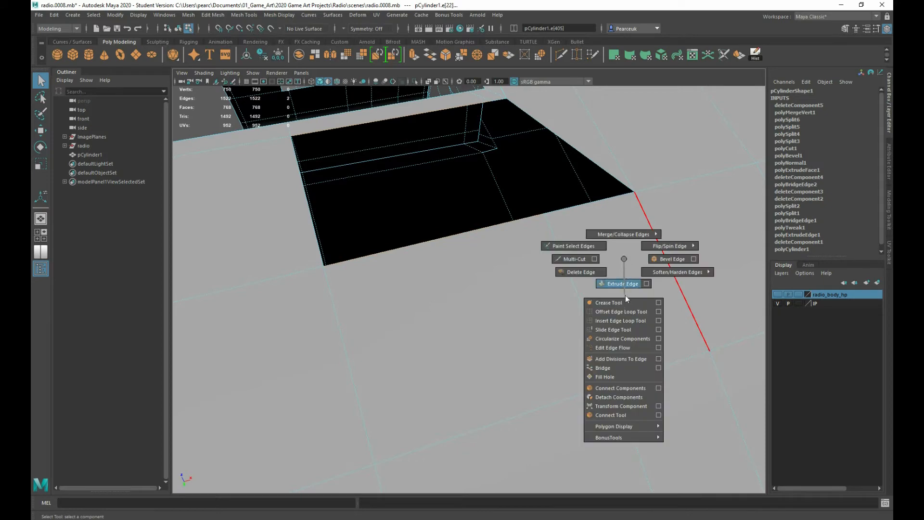
{"action": "right_click_drag", "start_coordinate": [622, 358], "coordinate": [621, 371], "text": "shift"}
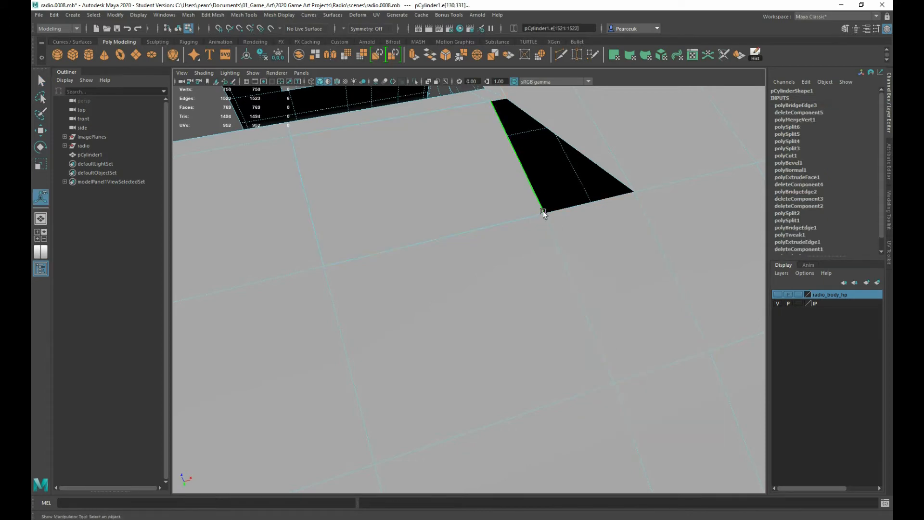
- Try to close the remaining narrow gap beside the notch corner with Fill Hole
{"action": "middle_click_drag", "start_coordinate": [528, 184], "coordinate": [507, 297], "text": "alt"}
{"action": "scroll", "coordinate": [526, 340], "scroll_direction": "up", "scroll_amount": 3}
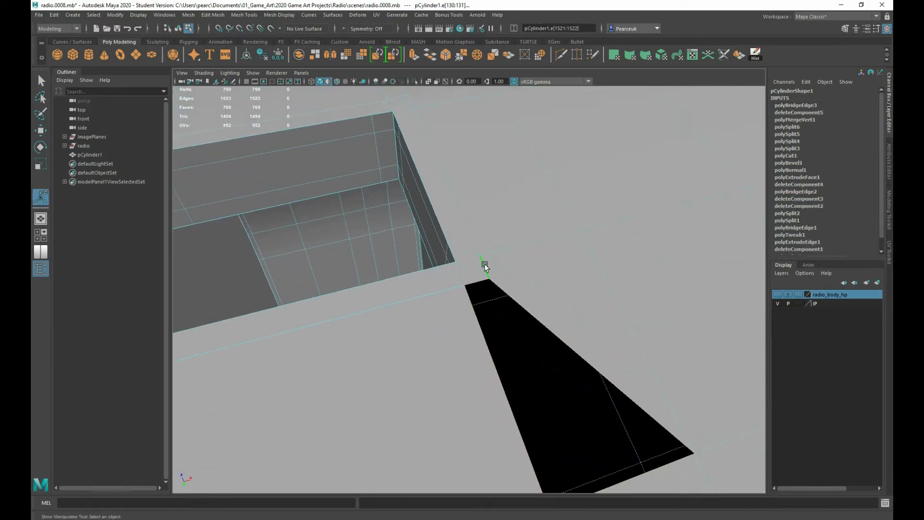
{"action": "scroll", "coordinate": [529, 294], "scroll_direction": "up", "scroll_amount": 4}
{"action": "scroll", "coordinate": [534, 298], "scroll_direction": "down", "scroll_amount": 2}
{"action": "scroll", "coordinate": [546, 306], "scroll_direction": "up", "scroll_amount": 2}
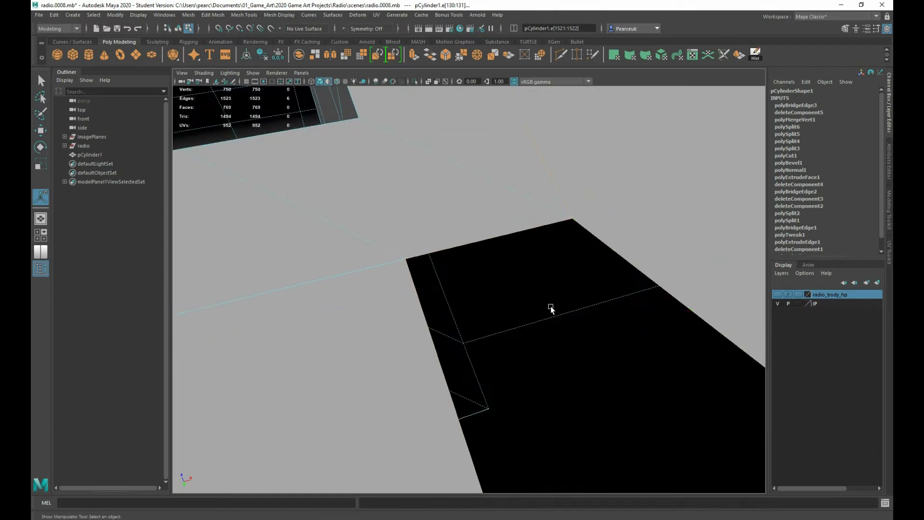
{"action": "right_click_drag", "start_coordinate": [509, 206], "coordinate": [541, 207]}
{"action": "left_click_drag", "start_coordinate": [565, 210], "coordinate": [586, 230]}
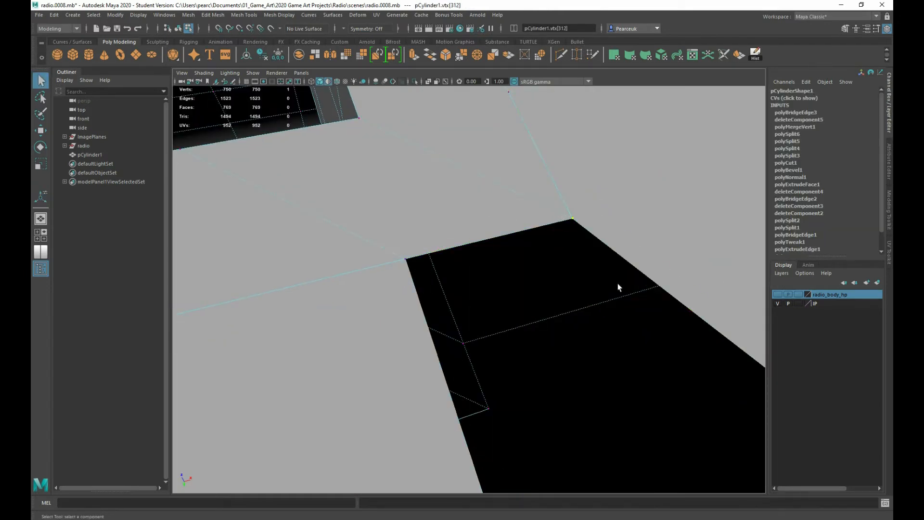
{"action": "scroll", "coordinate": [537, 241], "scroll_direction": "down", "scroll_amount": 4}
{"action": "right_click_drag", "start_coordinate": [478, 235], "coordinate": [482, 210]}
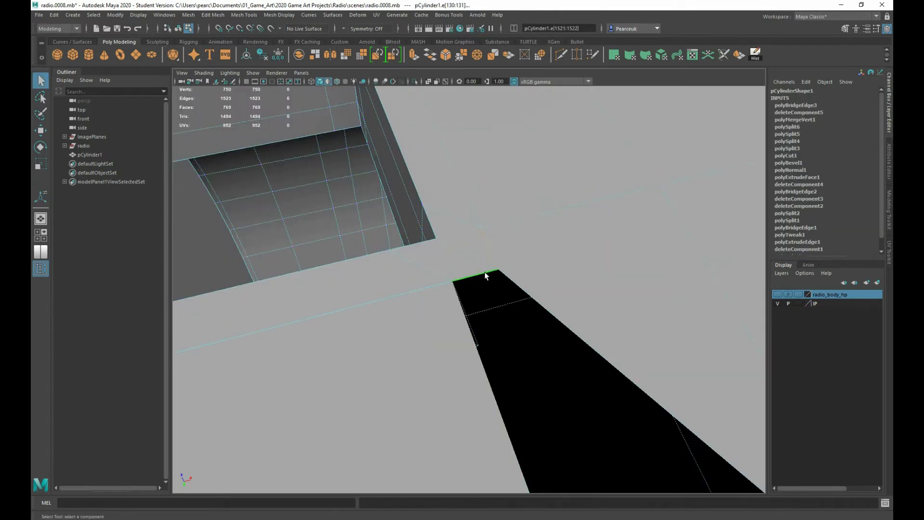
{"action": "left_click", "coordinate": [485, 273]}
{"action": "scroll", "coordinate": [542, 352], "scroll_direction": "down", "scroll_amount": 2}
{"action": "scroll", "coordinate": [542, 355], "scroll_direction": "down", "scroll_amount": 1}
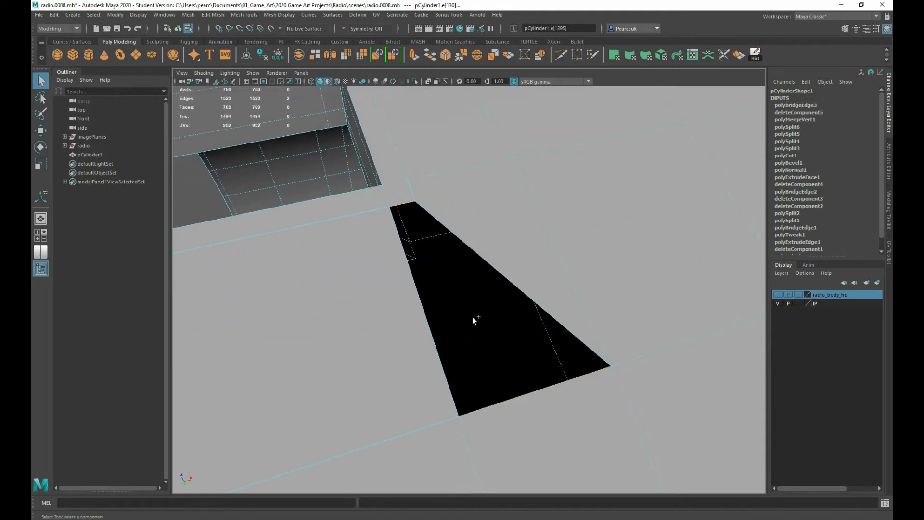
{"action": "right_click_drag", "start_coordinate": [474, 318], "coordinate": [463, 433], "text": "shift"}
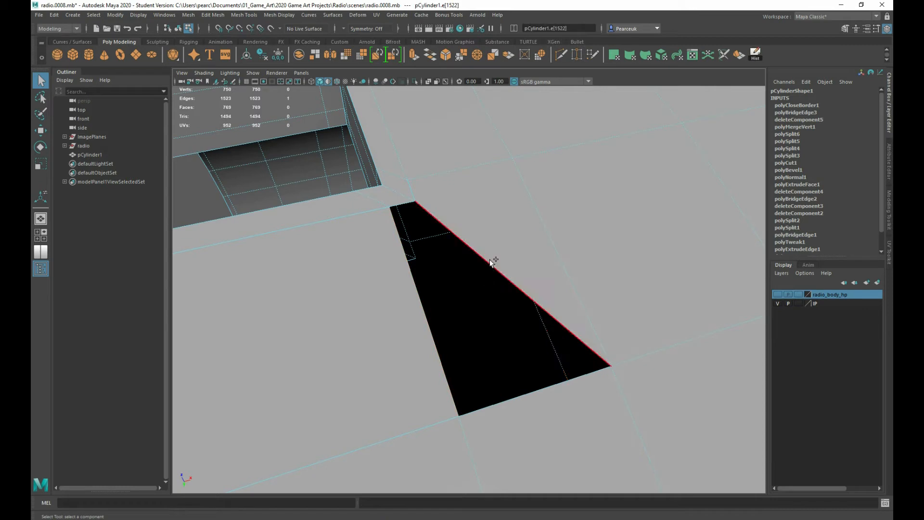
- Bridge the two long edges of the narrow gap beside the notch corner
{"action": "right_click_drag", "start_coordinate": [465, 289], "coordinate": [451, 402], "text": "shift"}
{"action": "scroll", "coordinate": [409, 275], "scroll_direction": "up", "scroll_amount": 3}
{"action": "scroll", "coordinate": [373, 282], "scroll_direction": "down", "scroll_amount": 3}
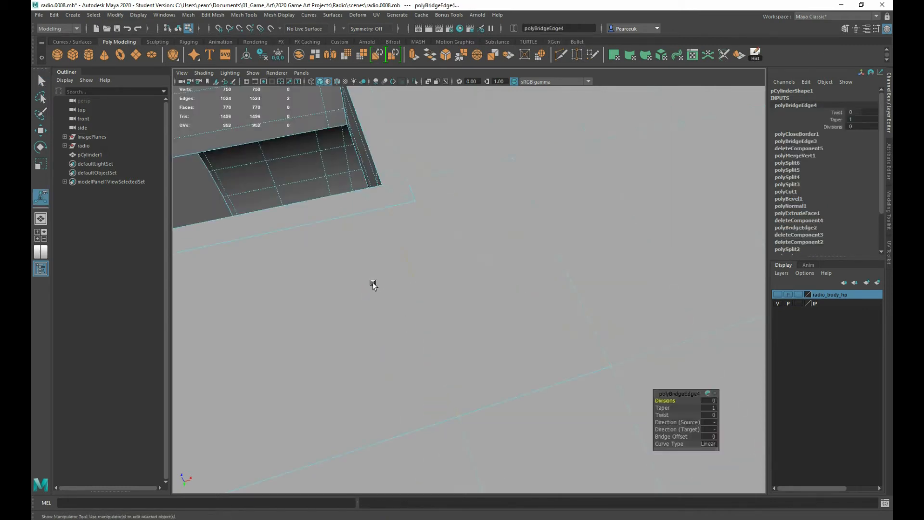
{"action": "left_click_drag", "start_coordinate": [373, 282], "coordinate": [371, 297], "text": "alt"}
{"action": "right_click_drag", "start_coordinate": [371, 297], "coordinate": [430, 335], "text": "alt"}
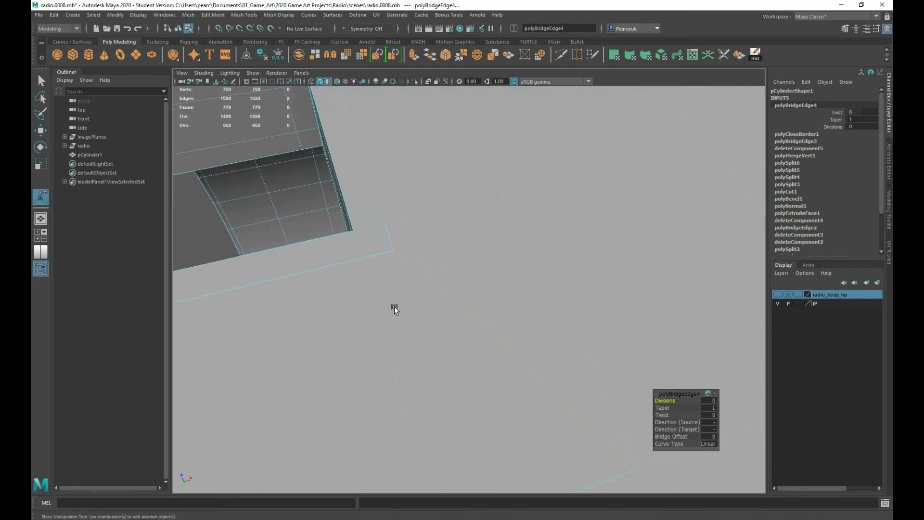
{"action": "middle_click_drag", "start_coordinate": [394, 309], "coordinate": [456, 345], "text": "alt"}
- Preview the repaired clasp smoothed from several angles, compare it with the unsmoothed mesh, and leave smoothing off
{"action": "right_click_drag", "start_coordinate": [406, 290], "coordinate": [389, 292]}
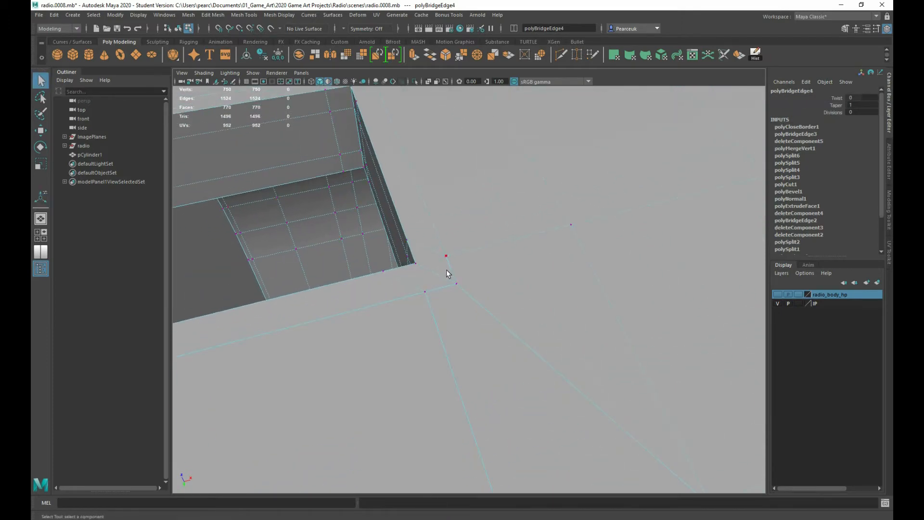
{"action": "right_click_drag", "start_coordinate": [446, 271], "coordinate": [486, 300]}
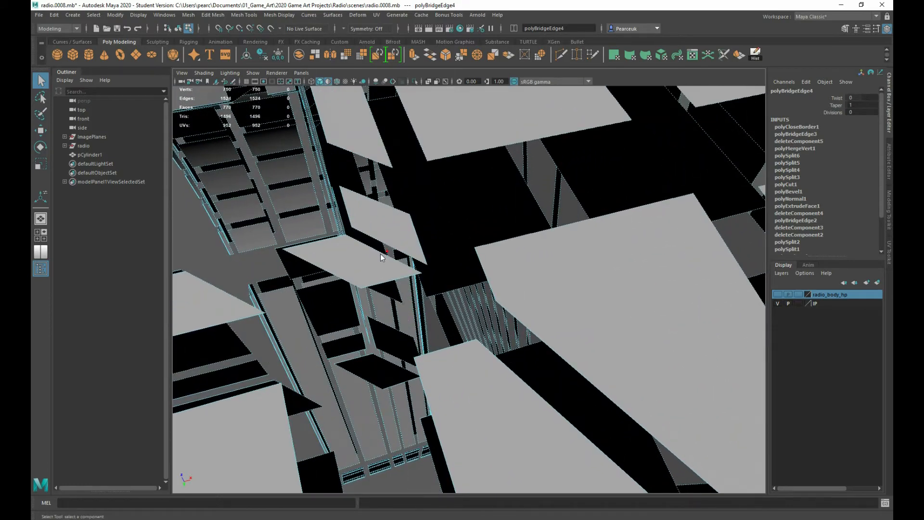
{"action": "right_click_drag", "start_coordinate": [381, 254], "coordinate": [402, 244]}
{"action": "key", "text": "3"}
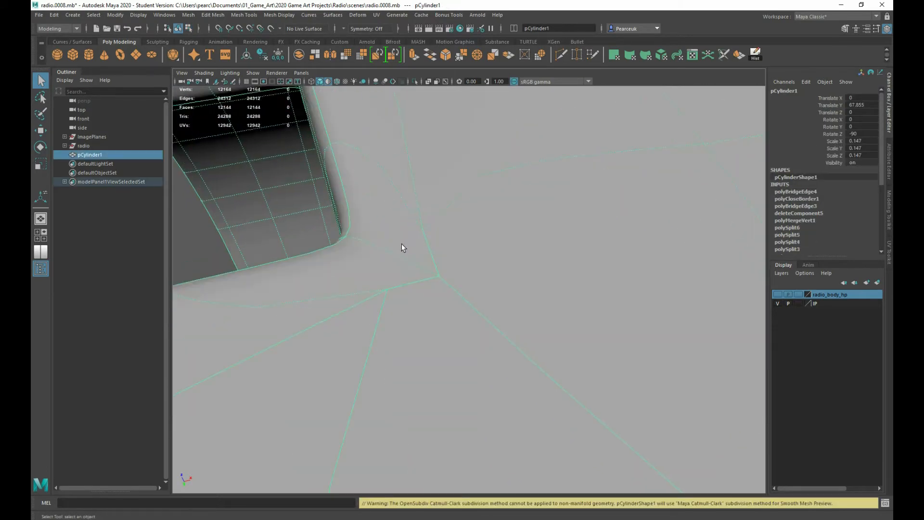
{"action": "scroll", "coordinate": [401, 243], "scroll_direction": "down", "scroll_amount": 10}
{"action": "left_click_drag", "start_coordinate": [428, 314], "coordinate": [491, 318], "text": "alt"}
{"action": "middle_click_drag", "start_coordinate": [491, 317], "coordinate": [469, 318], "text": "alt"}
{"action": "left_click_drag", "start_coordinate": [469, 318], "coordinate": [428, 319], "text": "alt"}
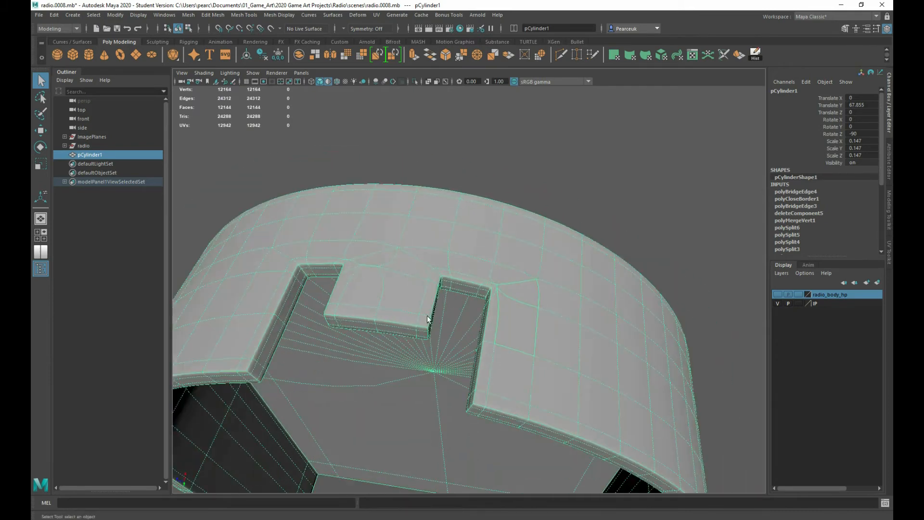
{"action": "middle_click_drag", "start_coordinate": [428, 319], "coordinate": [479, 340], "text": "alt"}
{"action": "left_click_drag", "start_coordinate": [443, 306], "coordinate": [449, 296], "text": "alt"}
{"action": "key", "text": "1"}
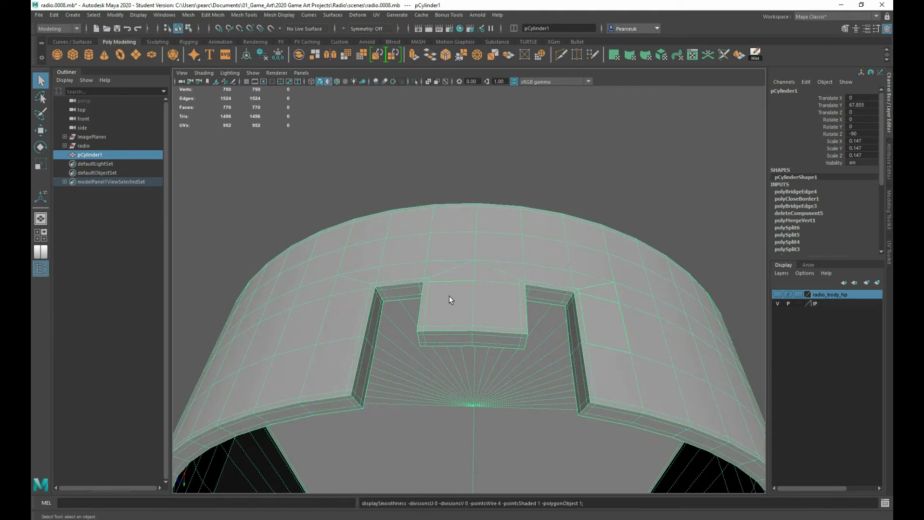
{"action": "right_click_drag", "start_coordinate": [452, 302], "coordinate": [466, 302], "text": "alt"}
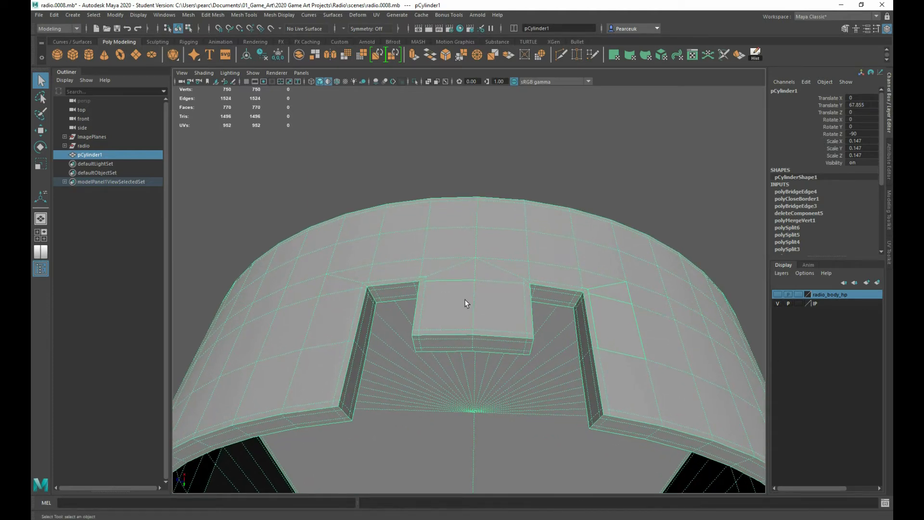
{"action": "scroll", "coordinate": [464, 302], "scroll_direction": "down", "scroll_amount": 2}
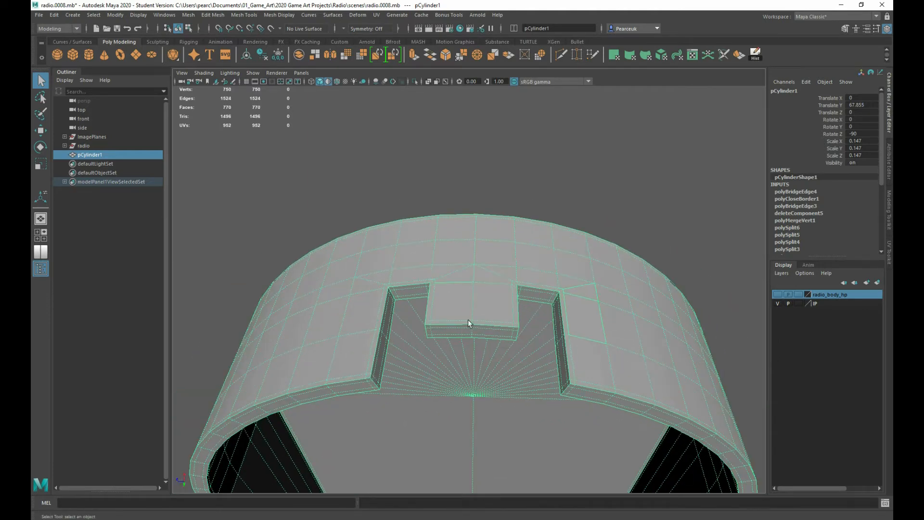
{"action": "key", "text": "3"}
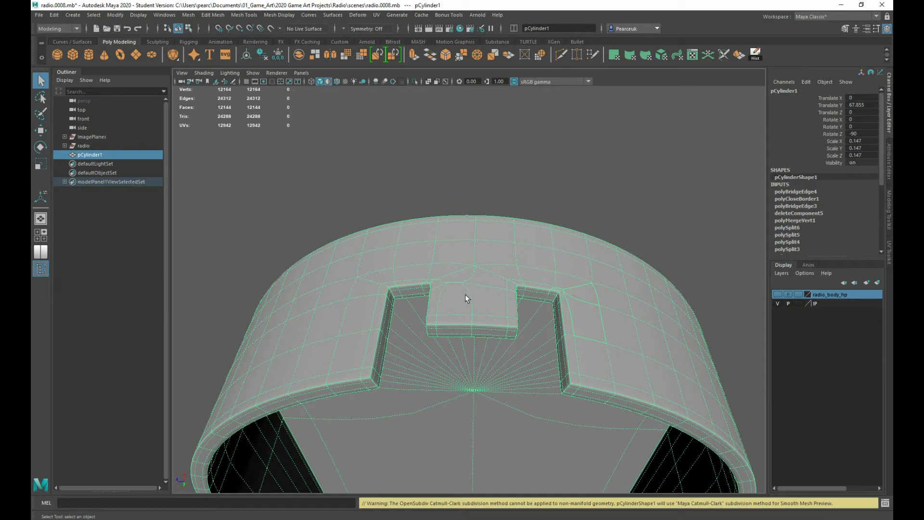
{"action": "key", "text": "1"}
{"action": "scroll", "coordinate": [482, 259], "scroll_direction": "down", "scroll_amount": 2}
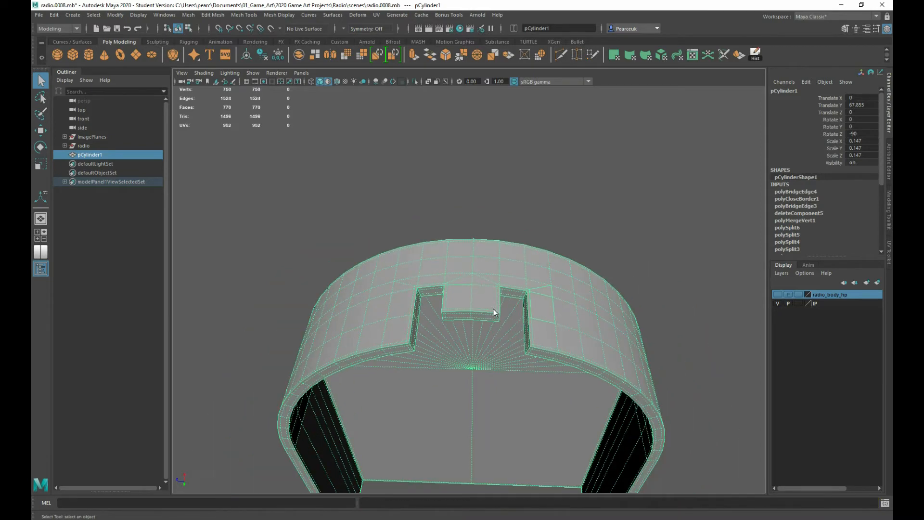
- Try deleting one lengthwise half of the clasp's faces, and undo the deletion
{"action": "right_click_drag", "start_coordinate": [493, 293], "coordinate": [492, 320]}
{"action": "scroll", "coordinate": [462, 327], "scroll_direction": "down", "scroll_amount": 3}
{"action": "key", "text": "space"}
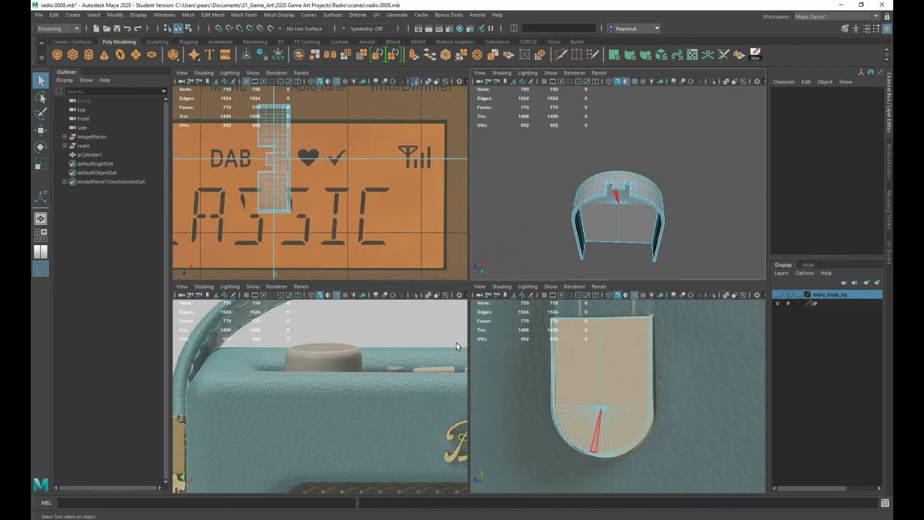
{"action": "left_click_drag", "start_coordinate": [531, 302], "coordinate": [601, 480]}
{"action": "key", "text": "space"}
{"action": "left_click_drag", "start_coordinate": [592, 247], "coordinate": [518, 316], "text": "alt"}
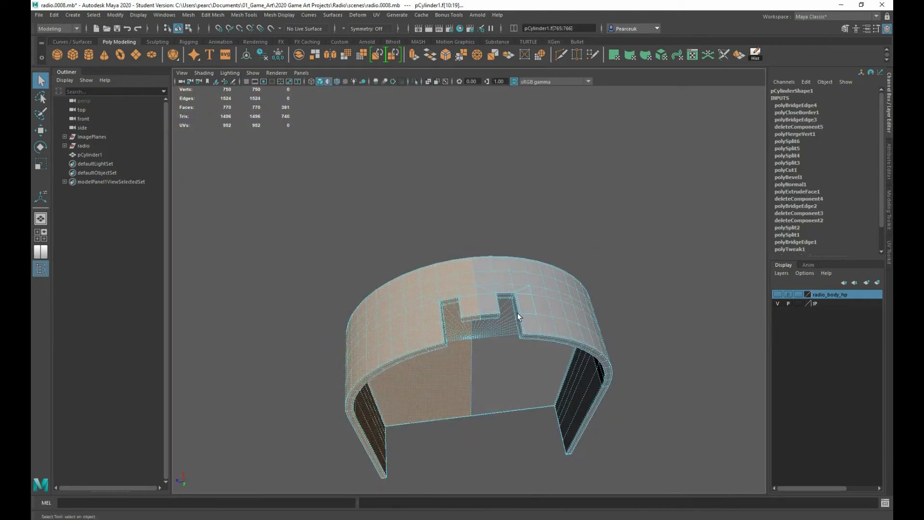
{"action": "right_click_drag", "start_coordinate": [518, 316], "coordinate": [599, 373], "text": "alt"}
{"action": "left_click_drag", "start_coordinate": [599, 374], "coordinate": [568, 348], "text": "alt"}
{"action": "key", "text": "Delete"}
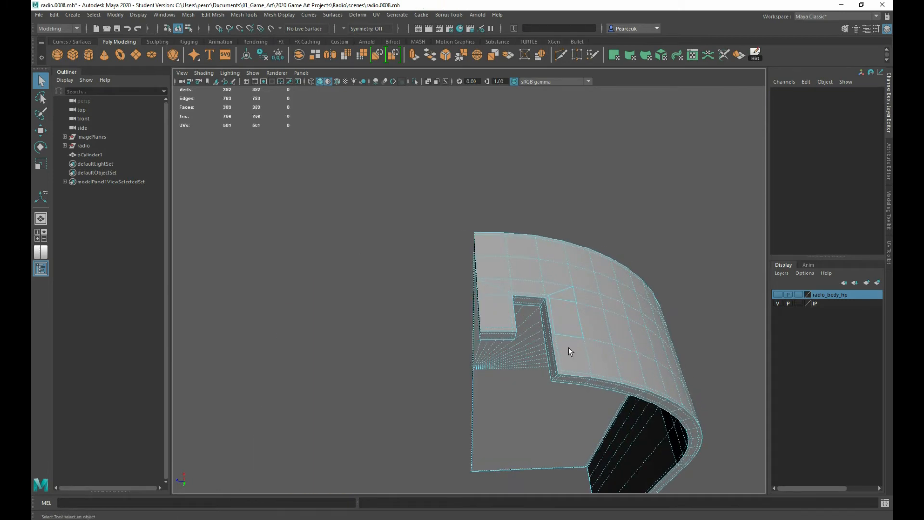
{"action": "right_click_drag", "start_coordinate": [489, 247], "coordinate": [508, 258]}
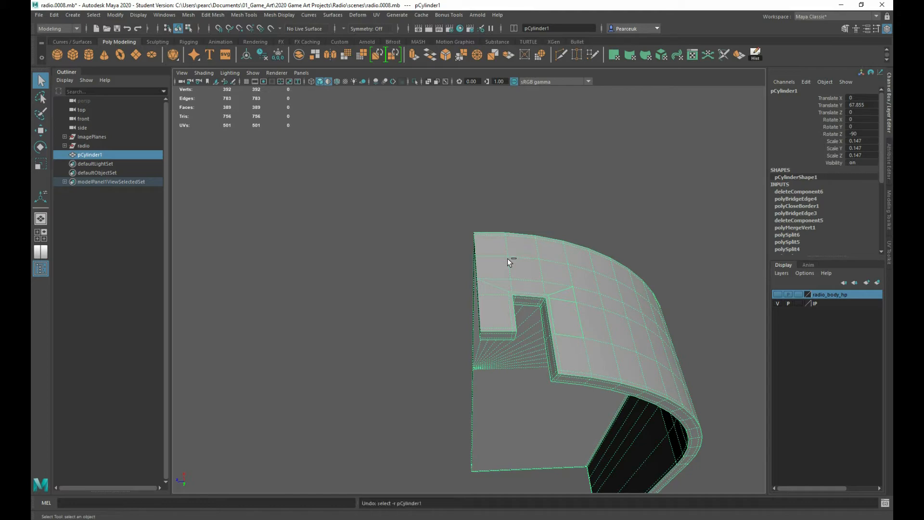
{"action": "key", "text": "ctrl+z"}
{"action": "key", "text": "ctrl+z"}
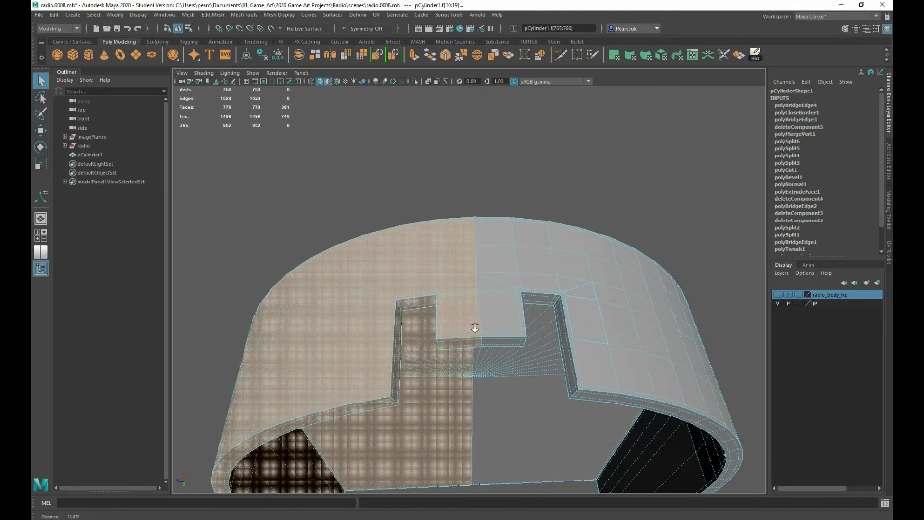
- Select the faces of one half of the central notch tab and the outer shell strip behind it
{"action": "right_click_drag", "start_coordinate": [475, 327], "coordinate": [512, 356], "text": "alt"}
{"action": "left_click_drag", "start_coordinate": [472, 319], "coordinate": [472, 314], "text": "alt"}
{"action": "right_click_drag", "start_coordinate": [480, 315], "coordinate": [504, 321], "text": "alt"}
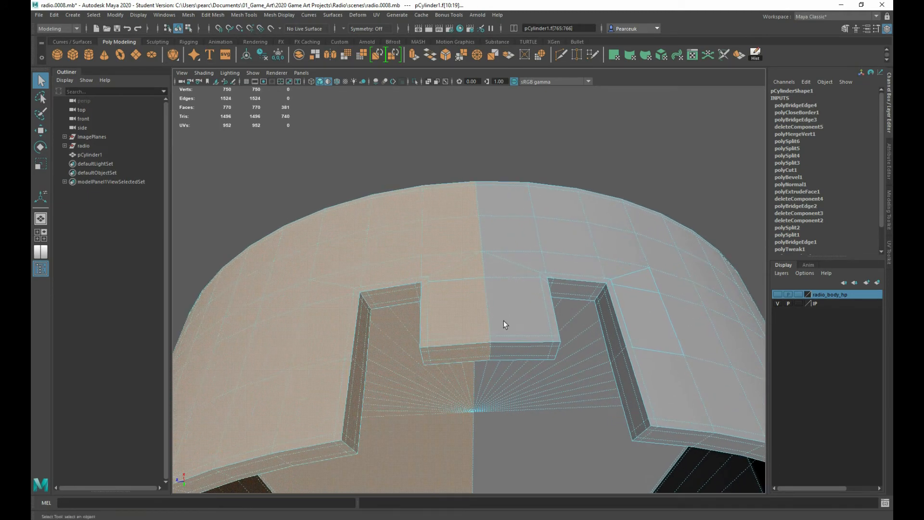
{"action": "left_click_drag", "start_coordinate": [388, 273], "coordinate": [392, 226], "text": "alt"}
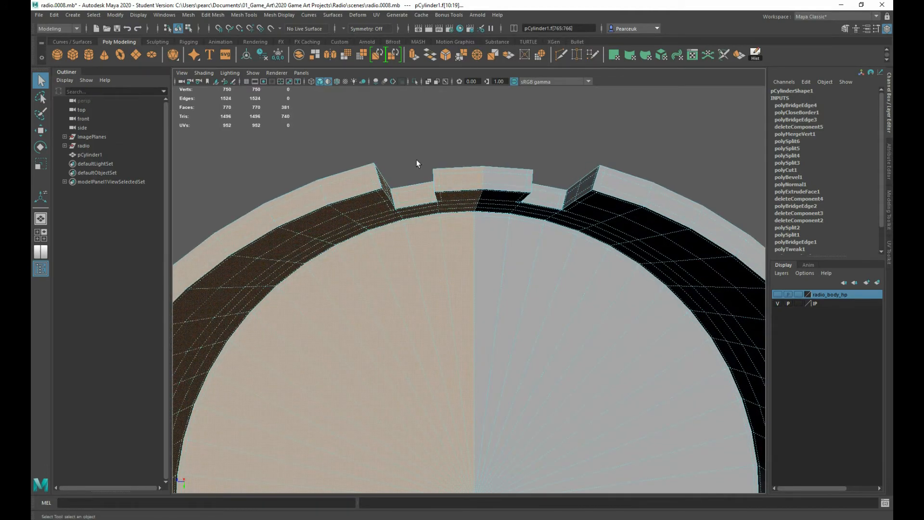
{"action": "left_click_drag", "start_coordinate": [417, 160], "coordinate": [538, 213]}
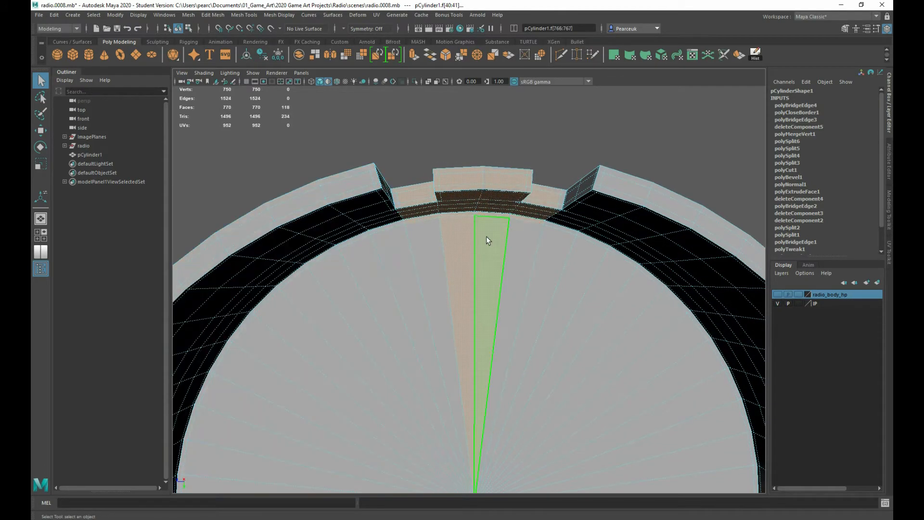
{"action": "mouse_move", "coordinate": [486, 236]}
{"action": "left_mouse_down", "text": "alt"}
{"action": "mouse_move", "coordinate": [471, 231]}
{"action": "mouse_move", "coordinate": [478, 249]}
{"action": "left_mouse_up", "text": "alt"}
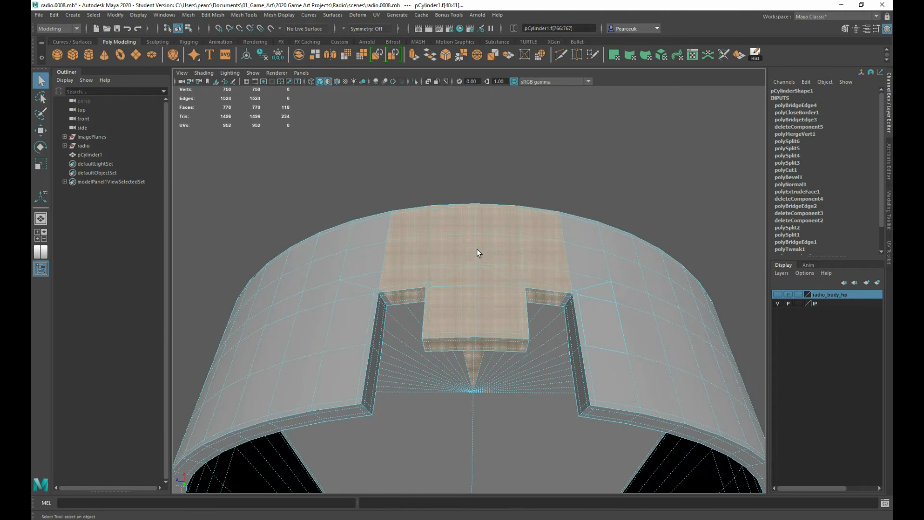
{"action": "left_click", "coordinate": [492, 295]}
{"action": "scroll", "coordinate": [481, 300], "scroll_direction": "up", "scroll_amount": 4}
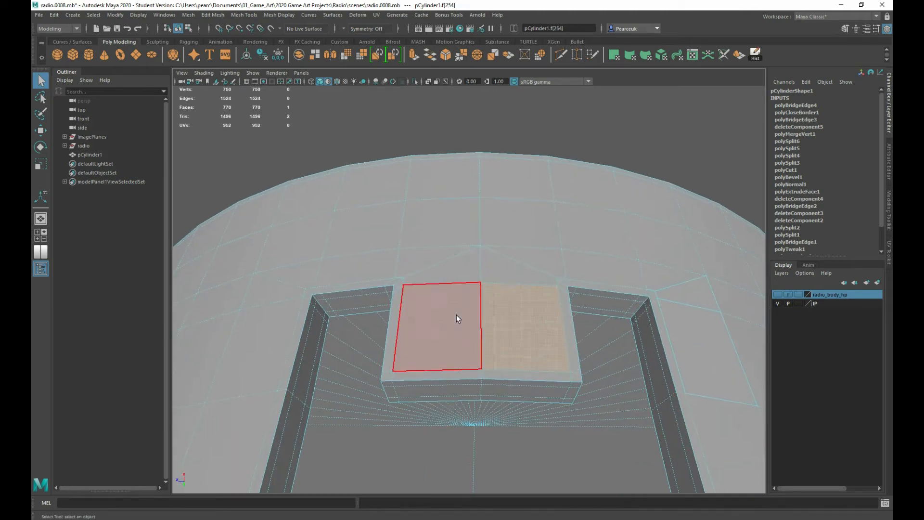
{"action": "scroll", "coordinate": [535, 318], "scroll_direction": "down", "scroll_amount": 5}
{"action": "scroll", "coordinate": [541, 314], "scroll_direction": "up", "scroll_amount": 3}
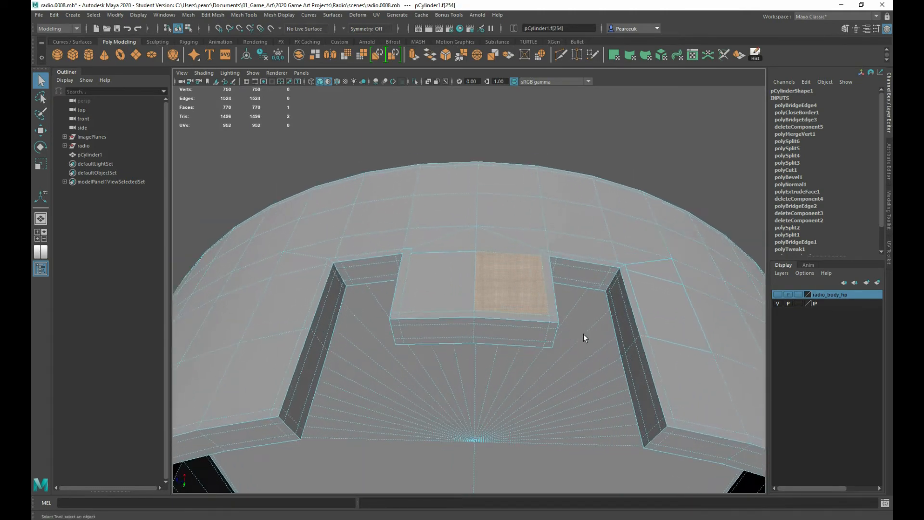
{"action": "left_click_drag", "start_coordinate": [538, 260], "coordinate": [534, 178], "text": "alt"}
{"action": "scroll", "coordinate": [530, 210], "scroll_direction": "up", "scroll_amount": 5}
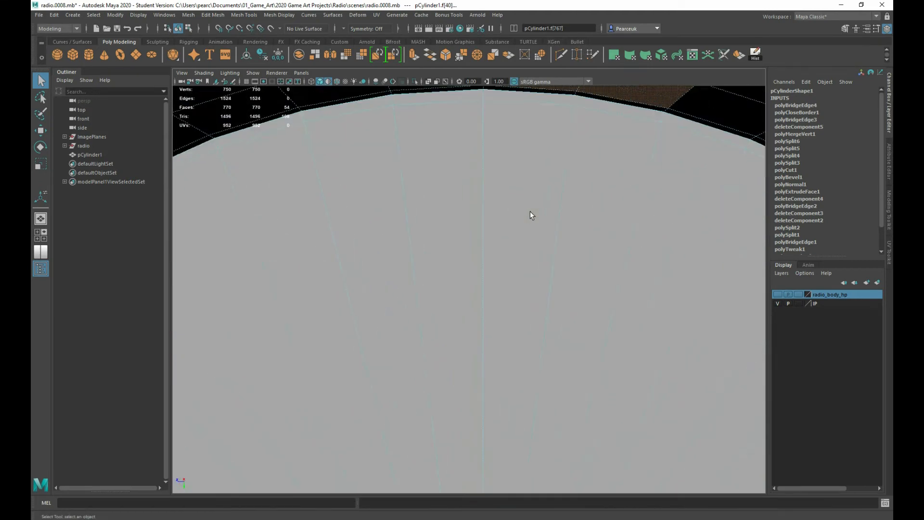
- Remove the narrow faces along the back cap's rim from the half-tab selection
{"action": "middle_click_drag", "start_coordinate": [509, 253], "coordinate": [492, 296], "text": "alt"}
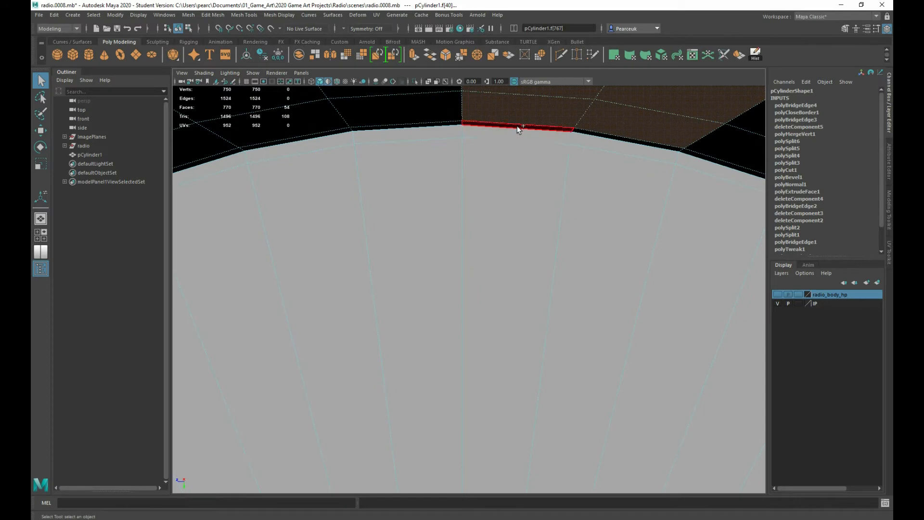
{"action": "left_click", "coordinate": [517, 128], "text": "shift"}
{"action": "left_click", "coordinate": [587, 132], "text": "shift"}
{"action": "left_click_drag", "start_coordinate": [587, 132], "coordinate": [316, 189], "text": "alt"}
{"action": "left_click", "coordinate": [421, 234], "text": "ctrl"}
{"action": "left_click", "coordinate": [370, 210], "text": "ctrl"}
{"action": "left_click", "coordinate": [397, 200], "text": "ctrl"}
{"action": "left_click", "coordinate": [414, 201], "text": "ctrl"}
{"action": "right_click_drag", "start_coordinate": [315, 190], "coordinate": [382, 267], "text": "alt"}
{"action": "left_click_drag", "start_coordinate": [382, 267], "coordinate": [362, 260], "text": "alt"}
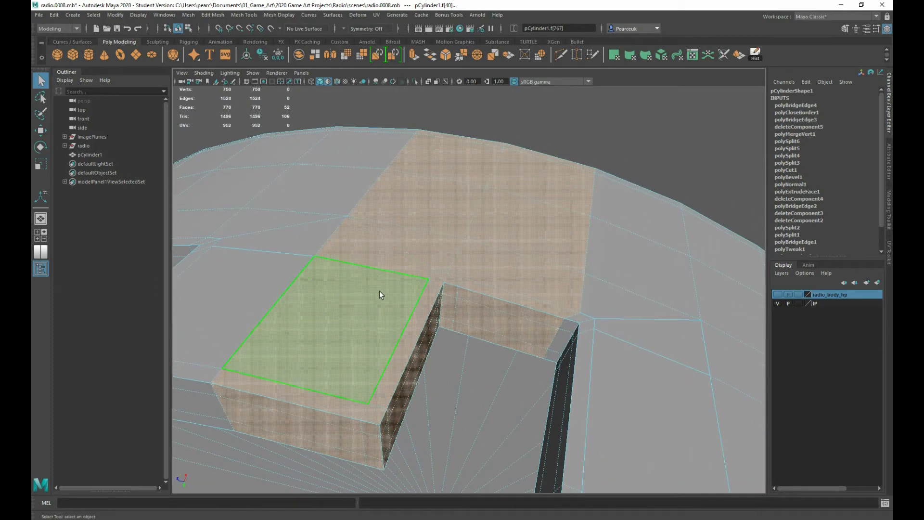
- Duplicate the selected half-tab faces as a separate piece
{"action": "left_click_drag", "start_coordinate": [380, 295], "coordinate": [381, 273], "text": "alt"}
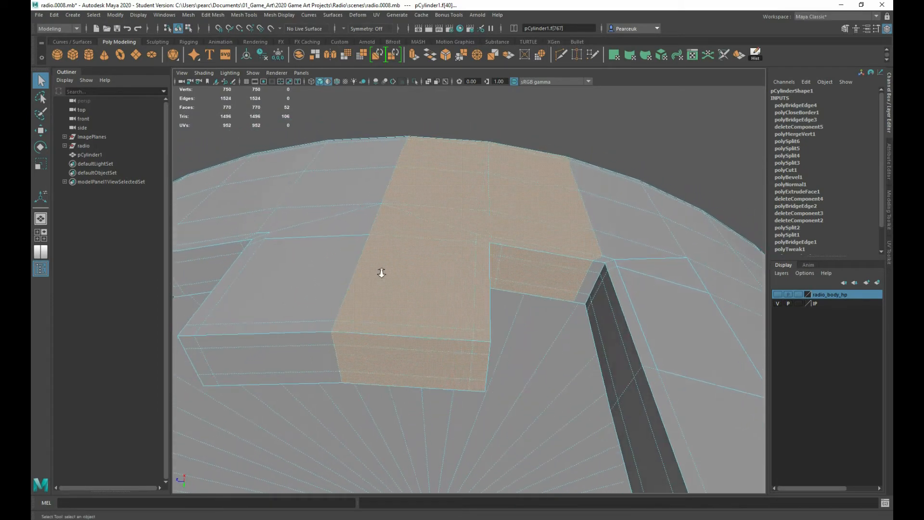
{"action": "right_click_drag", "start_coordinate": [382, 273], "coordinate": [332, 270], "text": "alt"}
{"action": "left_click_drag", "start_coordinate": [430, 264], "coordinate": [486, 270], "text": "alt"}
{"action": "right_click_drag", "start_coordinate": [487, 271], "coordinate": [431, 272], "text": "alt"}
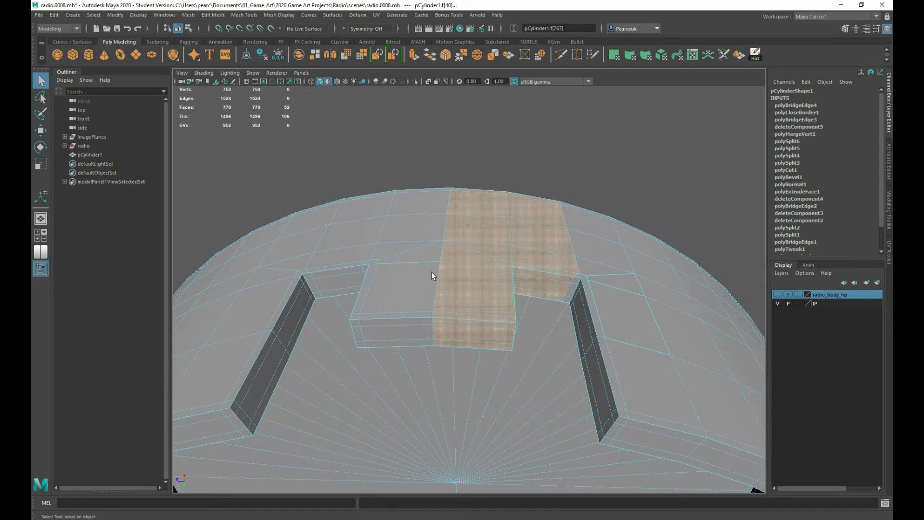
{"action": "right_click", "coordinate": [442, 238], "text": "shift"}
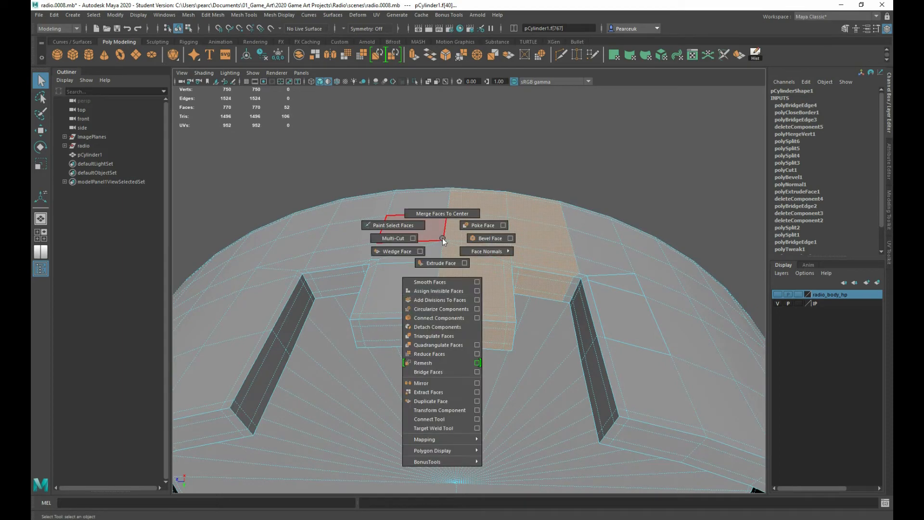
{"action": "left_click", "coordinate": [432, 401]}
{"action": "left_click_drag", "start_coordinate": [432, 402], "coordinate": [441, 277], "text": "alt"}
- Delete the matching tab and shell strip faces on the other half of the original mesh, keeping the rim and back-cap faces
{"action": "right_click", "coordinate": [422, 225]}
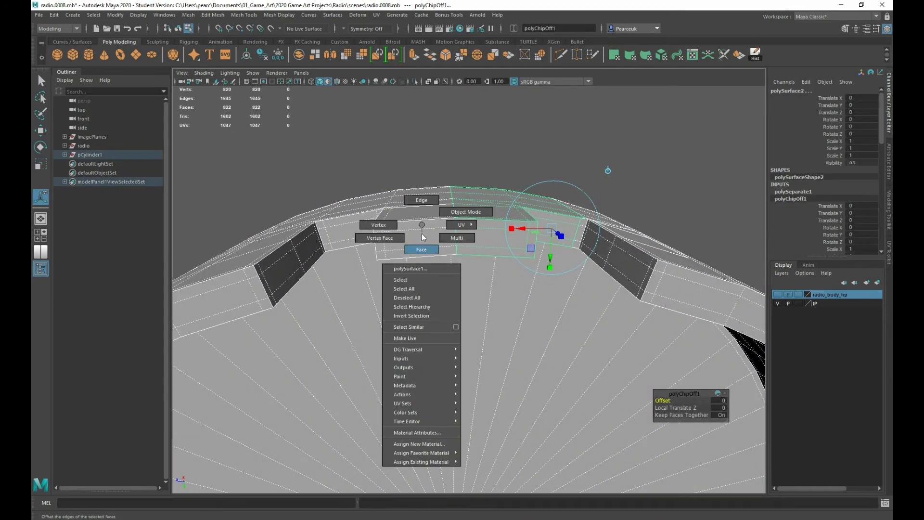
{"action": "right_click_drag", "start_coordinate": [422, 235], "coordinate": [420, 242]}
{"action": "left_click_drag", "start_coordinate": [418, 235], "coordinate": [411, 215], "text": "alt"}
{"action": "key", "text": "f"}
{"action": "middle_click_drag", "start_coordinate": [408, 233], "coordinate": [539, 329], "text": "alt"}
{"action": "left_click_drag", "start_coordinate": [453, 189], "coordinate": [449, 171], "text": "alt"}
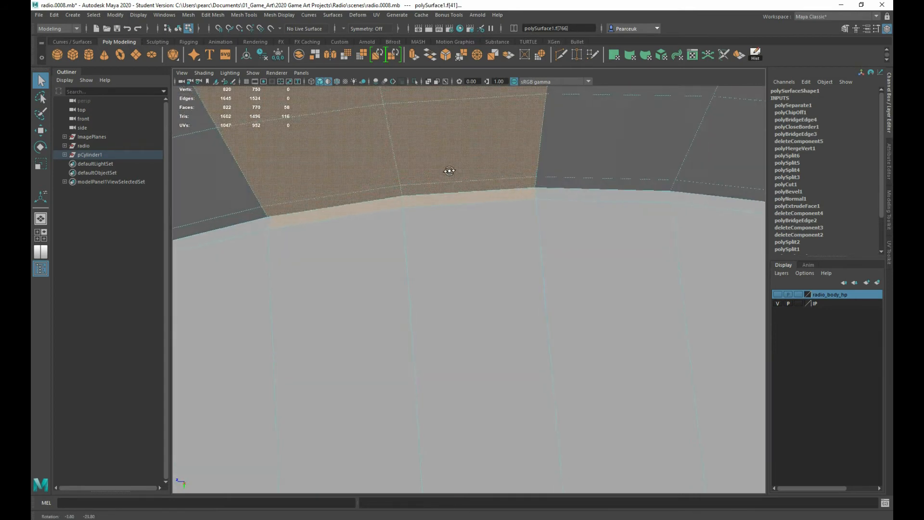
{"action": "left_click", "coordinate": [440, 198], "text": "ctrl"}
{"action": "left_click", "coordinate": [377, 201], "text": "ctrl"}
{"action": "left_click_drag", "start_coordinate": [377, 200], "coordinate": [258, 280], "text": "alt"}
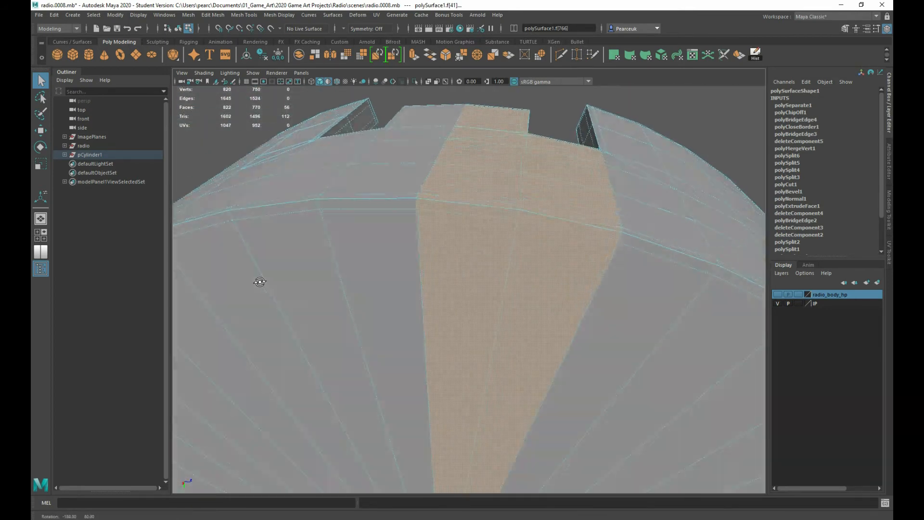
{"action": "left_click", "coordinate": [448, 244], "text": "ctrl"}
{"action": "left_click", "coordinate": [511, 213], "text": "ctrl"}
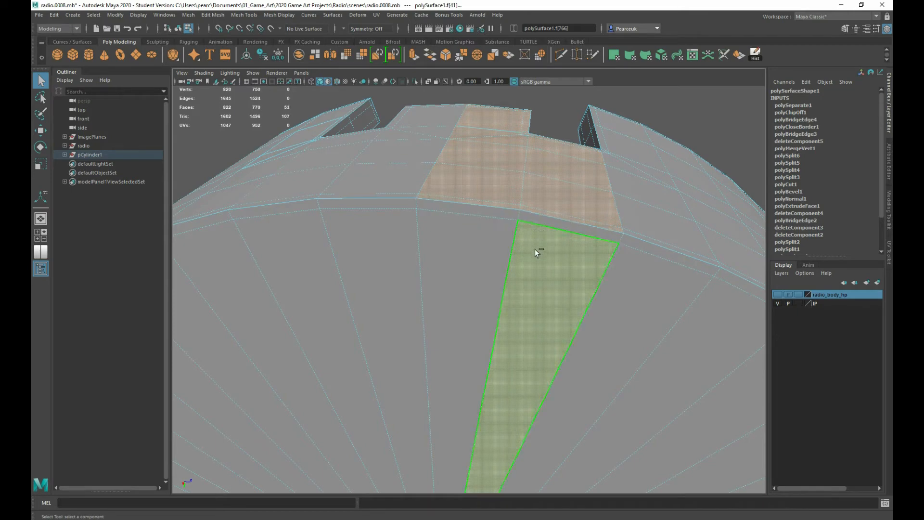
{"action": "left_click", "coordinate": [535, 250], "text": "ctrl"}
{"action": "left_click_drag", "start_coordinate": [558, 247], "coordinate": [404, 277], "text": "alt"}
{"action": "key", "text": "Delete"}
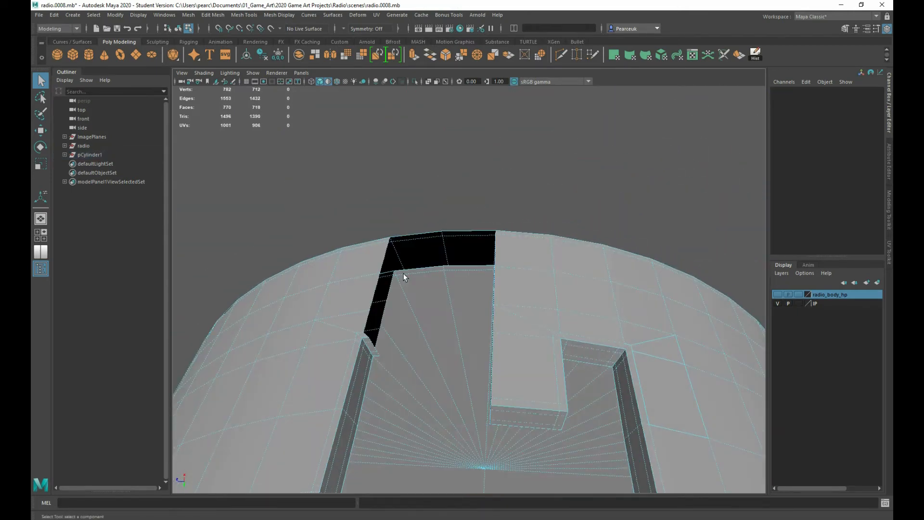
- Mirror the duplicated half-tab piece into the opening by setting its Scale Z to -1
{"action": "right_click_drag", "start_coordinate": [491, 271], "coordinate": [538, 258]}
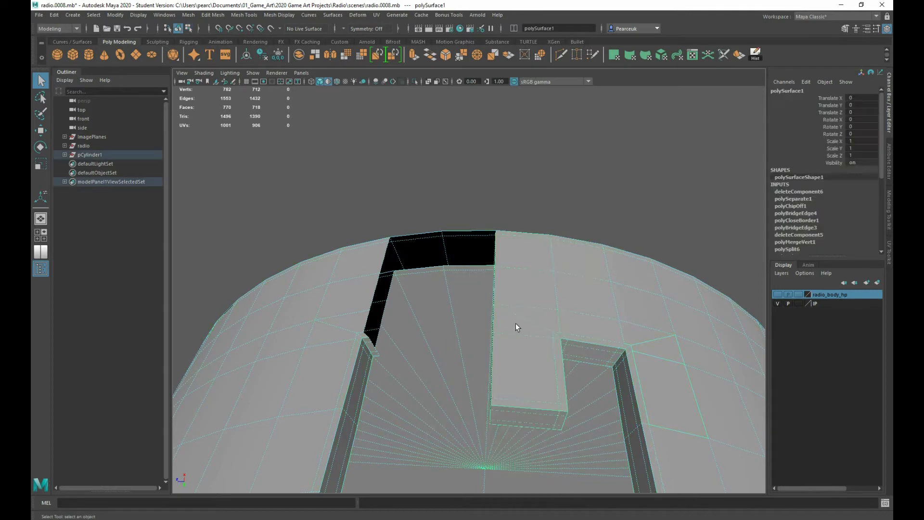
{"action": "left_click", "coordinate": [510, 368]}
{"action": "left_click_drag", "start_coordinate": [510, 369], "coordinate": [512, 316], "text": "alt"}
{"action": "key", "text": "w"}
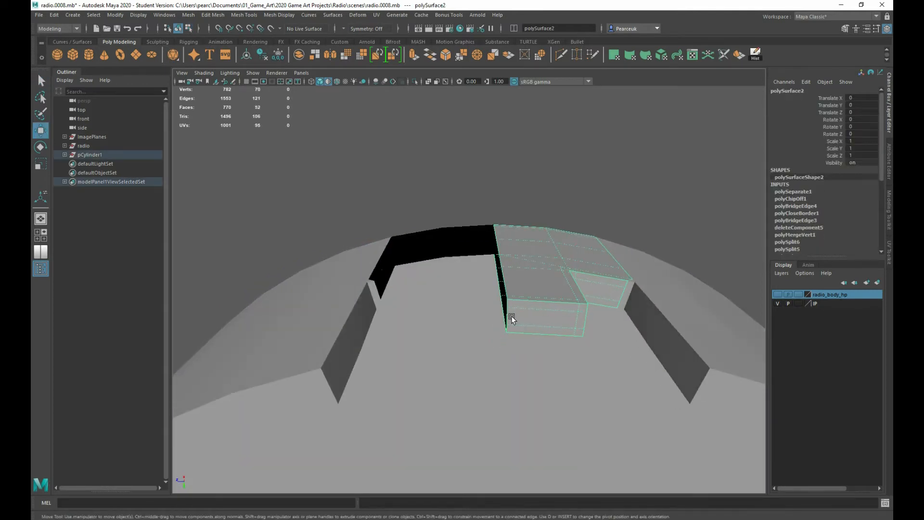
{"action": "scroll", "coordinate": [506, 313], "scroll_direction": "down", "scroll_amount": 6}
{"action": "scroll", "coordinate": [528, 289], "scroll_direction": "up", "scroll_amount": 3}
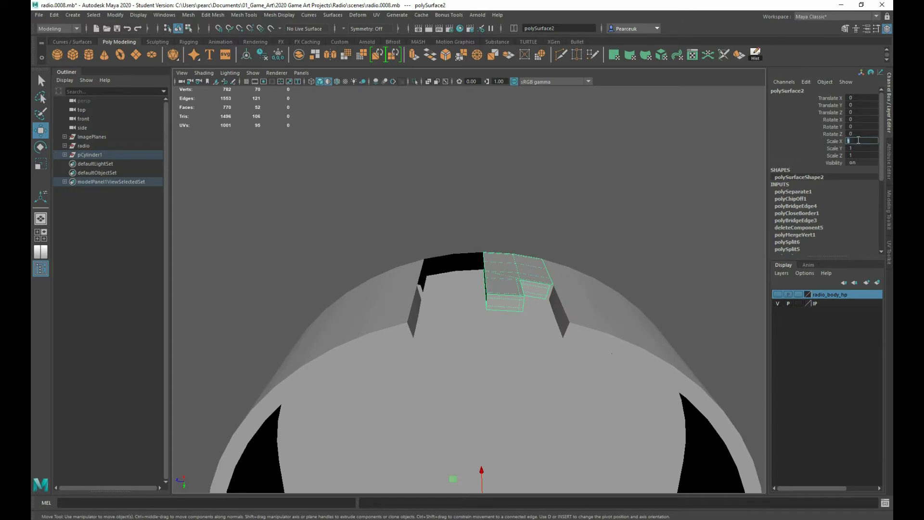
{"action": "key", "text": "Return"}
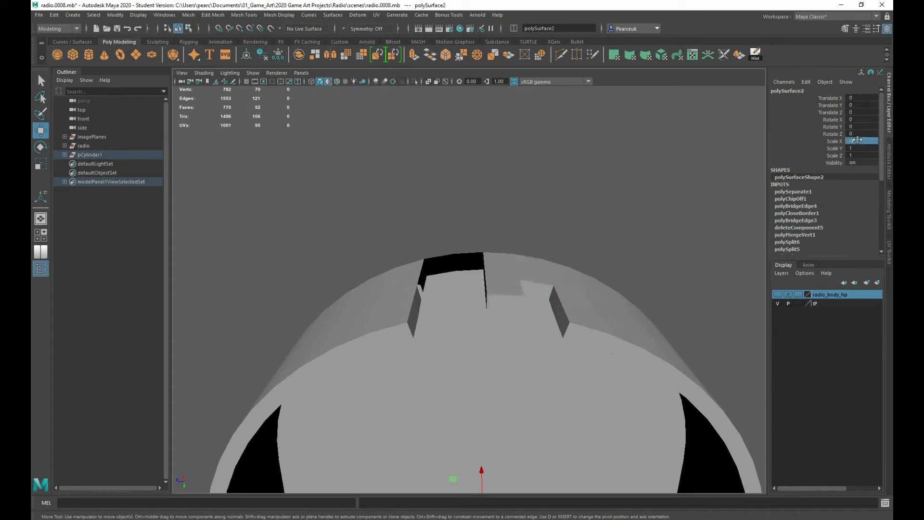
{"action": "key", "text": "ctrl+z"}
{"action": "double_click", "coordinate": [855, 155]}
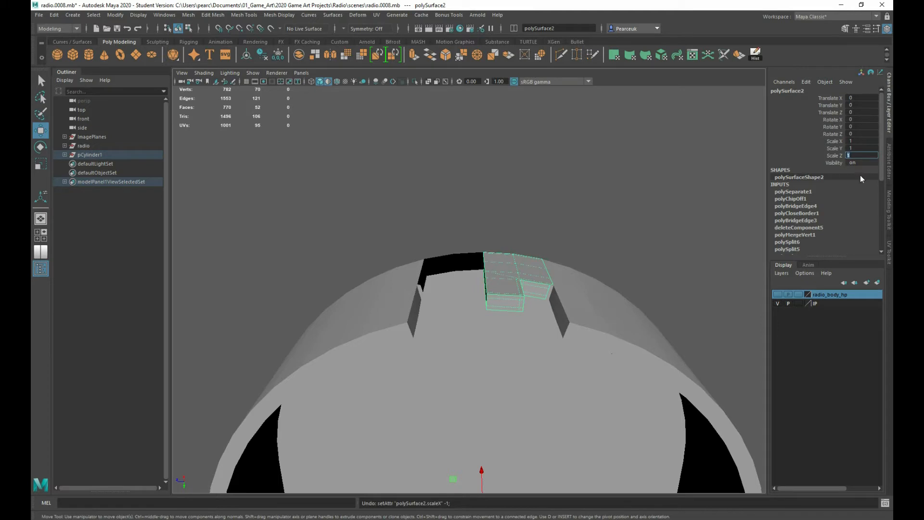
{"action": "type", "text": "-1"}
{"action": "key", "text": "Return"}
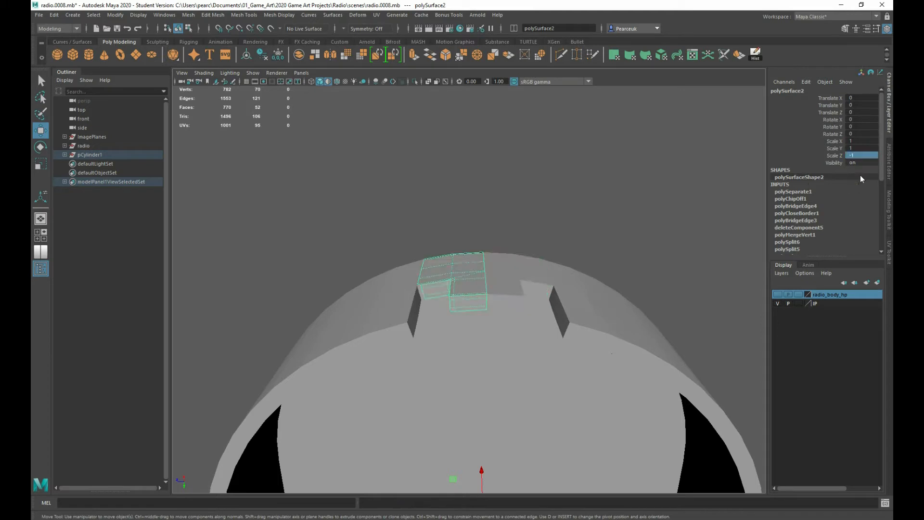
- Combine the mirrored piece with the clasp shell and merge the overlapping vertices along the seams
{"action": "left_click_drag", "start_coordinate": [625, 212], "coordinate": [520, 287], "text": "alt"}
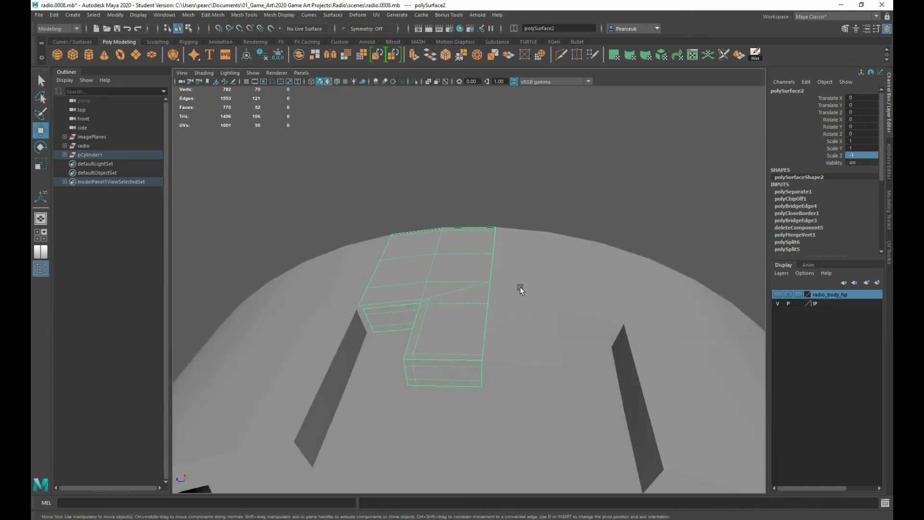
{"action": "left_click", "coordinate": [531, 268], "text": "shift"}
{"action": "right_click_drag", "start_coordinate": [532, 265], "coordinate": [511, 444], "text": "shift"}
{"action": "right_click_drag", "start_coordinate": [466, 285], "coordinate": [433, 287]}
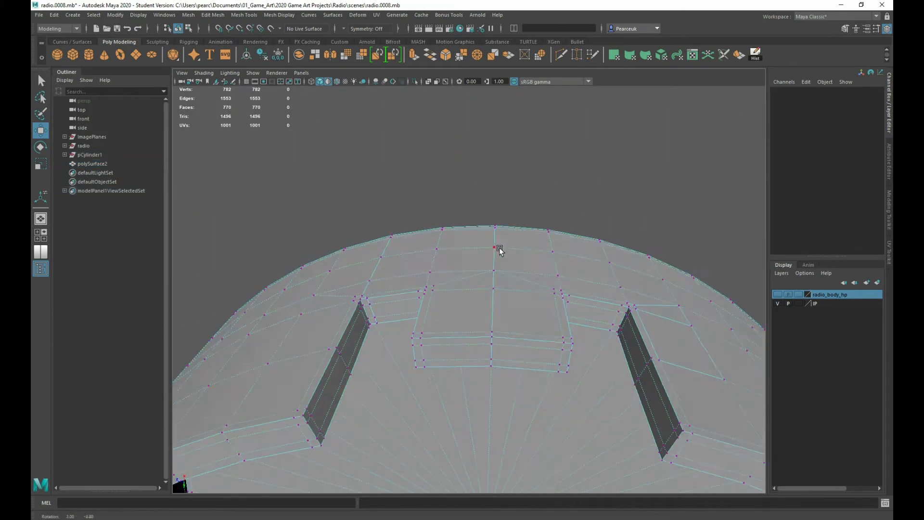
{"action": "left_click_drag", "start_coordinate": [497, 250], "coordinate": [544, 449], "text": "alt"}
{"action": "scroll", "coordinate": [476, 308], "scroll_direction": "up", "scroll_amount": 4}
{"action": "right_click_drag", "start_coordinate": [477, 248], "coordinate": [507, 245], "text": "shift"}
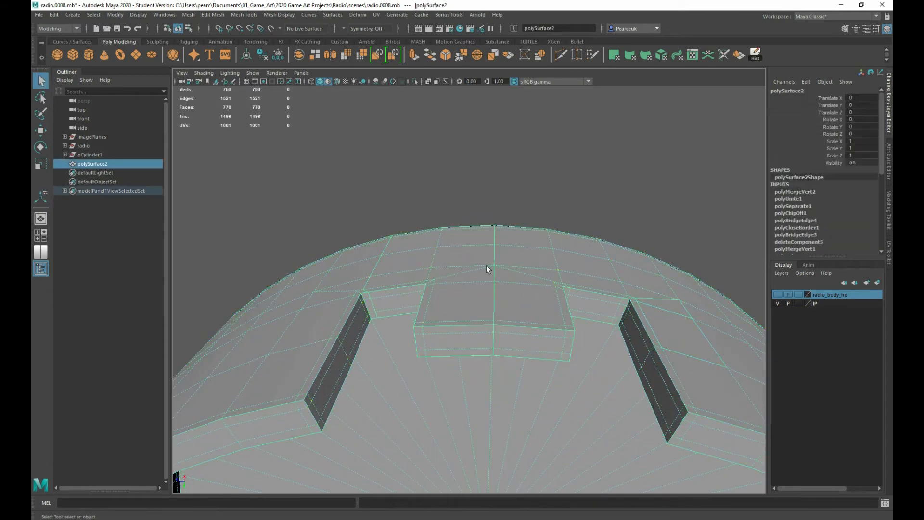
- Preview the merged clasp smoothed and inspect the surface around the notch tab
{"action": "key", "text": "3"}
{"action": "left_click_drag", "start_coordinate": [486, 264], "coordinate": [511, 308], "text": "alt"}
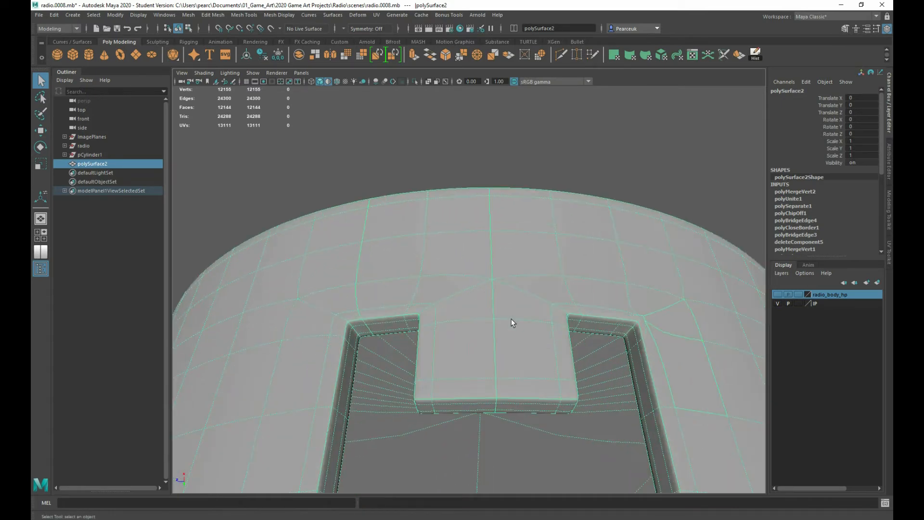
{"action": "scroll", "coordinate": [509, 323], "scroll_direction": "down", "scroll_amount": 3}
{"action": "scroll", "coordinate": [504, 309], "scroll_direction": "down", "scroll_amount": 1}
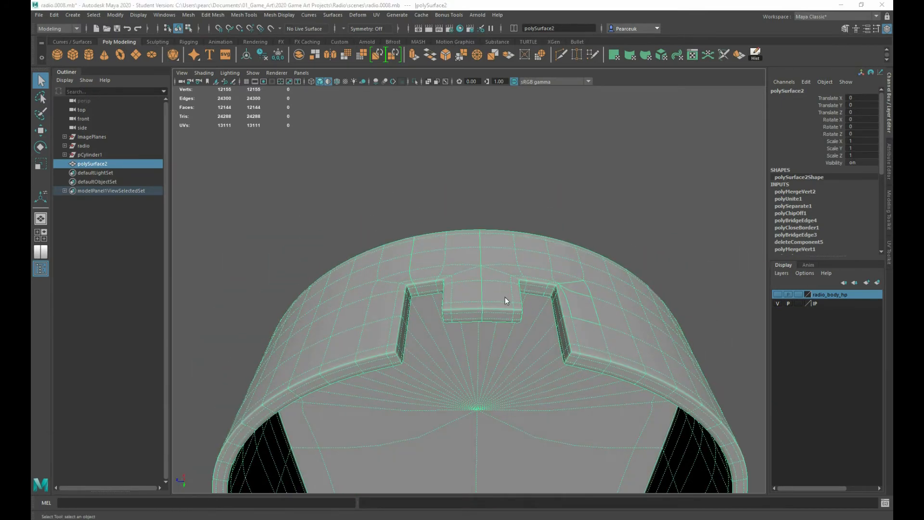
- Delete all faces on the negative-Z half of the clasp, up to its centre line
{"action": "key", "text": "space"}
{"action": "right_click_drag", "start_coordinate": [627, 186], "coordinate": [629, 210]}
{"action": "left_click_drag", "start_coordinate": [634, 148], "coordinate": [644, 185]}
{"action": "key", "text": "space"}
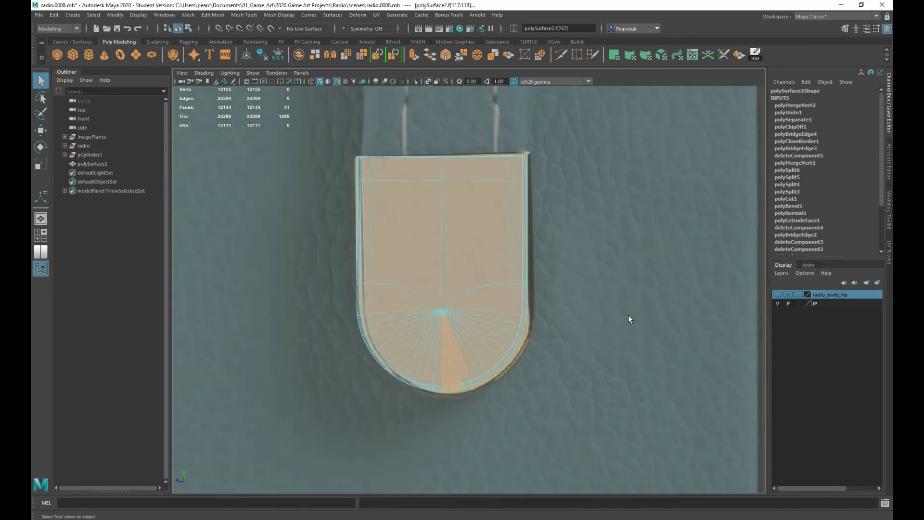
{"action": "left_click_drag", "start_coordinate": [579, 142], "coordinate": [447, 428]}
{"action": "key", "text": "1"}
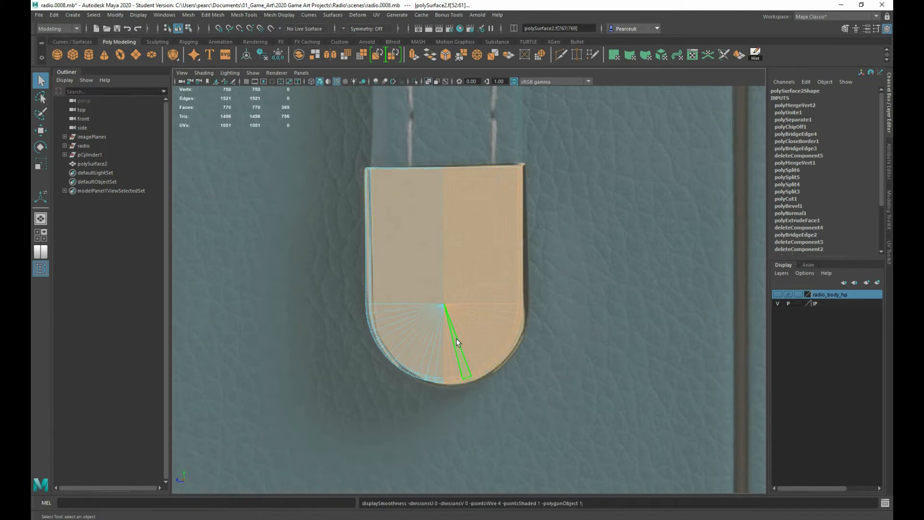
{"action": "key", "text": "space"}
{"action": "key", "text": "space"}
{"action": "scroll", "coordinate": [530, 312], "scroll_direction": "down", "scroll_amount": 3}
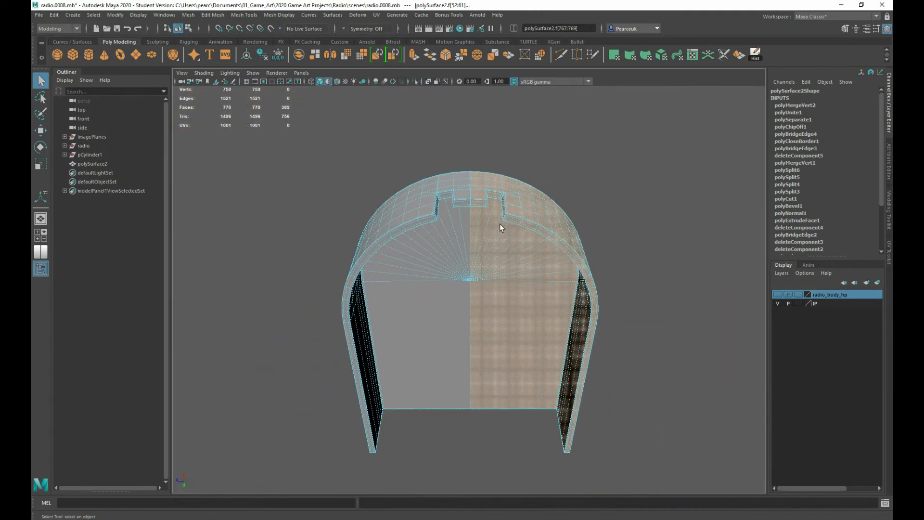
{"action": "key", "text": "Delete"}
- Duplicate the remaining half of the clasp and mirror the copy by setting its Scale Z to -1
{"action": "left_click_drag", "start_coordinate": [424, 220], "coordinate": [465, 337], "text": "alt"}
{"action": "right_click_drag", "start_coordinate": [481, 299], "coordinate": [510, 269]}
{"action": "key", "text": "w"}
{"action": "left_click_drag", "start_coordinate": [470, 279], "coordinate": [473, 289], "text": "alt"}
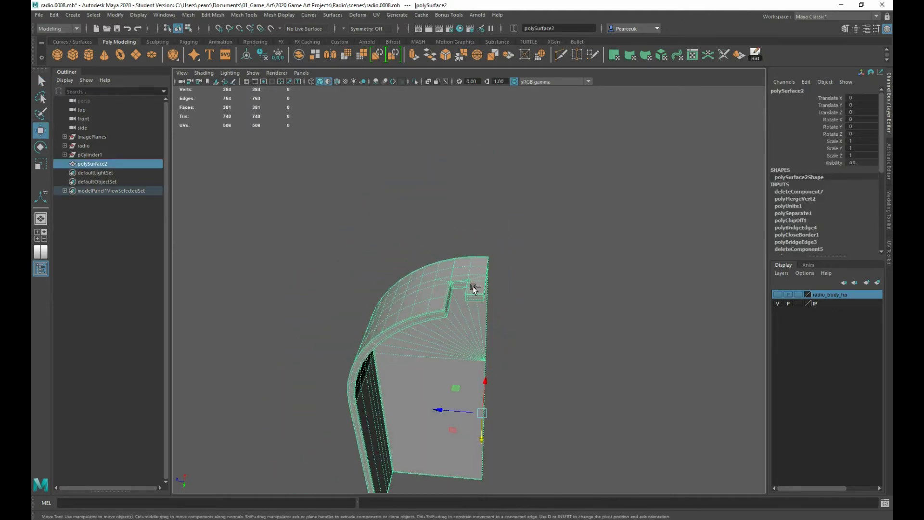
{"action": "key", "text": "ctrl+d"}
{"action": "left_click", "coordinate": [864, 155]}
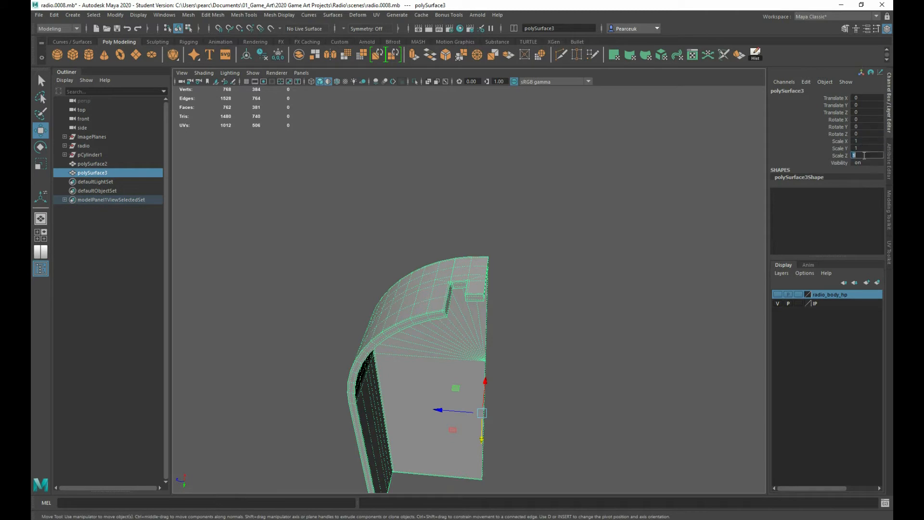
{"action": "type", "text": "-1"}
{"action": "key", "text": "Return"}
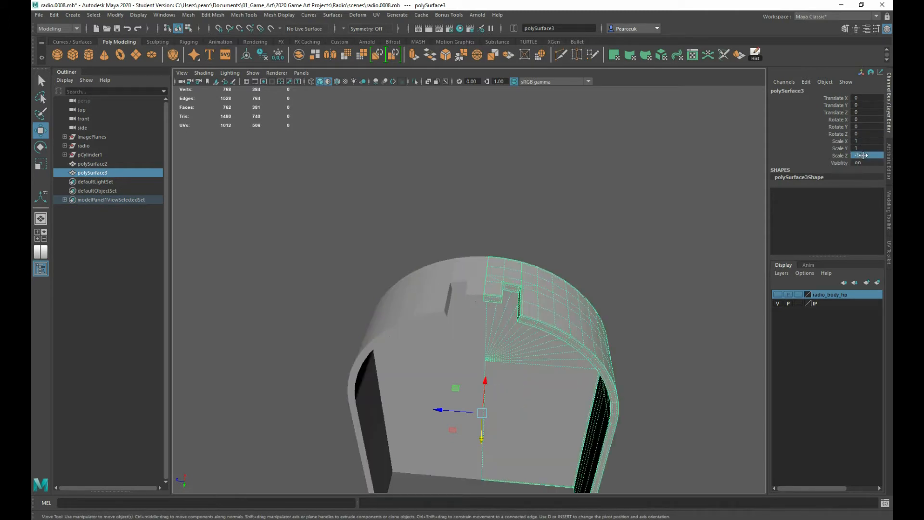
- Combine the two clasp halves and merge all overlapping vertices along the centre seam
{"action": "left_click", "coordinate": [441, 286], "text": "shift"}
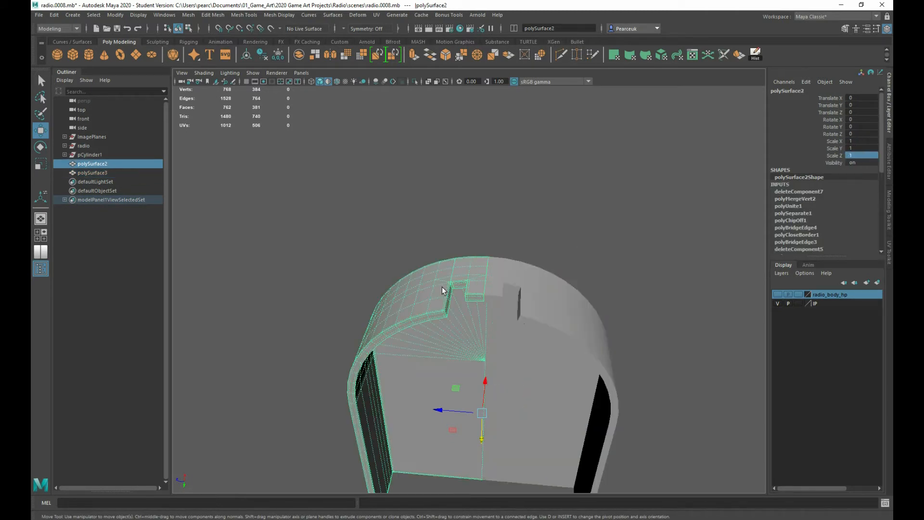
{"action": "scroll", "coordinate": [501, 279], "scroll_direction": "up", "scroll_amount": 3}
{"action": "right_click", "coordinate": [497, 275], "text": "shift"}
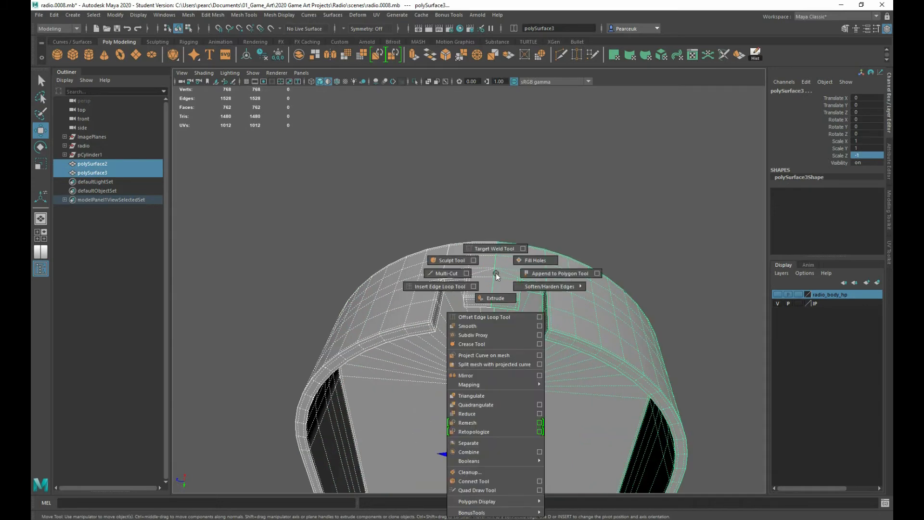
{"action": "left_click", "coordinate": [470, 452]}
{"action": "right_click", "coordinate": [458, 282]}
{"action": "right_click_drag", "start_coordinate": [438, 290], "coordinate": [414, 283]}
{"action": "scroll", "coordinate": [385, 278], "scroll_direction": "down", "scroll_amount": 5}
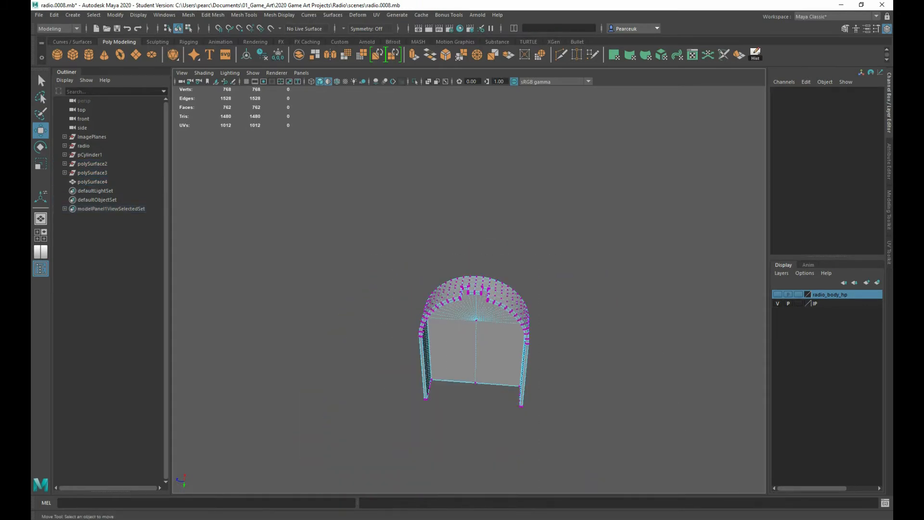
{"action": "left_click_drag", "start_coordinate": [385, 255], "coordinate": [561, 428]}
{"action": "scroll", "coordinate": [481, 299], "scroll_direction": "up", "scroll_amount": 5}
{"action": "right_click_drag", "start_coordinate": [479, 296], "coordinate": [493, 256], "text": "shift"}
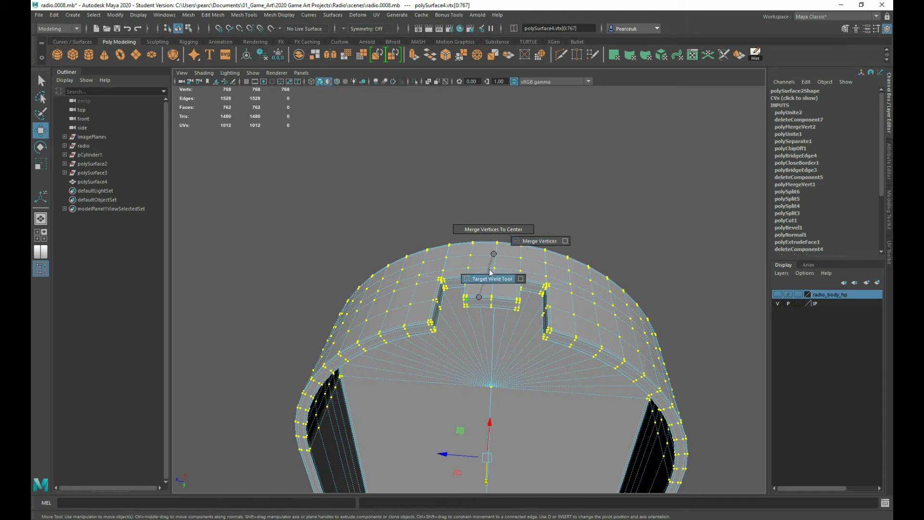
{"action": "right_click_drag", "start_coordinate": [489, 272], "coordinate": [538, 244], "text": "shift"}
- Preview the combined clasp smoothed and check the surface around the notches and tab
{"action": "key", "text": "q"}
{"action": "scroll", "coordinate": [489, 284], "scroll_direction": "up", "scroll_amount": 4}
{"action": "key", "text": "3"}
{"action": "left_click_drag", "start_coordinate": [538, 243], "coordinate": [377, 320], "text": "alt"}
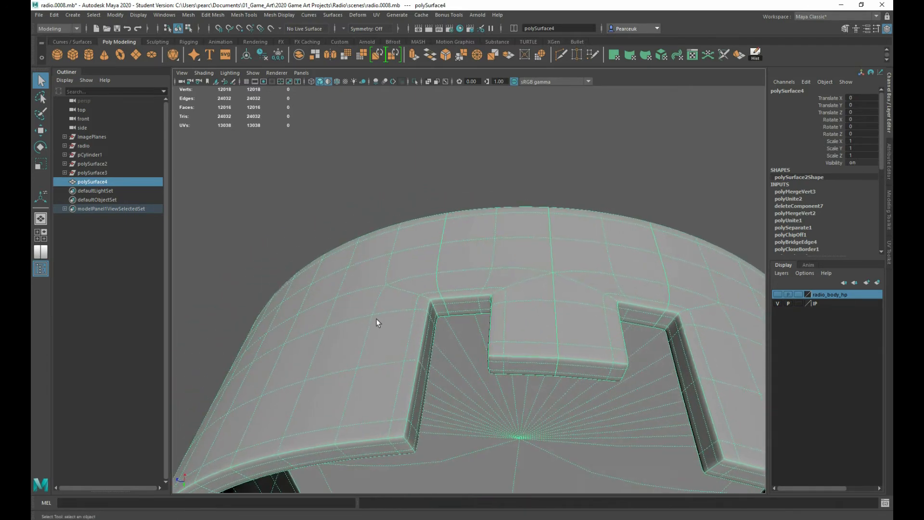
- Try deleting the edge that runs from the notch corner across the curved shell, and undo the deletion
{"action": "right_click_drag", "start_coordinate": [377, 320], "coordinate": [436, 351], "text": "alt"}
{"action": "left_click_drag", "start_coordinate": [436, 351], "coordinate": [487, 318], "text": "alt"}
{"action": "right_click_drag", "start_coordinate": [484, 300], "coordinate": [494, 282]}
{"action": "left_click", "coordinate": [487, 285]}
{"action": "left_click", "coordinate": [494, 282]}
{"action": "right_click_drag", "start_coordinate": [444, 248], "coordinate": [438, 250], "text": "shift"}
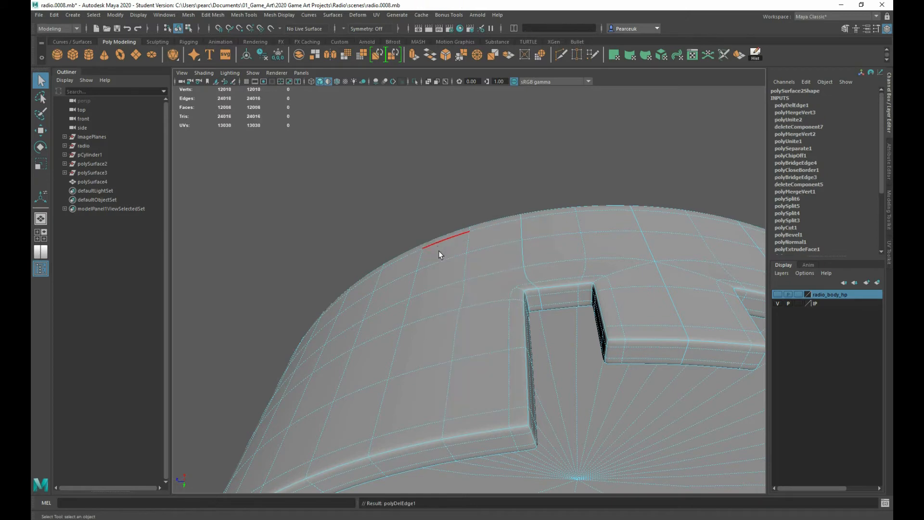
{"action": "left_click_drag", "start_coordinate": [585, 300], "coordinate": [515, 315], "text": "alt"}
{"action": "scroll", "coordinate": [518, 305], "scroll_direction": "up", "scroll_amount": 5}
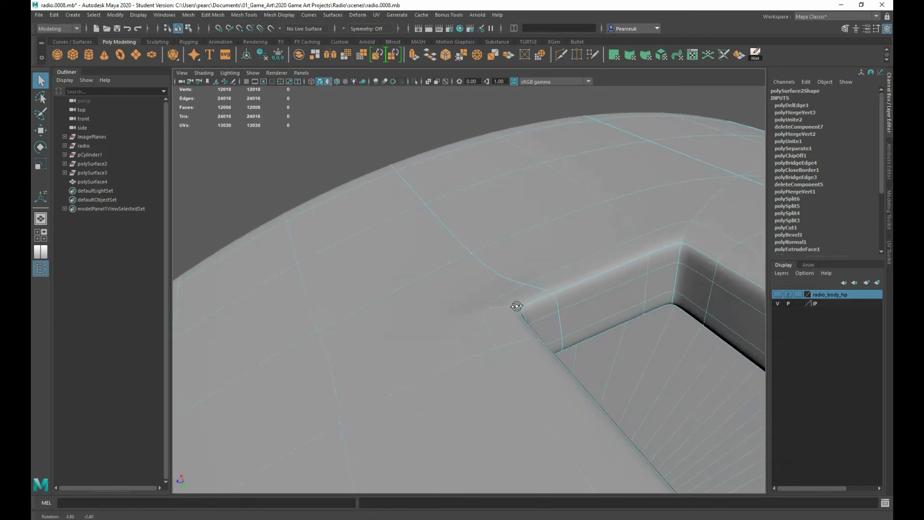
{"action": "key", "text": "ctrl+z"}
{"action": "scroll", "coordinate": [539, 339], "scroll_direction": "down", "scroll_amount": 2}
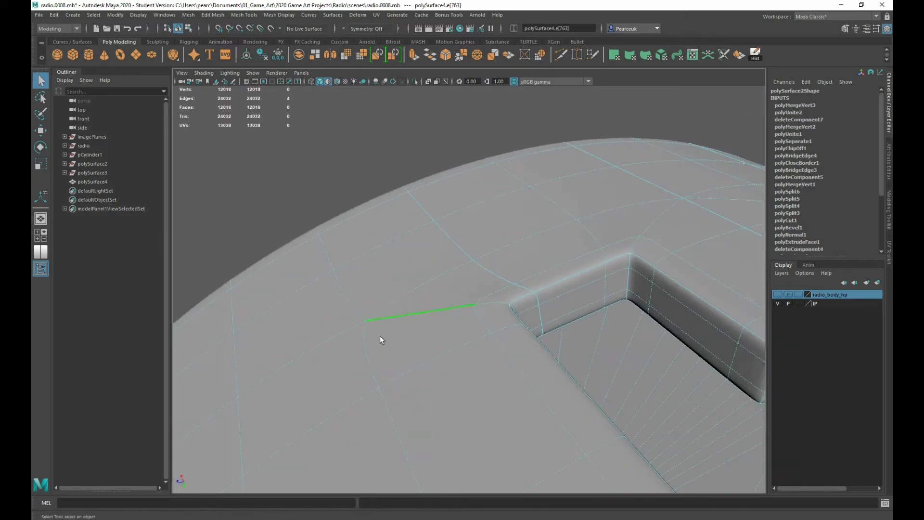
- Delete the extra edge at the base of the tab, where it meets the curved shell
{"action": "left_click_drag", "start_coordinate": [380, 336], "coordinate": [423, 324], "text": "alt"}
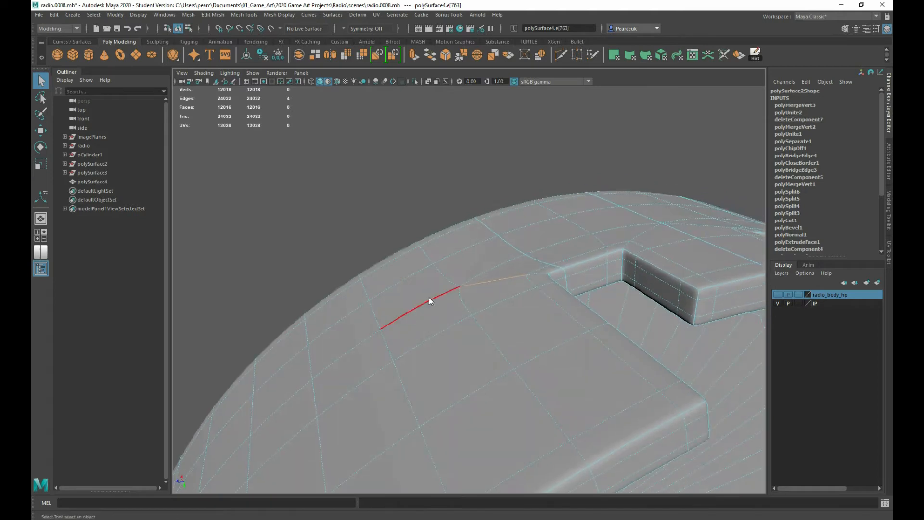
{"action": "right_click_drag", "start_coordinate": [428, 297], "coordinate": [318, 237]}
{"action": "left_click", "coordinate": [319, 237]}
{"action": "left_click_drag", "start_coordinate": [319, 237], "coordinate": [480, 265], "text": "alt"}
{"action": "left_click", "coordinate": [573, 254]}
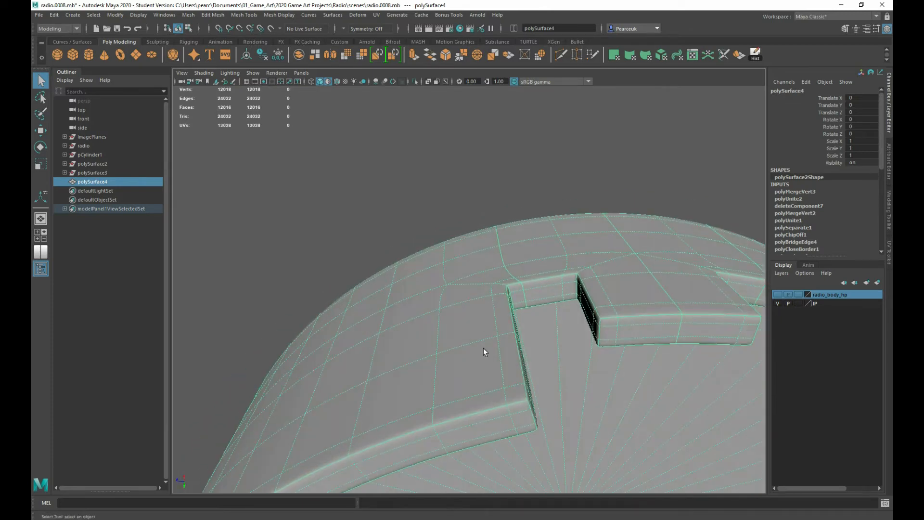
{"action": "left_click_drag", "start_coordinate": [544, 267], "coordinate": [563, 319], "text": "alt"}
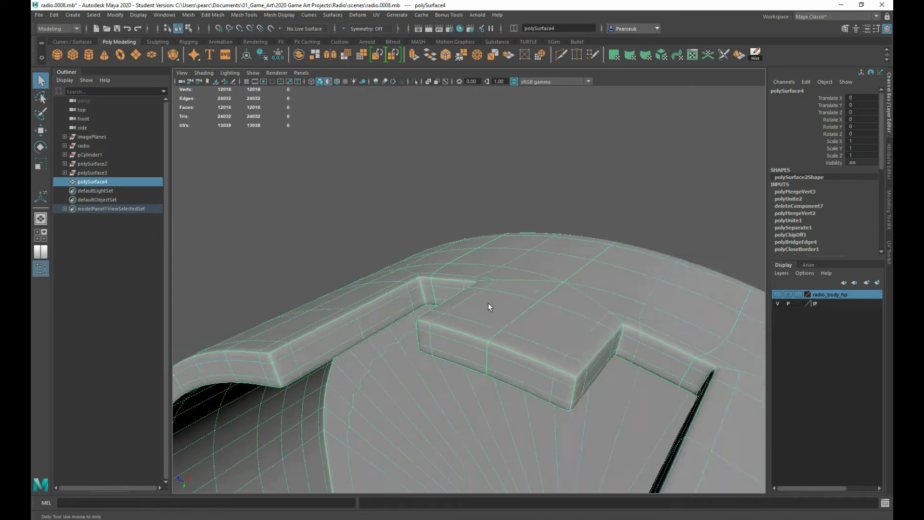
{"action": "right_click", "coordinate": [511, 283]}
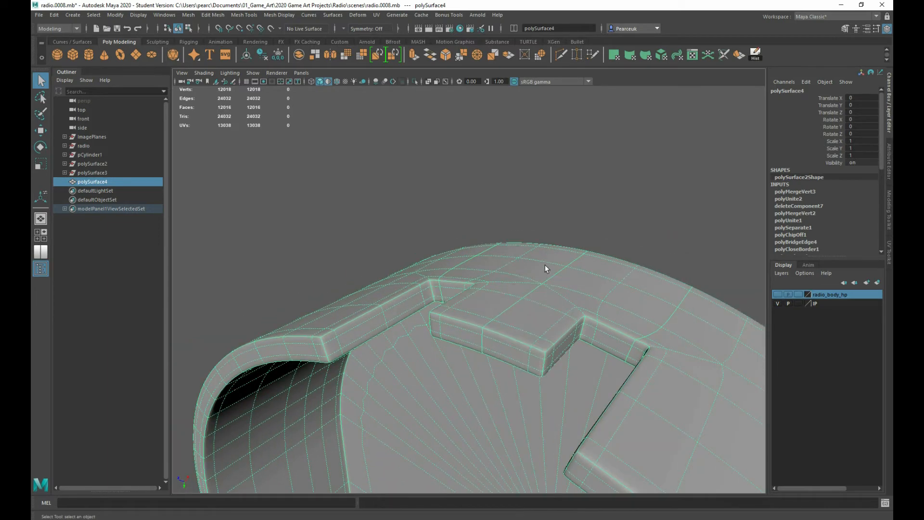
{"action": "left_click", "coordinate": [617, 210]}
{"action": "left_click_drag", "start_coordinate": [617, 210], "coordinate": [470, 320], "text": "alt"}
{"action": "left_click", "coordinate": [480, 299]}
{"action": "mouse_move", "coordinate": [447, 294]}
{"action": "right_mouse_down"}
{"action": "mouse_move", "coordinate": [447, 321]}
{"action": "mouse_move", "coordinate": [406, 307]}
{"action": "mouse_move", "coordinate": [408, 294]}
{"action": "mouse_move", "coordinate": [447, 270]}
{"action": "mouse_move", "coordinate": [452, 295]}
{"action": "right_mouse_up"}
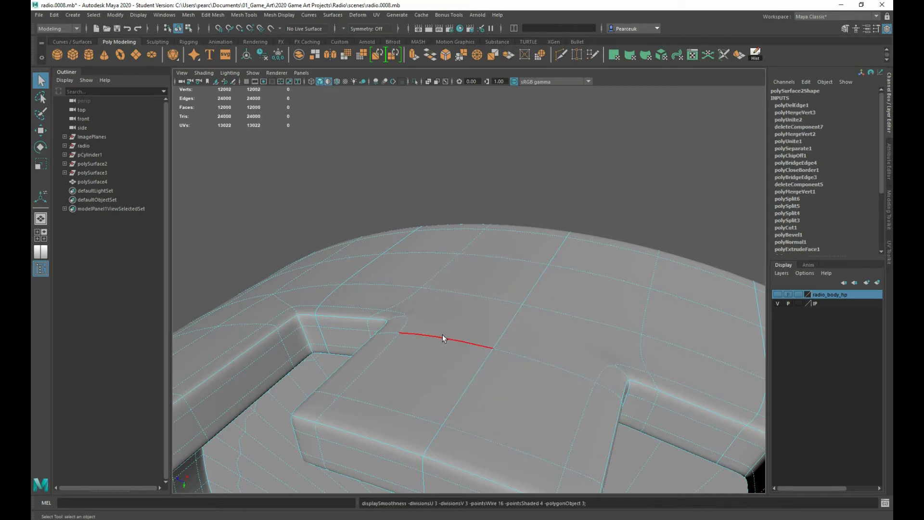
- Inspect the clasp's surface and edge flow in smoothed, unsmoothed, shaded and wireframe display
{"action": "left_click_drag", "start_coordinate": [443, 337], "coordinate": [355, 392], "text": "alt"}
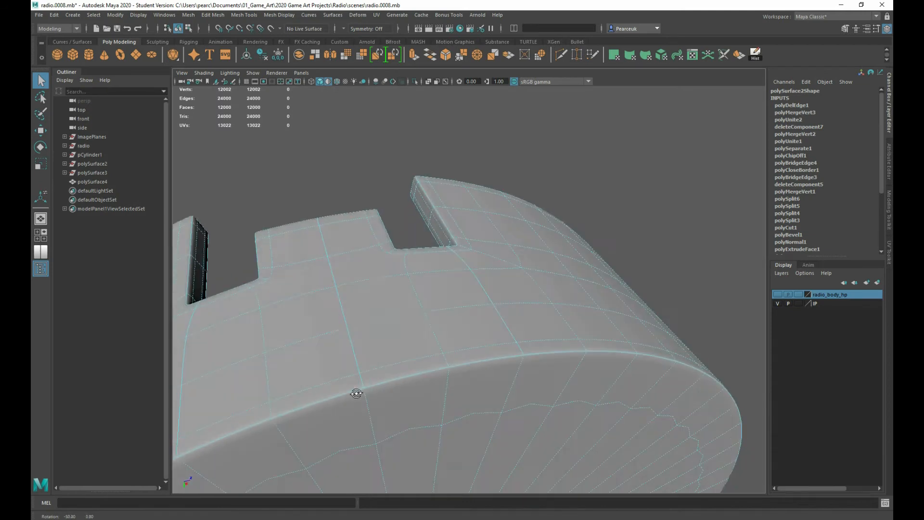
{"action": "right_click_drag", "start_coordinate": [373, 286], "coordinate": [415, 275]}
{"action": "left_click", "coordinate": [344, 190]}
{"action": "left_click_drag", "start_coordinate": [344, 196], "coordinate": [449, 342], "text": "alt"}
{"action": "left_click", "coordinate": [512, 345]}
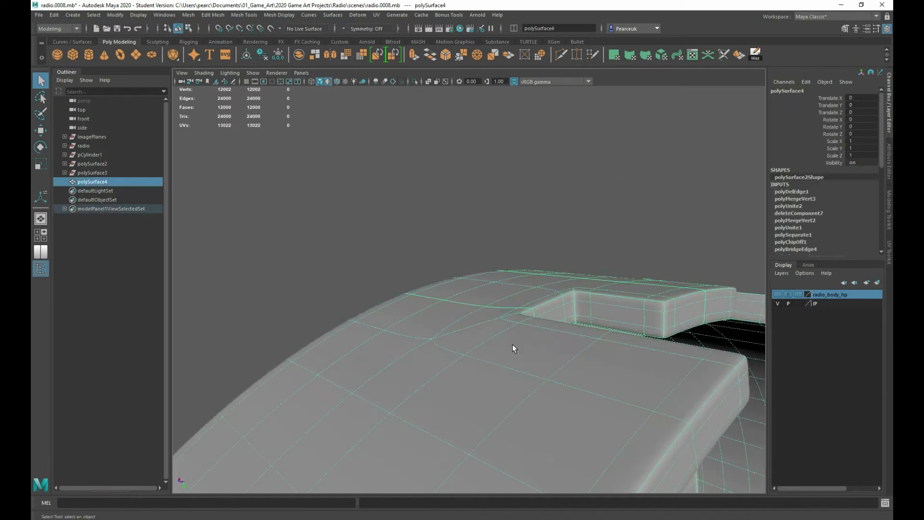
{"action": "key", "text": "3"}
{"action": "key", "text": "4"}
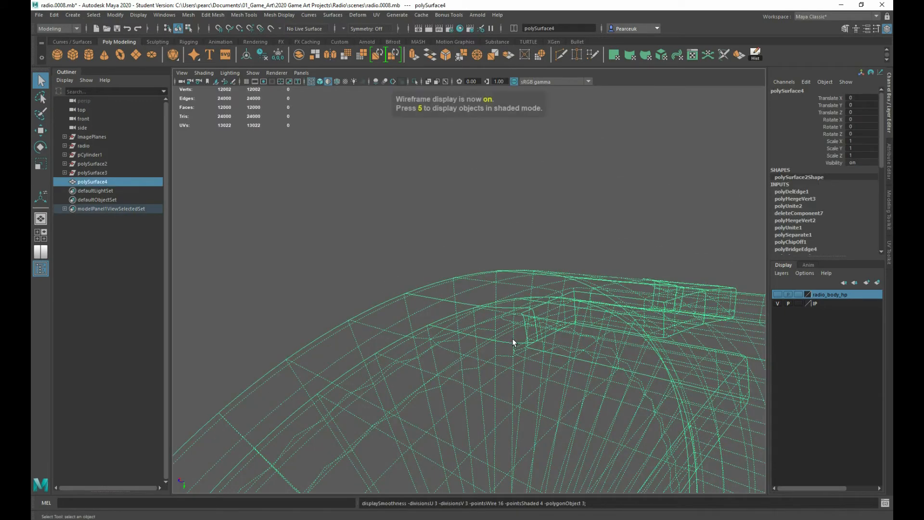
{"action": "right_click_drag", "start_coordinate": [500, 293], "coordinate": [483, 302]}
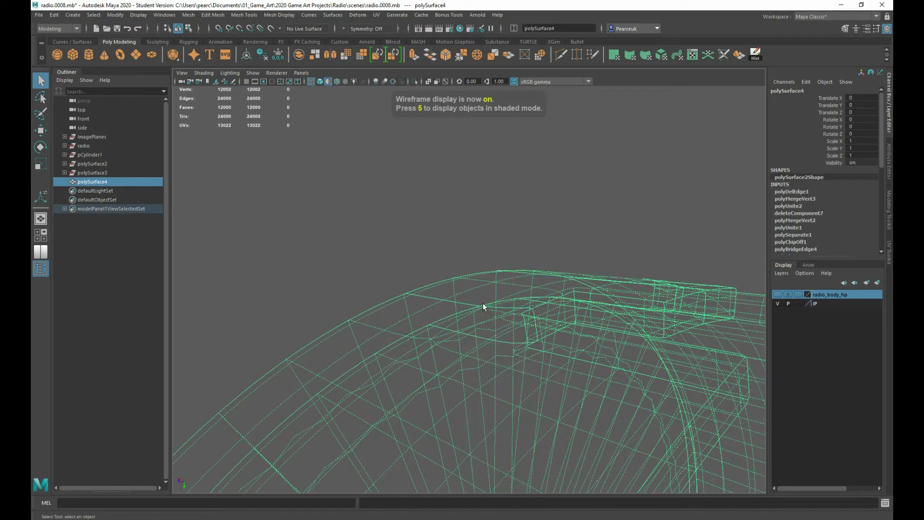
{"action": "key", "text": "5"}
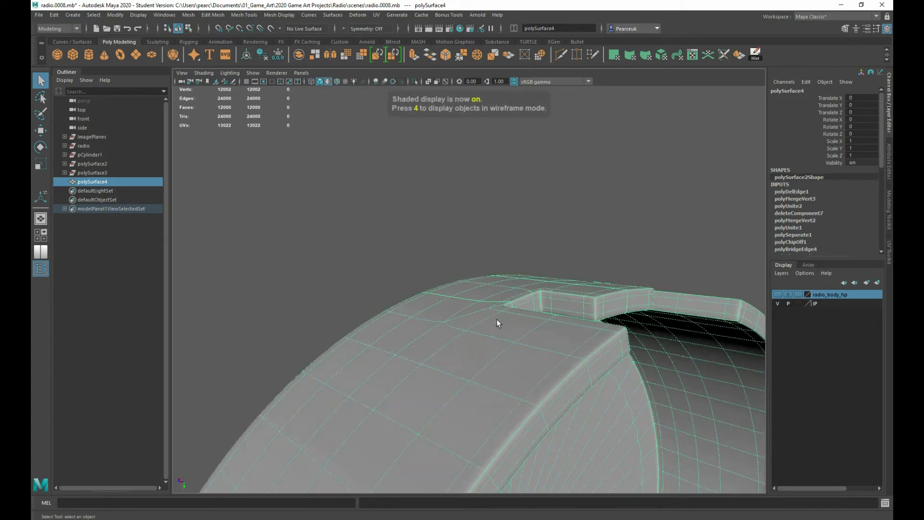
{"action": "mouse_move", "coordinate": [497, 319]}
{"action": "left_mouse_down", "text": "alt"}
{"action": "mouse_move", "coordinate": [490, 387]}
{"action": "mouse_move", "coordinate": [501, 383]}
{"action": "mouse_move", "coordinate": [478, 374]}
{"action": "mouse_move", "coordinate": [573, 388]}
{"action": "mouse_move", "coordinate": [478, 301]}
{"action": "mouse_move", "coordinate": [337, 283]}
{"action": "mouse_move", "coordinate": [340, 295]}
{"action": "mouse_move", "coordinate": [540, 309]}
{"action": "mouse_move", "coordinate": [423, 249]}
{"action": "left_mouse_up", "text": "alt"}
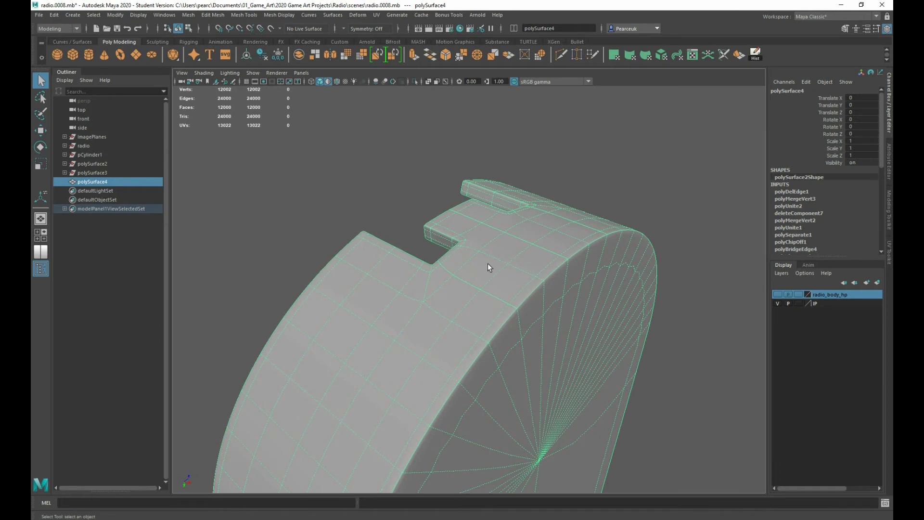
{"action": "key", "text": "1"}
{"action": "key", "text": "3"}
{"action": "key", "text": "1"}
- Delete the whole combined clasp mesh to rebuild it from scratch
{"action": "left_click", "coordinate": [413, 229]}
{"action": "left_click_drag", "start_coordinate": [398, 245], "coordinate": [472, 289], "text": "alt"}
{"action": "left_click", "coordinate": [435, 287]}
{"action": "key", "text": "Delete"}
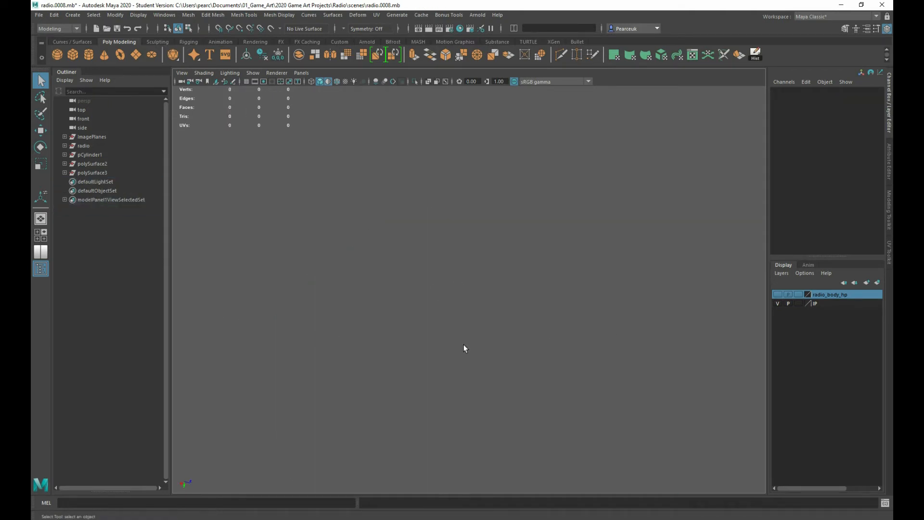
- Create a new polygon cylinder in the side view, raise it to the clasp at about Translate Y 68.8, and set Rotate Z to -90
{"action": "key", "text": "space"}
{"action": "scroll", "coordinate": [596, 369], "scroll_direction": "down", "scroll_amount": 3}
{"action": "key", "text": "space"}
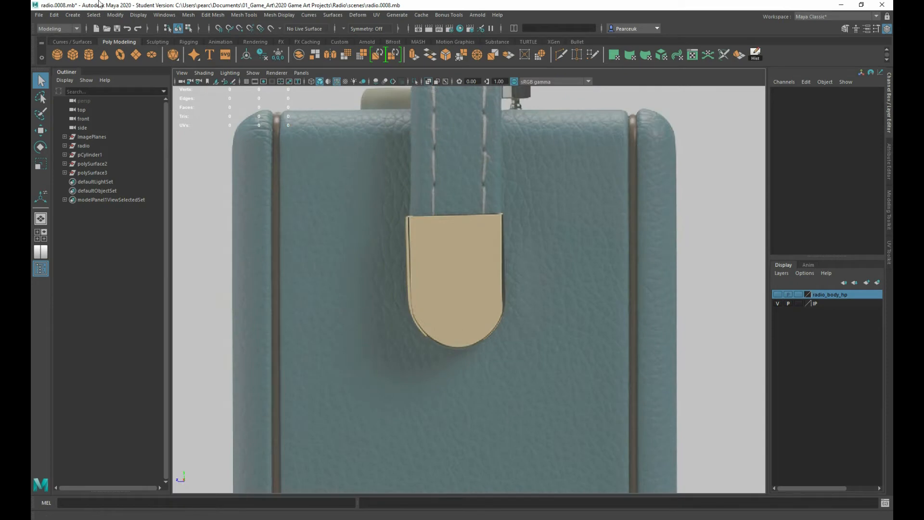
{"action": "left_click", "coordinate": [89, 55]}
{"action": "key", "text": "w"}
{"action": "scroll", "coordinate": [430, 287], "scroll_direction": "down", "scroll_amount": 5}
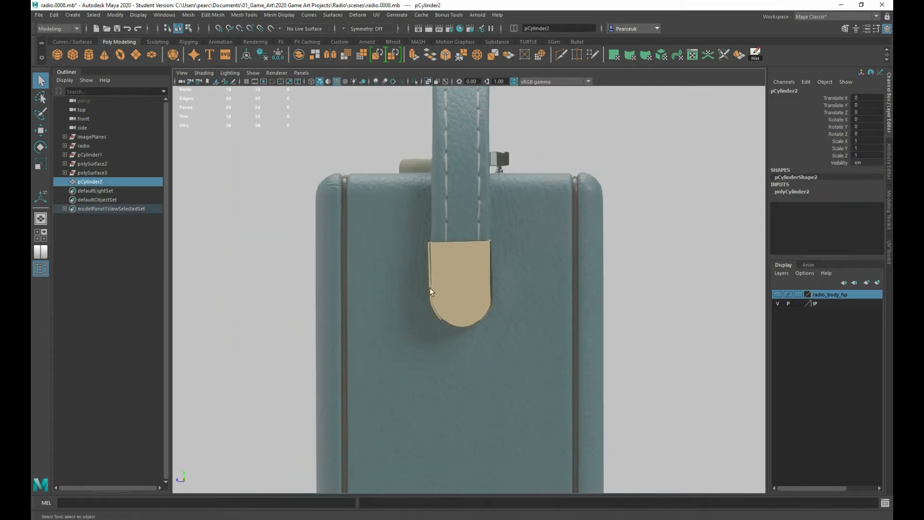
{"action": "left_click_drag", "start_coordinate": [466, 405], "coordinate": [458, 323]}
{"action": "key", "text": "e"}
{"action": "key", "text": "r"}
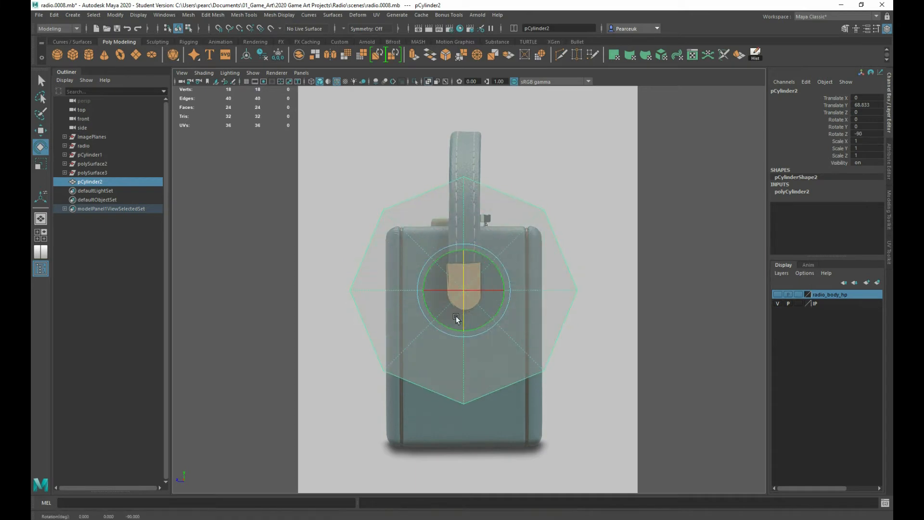
- Scale the cylinder uniformly to about 0.156 and lower it to about Translate Y 68.09 to match the clasp's rounded end
{"action": "left_click_drag", "start_coordinate": [461, 287], "coordinate": [324, 282]}
{"action": "key", "text": "w"}
{"action": "key", "text": "f"}
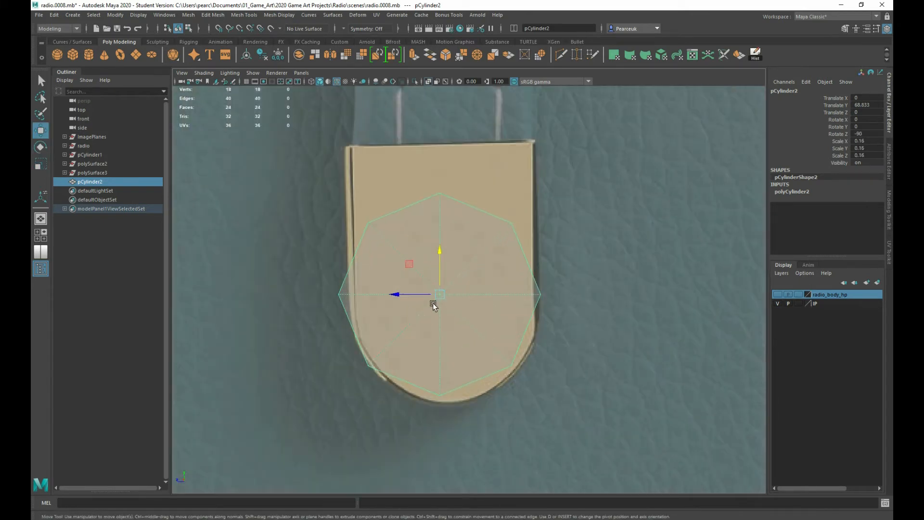
{"action": "key", "text": "e"}
{"action": "key", "text": "r"}
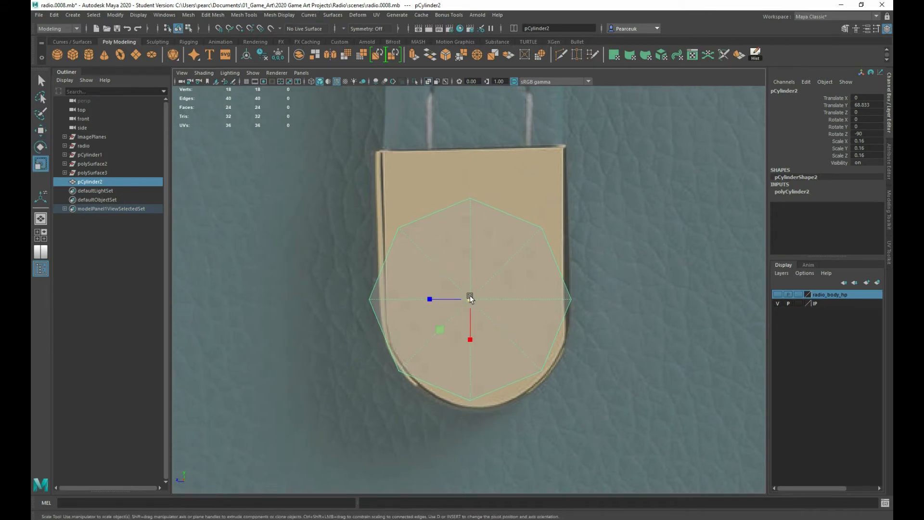
{"action": "left_click_drag", "start_coordinate": [470, 298], "coordinate": [467, 295]}
{"action": "key", "text": "w"}
{"action": "left_click_drag", "start_coordinate": [470, 261], "coordinate": [471, 274]}
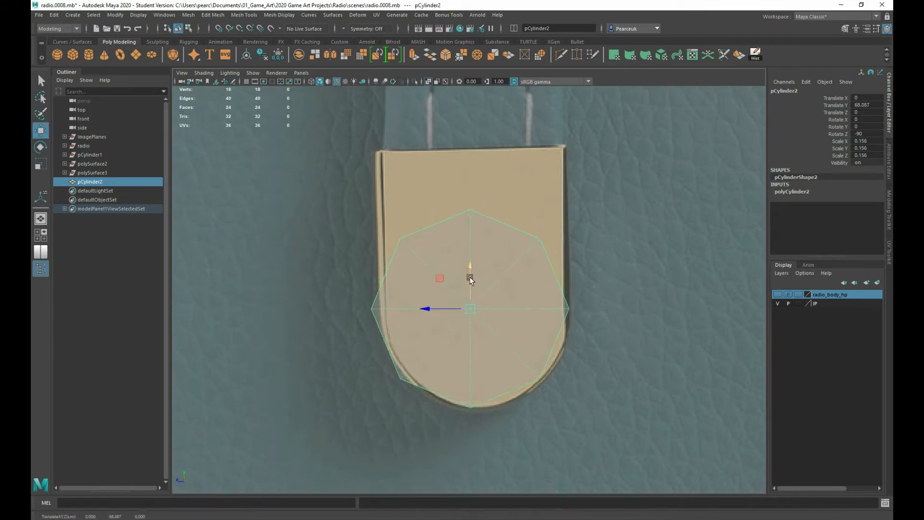
- Set the cylinder's Subdivisions Axis to 84
{"action": "key", "text": "t"}
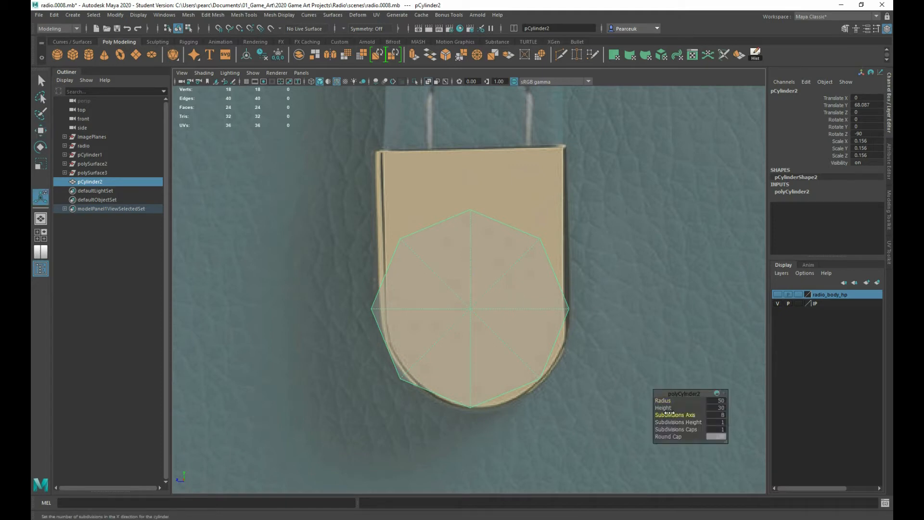
{"action": "left_click_drag", "start_coordinate": [669, 413], "coordinate": [889, 390]}
{"action": "scroll", "coordinate": [464, 355], "scroll_direction": "up", "scroll_amount": 5}
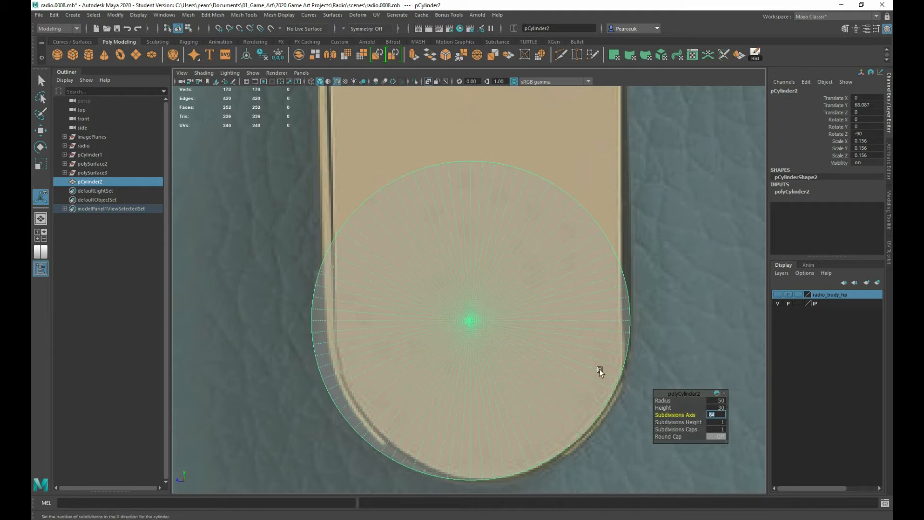
- Select the cylinder cap's vertical and horizontal centre edges to check whether its segments divide evenly into quarters
{"action": "right_click_drag", "start_coordinate": [471, 243], "coordinate": [472, 217]}
{"action": "double_click", "coordinate": [472, 198]}
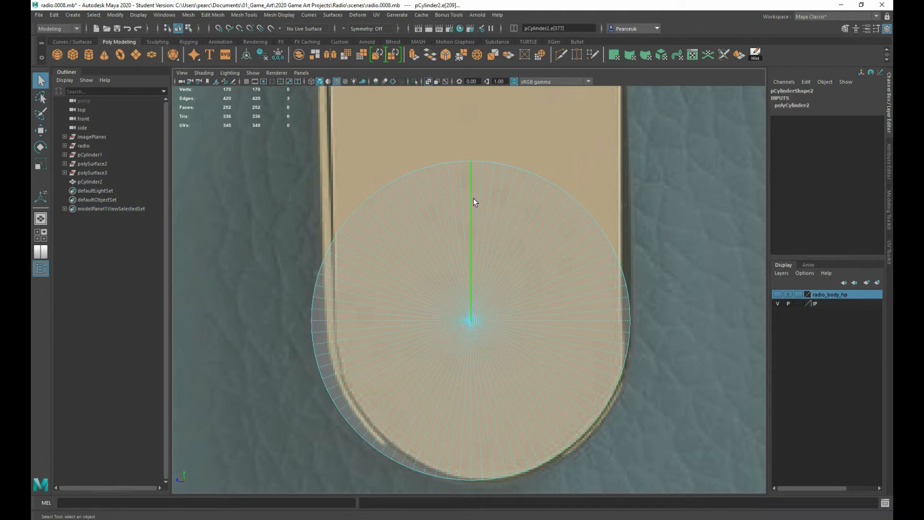
{"action": "left_click", "coordinate": [577, 320], "text": "shift"}
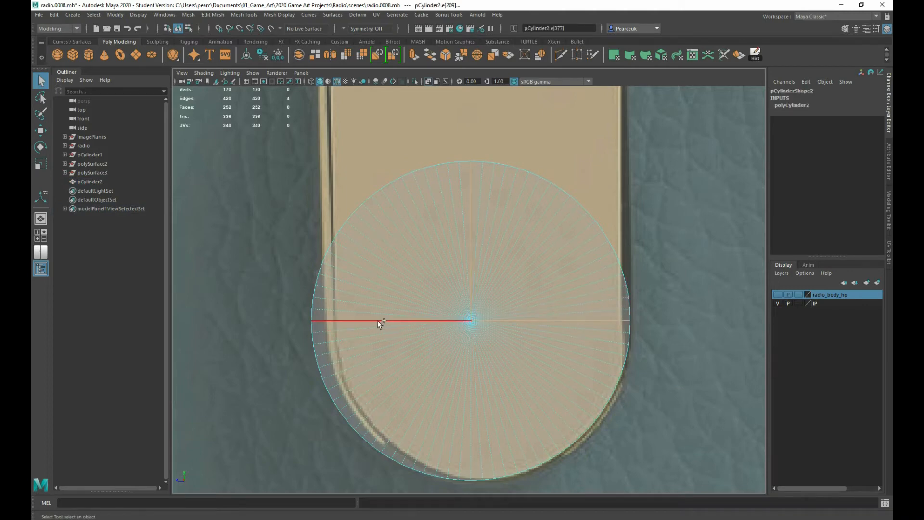
{"action": "left_click", "coordinate": [384, 320], "text": "shift"}
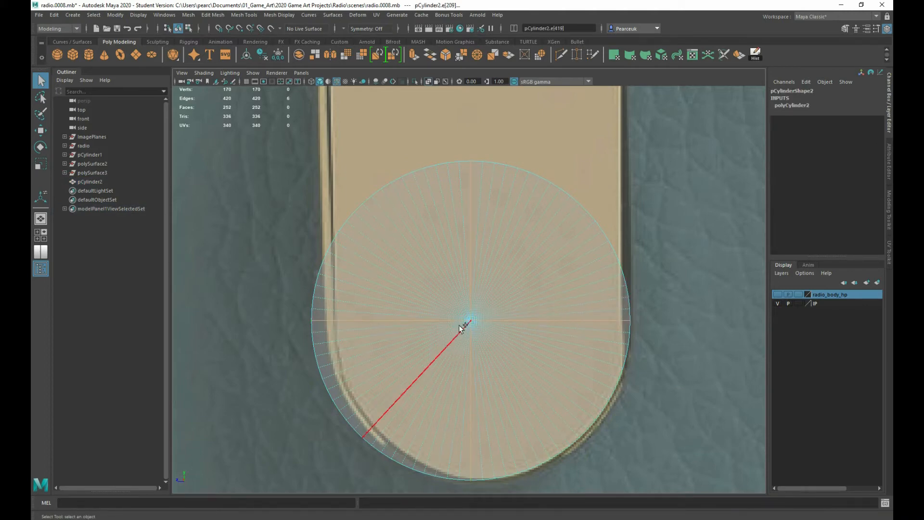
{"action": "left_click", "coordinate": [510, 211], "text": "shift"}
{"action": "scroll", "coordinate": [533, 339], "scroll_direction": "down", "scroll_amount": 3}
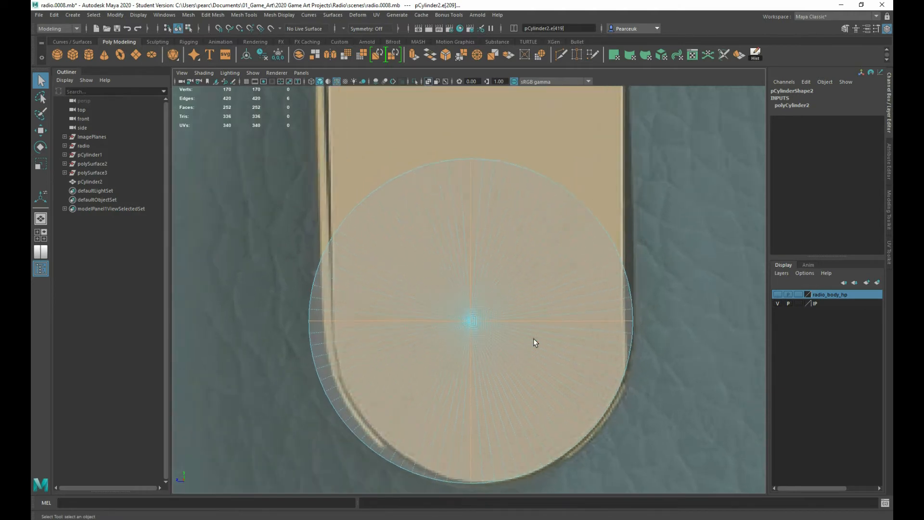
{"action": "middle_click_drag", "start_coordinate": [511, 360], "coordinate": [514, 314], "text": "alt"}
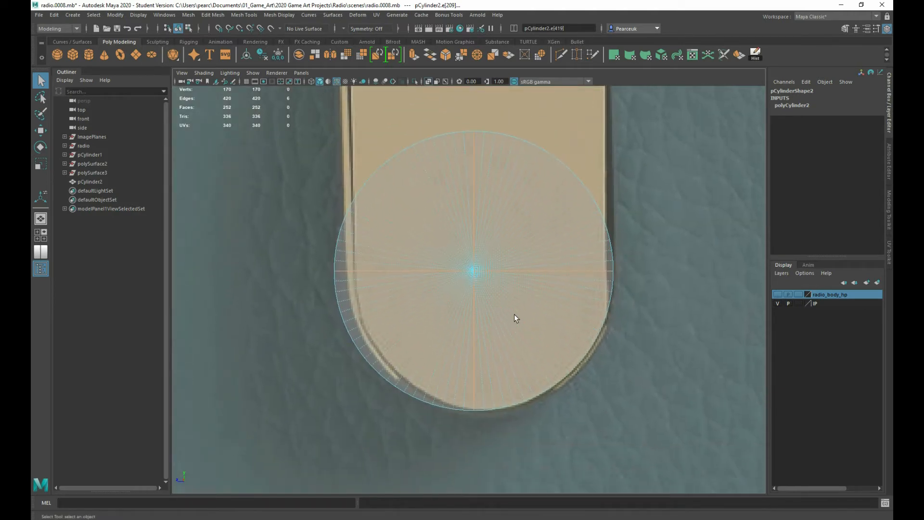
- Scale the whole cylinder uniformly to about 0.148 to match the width of the clasp in the reference image
{"action": "right_click_drag", "start_coordinate": [498, 217], "coordinate": [486, 221]}
{"action": "key", "text": "r"}
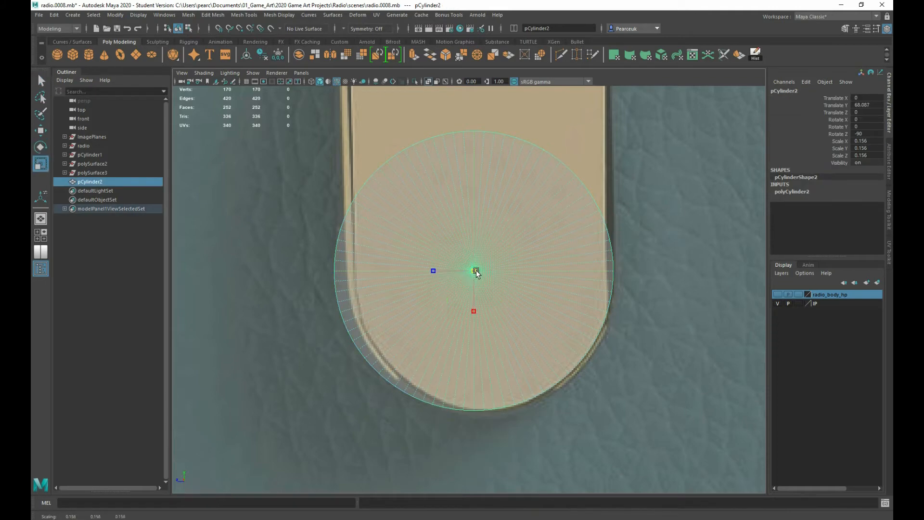
{"action": "mouse_move", "coordinate": [474, 270]}
{"action": "left_mouse_down"}
{"action": "mouse_move", "coordinate": [463, 267]}
{"action": "mouse_move", "coordinate": [481, 258]}
{"action": "left_mouse_up"}
{"action": "key", "text": "w"}
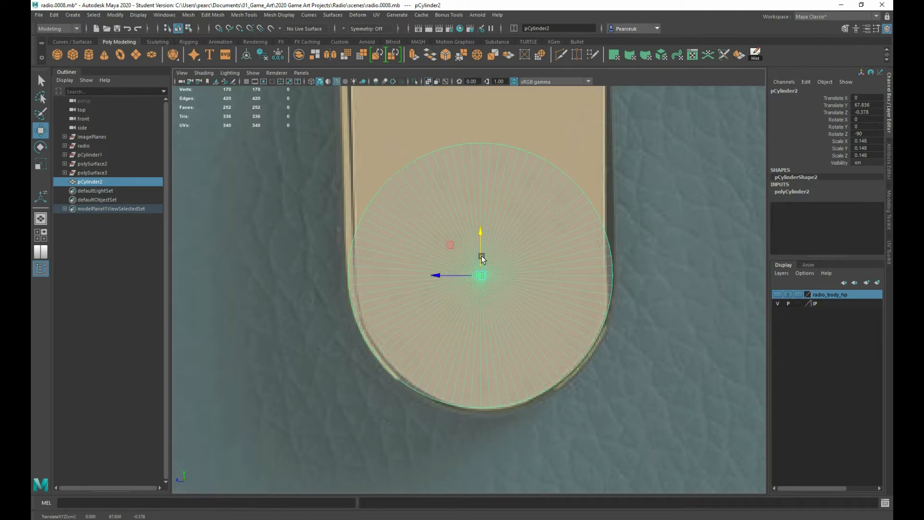
{"action": "key", "text": "ctrl+z"}
{"action": "key", "text": "ctrl+z"}
{"action": "key", "text": "space"}
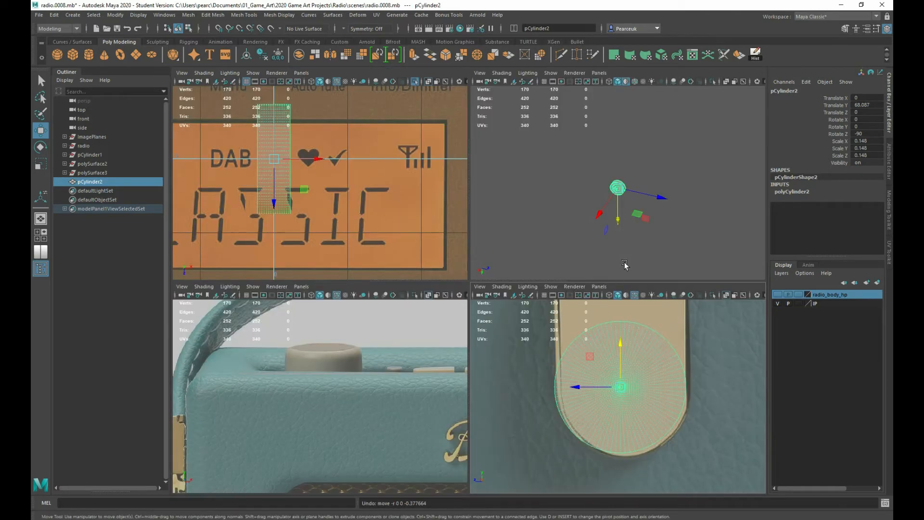
{"action": "key", "text": "space"}
{"action": "key", "text": "space"}
{"action": "key", "text": "space"}
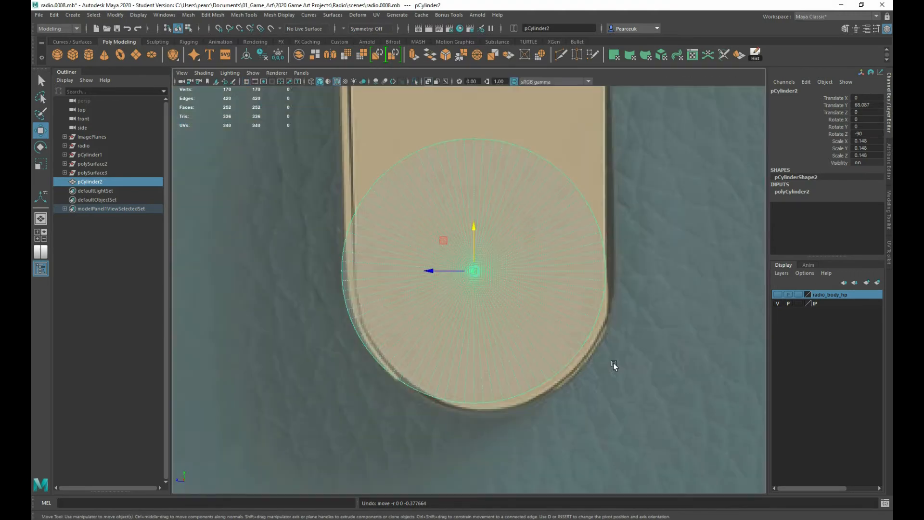
- Delete all faces of the cylinder's upper half, leaving the lower half for the clasp's rounded end
{"action": "scroll", "coordinate": [506, 265], "scroll_direction": "up", "scroll_amount": 2}
{"action": "right_click_drag", "start_coordinate": [509, 251], "coordinate": [509, 276]}
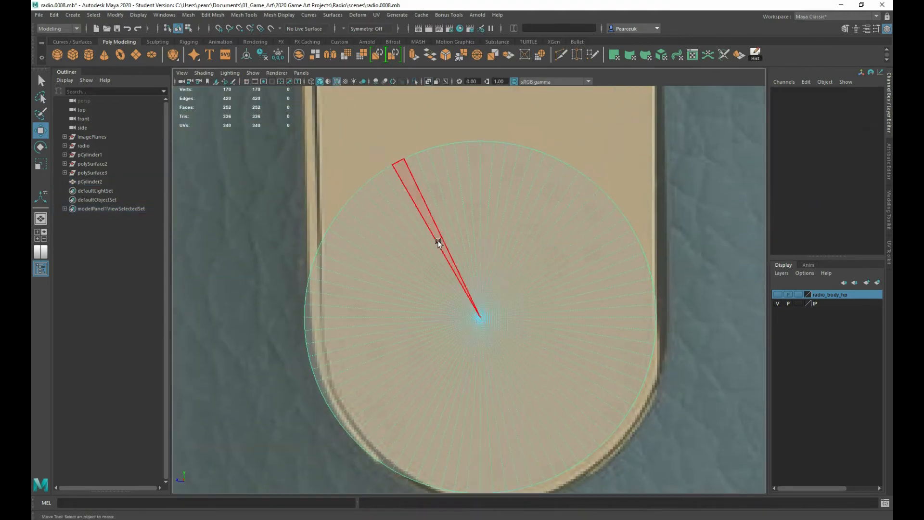
{"action": "scroll", "coordinate": [438, 241], "scroll_direction": "down", "scroll_amount": 2}
{"action": "left_click_drag", "start_coordinate": [303, 166], "coordinate": [724, 307]}
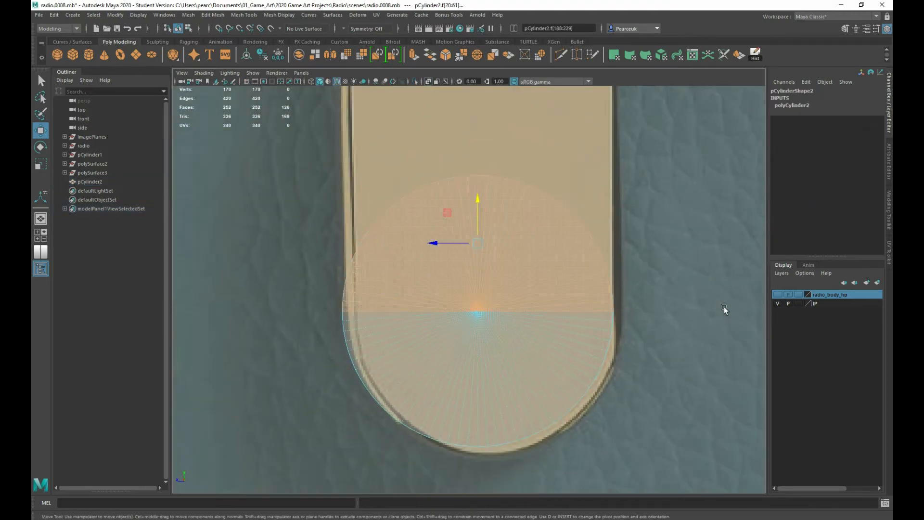
{"action": "key", "text": "Delete"}
- Extrude the half cylinder's open horizontal border edges and move them straight up to the clasp's top edge in the reference
{"action": "right_click_drag", "start_coordinate": [472, 303], "coordinate": [472, 267]}
{"action": "right_click_drag", "start_coordinate": [444, 333], "coordinate": [401, 288]}
{"action": "double_click", "coordinate": [402, 311]}
{"action": "scroll", "coordinate": [415, 261], "scroll_direction": "down", "scroll_amount": 1}
{"action": "scroll", "coordinate": [398, 274], "scroll_direction": "down", "scroll_amount": 2}
{"action": "scroll", "coordinate": [398, 274], "scroll_direction": "down", "scroll_amount": 1}
{"action": "key", "text": "w"}
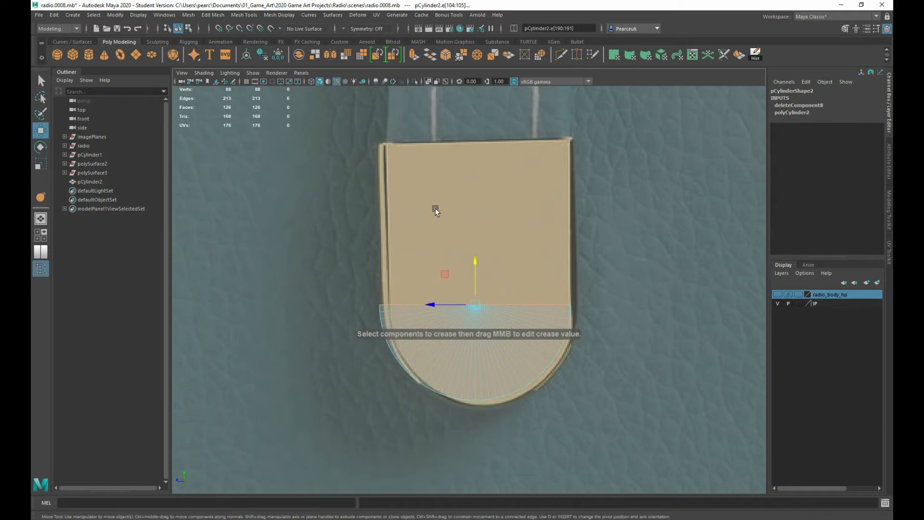
{"action": "left_click_drag", "start_coordinate": [473, 257], "coordinate": [461, 136]}
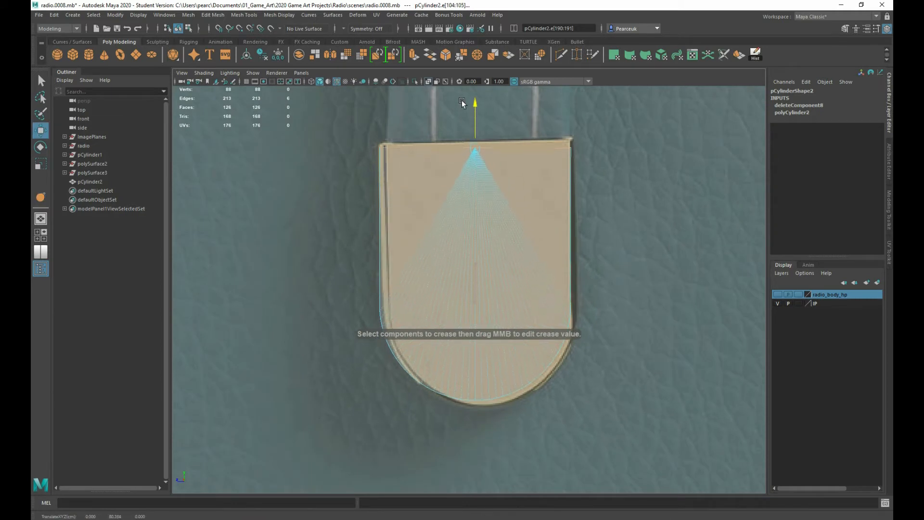
{"action": "key", "text": "ctrl+z"}
{"action": "right_click_drag", "start_coordinate": [456, 238], "coordinate": [455, 263], "text": "shift"}
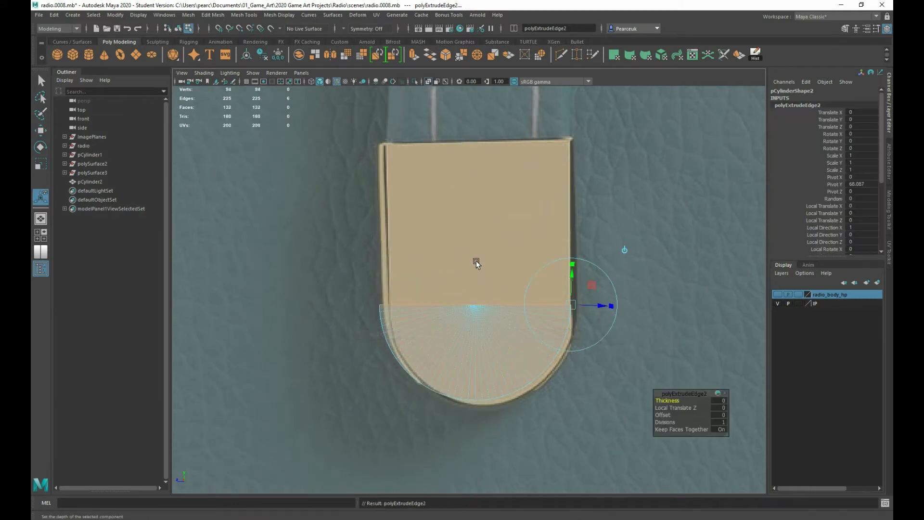
{"action": "key", "text": "w"}
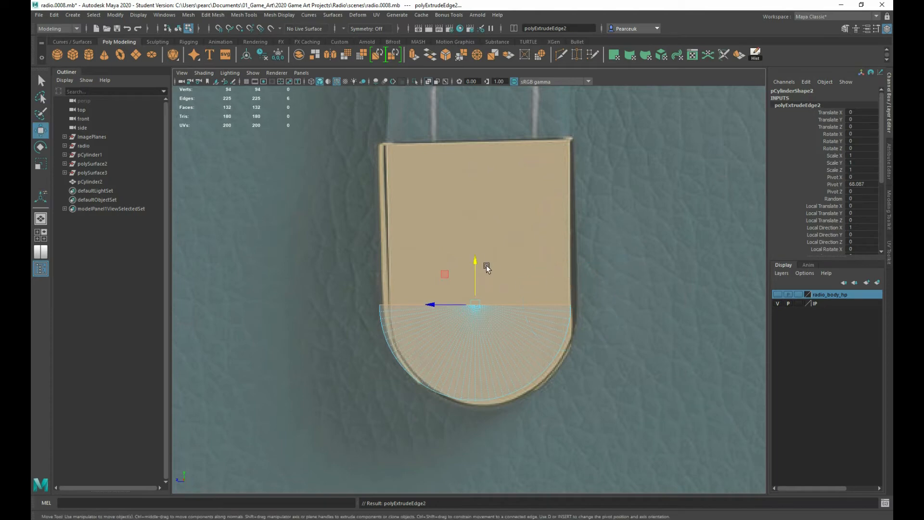
{"action": "left_click_drag", "start_coordinate": [476, 265], "coordinate": [448, 104]}
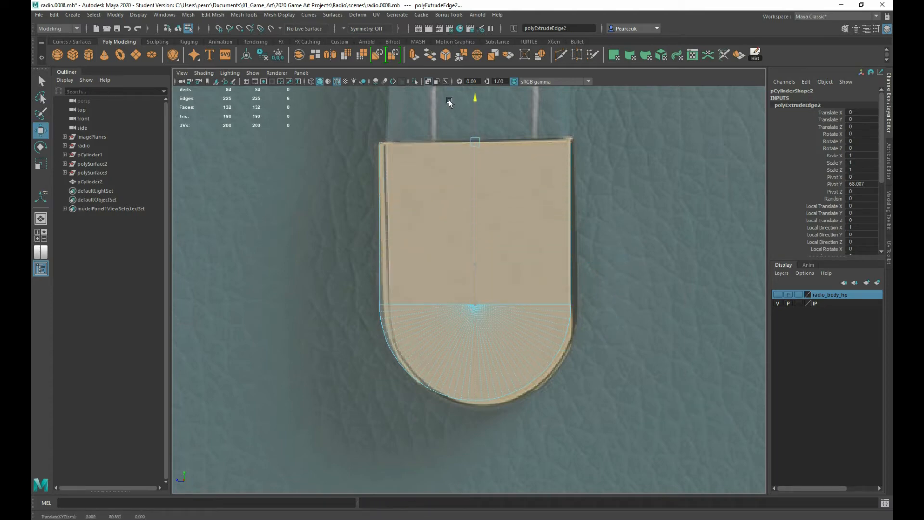
- Show the grid in the perspective view and examine the extruded clasp's shape and orientation
{"action": "key", "text": "space"}
{"action": "key", "text": "space"}
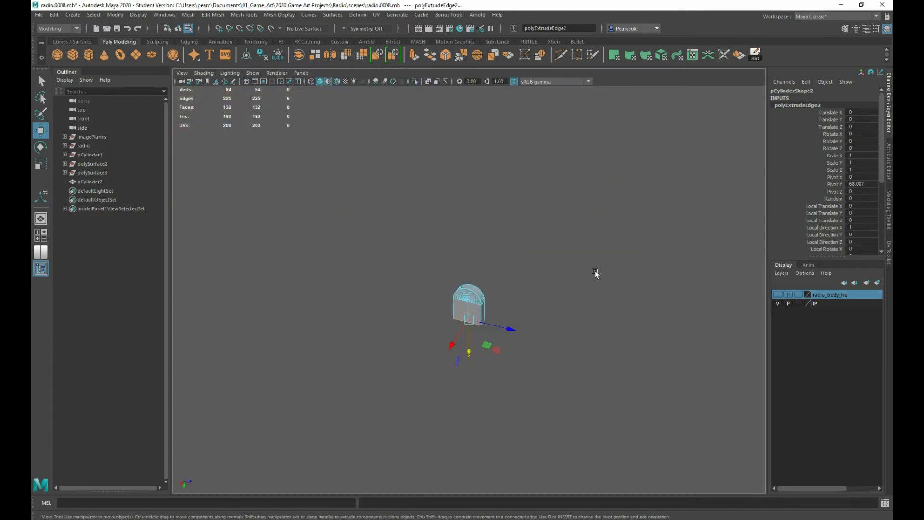
{"action": "scroll", "coordinate": [595, 274], "scroll_direction": "up", "scroll_amount": 5}
{"action": "left_click_drag", "start_coordinate": [519, 313], "coordinate": [483, 268], "text": "alt"}
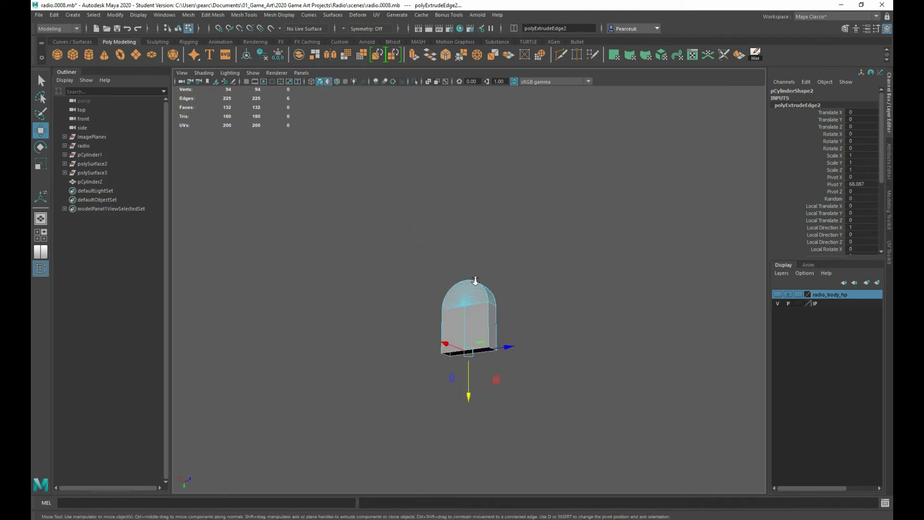
{"action": "right_click_drag", "start_coordinate": [475, 282], "coordinate": [472, 292], "text": "alt"}
{"action": "left_click_drag", "start_coordinate": [439, 291], "coordinate": [481, 319], "text": "alt"}
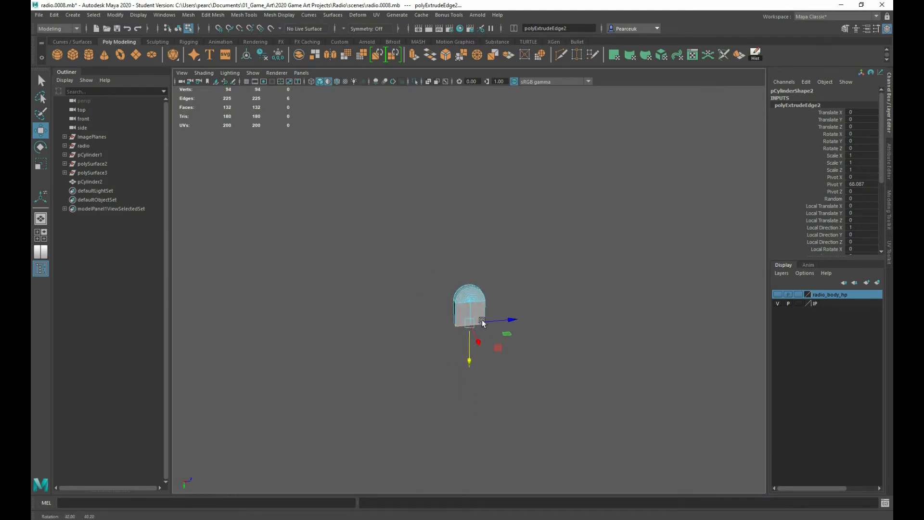
{"action": "left_click", "coordinate": [246, 82]}
{"action": "left_click_drag", "start_coordinate": [355, 196], "coordinate": [425, 223], "text": "alt"}
{"action": "scroll", "coordinate": [436, 235], "scroll_direction": "up", "scroll_amount": 3}
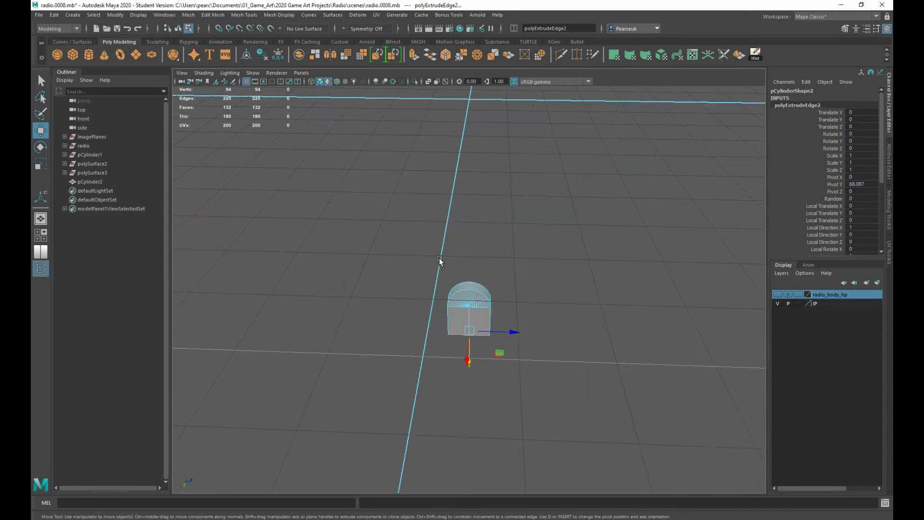
- Select the flat rectangular face on one half of the clasp's straight section and hide the perspective view's grid
{"action": "key", "text": "space"}
{"action": "key", "text": "space"}
{"action": "scroll", "coordinate": [478, 290], "scroll_direction": "up", "scroll_amount": 2}
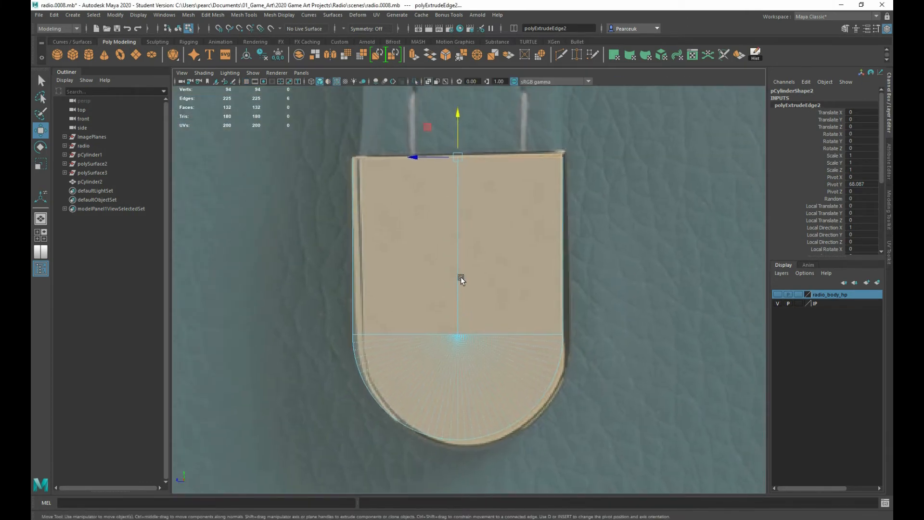
{"action": "right_click_drag", "start_coordinate": [460, 261], "coordinate": [458, 284]}
{"action": "left_click", "coordinate": [437, 201]}
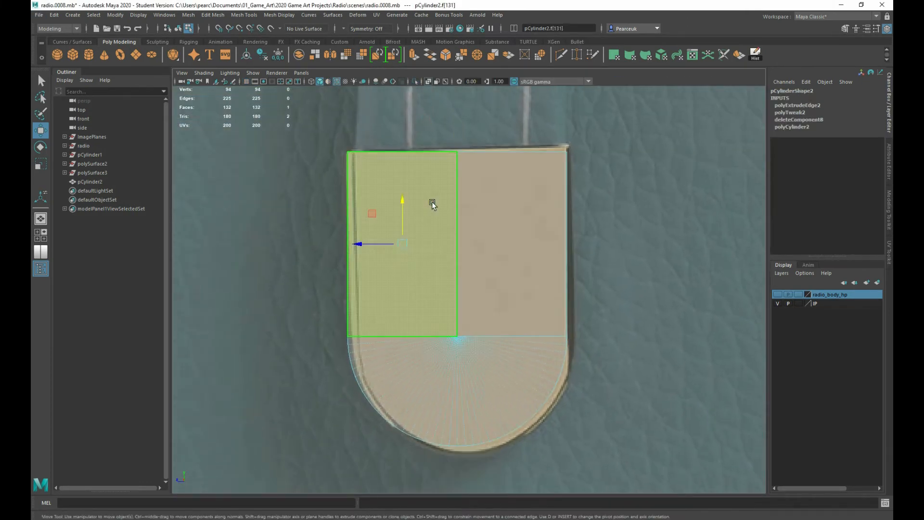
{"action": "key", "text": "space"}
{"action": "key", "text": "space"}
{"action": "left_click_drag", "start_coordinate": [516, 192], "coordinate": [615, 186], "text": "alt"}
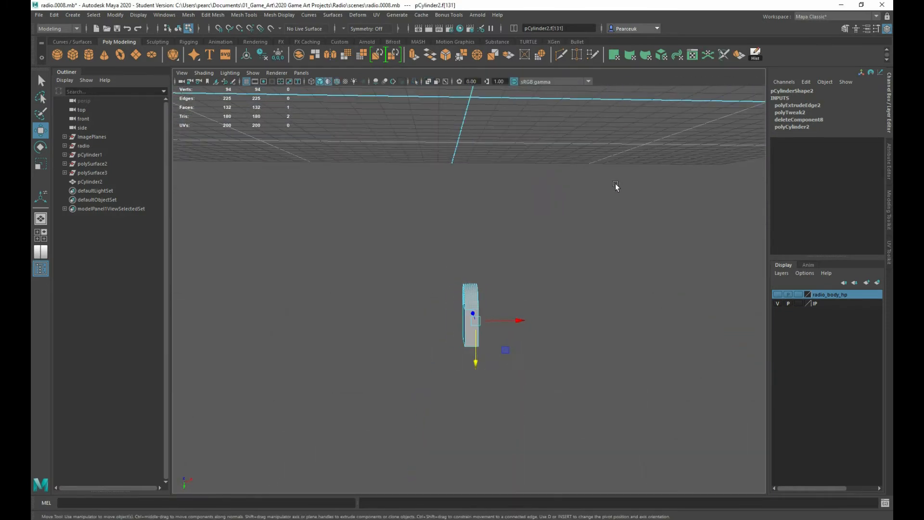
{"action": "left_click_drag", "start_coordinate": [235, 90], "coordinate": [441, 293], "text": "alt"}
{"action": "right_click_drag", "start_coordinate": [441, 292], "coordinate": [490, 337], "text": "alt"}
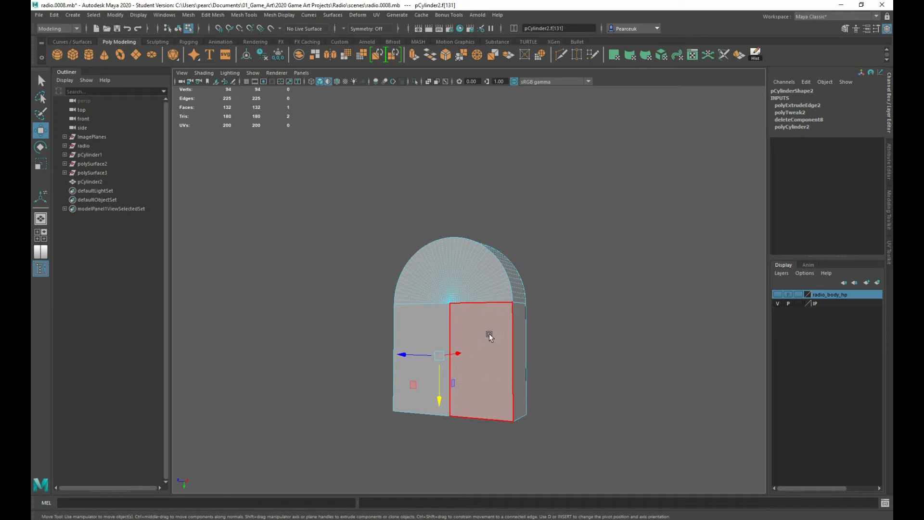
- Delete all faces on one flat side of the arched piece, including both rectangular faces and the rounded fan of triangles
{"action": "left_click", "coordinate": [490, 336]}
{"action": "left_click", "coordinate": [425, 312], "text": "shift"}
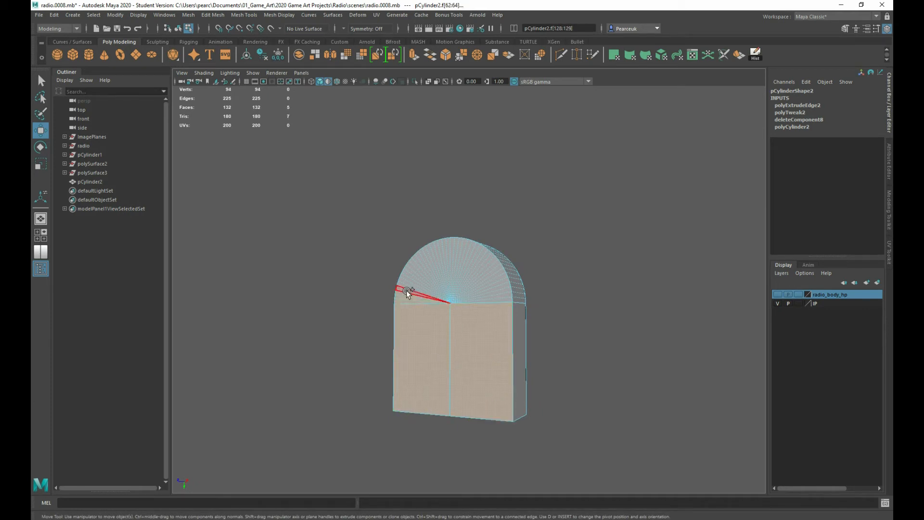
{"action": "mouse_move", "coordinate": [407, 288]}
{"action": "left_mouse_down"}
{"action": "mouse_move", "coordinate": [449, 266]}
{"action": "mouse_move", "coordinate": [468, 268]}
{"action": "mouse_move", "coordinate": [480, 302]}
{"action": "mouse_move", "coordinate": [363, 317]}
{"action": "mouse_move", "coordinate": [420, 330]}
{"action": "mouse_move", "coordinate": [441, 272]}
{"action": "mouse_move", "coordinate": [437, 280]}
{"action": "left_mouse_up"}
{"action": "key", "text": "Delete"}
{"action": "key", "text": "q"}
- Connect the ring of crosswise edges around the piece's side wall to add five evenly spaced edge loops
{"action": "left_click_drag", "start_coordinate": [501, 309], "coordinate": [482, 309], "text": "alt"}
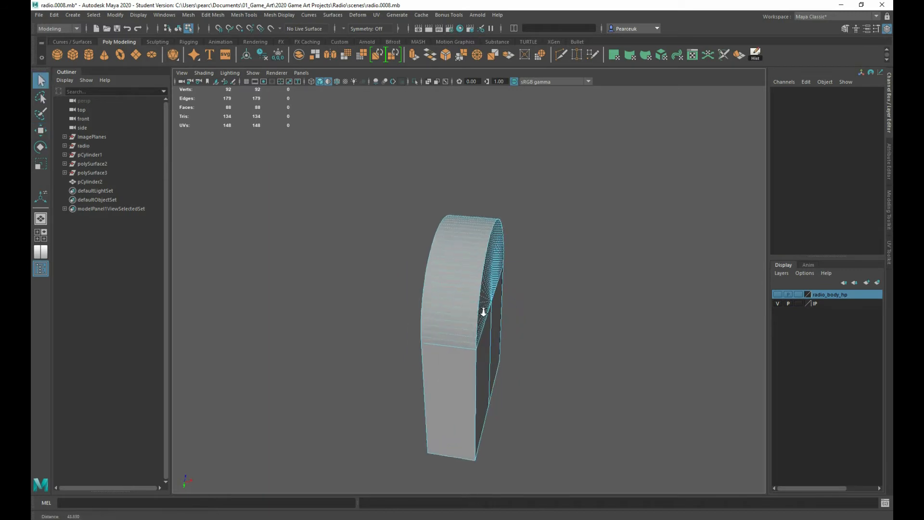
{"action": "right_click_drag", "start_coordinate": [439, 293], "coordinate": [446, 274]}
{"action": "left_click", "coordinate": [442, 347]}
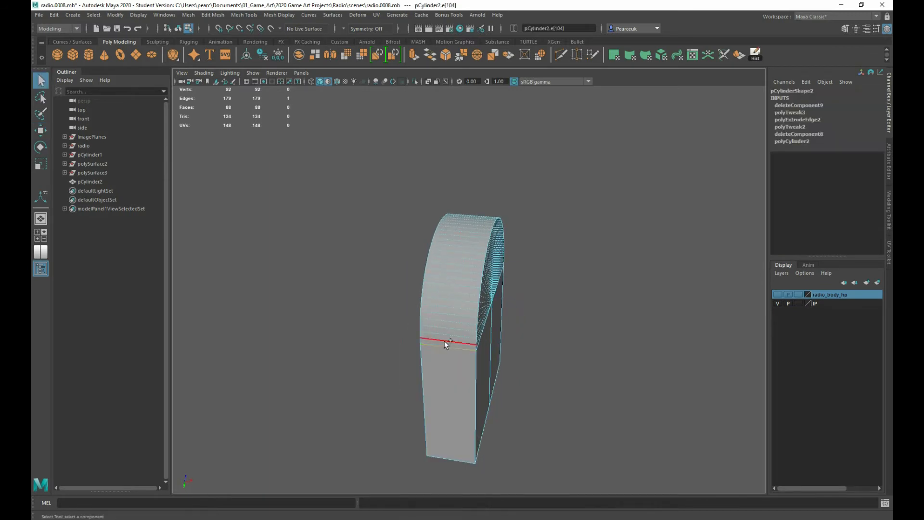
{"action": "double_click", "coordinate": [442, 347]}
{"action": "left_click_drag", "start_coordinate": [438, 342], "coordinate": [450, 318], "text": "alt"}
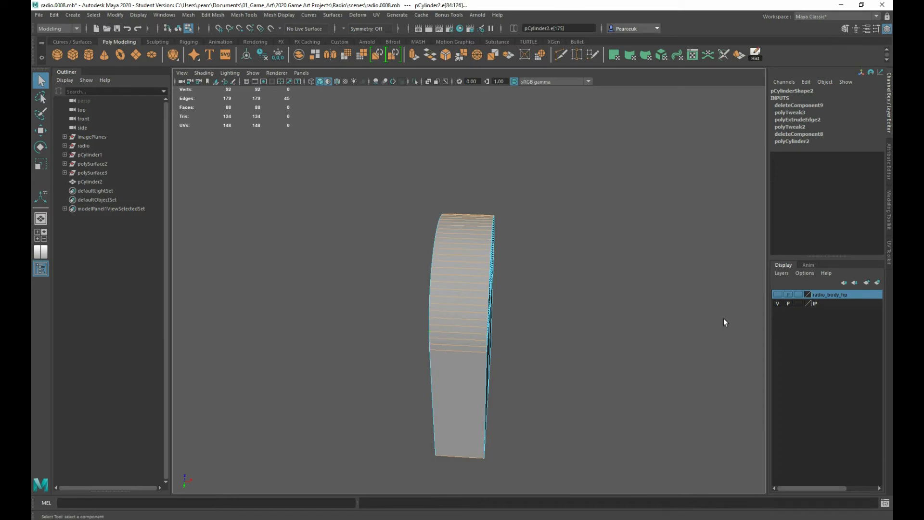
{"action": "left_click", "coordinate": [889, 178]}
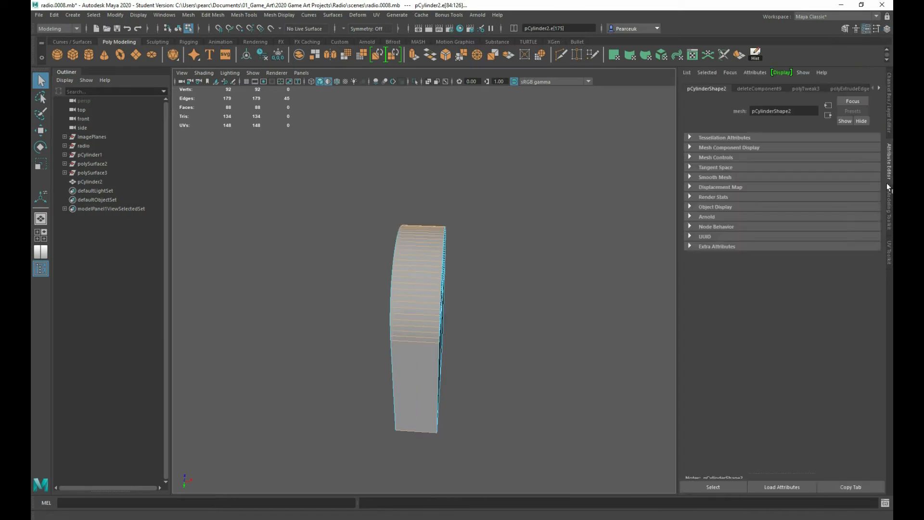
{"action": "left_click", "coordinate": [890, 240]}
{"action": "left_click", "coordinate": [814, 350]}
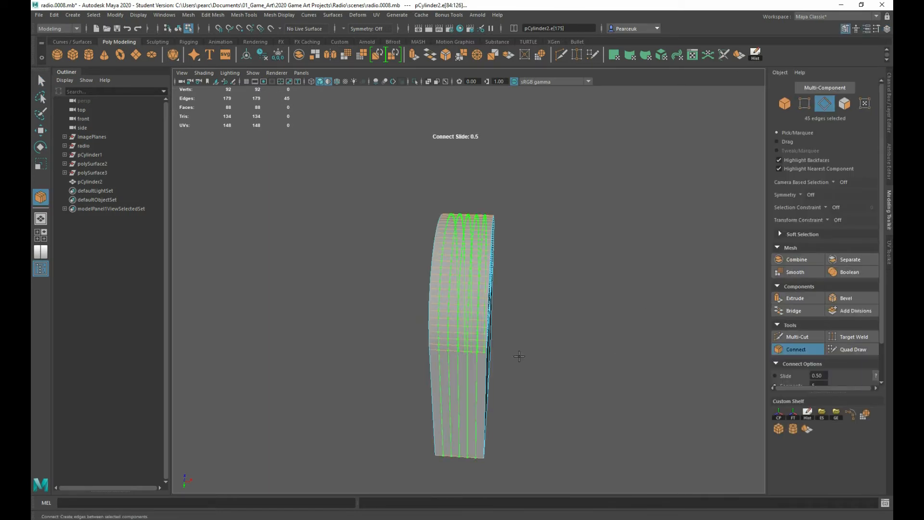
{"action": "key", "text": "q"}
- Move the whole arched piece along X in the front view to the radio's side edge, over the handle strap fitting
{"action": "left_click_drag", "start_coordinate": [419, 296], "coordinate": [488, 279], "text": "alt"}
{"action": "left_click_drag", "start_coordinate": [481, 299], "coordinate": [475, 314], "text": "alt"}
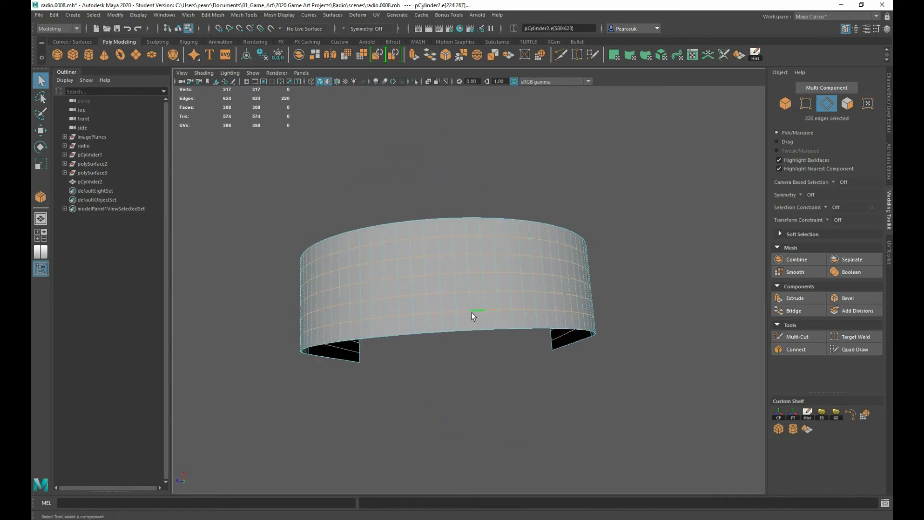
{"action": "key", "text": "space"}
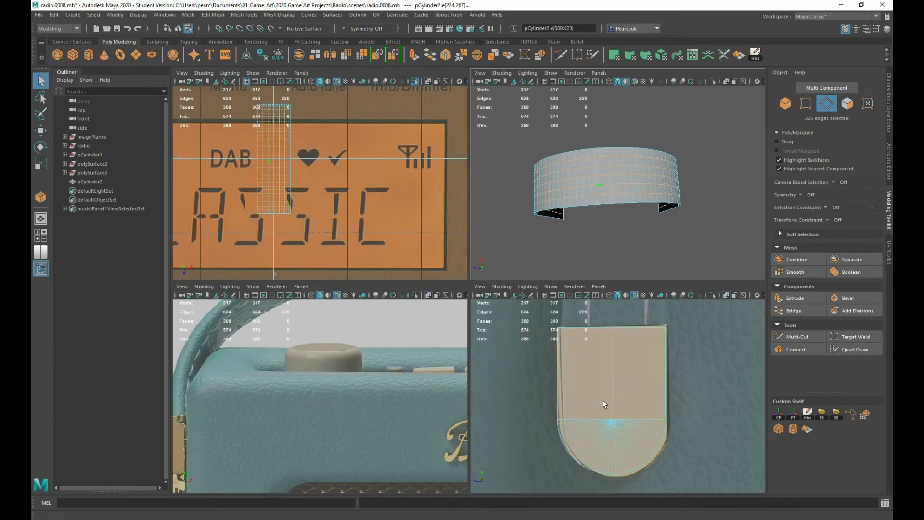
{"action": "key", "text": "space"}
{"action": "left_click_drag", "start_coordinate": [535, 242], "coordinate": [450, 293], "text": "alt"}
{"action": "right_click_drag", "start_coordinate": [450, 293], "coordinate": [455, 309]}
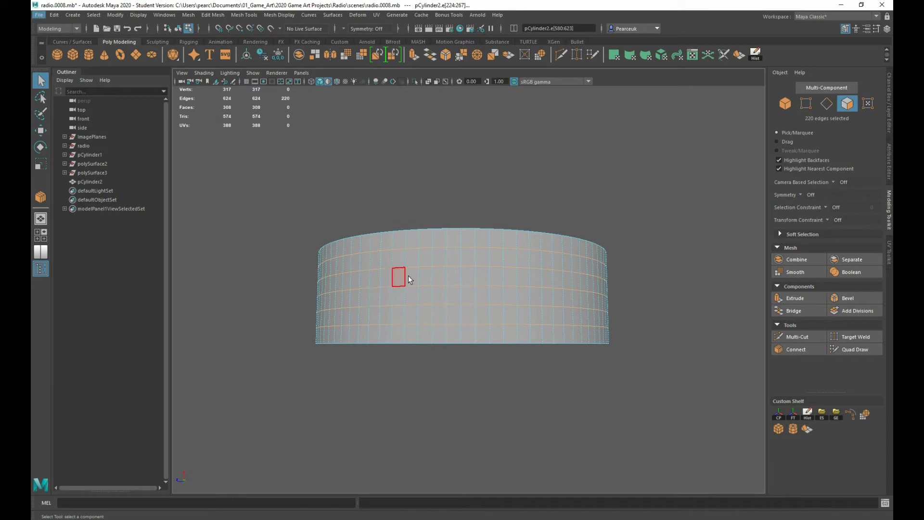
{"action": "right_click_drag", "start_coordinate": [413, 275], "coordinate": [432, 257]}
{"action": "key", "text": "space"}
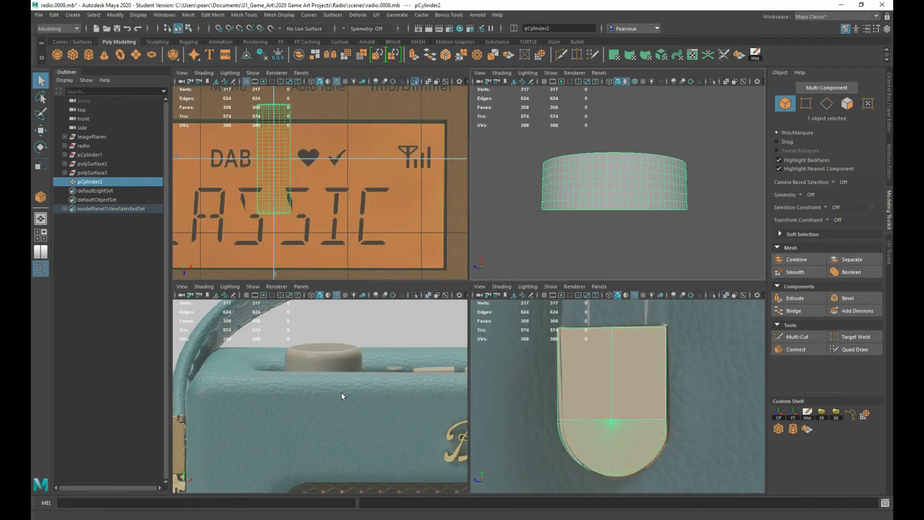
{"action": "scroll", "coordinate": [342, 390], "scroll_direction": "down", "scroll_amount": 8}
{"action": "middle_click_drag", "start_coordinate": [345, 391], "coordinate": [289, 343], "text": "alt"}
{"action": "scroll", "coordinate": [291, 342], "scroll_direction": "up", "scroll_amount": 3}
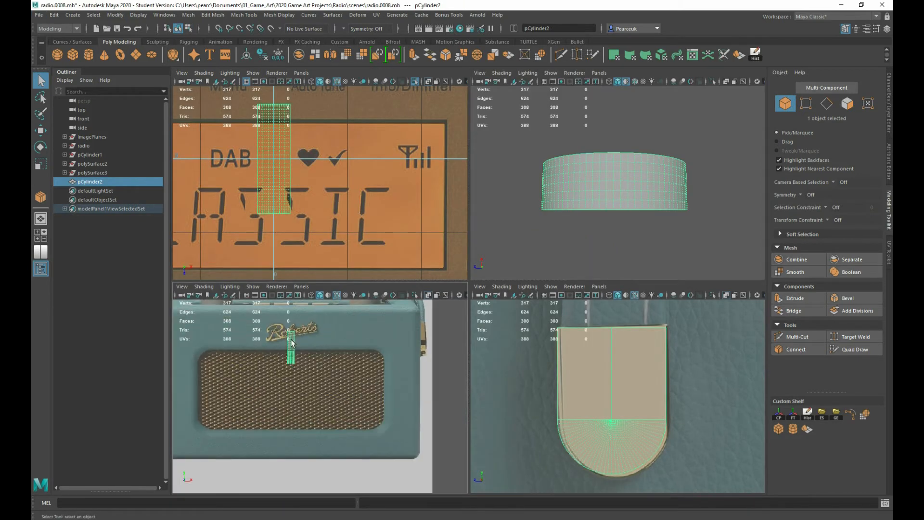
{"action": "right_click_drag", "start_coordinate": [292, 343], "coordinate": [290, 342]}
{"action": "key", "text": "w"}
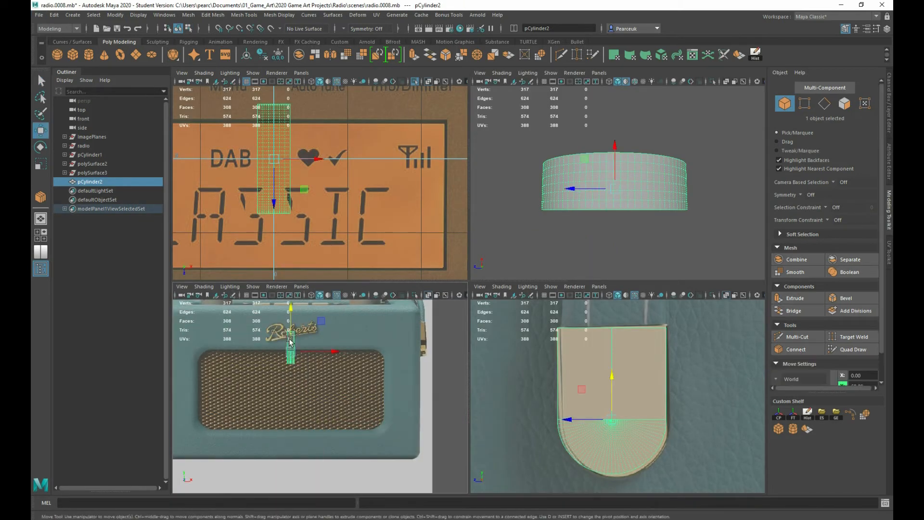
{"action": "left_click_drag", "start_coordinate": [318, 352], "coordinate": [449, 358]}
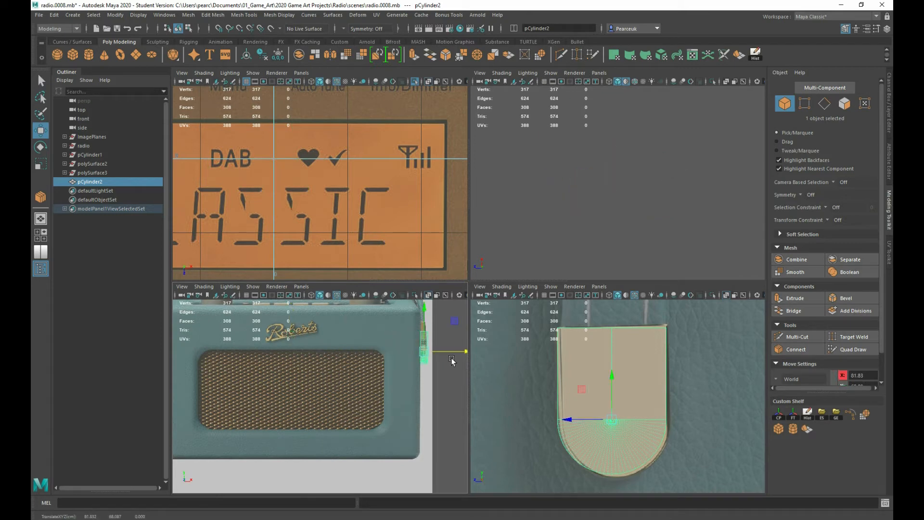
{"action": "key", "text": "f"}
{"action": "scroll", "coordinate": [310, 369], "scroll_direction": "down", "scroll_amount": 2}
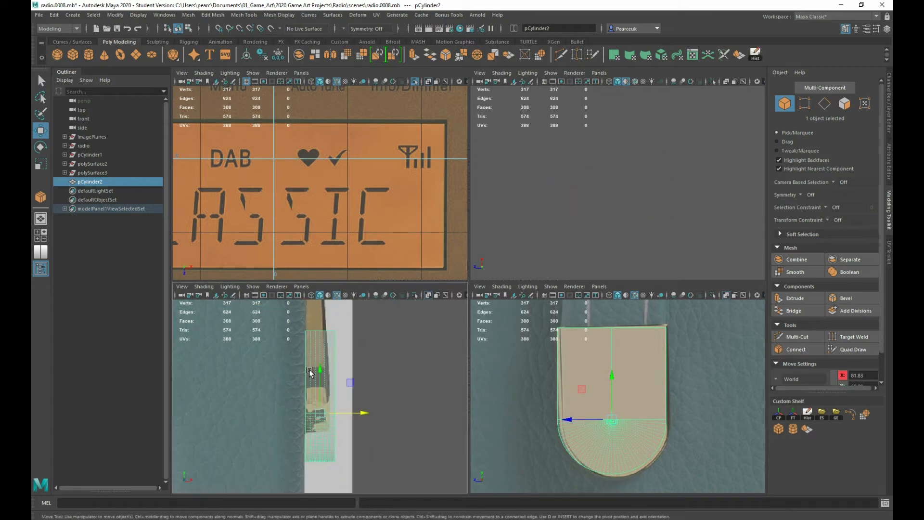
{"action": "key", "text": "r"}
{"action": "left_click_drag", "start_coordinate": [360, 413], "coordinate": [361, 413]}
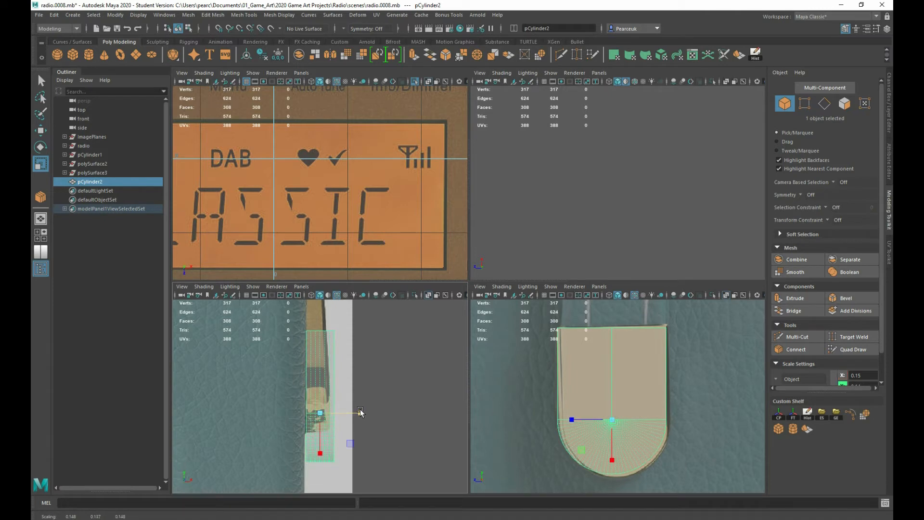
{"action": "key", "text": "ctrl+z"}
- Snap the piece's pivot to its side facing the radio and scale down its thickness to match the strap fitting in the reference
{"action": "key", "text": "w"}
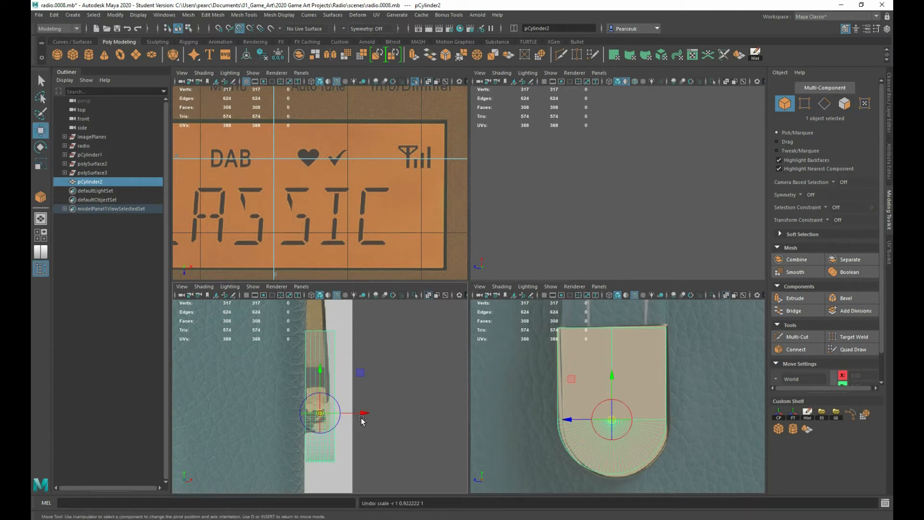
{"action": "key", "text": "r"}
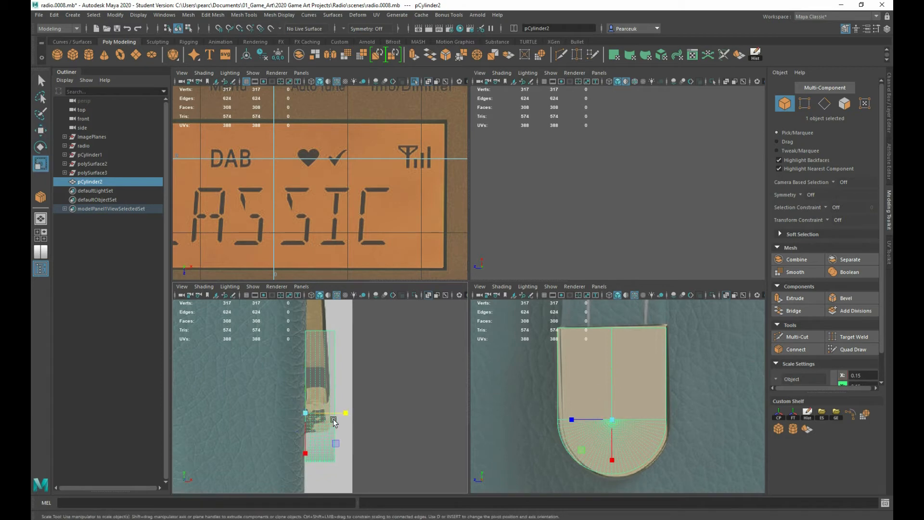
{"action": "left_click_drag", "start_coordinate": [335, 421], "coordinate": [333, 411]}
{"action": "scroll", "coordinate": [333, 411], "scroll_direction": "down", "scroll_amount": 3}
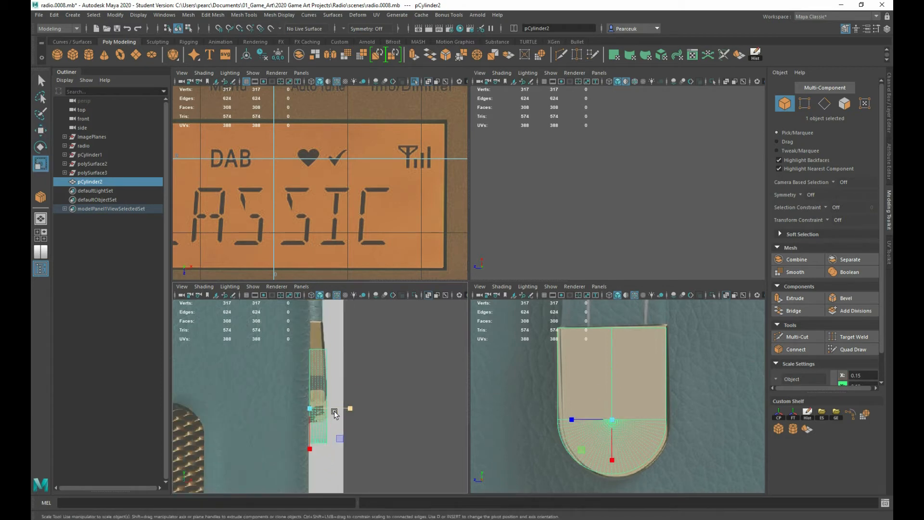
{"action": "scroll", "coordinate": [333, 411], "scroll_direction": "down", "scroll_amount": 5}
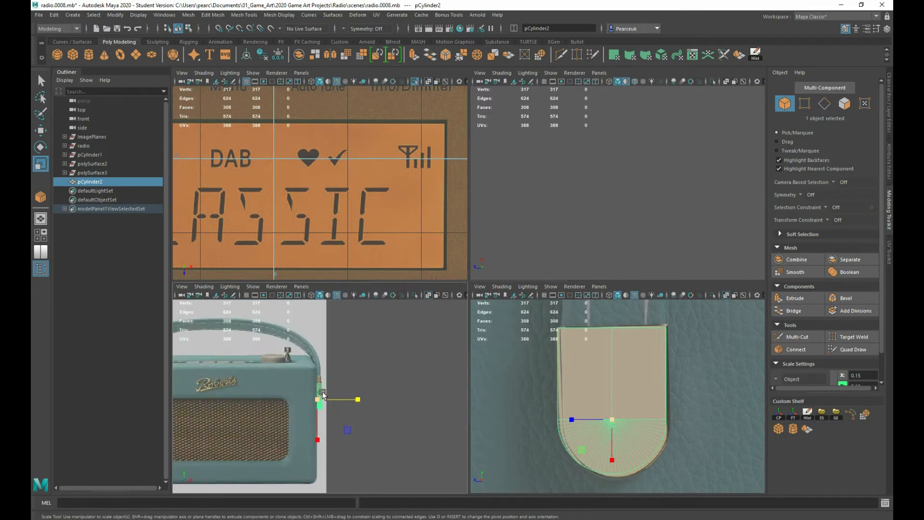
- Examine the piece against the side reference image and its curved end wall in perspective, with face selection active
{"action": "key", "text": "space"}
{"action": "scroll", "coordinate": [423, 324], "scroll_direction": "up", "scroll_amount": 3}
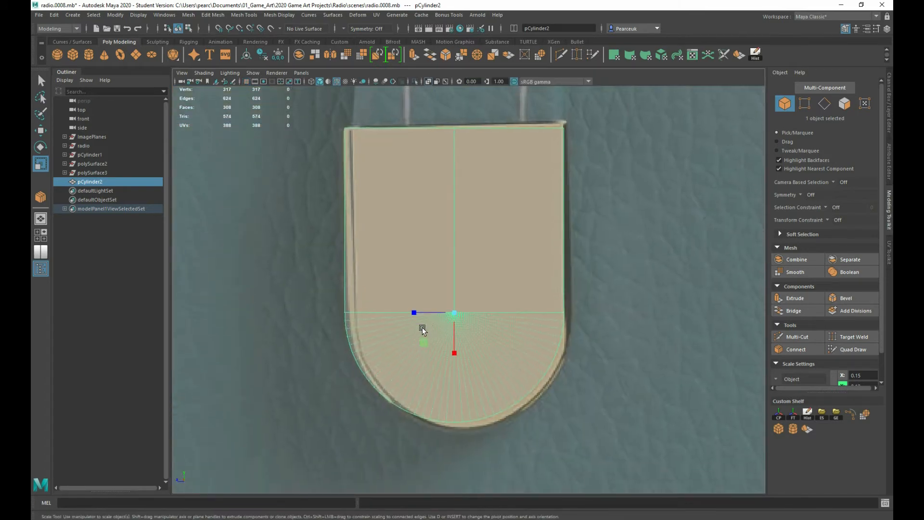
{"action": "right_click", "coordinate": [430, 257]}
{"action": "left_click", "coordinate": [430, 281]}
{"action": "key", "text": "space"}
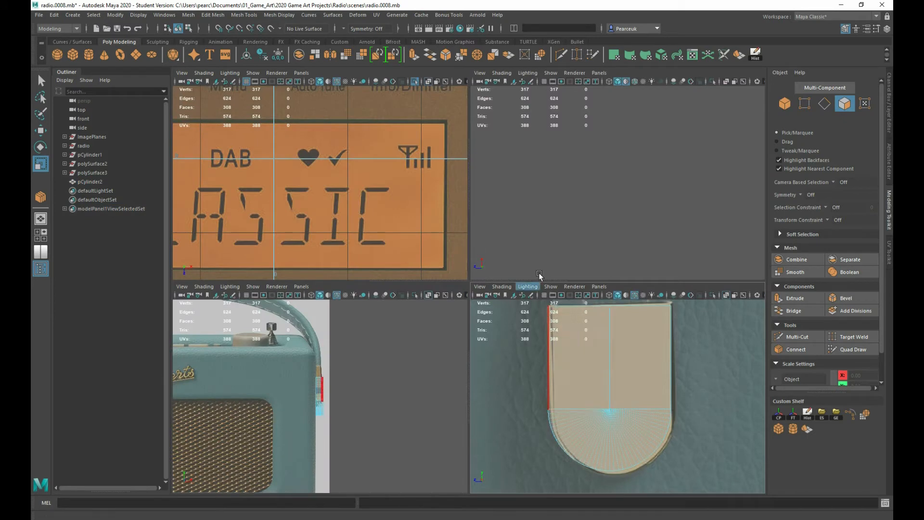
{"action": "right_click", "coordinate": [578, 195]}
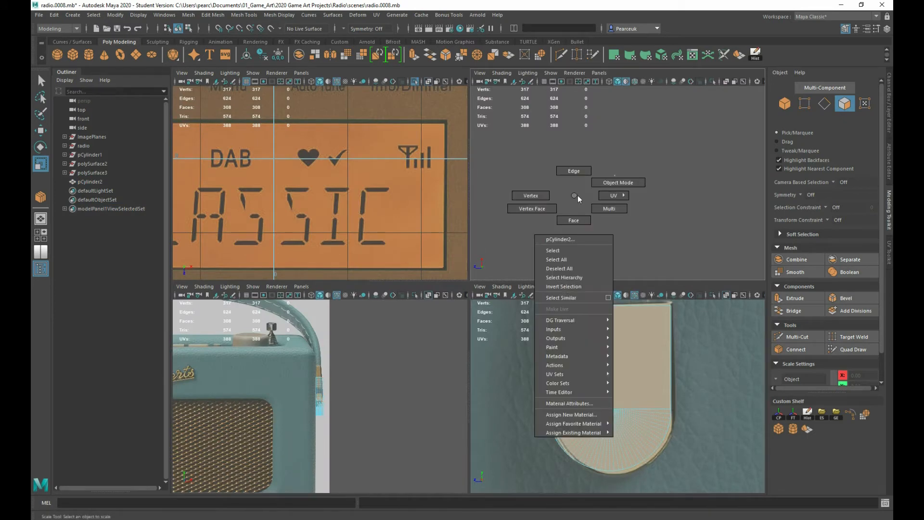
{"action": "left_click", "coordinate": [597, 170]}
{"action": "scroll", "coordinate": [626, 204], "scroll_direction": "down", "scroll_amount": 3}
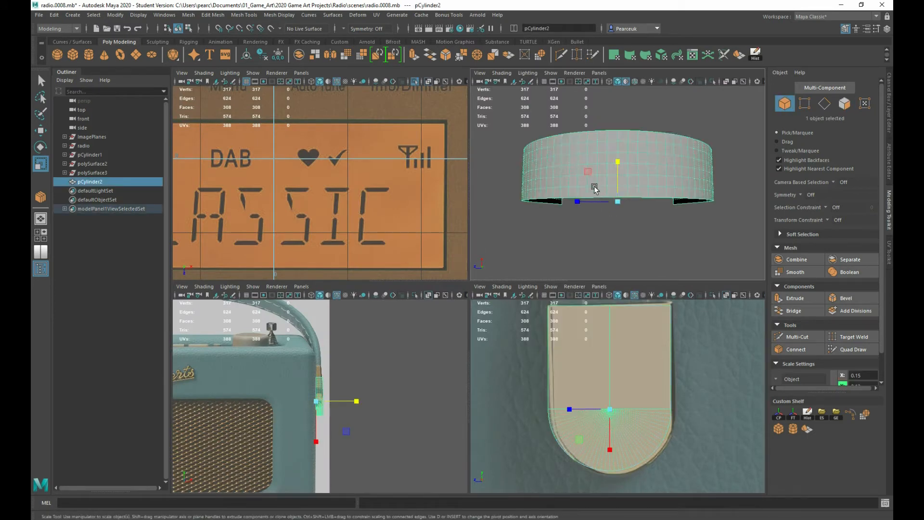
{"action": "scroll", "coordinate": [592, 186], "scroll_direction": "up", "scroll_amount": 8}
{"action": "scroll", "coordinate": [579, 185], "scroll_direction": "down", "scroll_amount": 5}
{"action": "left_click_drag", "start_coordinate": [579, 199], "coordinate": [579, 170], "text": "alt"}
{"action": "key", "text": "space"}
{"action": "left_click_drag", "start_coordinate": [428, 312], "coordinate": [426, 323], "text": "alt"}
{"action": "right_click_drag", "start_coordinate": [440, 294], "coordinate": [440, 311]}
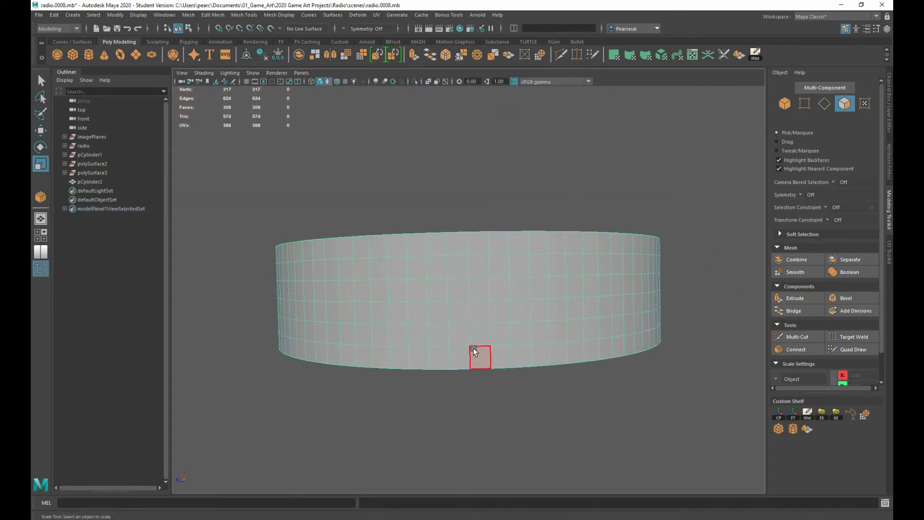
- Delete ten faces at the middle of the curved wall's open edge, forming two three-face-deep slots joined by a one-face-deep strip
{"action": "left_click", "coordinate": [474, 354]}
{"action": "left_click", "coordinate": [458, 353], "text": "shift"}
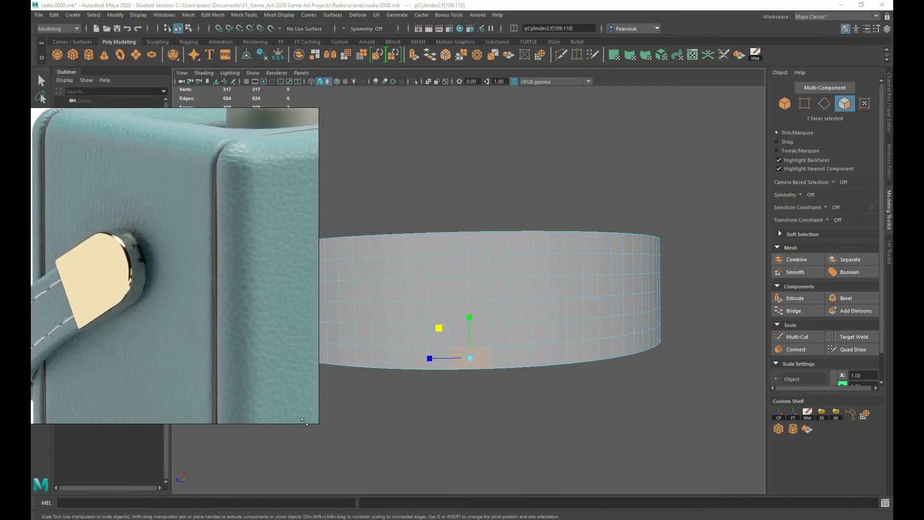
{"action": "left_click", "coordinate": [471, 337], "text": "shift"}
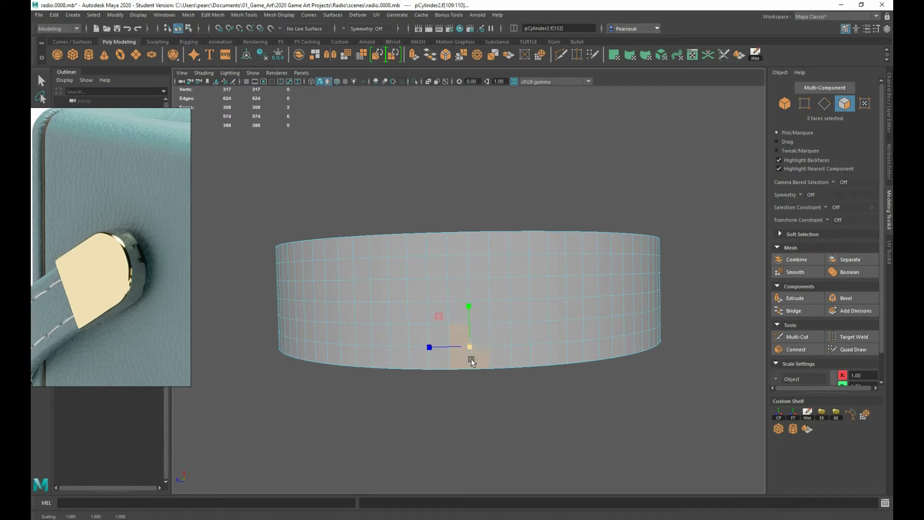
{"action": "left_click", "coordinate": [481, 333], "text": "shift"}
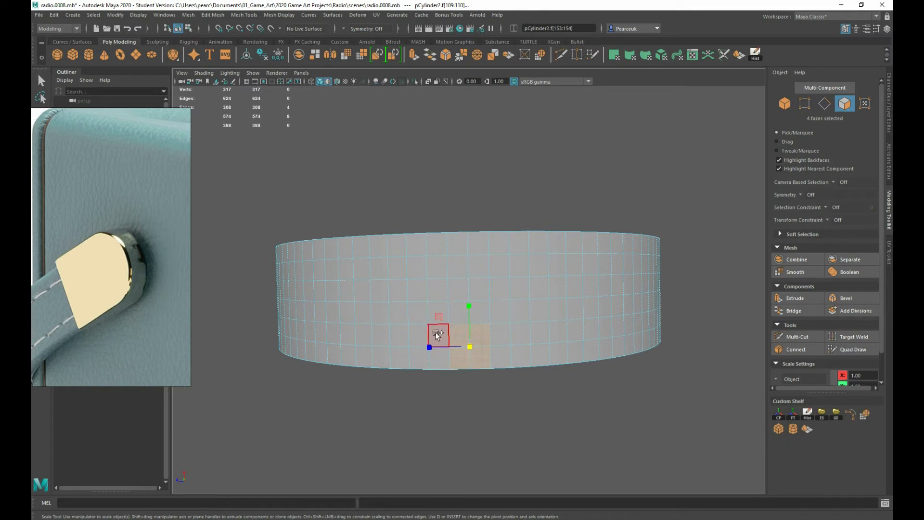
{"action": "left_click", "coordinate": [435, 372], "text": "shift"}
{"action": "left_click", "coordinate": [498, 338], "text": "shift"}
{"action": "left_click", "coordinate": [499, 355], "text": "shift"}
{"action": "key", "text": "Tab"}
{"action": "left_click_drag", "start_coordinate": [412, 297], "coordinate": [412, 357]}
{"action": "left_click_drag", "start_coordinate": [521, 310], "coordinate": [520, 362]}
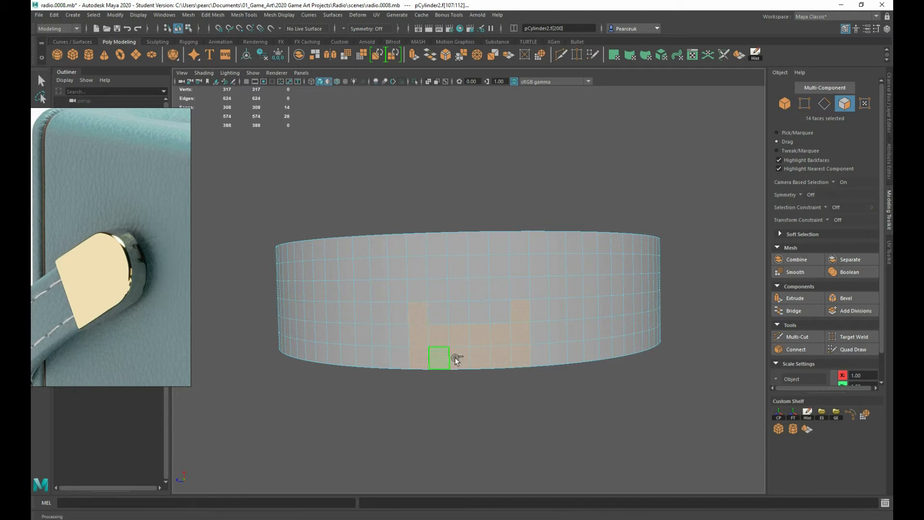
{"action": "left_click_drag", "start_coordinate": [499, 337], "coordinate": [455, 343], "text": "ctrl"}
{"action": "key", "text": "r"}
{"action": "key", "text": "Delete"}
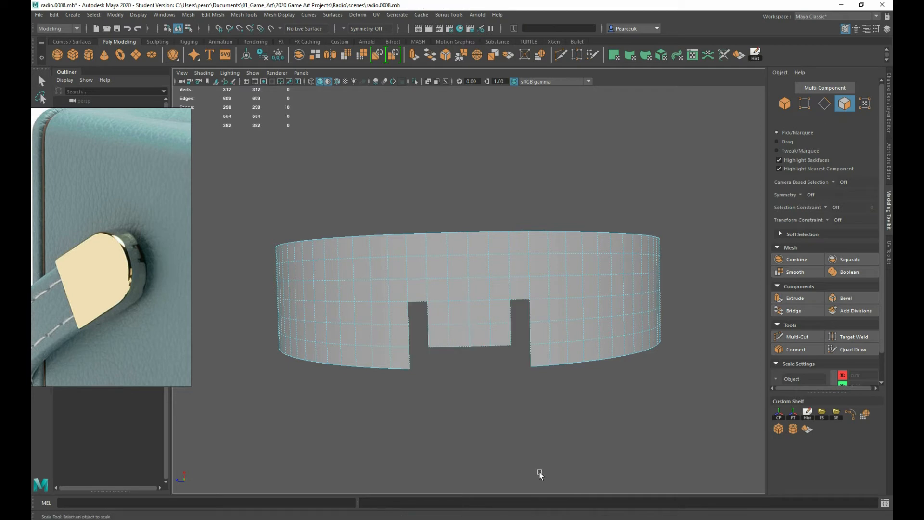
- Extrude all faces of the notched piece with a thickness of -0.4
{"action": "left_click_drag", "start_coordinate": [502, 353], "coordinate": [470, 275], "text": "alt"}
{"action": "key", "text": "space"}
{"action": "key", "text": "space"}
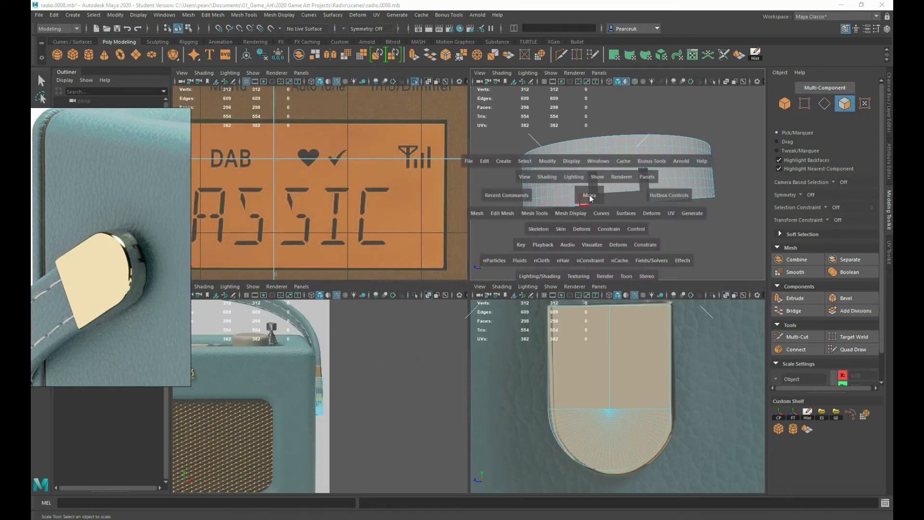
{"action": "left_click_drag", "start_coordinate": [542, 277], "coordinate": [496, 269], "text": "alt"}
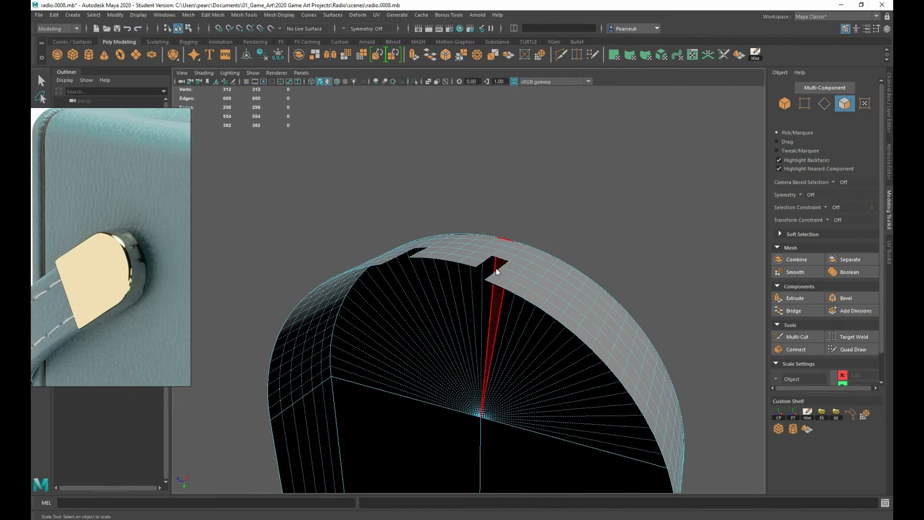
{"action": "right_click_drag", "start_coordinate": [496, 268], "coordinate": [509, 294]}
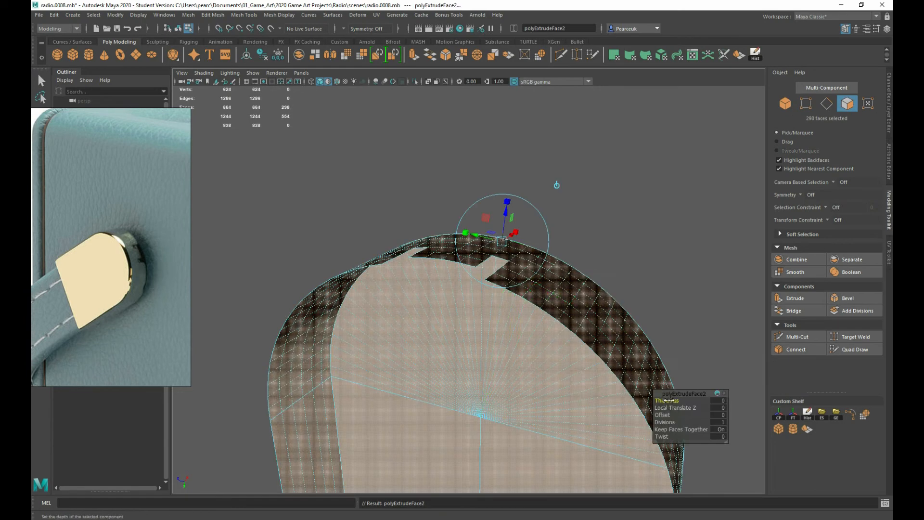
{"action": "left_click_drag", "start_coordinate": [668, 399], "coordinate": [542, 336]}
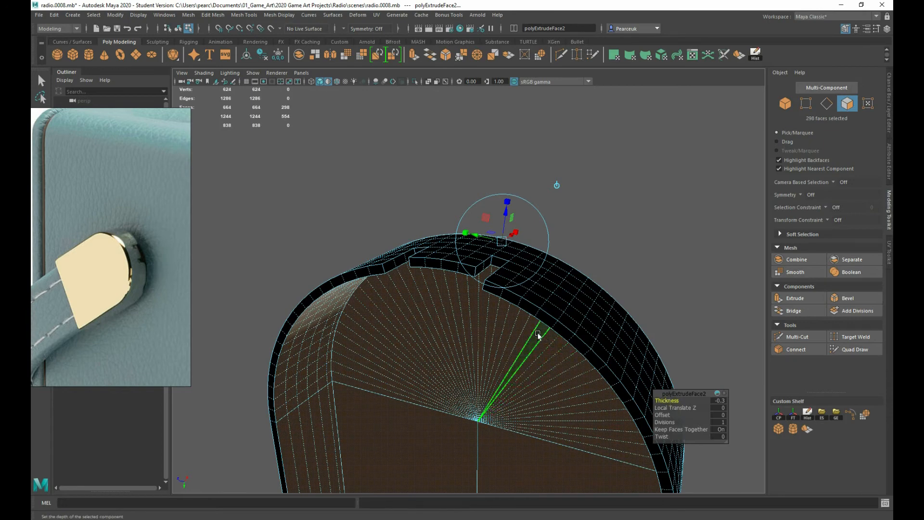
{"action": "right_click_drag", "start_coordinate": [538, 335], "coordinate": [544, 346], "text": "alt"}
{"action": "left_click_drag", "start_coordinate": [668, 400], "coordinate": [666, 402]}
{"action": "left_click_drag", "start_coordinate": [583, 311], "coordinate": [587, 338], "text": "alt"}
{"action": "right_click_drag", "start_coordinate": [587, 339], "coordinate": [631, 361], "text": "alt"}
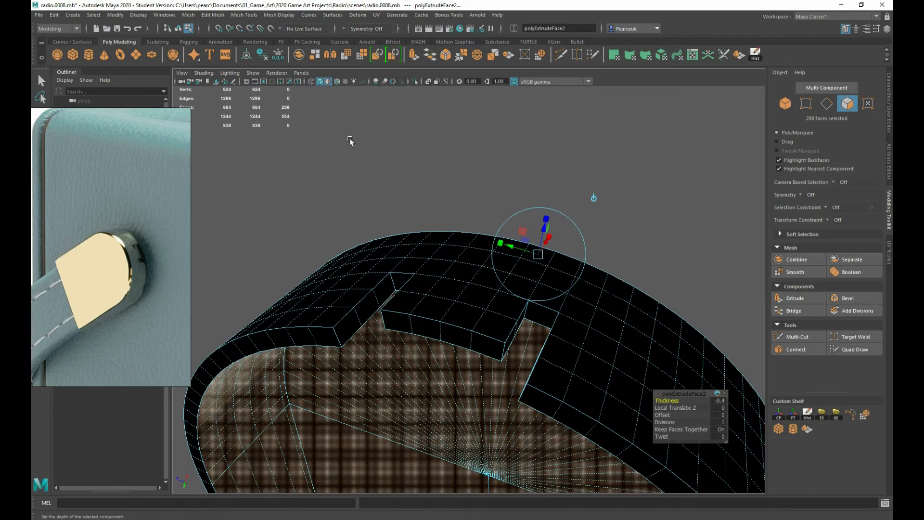
- Reverse the normals of all faces on the thickened strap fitting
{"action": "double_click", "coordinate": [395, 267]}
{"action": "left_click", "coordinate": [280, 15]}
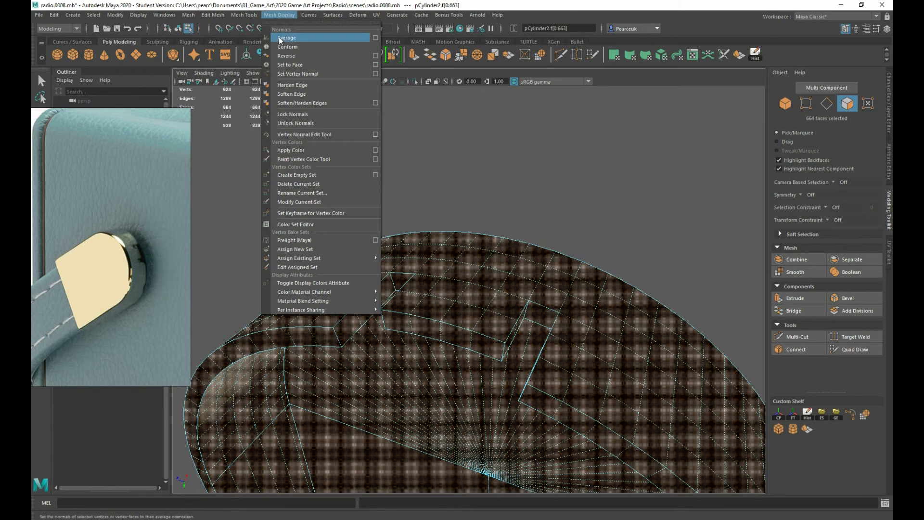
{"action": "left_click", "coordinate": [285, 57]}
{"action": "right_click_drag", "start_coordinate": [403, 294], "coordinate": [433, 308], "text": "alt"}
{"action": "left_click_drag", "start_coordinate": [433, 308], "coordinate": [399, 286], "text": "alt"}
- Insert an edge loop around the curved wall just beyond the closed ends of the two slots with Multi-Cut
{"action": "right_click_drag", "start_coordinate": [484, 267], "coordinate": [544, 332]}
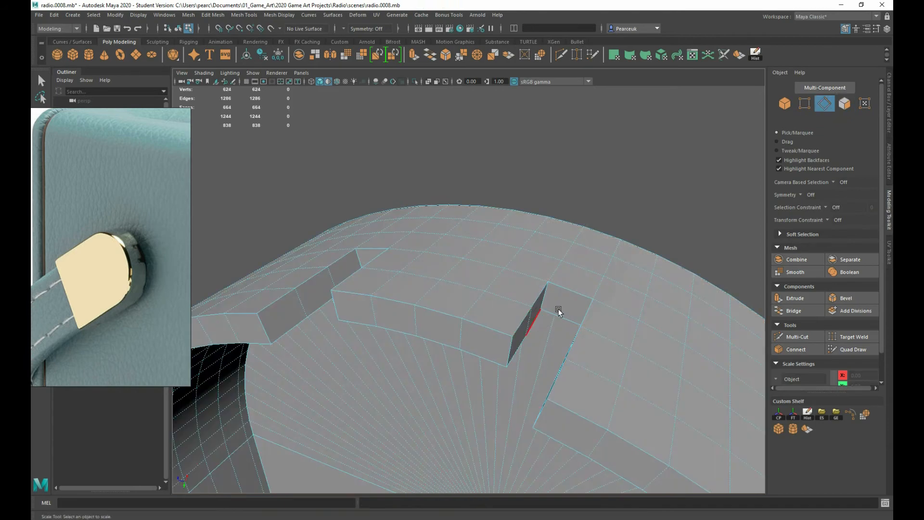
{"action": "left_click_drag", "start_coordinate": [558, 311], "coordinate": [370, 281], "text": "alt"}
{"action": "right_click_drag", "start_coordinate": [370, 281], "coordinate": [330, 278], "text": "shift"}
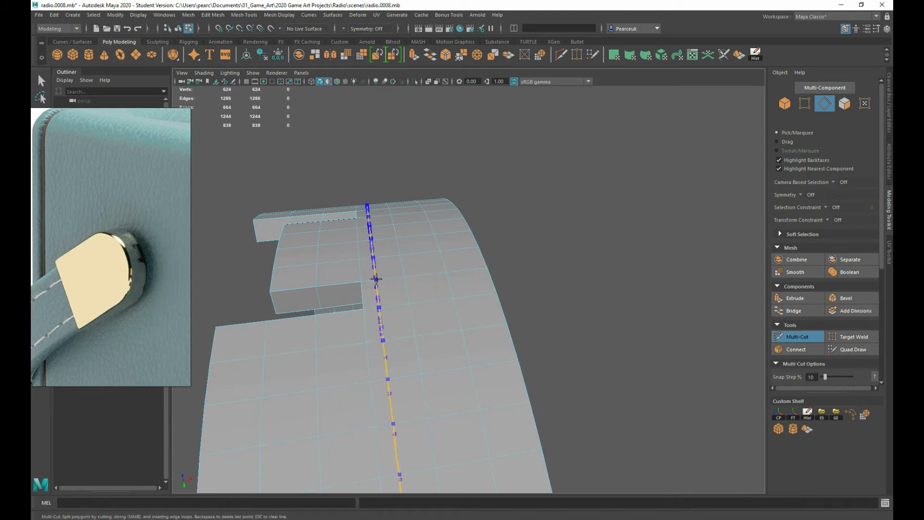
{"action": "left_click", "coordinate": [376, 278], "text": "ctrl"}
{"action": "left_click_drag", "start_coordinate": [313, 325], "coordinate": [379, 340], "text": "alt"}
{"action": "left_click_drag", "start_coordinate": [412, 295], "coordinate": [418, 319], "text": "alt"}
{"action": "key", "text": "q"}
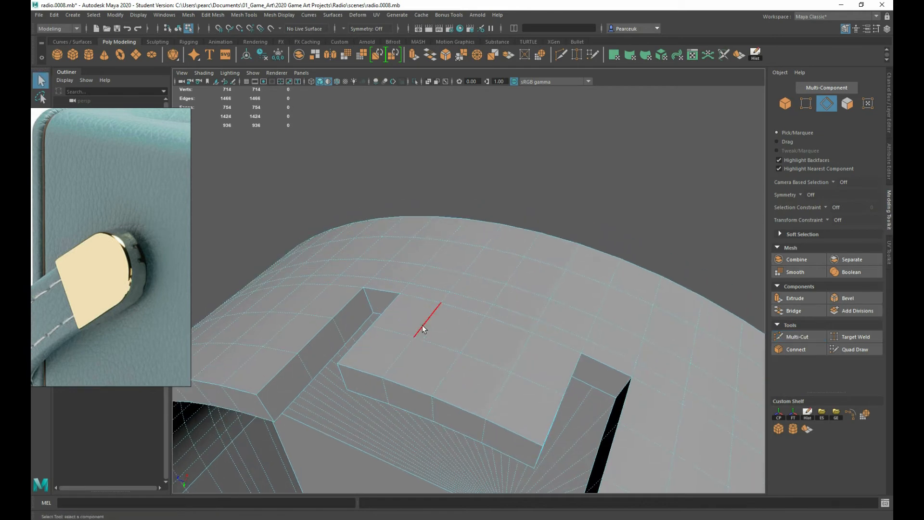
- Select the outer and inner rim edges of the wall on one side of the notches
{"action": "left_click_drag", "start_coordinate": [501, 337], "coordinate": [469, 308], "text": "alt"}
{"action": "right_click_drag", "start_coordinate": [468, 292], "coordinate": [469, 274]}
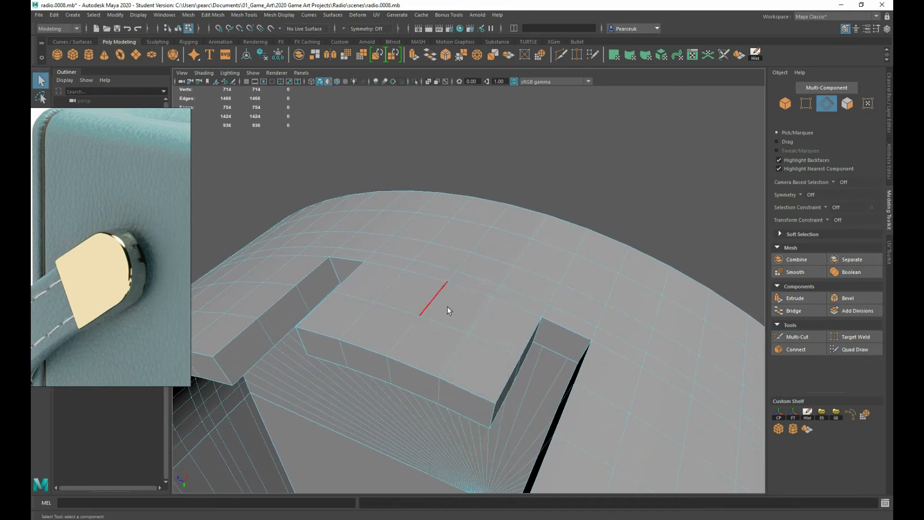
{"action": "left_click_drag", "start_coordinate": [437, 335], "coordinate": [462, 334], "text": "alt"}
{"action": "scroll", "coordinate": [385, 337], "scroll_direction": "down", "scroll_amount": 2}
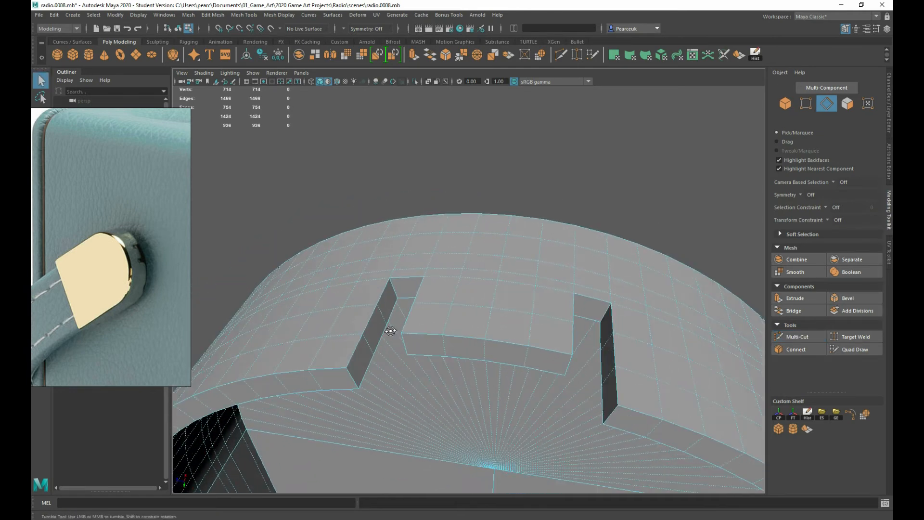
{"action": "left_click_drag", "start_coordinate": [392, 330], "coordinate": [388, 328], "text": "alt"}
{"action": "double_click", "coordinate": [420, 327]}
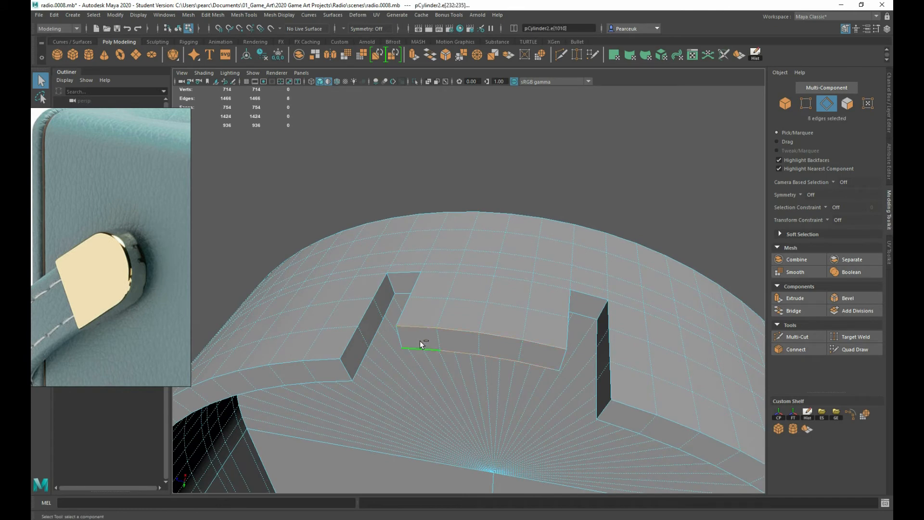
{"action": "double_click", "coordinate": [297, 361]}
{"action": "double_click", "coordinate": [346, 346], "text": "shift"}
{"action": "mouse_move", "coordinate": [404, 291]}
{"action": "left_mouse_down", "text": "alt"}
{"action": "mouse_move", "coordinate": [449, 285]}
{"action": "mouse_move", "coordinate": [383, 311]}
{"action": "mouse_move", "coordinate": [406, 303]}
{"action": "left_mouse_up", "text": "alt"}
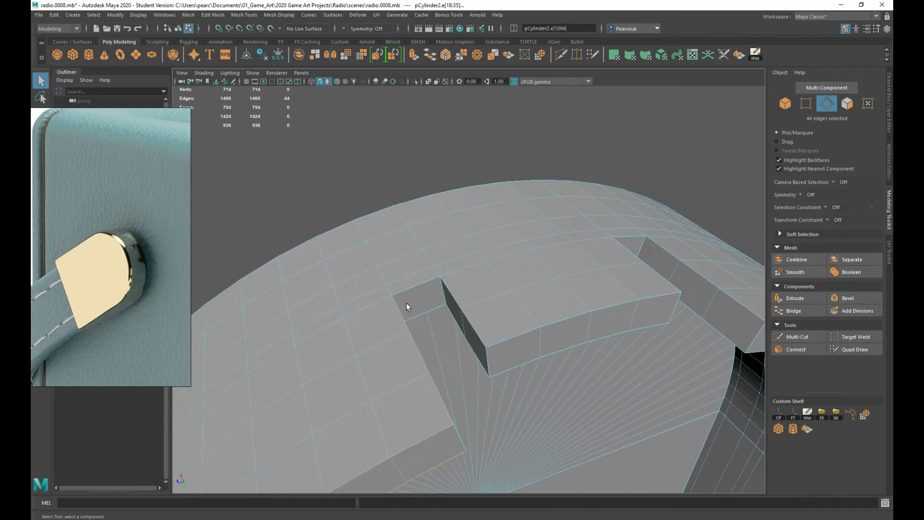
- Add the first slot's border edges and the outer and inner end edges of the middle strip to the selection
{"action": "left_click", "coordinate": [414, 314], "text": "shift"}
{"action": "left_click", "coordinate": [473, 342], "text": "shift"}
{"action": "left_click", "coordinate": [455, 319], "text": "shift"}
{"action": "left_click", "coordinate": [447, 300], "text": "shift"}
{"action": "left_click_drag", "start_coordinate": [446, 299], "coordinate": [353, 295], "text": "alt"}
{"action": "left_click", "coordinate": [380, 329], "text": "shift"}
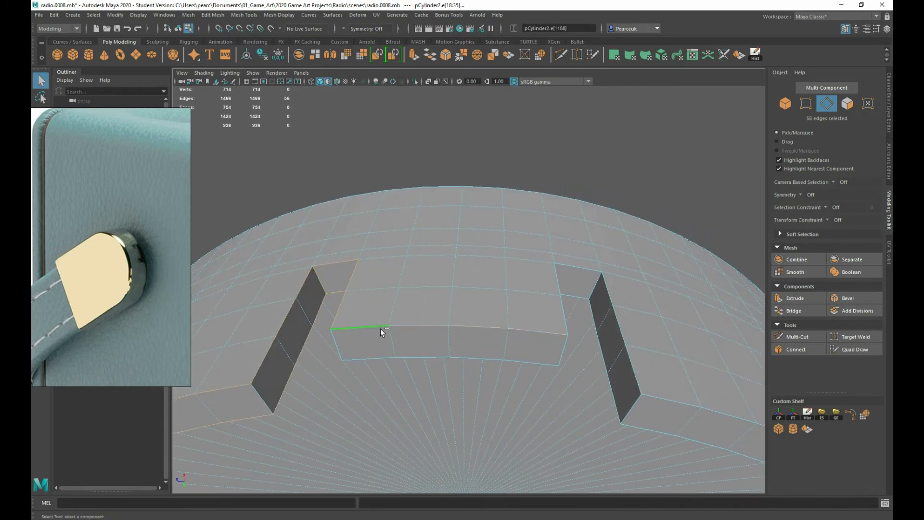
{"action": "left_click", "coordinate": [374, 354], "text": "shift"}
- Add the middle strip's remaining side edges and the border edges of the second slot to the selection
{"action": "left_click_drag", "start_coordinate": [422, 356], "coordinate": [458, 350], "text": "alt"}
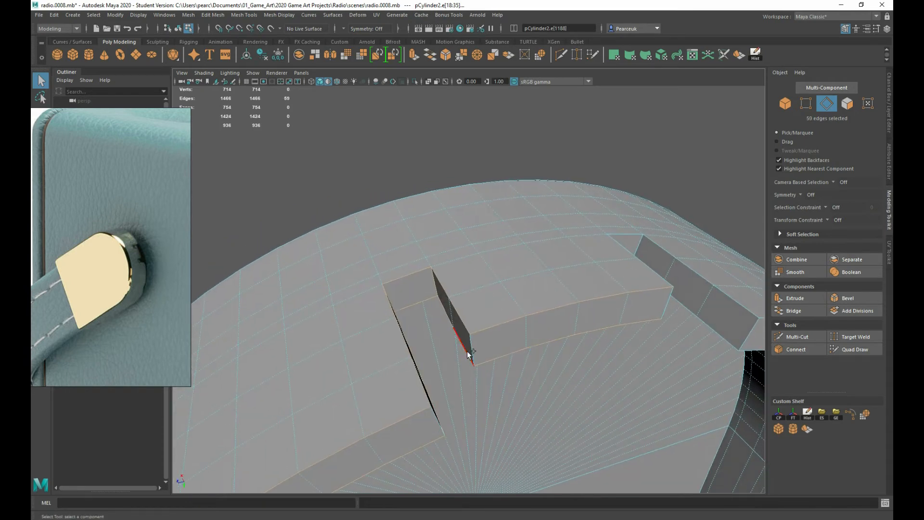
{"action": "left_click", "coordinate": [470, 354], "text": "shift"}
{"action": "left_click_drag", "start_coordinate": [586, 360], "coordinate": [505, 348], "text": "alt"}
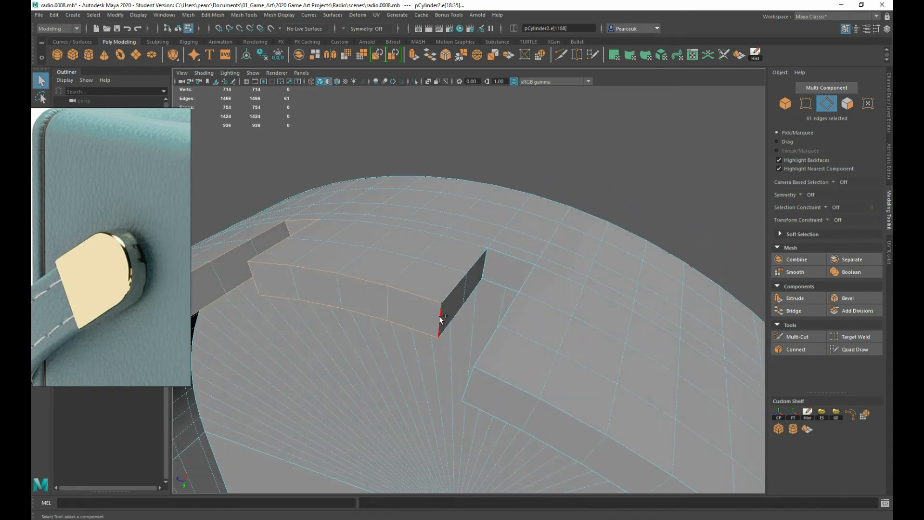
{"action": "left_click", "coordinate": [486, 263], "text": "shift"}
{"action": "left_click_drag", "start_coordinate": [486, 264], "coordinate": [402, 286], "text": "alt"}
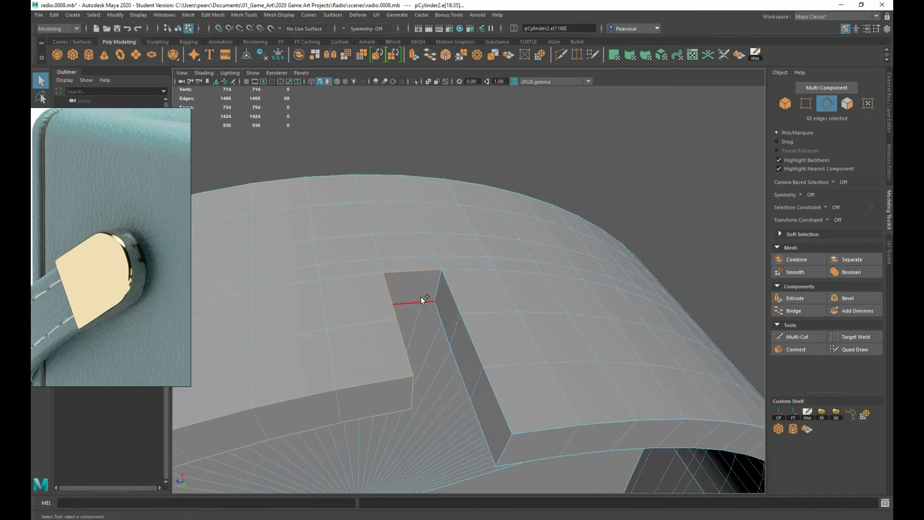
{"action": "left_click", "coordinate": [441, 305], "text": "shift"}
{"action": "left_click_drag", "start_coordinate": [440, 305], "coordinate": [466, 326], "text": "alt"}
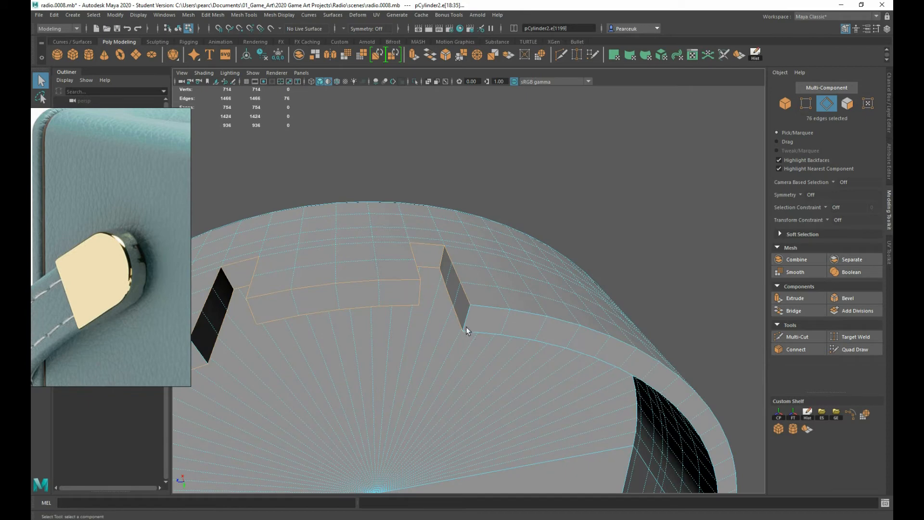
- Add the rim edges beyond the second slot and the inner loop where the wall meets the base plate
{"action": "double_click", "coordinate": [487, 304], "text": "shift"}
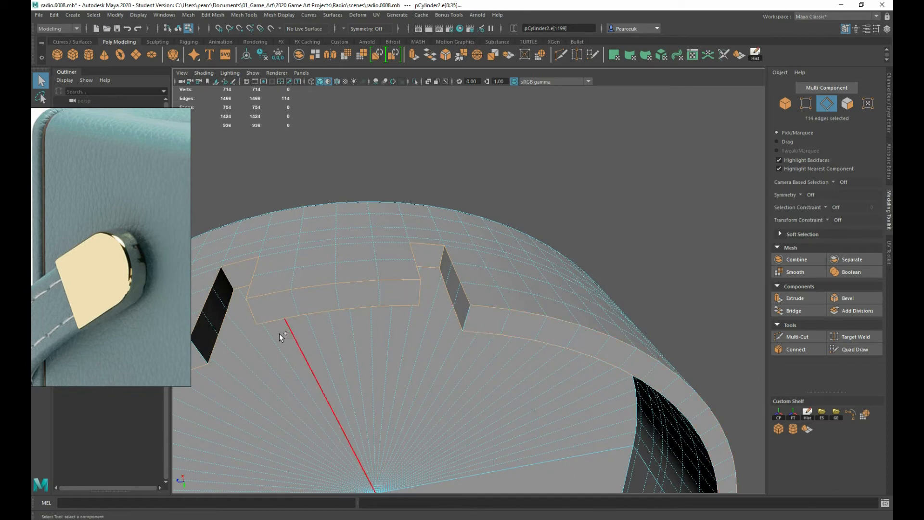
{"action": "left_click_drag", "start_coordinate": [226, 351], "coordinate": [344, 380], "text": "alt"}
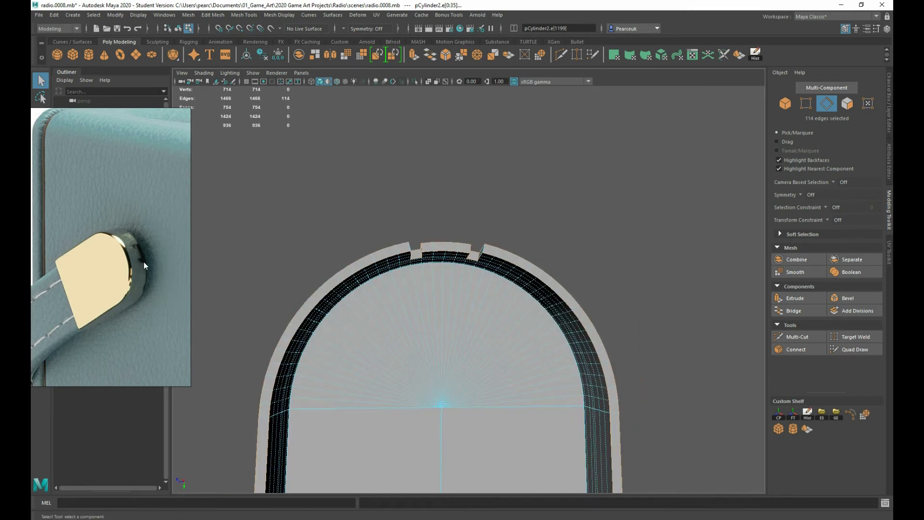
{"action": "left_click_drag", "start_coordinate": [371, 288], "coordinate": [391, 287], "text": "alt"}
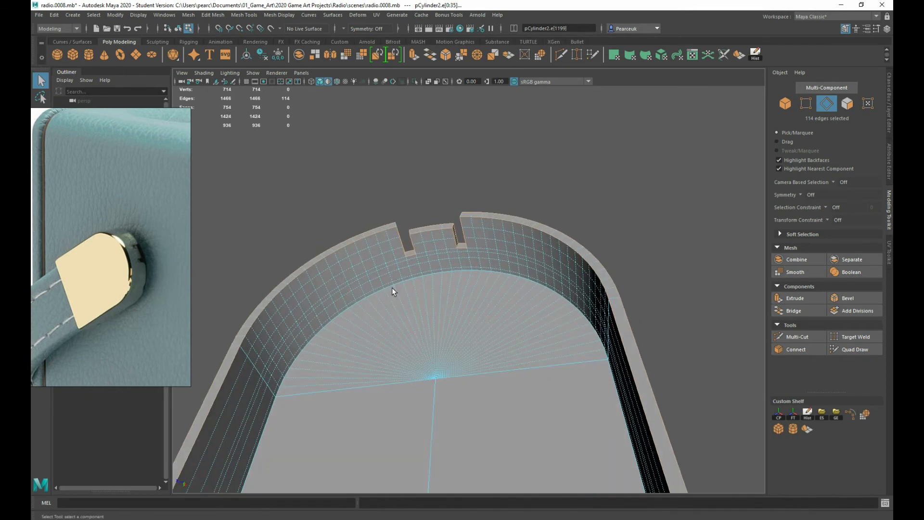
{"action": "double_click", "coordinate": [379, 290], "text": "shift"}
- Add the border edges of the fitting's straight open end, including the wall ends, to the selection
{"action": "scroll", "coordinate": [388, 328], "scroll_direction": "down", "scroll_amount": 6}
{"action": "left_click_drag", "start_coordinate": [389, 332], "coordinate": [445, 409], "text": "alt"}
{"action": "middle_click_drag", "start_coordinate": [445, 409], "coordinate": [381, 383], "text": "alt"}
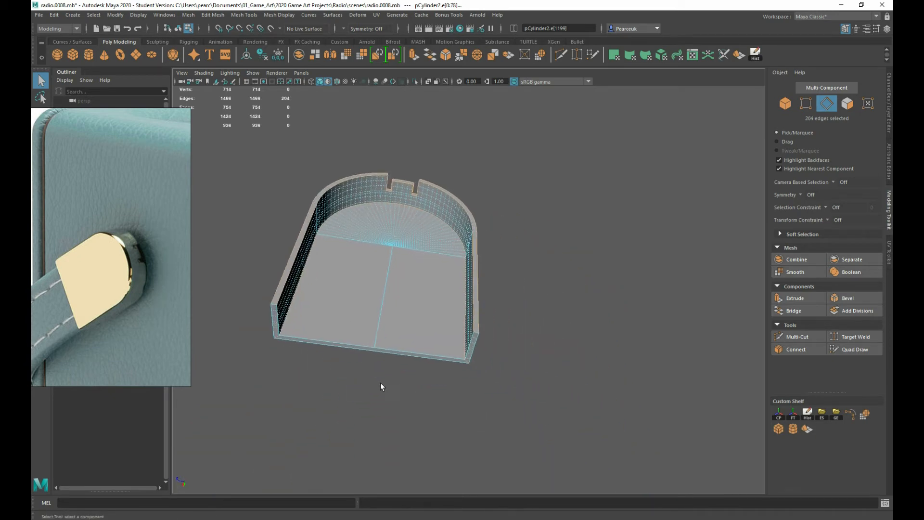
{"action": "scroll", "coordinate": [385, 386], "scroll_direction": "up", "scroll_amount": 6}
{"action": "double_click", "coordinate": [435, 423], "text": "shift"}
{"action": "double_click", "coordinate": [434, 429], "text": "shift"}
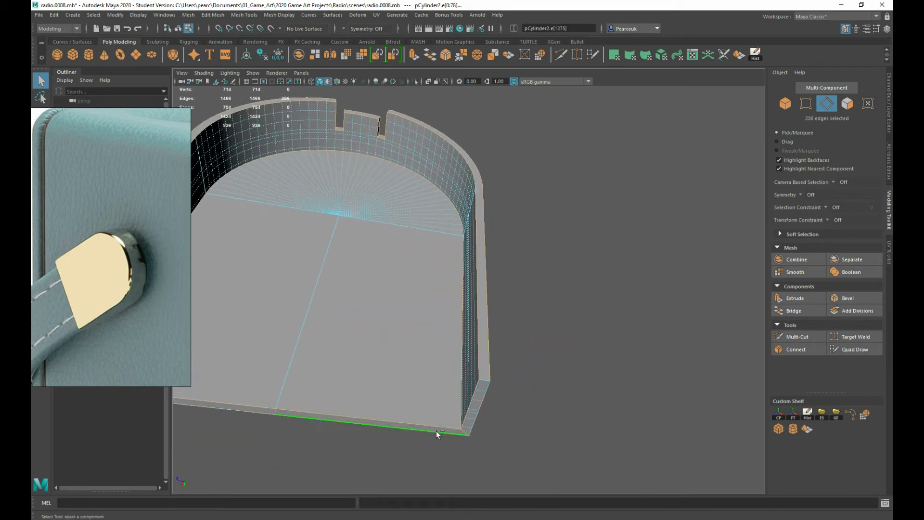
{"action": "scroll", "coordinate": [440, 426], "scroll_direction": "down", "scroll_amount": 4}
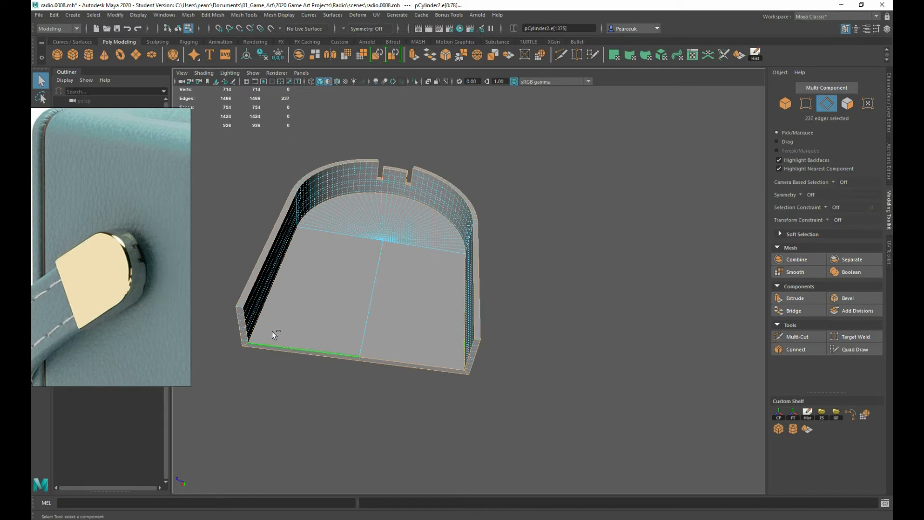
{"action": "left_click", "coordinate": [239, 308], "text": "shift"}
{"action": "left_click_drag", "start_coordinate": [285, 352], "coordinate": [402, 383], "text": "alt"}
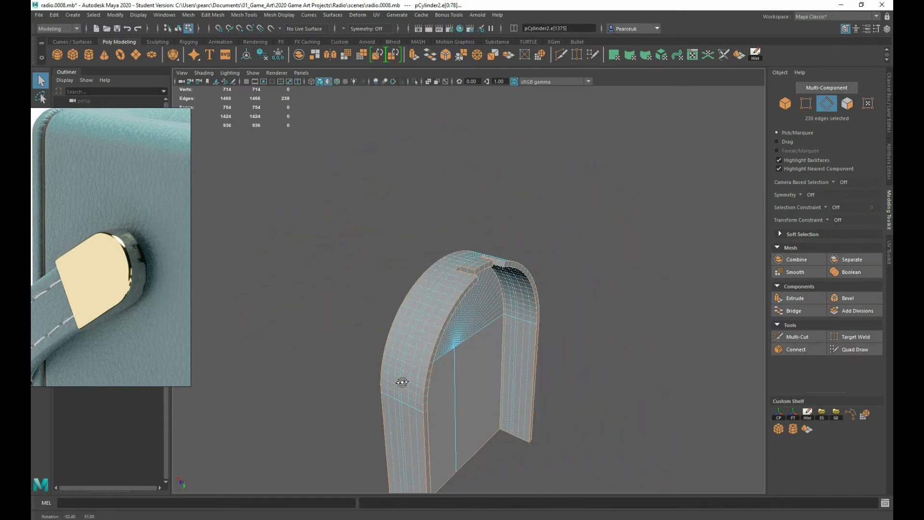
- Bevel the selected edges with Chamfer off and a Fraction of 0.3
{"action": "right_click_drag", "start_coordinate": [402, 383], "coordinate": [514, 403], "text": "alt"}
{"action": "right_click_drag", "start_coordinate": [457, 318], "coordinate": [443, 368], "text": "shift"}
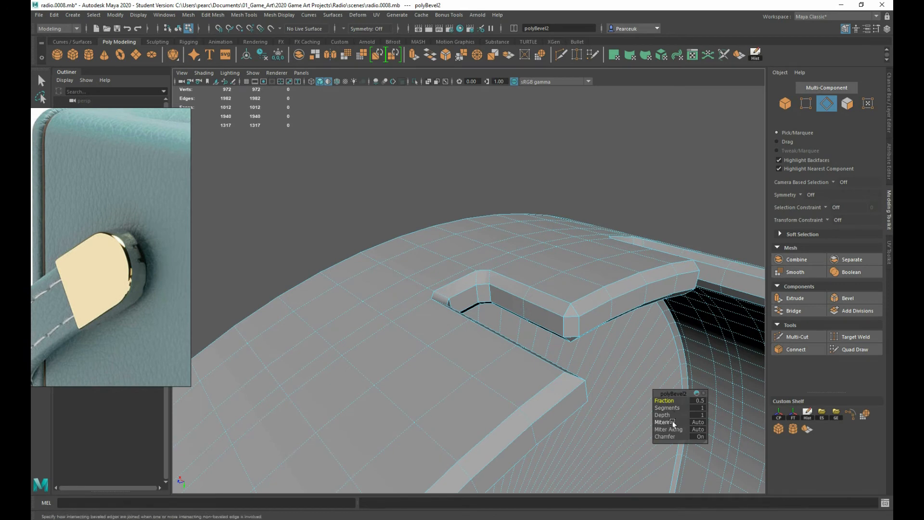
{"action": "left_click", "coordinate": [700, 436]}
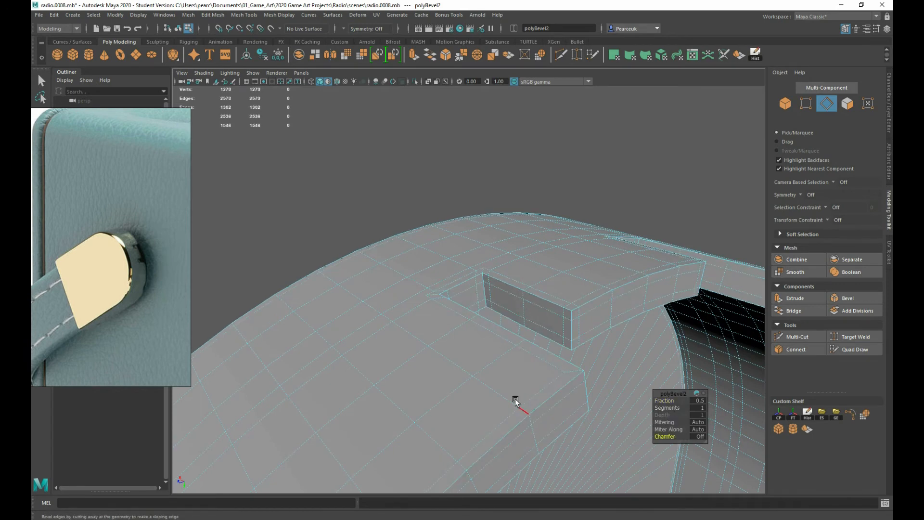
{"action": "left_click", "coordinate": [655, 400]}
{"action": "left_click_drag", "start_coordinate": [658, 400], "coordinate": [656, 400]}
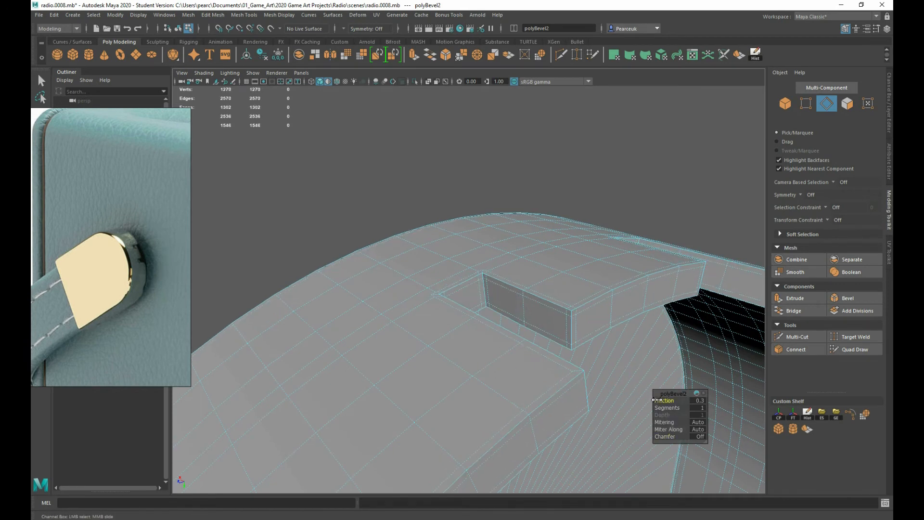
- Preview the fitting smoothed in object mode and examine the bevelled rim and slot corners
{"action": "right_click_drag", "start_coordinate": [501, 293], "coordinate": [527, 284]}
{"action": "key", "text": "3"}
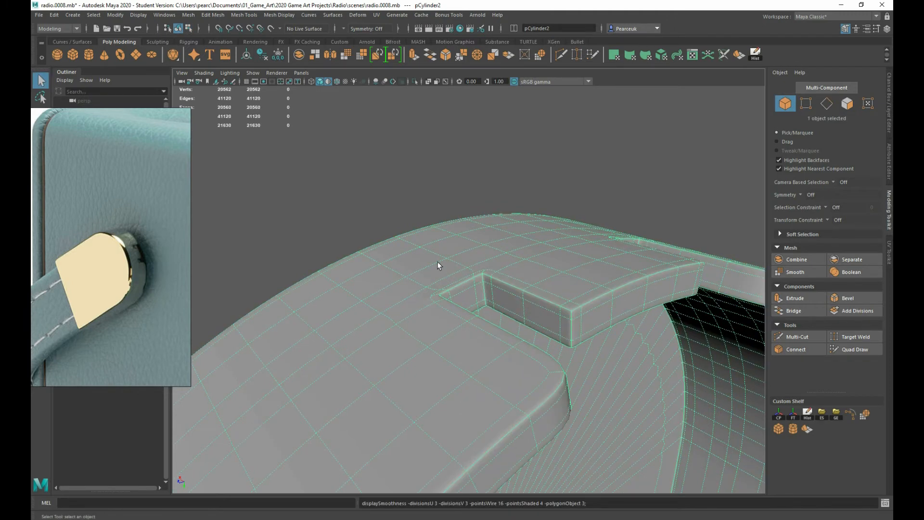
{"action": "right_click_drag", "start_coordinate": [437, 261], "coordinate": [458, 253]}
{"action": "left_click", "coordinate": [329, 206]}
{"action": "left_click_drag", "start_coordinate": [328, 206], "coordinate": [371, 289], "text": "alt"}
{"action": "left_click_drag", "start_coordinate": [563, 380], "coordinate": [495, 359], "text": "alt"}
{"action": "right_click_drag", "start_coordinate": [495, 358], "coordinate": [539, 378], "text": "alt"}
{"action": "left_click", "coordinate": [458, 305]}
{"action": "left_click_drag", "start_coordinate": [401, 245], "coordinate": [438, 287], "text": "alt"}
{"action": "right_click_drag", "start_coordinate": [513, 329], "coordinate": [480, 312], "text": "alt"}
{"action": "left_click_drag", "start_coordinate": [481, 311], "coordinate": [377, 344], "text": "alt"}
{"action": "middle_click_drag", "start_coordinate": [376, 344], "coordinate": [553, 307], "text": "alt"}
{"action": "scroll", "coordinate": [515, 299], "scroll_direction": "up", "scroll_amount": 10}
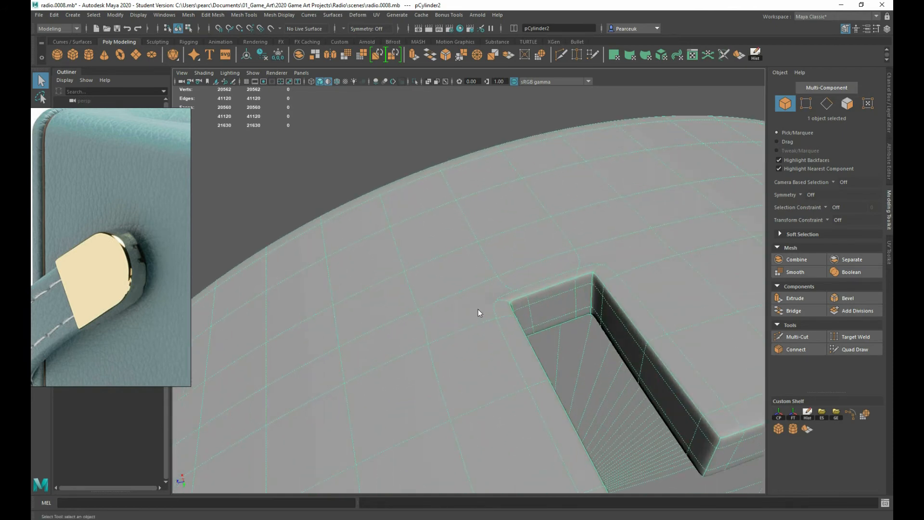
{"action": "right_click_drag", "start_coordinate": [477, 309], "coordinate": [508, 320], "text": "shift"}
{"action": "key", "text": "1"}
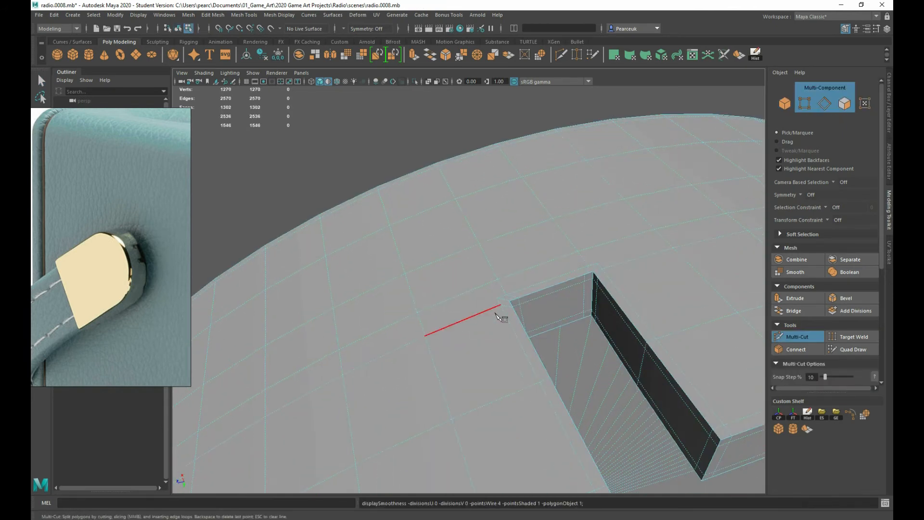
{"action": "scroll", "coordinate": [495, 314], "scroll_direction": "up", "scroll_amount": 5}
{"action": "scroll", "coordinate": [495, 314], "scroll_direction": "down", "scroll_amount": 5}
{"action": "left_click", "coordinate": [499, 305]}
{"action": "scroll", "coordinate": [499, 305], "scroll_direction": "up", "scroll_amount": 5}
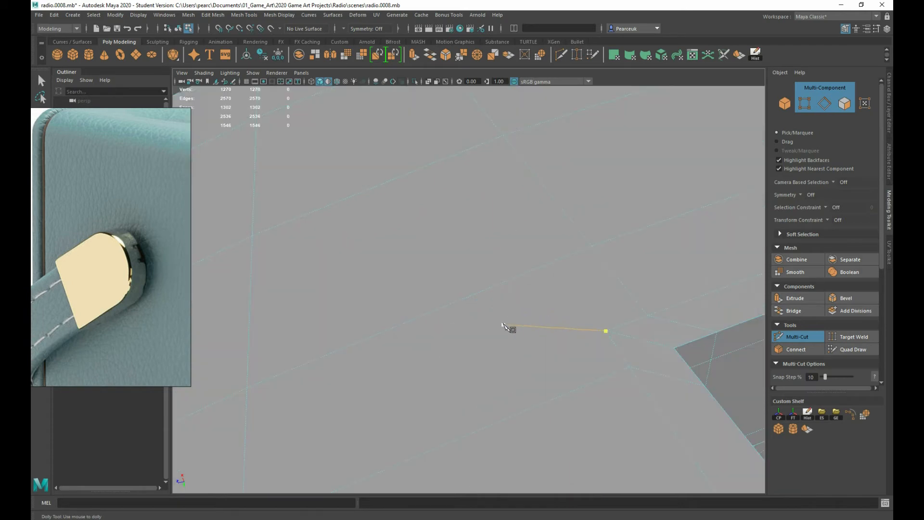
{"action": "key", "text": "ctrl+z"}
{"action": "scroll", "coordinate": [503, 324], "scroll_direction": "down", "scroll_amount": 5}
{"action": "key", "text": "q"}
{"action": "scroll", "coordinate": [502, 323], "scroll_direction": "up", "scroll_amount": 5}
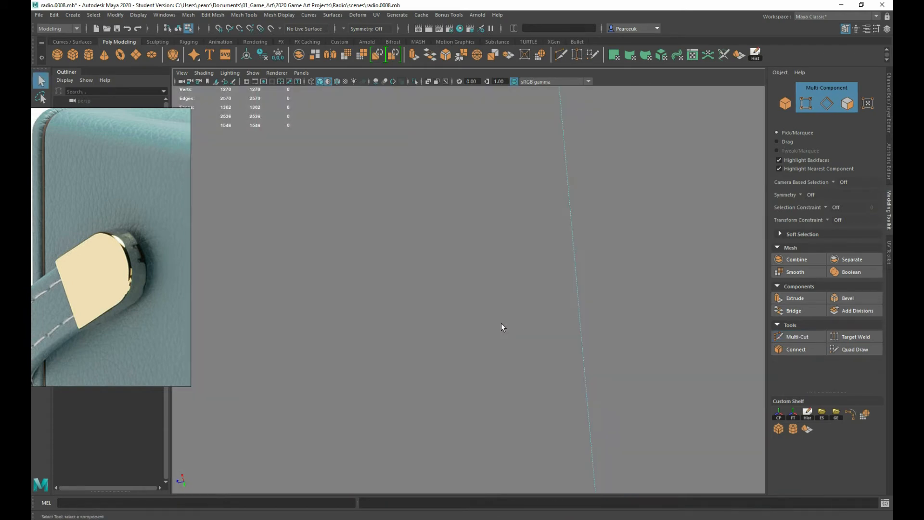
- Target weld the extra bevel vertices at the two corners of the slot's closed end
{"action": "scroll", "coordinate": [502, 324], "scroll_direction": "down", "scroll_amount": 2}
{"action": "middle_click_drag", "start_coordinate": [605, 351], "coordinate": [562, 340], "text": "alt"}
{"action": "scroll", "coordinate": [425, 346], "scroll_direction": "down", "scroll_amount": 5}
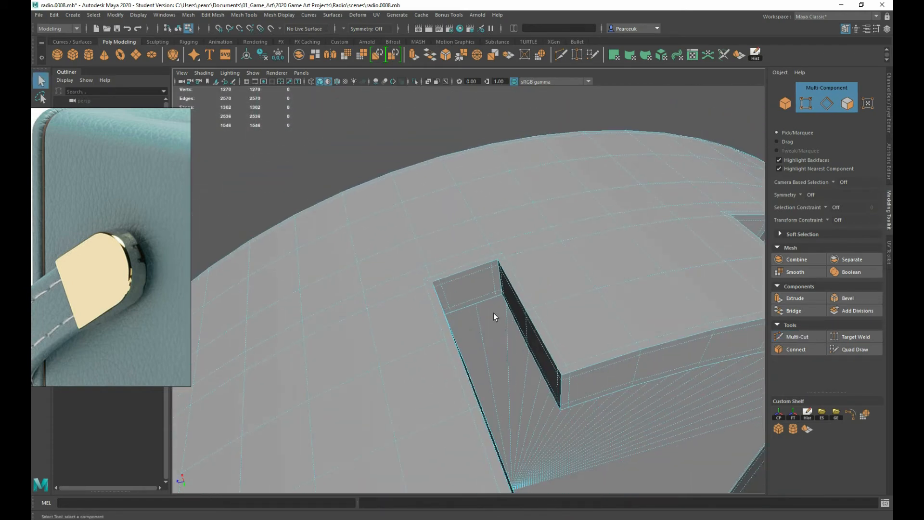
{"action": "left_click_drag", "start_coordinate": [494, 314], "coordinate": [499, 322], "text": "alt"}
{"action": "right_click_drag", "start_coordinate": [498, 322], "coordinate": [533, 334], "text": "alt"}
{"action": "scroll", "coordinate": [490, 313], "scroll_direction": "up", "scroll_amount": 2}
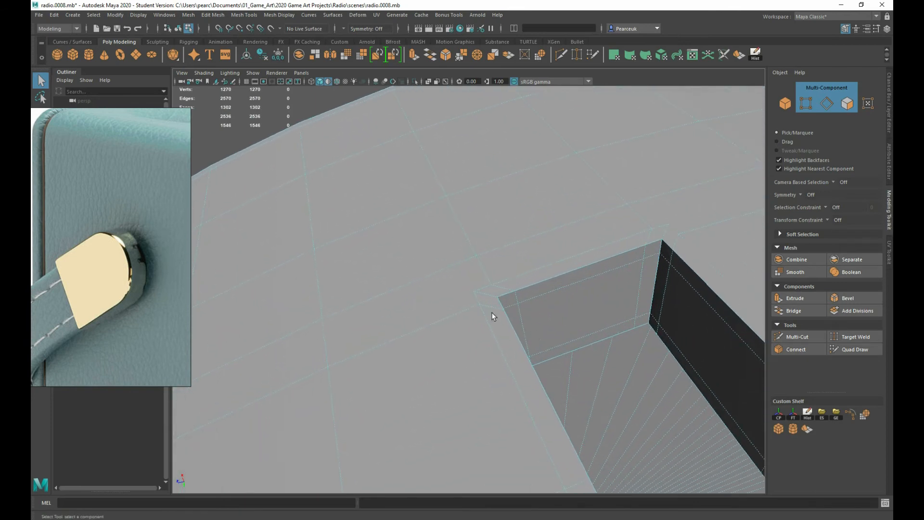
{"action": "right_click_drag", "start_coordinate": [454, 289], "coordinate": [450, 263], "text": "shift"}
{"action": "right_click_drag", "start_coordinate": [479, 292], "coordinate": [445, 276]}
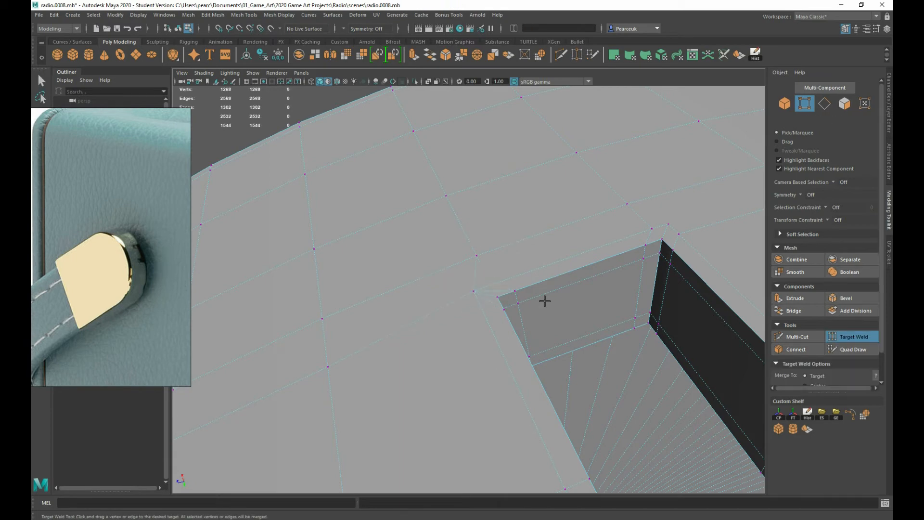
{"action": "scroll", "coordinate": [575, 310], "scroll_direction": "up", "scroll_amount": 1}
{"action": "scroll", "coordinate": [477, 316], "scroll_direction": "down", "scroll_amount": 1}
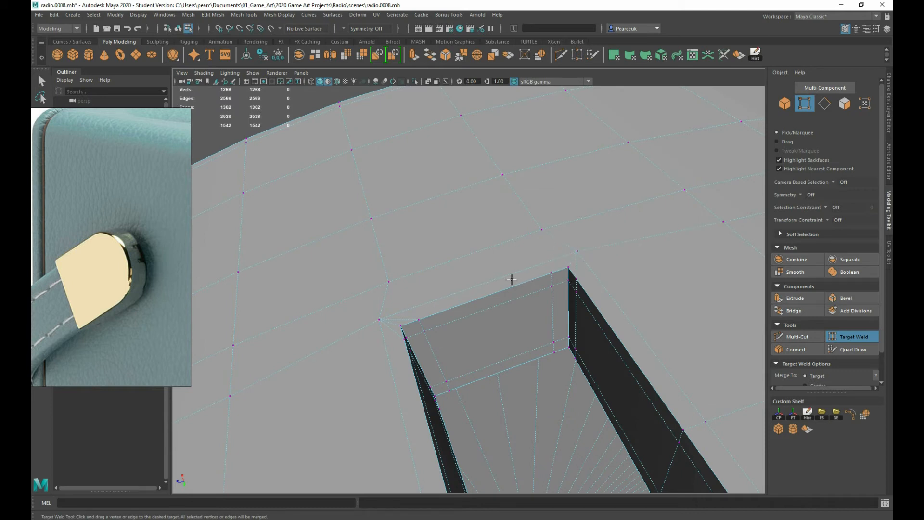
- Preview the fitting smoothed and delete two leftover edges beside the slot's closed end
{"action": "key", "text": "q"}
{"action": "right_click_drag", "start_coordinate": [476, 267], "coordinate": [476, 268], "text": "shift"}
{"action": "key", "text": "3"}
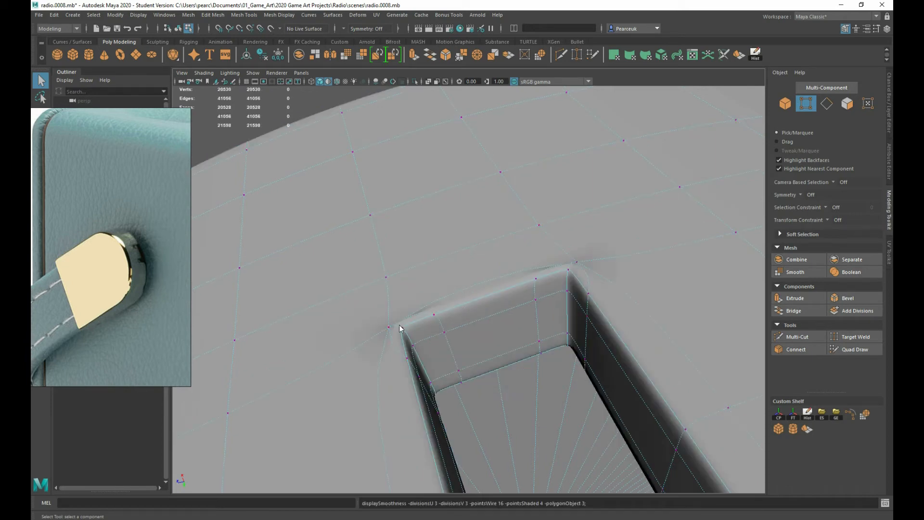
{"action": "right_click_drag", "start_coordinate": [399, 295], "coordinate": [377, 305]}
{"action": "left_click", "coordinate": [405, 290]}
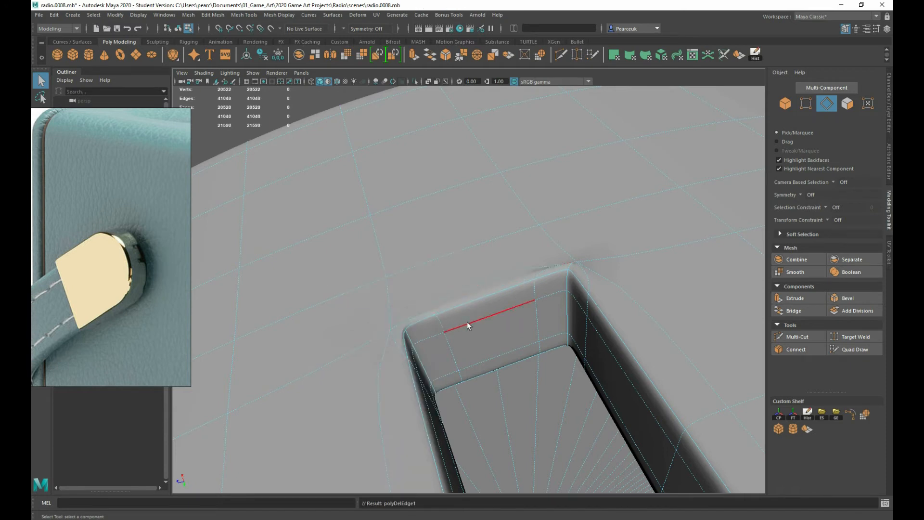
{"action": "left_click", "coordinate": [515, 259]}
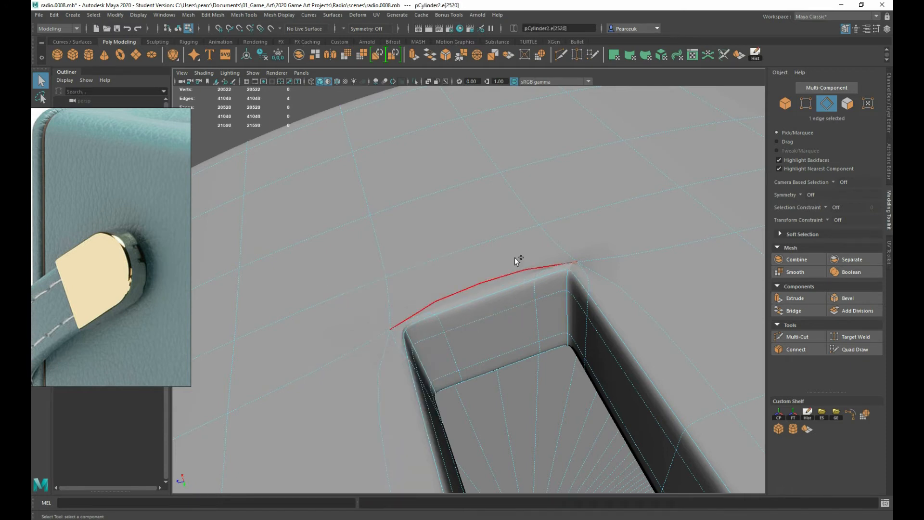
{"action": "right_click_drag", "start_coordinate": [515, 259], "coordinate": [471, 272], "text": "shift"}
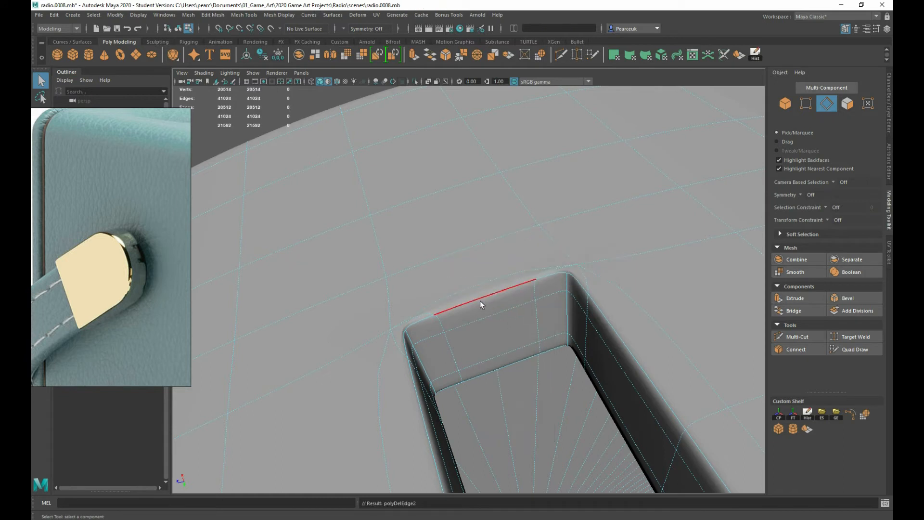
- Select the two welded corner vertices at the slot's closed end and move them slightly outward along X, away from the slot
{"action": "right_click_drag", "start_coordinate": [348, 340], "coordinate": [354, 340]}
{"action": "right_click_drag", "start_coordinate": [323, 300], "coordinate": [315, 294]}
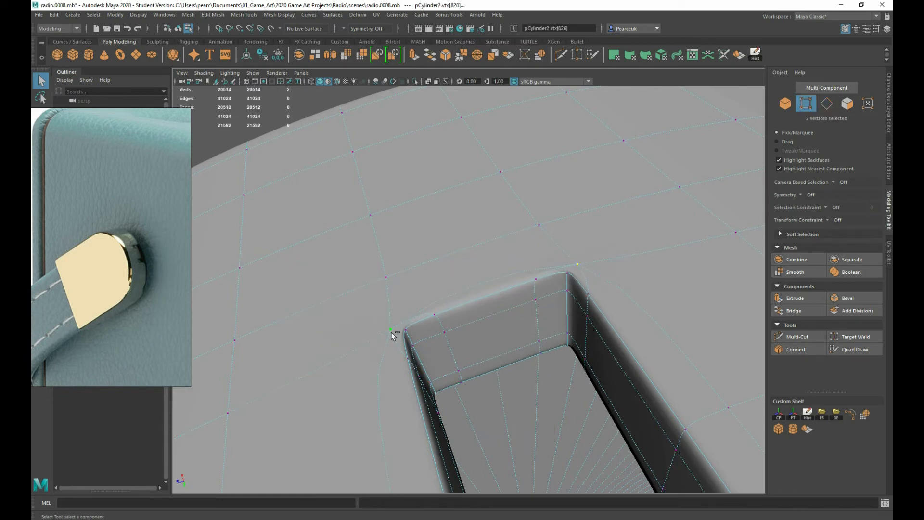
{"action": "key", "text": "1"}
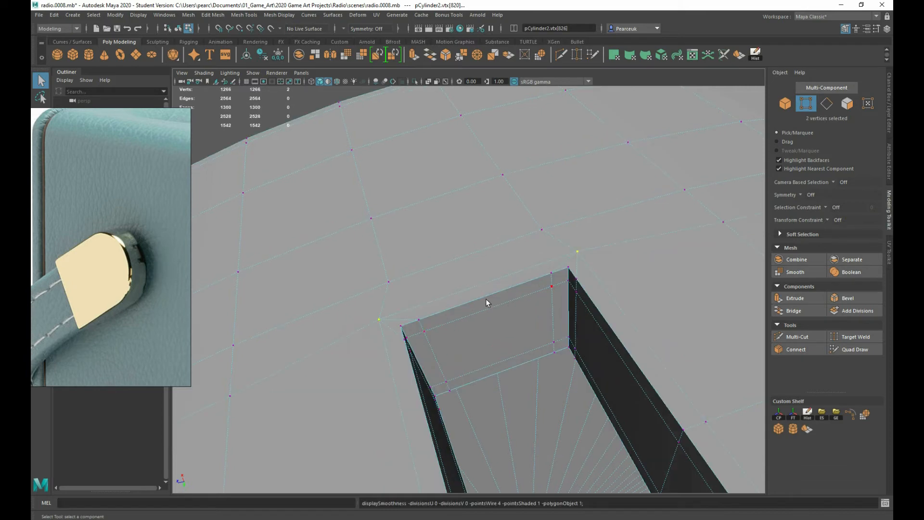
{"action": "left_click_drag", "start_coordinate": [487, 298], "coordinate": [526, 296], "text": "alt"}
{"action": "right_click_drag", "start_coordinate": [425, 347], "coordinate": [562, 384], "text": "alt"}
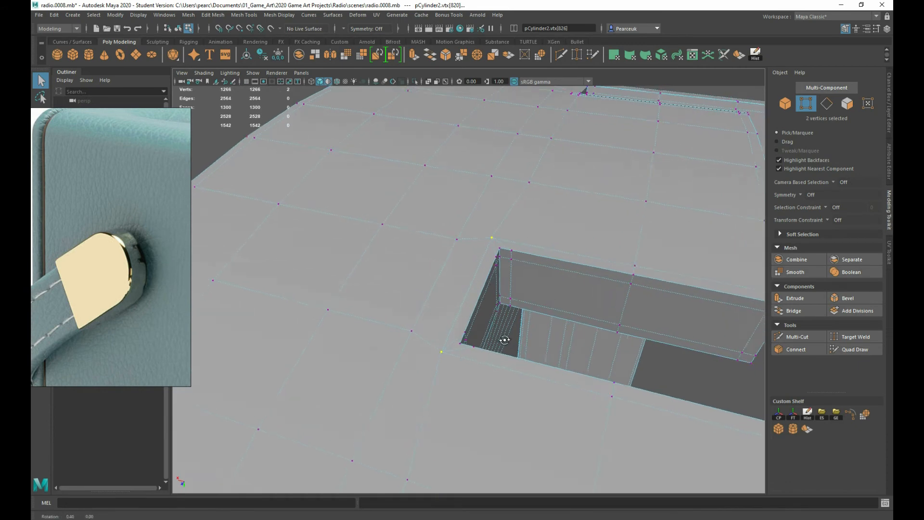
{"action": "left_click_drag", "start_coordinate": [503, 340], "coordinate": [524, 329], "text": "alt"}
{"action": "right_click_drag", "start_coordinate": [524, 329], "coordinate": [558, 339], "text": "alt"}
{"action": "left_click_drag", "start_coordinate": [559, 340], "coordinate": [539, 290], "text": "alt"}
{"action": "key", "text": "w"}
{"action": "left_click_drag", "start_coordinate": [443, 289], "coordinate": [436, 289]}
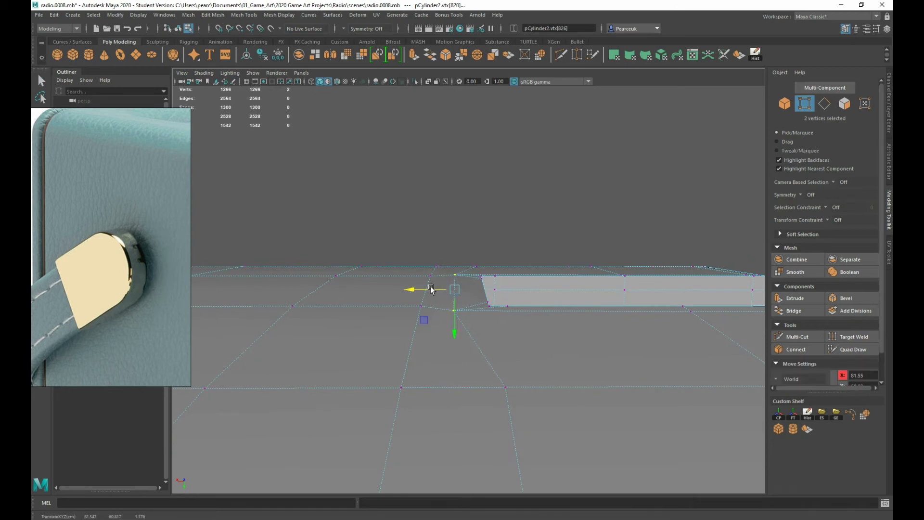
- Preview the fitting smoothed in object mode and examine the shading around the slot's closed-end corners
{"action": "key", "text": "3"}
{"action": "left_click_drag", "start_coordinate": [486, 318], "coordinate": [367, 284], "text": "alt"}
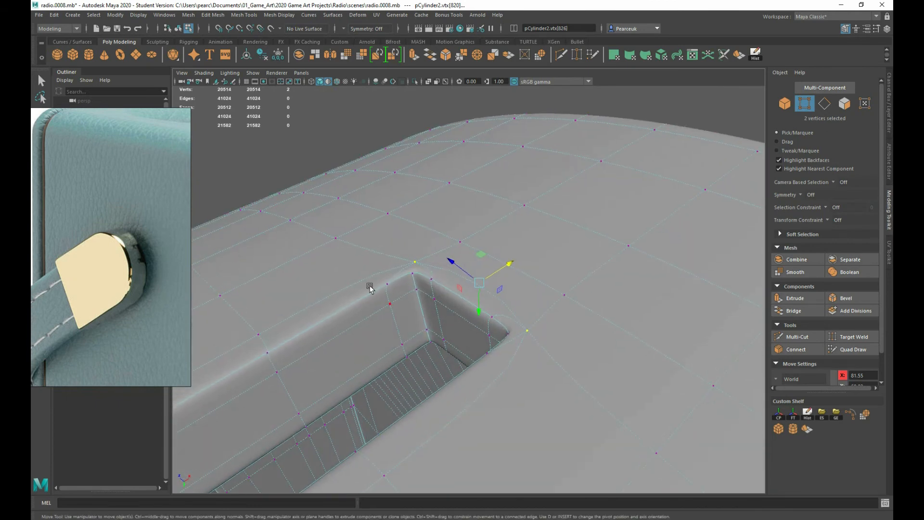
{"action": "right_click_drag", "start_coordinate": [373, 260], "coordinate": [417, 243]}
{"action": "left_click", "coordinate": [284, 166]}
{"action": "left_click_drag", "start_coordinate": [309, 212], "coordinate": [355, 212], "text": "alt"}
{"action": "left_click", "coordinate": [378, 279]}
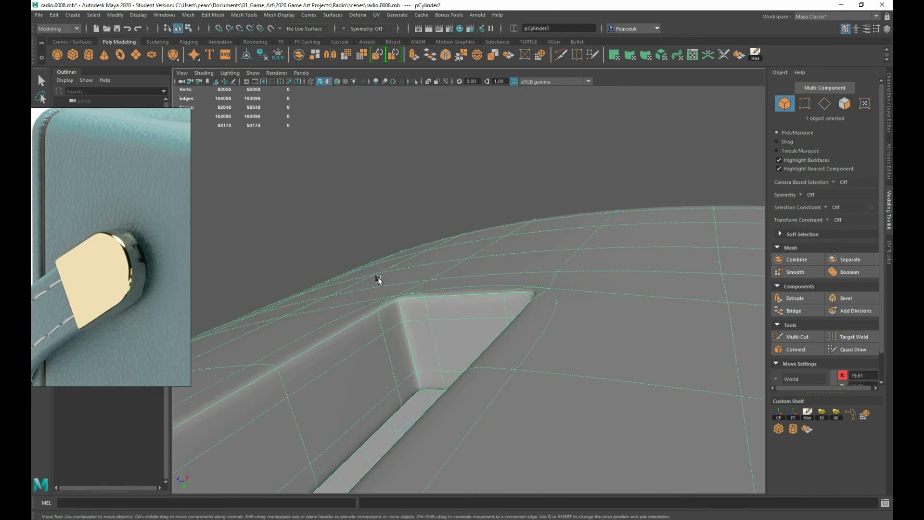
{"action": "left_click", "coordinate": [366, 253]}
{"action": "left_click_drag", "start_coordinate": [337, 256], "coordinate": [533, 289], "text": "alt"}
{"action": "left_click", "coordinate": [453, 311]}
{"action": "key", "text": "1"}
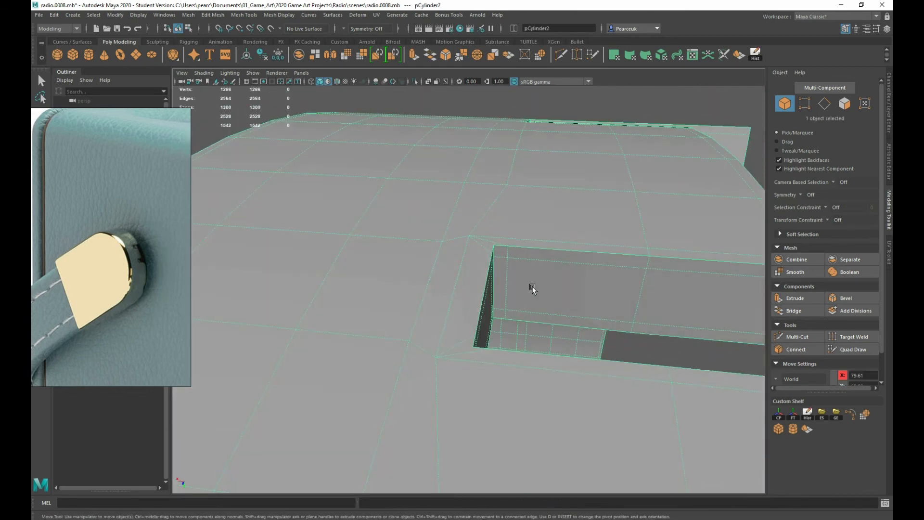
- Undo the last move of the two corner vertices
{"action": "key", "text": "ctrl+z"}
{"action": "key", "text": "ctrl+z"}
{"action": "key", "text": "ctrl+z"}
{"action": "key", "text": "ctrl+z"}
{"action": "key", "text": "ctrl+z"}
{"action": "left_click_drag", "start_coordinate": [497, 261], "coordinate": [491, 238], "text": "alt"}
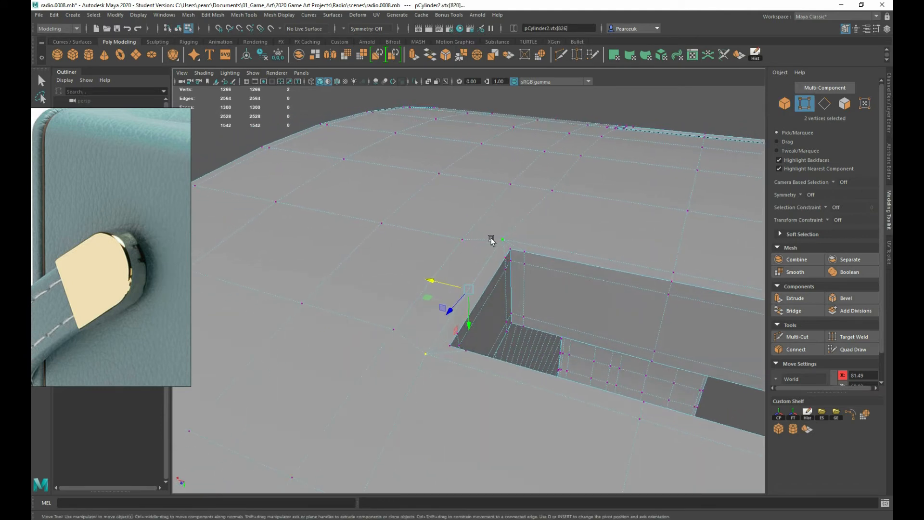
- Cut an edge with Multi-Cut from each outer corner vertex at the slot's closed end to the nearby grid vertex diagonally away
{"action": "right_click_drag", "start_coordinate": [491, 238], "coordinate": [473, 234], "text": "shift"}
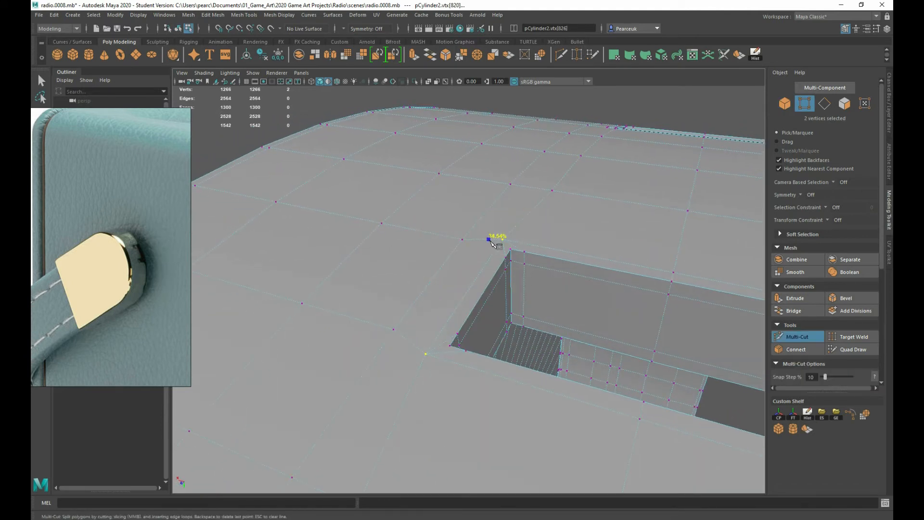
{"action": "left_click", "coordinate": [510, 184]}
{"action": "key", "text": "Return"}
{"action": "left_click", "coordinate": [443, 326]}
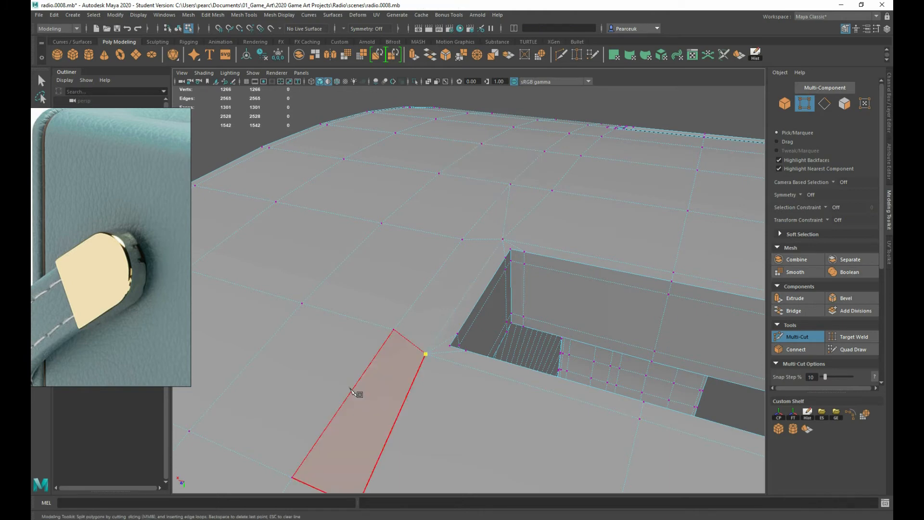
{"action": "scroll", "coordinate": [371, 379], "scroll_direction": "down", "scroll_amount": 2}
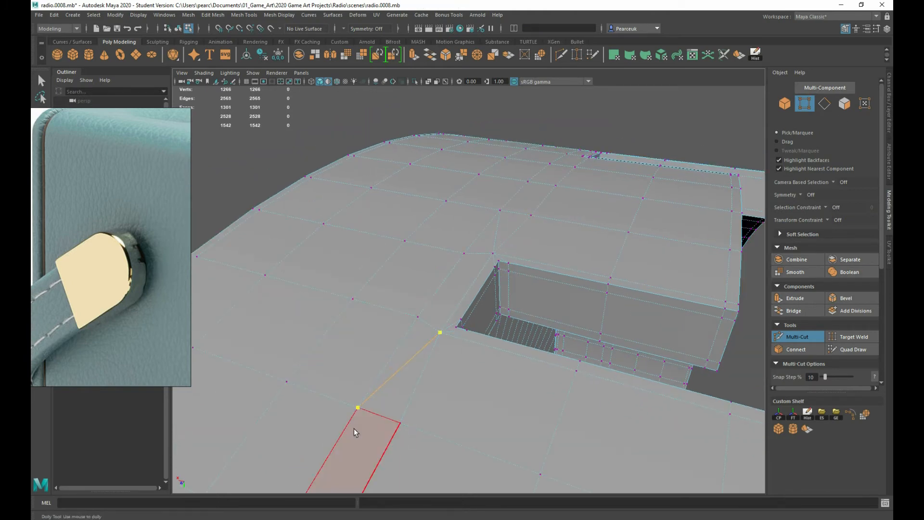
{"action": "key", "text": "q"}
- Preview the fitting smoothed at a higher subdivision level and examine the slot corners with the diagonal cuts
{"action": "key", "text": "3"}
{"action": "left_click_drag", "start_coordinate": [433, 360], "coordinate": [453, 382], "text": "alt"}
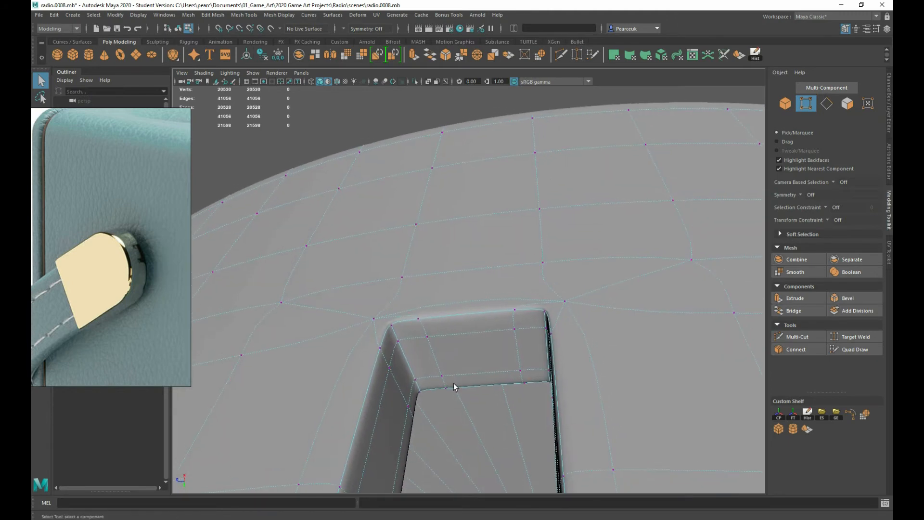
{"action": "right_click_drag", "start_coordinate": [494, 294], "coordinate": [531, 280]}
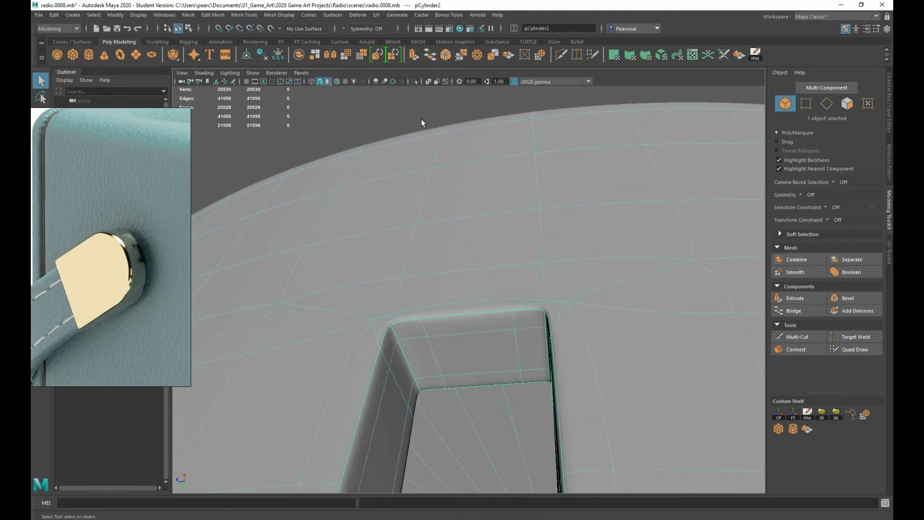
{"action": "left_click_drag", "start_coordinate": [475, 234], "coordinate": [472, 276], "text": "alt"}
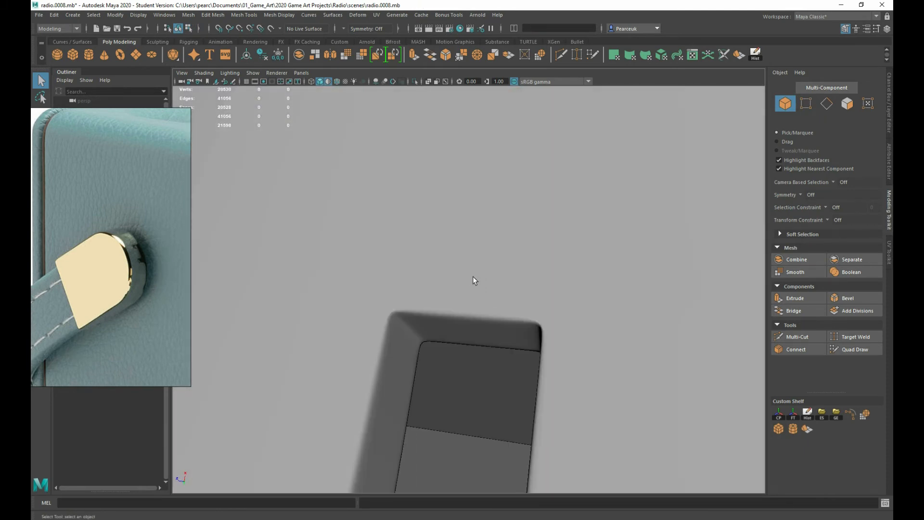
{"action": "left_click", "coordinate": [472, 276]}
{"action": "key", "text": "Page_Up"}
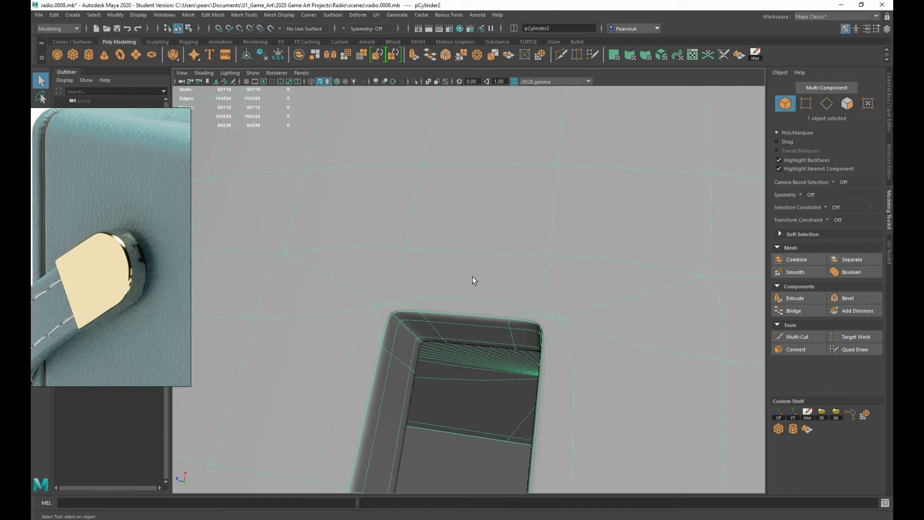
- Examine the smoothed fitting's open end, bevelled rim and slot, both deselected and with its wireframe shown
{"action": "left_click", "coordinate": [453, 443]}
{"action": "left_click_drag", "start_coordinate": [453, 442], "coordinate": [573, 365], "text": "alt"}
{"action": "scroll", "coordinate": [414, 341], "scroll_direction": "up", "scroll_amount": 5}
{"action": "middle_click_drag", "start_coordinate": [573, 364], "coordinate": [458, 371], "text": "alt"}
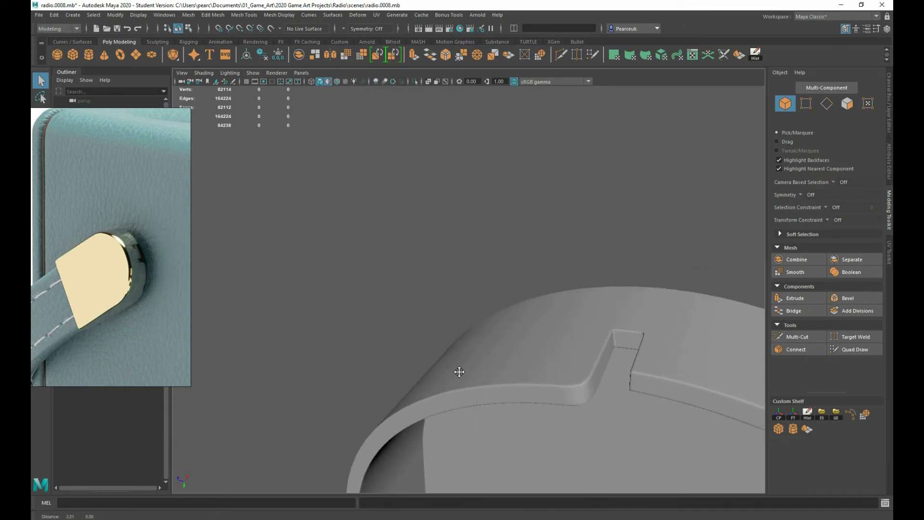
{"action": "right_click_drag", "start_coordinate": [457, 371], "coordinate": [551, 426], "text": "alt"}
{"action": "left_click", "coordinate": [627, 394]}
{"action": "left_click_drag", "start_coordinate": [627, 392], "coordinate": [468, 415], "text": "alt"}
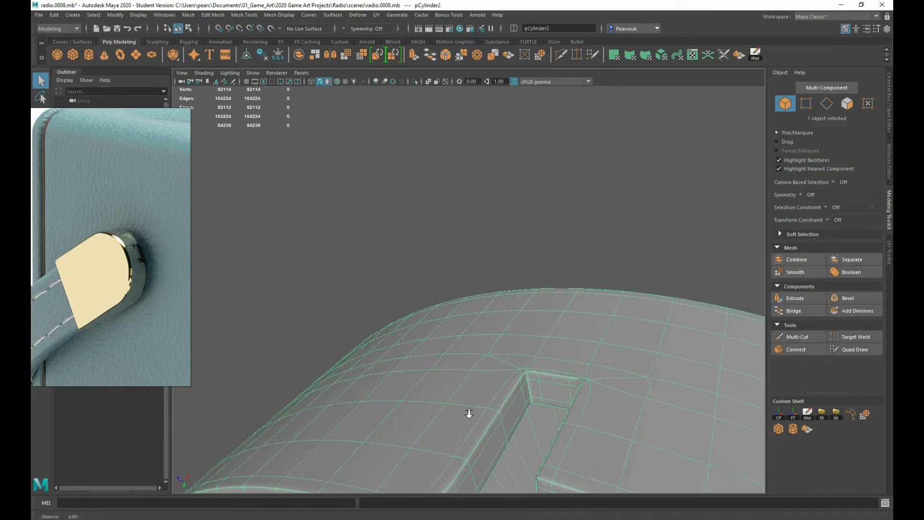
{"action": "right_click_drag", "start_coordinate": [468, 414], "coordinate": [509, 432], "text": "alt"}
- Return to the unsmoothed mesh and undo the diagonal cuts, edge deletions and vertex welds at the slot's closed-end corners
{"action": "key", "text": "1"}
{"action": "middle_click_drag", "start_coordinate": [522, 410], "coordinate": [505, 400], "text": "alt"}
{"action": "right_click_drag", "start_coordinate": [505, 400], "coordinate": [580, 444], "text": "alt"}
{"action": "middle_click_drag", "start_coordinate": [511, 411], "coordinate": [432, 373], "text": "alt"}
{"action": "left_click_drag", "start_coordinate": [431, 374], "coordinate": [427, 397], "text": "alt"}
{"action": "key", "text": "ctrl+z"}
{"action": "key", "text": "ctrl+z"}
{"action": "key", "text": "ctrl+z"}
{"action": "key", "text": "ctrl+z"}
{"action": "key", "text": "ctrl+z"}
{"action": "key", "text": "ctrl+z"}
{"action": "key", "text": "ctrl+z"}
{"action": "key", "text": "ctrl+z"}
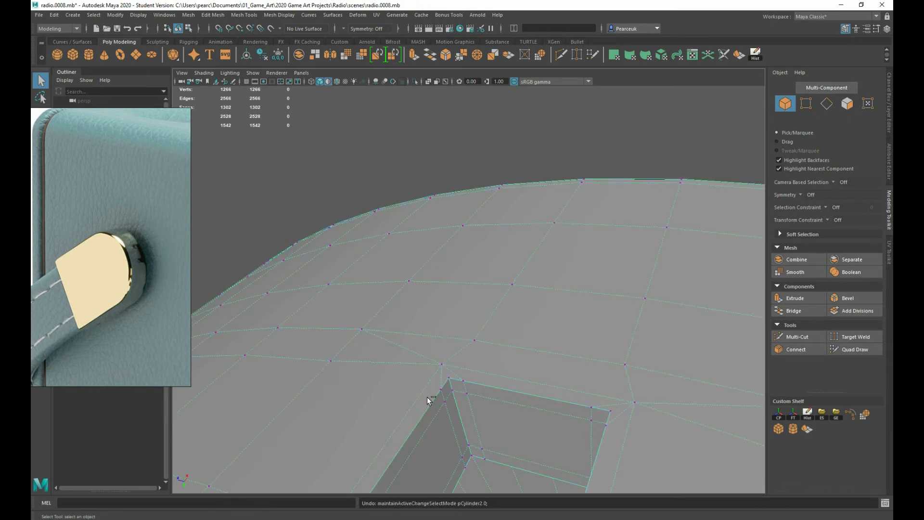
{"action": "key", "text": "ctrl+z"}
{"action": "key", "text": "ctrl+z"}
{"action": "key", "text": "ctrl+z"}
{"action": "key", "text": "ctrl+z"}
{"action": "key", "text": "ctrl+z"}
{"action": "key", "text": "ctrl+z"}
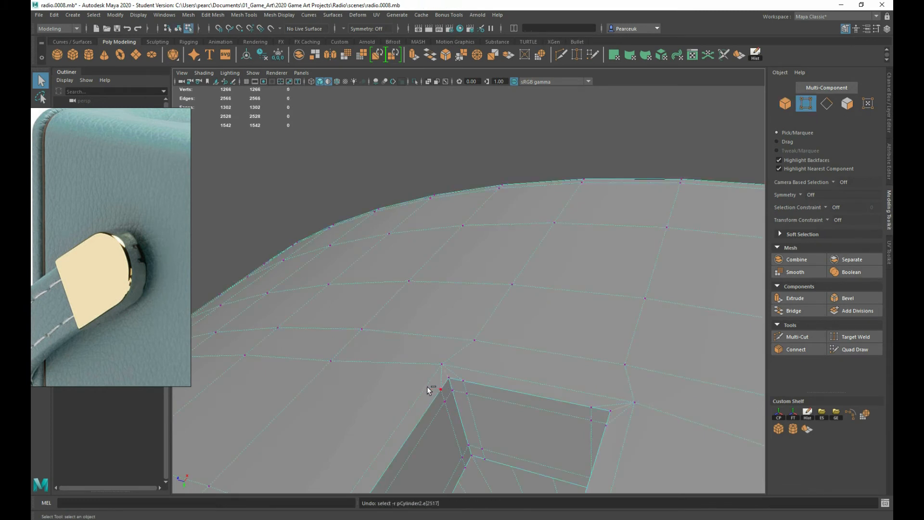
{"action": "key", "text": "ctrl+z"}
{"action": "key", "text": "ctrl+z"}
{"action": "key", "text": "ctrl+z"}
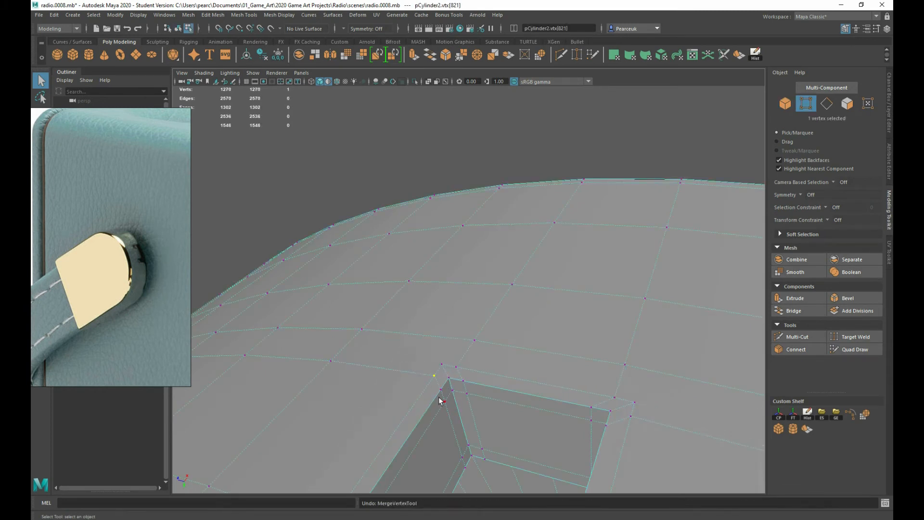
{"action": "left_click_drag", "start_coordinate": [456, 386], "coordinate": [489, 391], "text": "alt"}
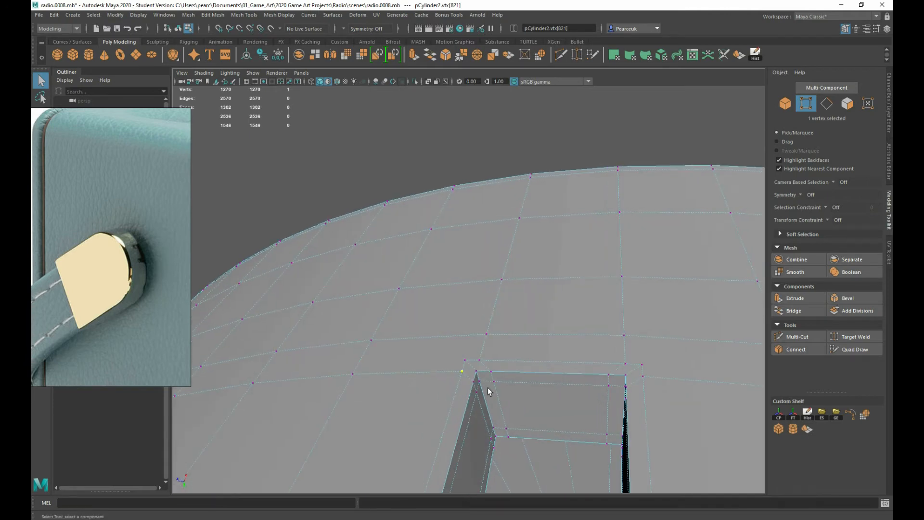
- Preview the fitting smoothed in object mode and examine the unwelded slot corners from outside and underneath
{"action": "key", "text": "3"}
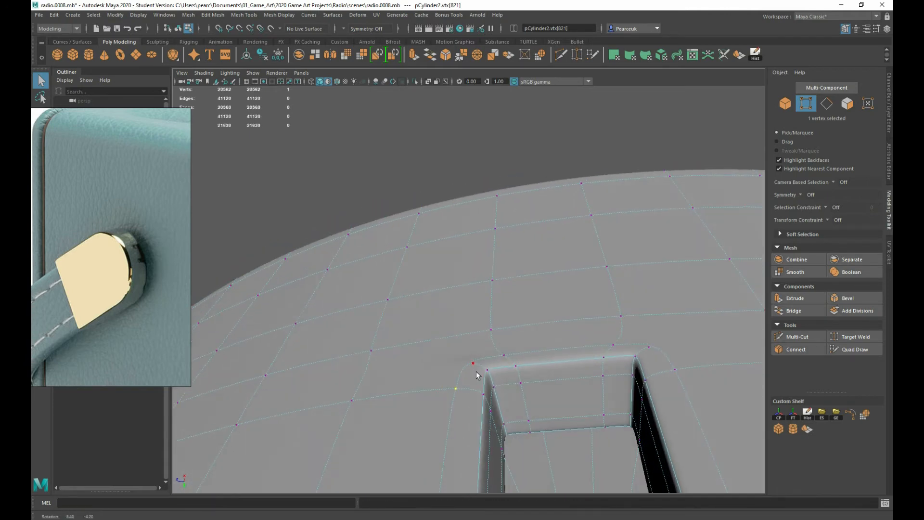
{"action": "right_click_drag", "start_coordinate": [501, 296], "coordinate": [546, 279]}
{"action": "left_click", "coordinate": [456, 151]}
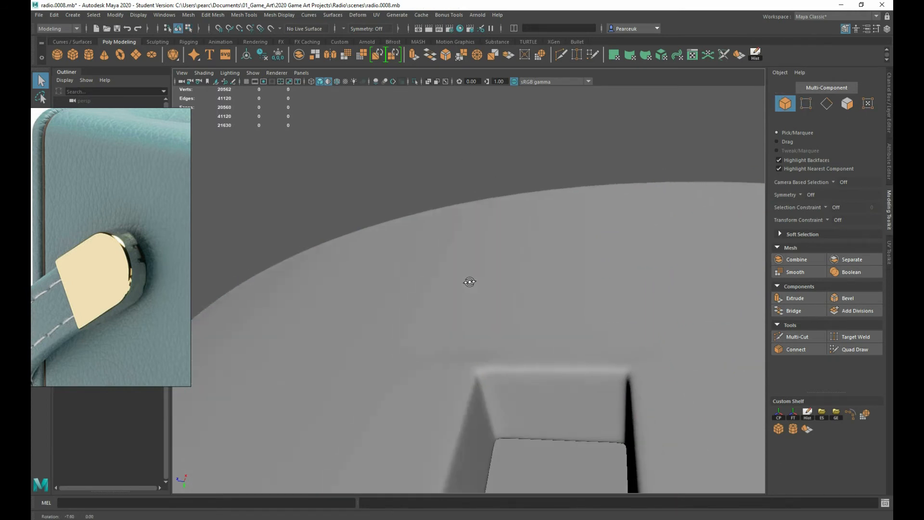
{"action": "left_click_drag", "start_coordinate": [468, 281], "coordinate": [423, 378], "text": "alt"}
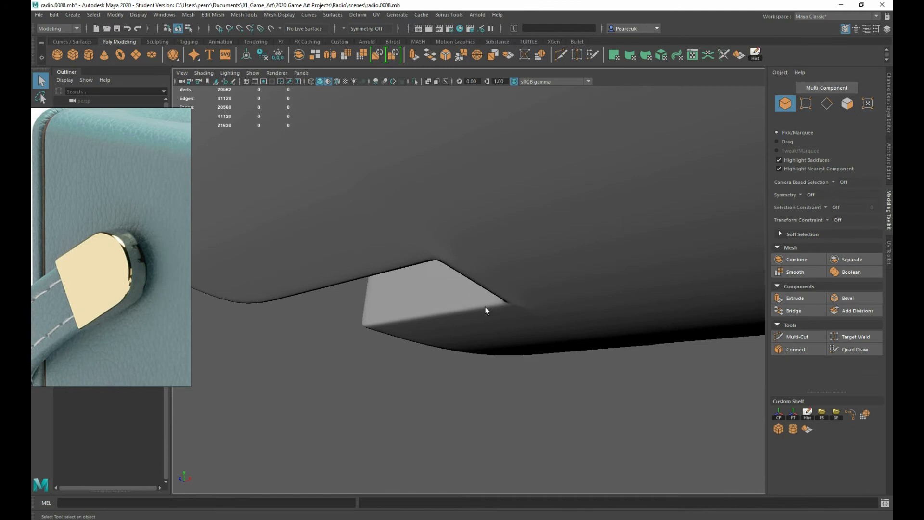
{"action": "left_click_drag", "start_coordinate": [484, 307], "coordinate": [489, 233], "text": "alt"}
{"action": "left_click", "coordinate": [489, 234]}
- Insert an edge loop with Multi-Cut across the fitting just beyond the slot's closed end
{"action": "left_click_drag", "start_coordinate": [489, 369], "coordinate": [483, 326], "text": "alt"}
{"action": "right_click_drag", "start_coordinate": [480, 292], "coordinate": [427, 292], "text": "shift"}
{"action": "left_click", "coordinate": [485, 473]}
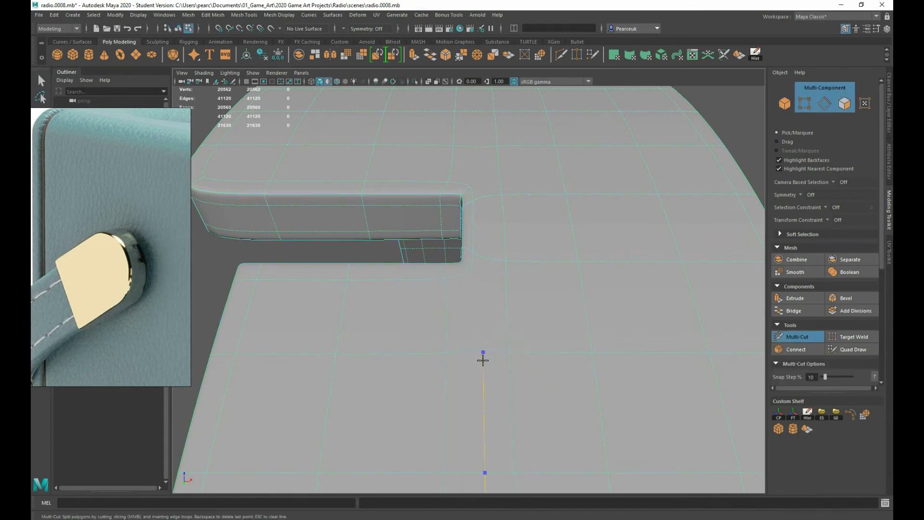
{"action": "left_click", "coordinate": [480, 144], "text": "ctrl"}
{"action": "scroll", "coordinate": [477, 144], "scroll_direction": "up", "scroll_amount": 2}
- On the unsmoothed mesh, cut an edge from each outer bevel corner at the slot's closed end to the new edge loop
{"action": "mouse_move", "coordinate": [481, 154]}
{"action": "right_mouse_down", "text": "shift"}
{"action": "mouse_move", "coordinate": [448, 156]}
{"action": "mouse_move", "coordinate": [480, 158]}
{"action": "right_mouse_up", "text": "shift"}
{"action": "key", "text": "1"}
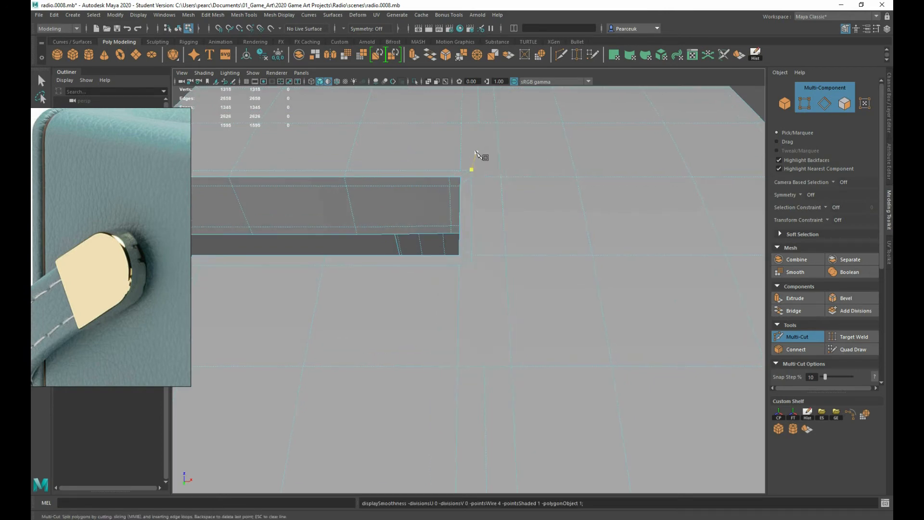
{"action": "left_click", "coordinate": [479, 124]}
{"action": "left_click_drag", "start_coordinate": [482, 180], "coordinate": [493, 210], "text": "alt"}
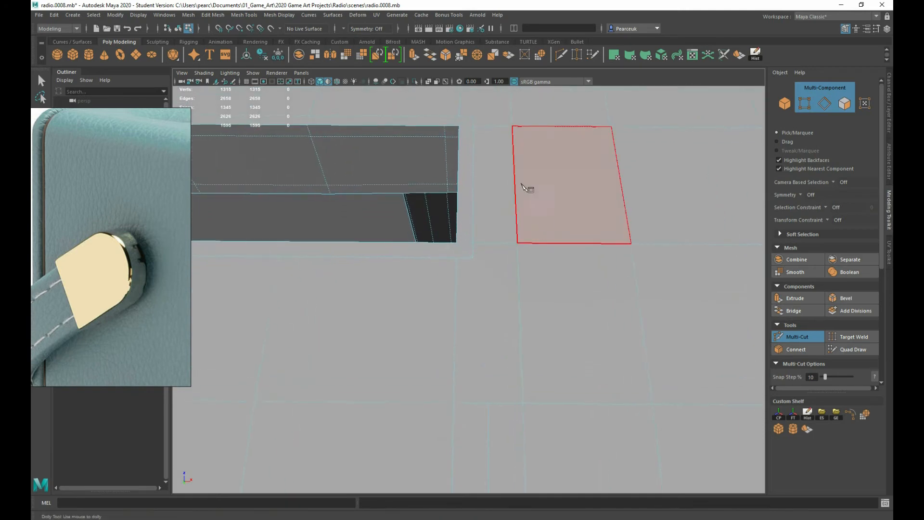
{"action": "middle_click_drag", "start_coordinate": [509, 190], "coordinate": [504, 257], "text": "alt"}
{"action": "left_click", "coordinate": [466, 183]}
{"action": "middle_click_drag", "start_coordinate": [495, 202], "coordinate": [491, 271], "text": "alt"}
{"action": "right_click", "coordinate": [485, 268]}
{"action": "left_click", "coordinate": [483, 393]}
{"action": "middle_click_drag", "start_coordinate": [502, 329], "coordinate": [501, 264], "text": "alt"}
{"action": "left_click", "coordinate": [471, 236]}
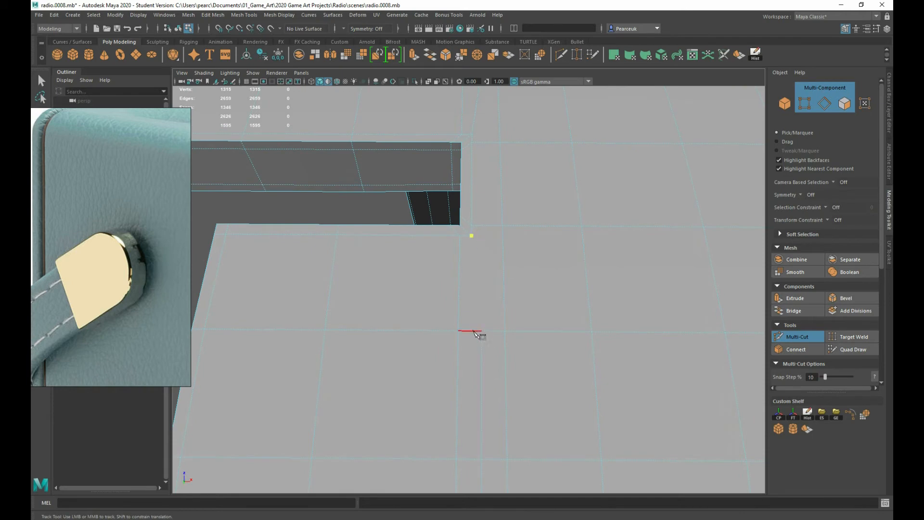
{"action": "key", "text": "q"}
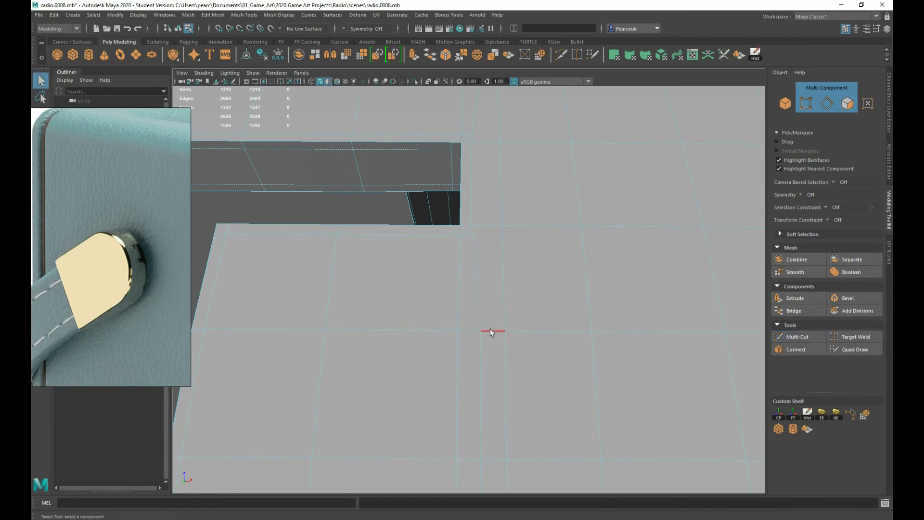
- Preview the fitting smoothed in object mode, examine the reworked slot corners, and return to the unsmoothed mesh
{"action": "key", "text": "3"}
{"action": "left_click_drag", "start_coordinate": [483, 282], "coordinate": [423, 253], "text": "alt"}
{"action": "left_click", "coordinate": [508, 223]}
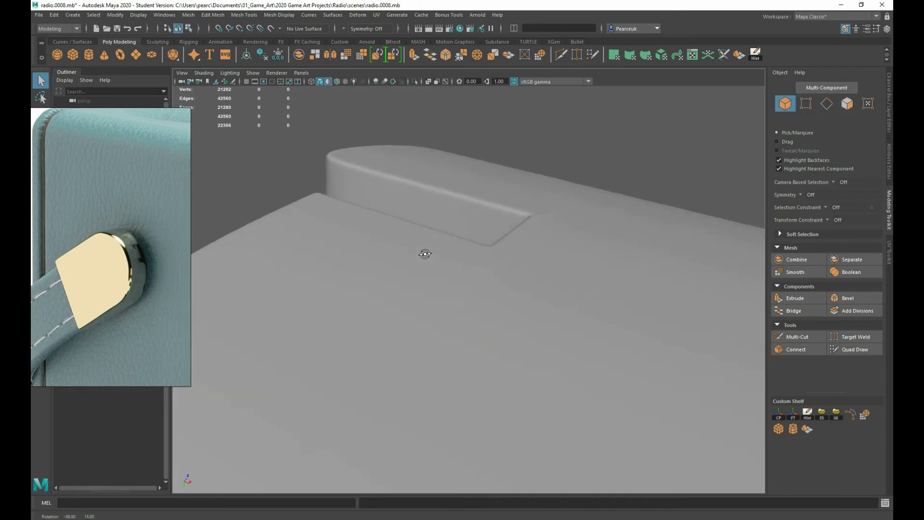
{"action": "left_click", "coordinate": [506, 262]}
{"action": "left_click_drag", "start_coordinate": [505, 258], "coordinate": [453, 304], "text": "alt"}
{"action": "scroll", "coordinate": [538, 283], "scroll_direction": "down", "scroll_amount": 3}
{"action": "key", "text": "1"}
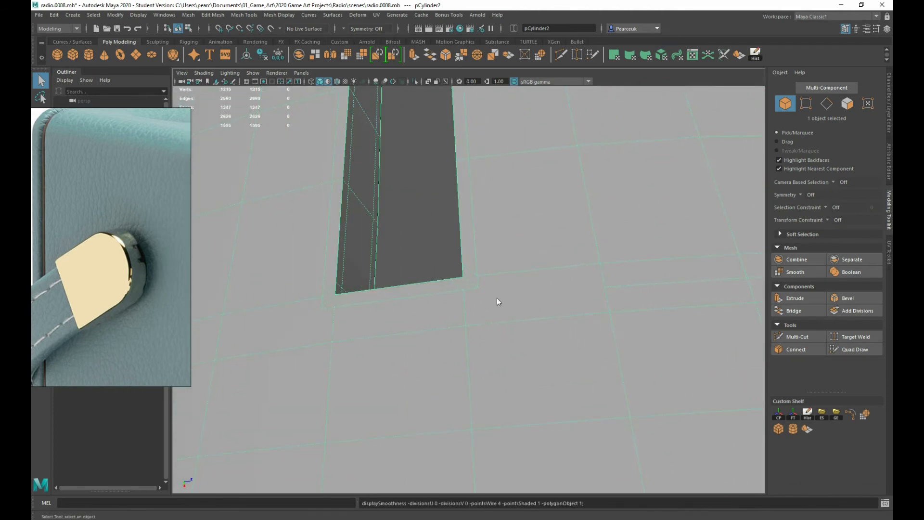
- Cut a sideways edge with Multi-Cut from each outer bevel corner at the slot's closed end across the adjoining face
{"action": "right_click_drag", "start_coordinate": [497, 292], "coordinate": [447, 297], "text": "shift"}
{"action": "left_click", "coordinate": [477, 287]}
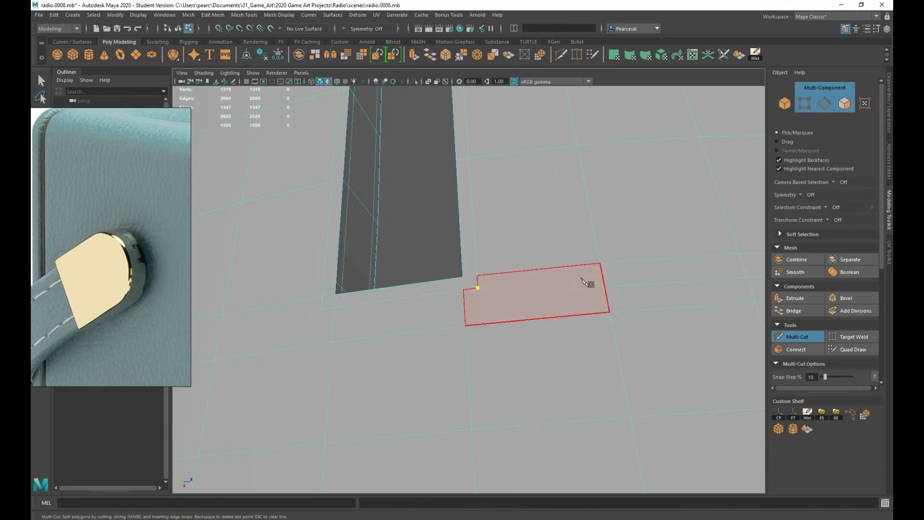
{"action": "left_click", "coordinate": [605, 287]}
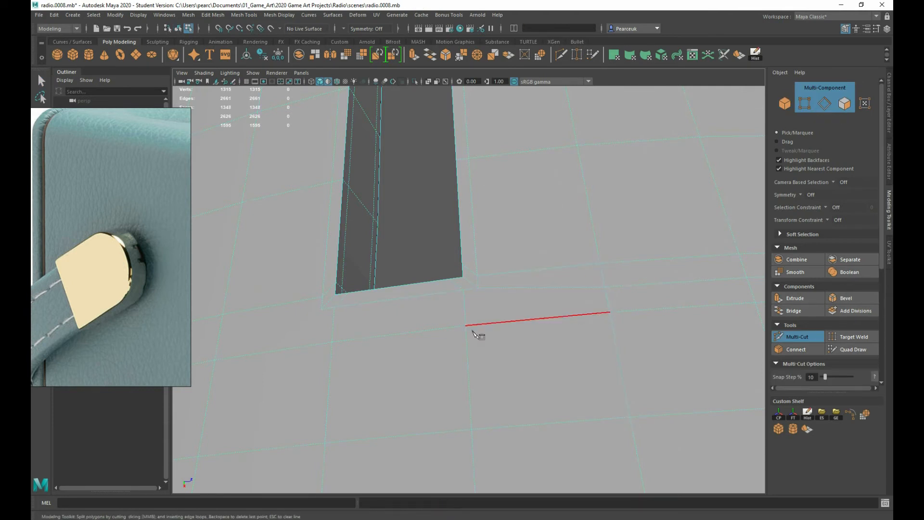
{"action": "key", "text": "Return"}
{"action": "left_click_drag", "start_coordinate": [476, 332], "coordinate": [688, 289], "text": "alt"}
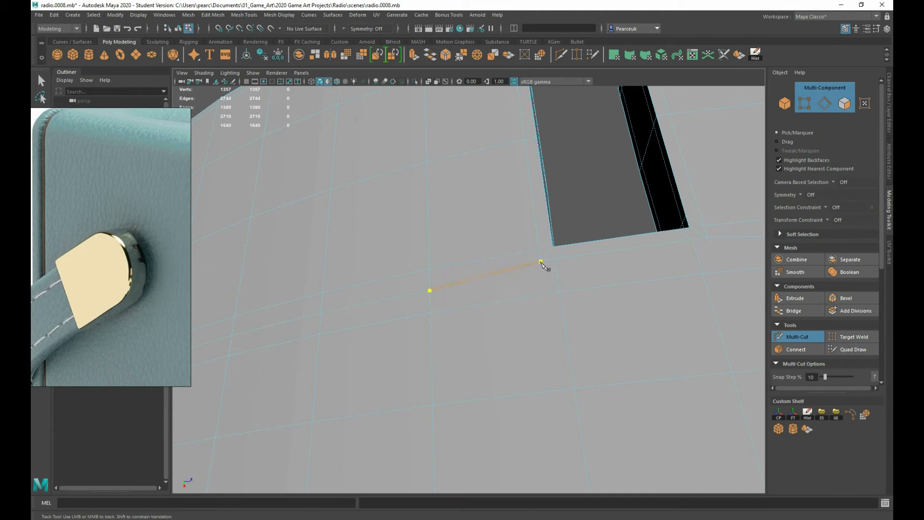
{"action": "key", "text": "Return"}
- Preview the fitting smoothed and examine the slot corners with the new sideways cuts from several angles
{"action": "key", "text": "q"}
{"action": "key", "text": "3"}
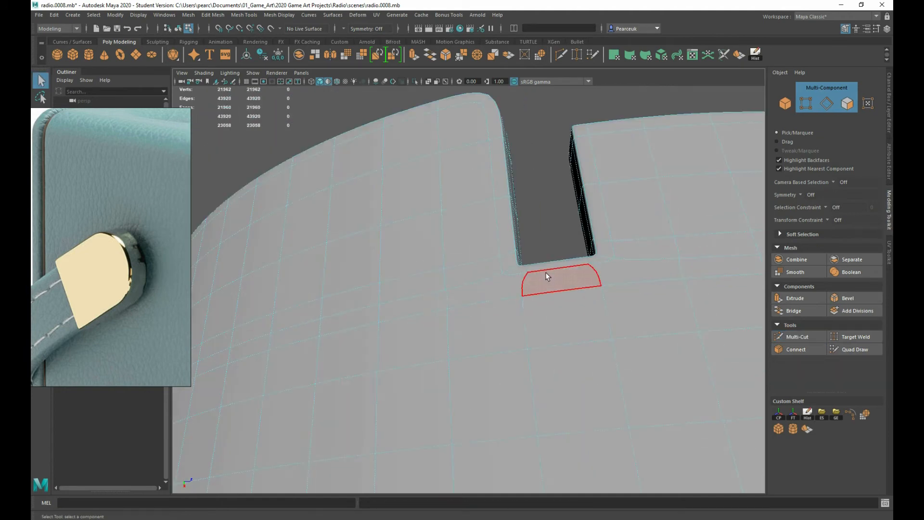
{"action": "left_click_drag", "start_coordinate": [545, 275], "coordinate": [531, 295], "text": "alt"}
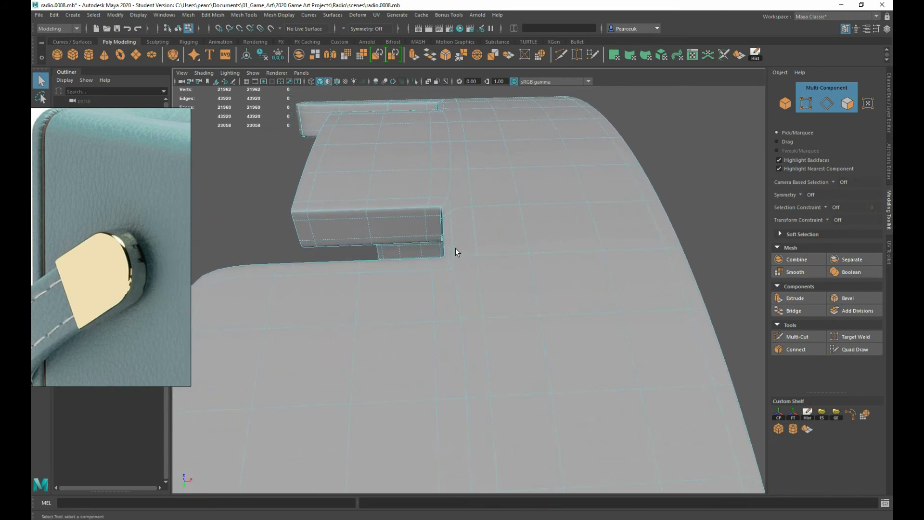
{"action": "left_click_drag", "start_coordinate": [457, 252], "coordinate": [391, 276], "text": "alt"}
- Insert edge loops with Multi-Cut running lengthwise from both sides of the slot's closed end across the fitting
{"action": "right_click_drag", "start_coordinate": [388, 263], "coordinate": [353, 267], "text": "shift"}
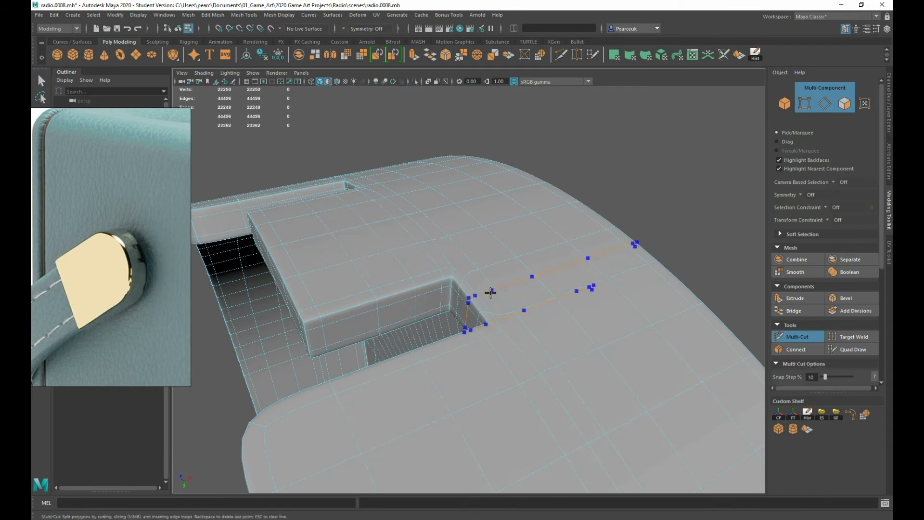
{"action": "left_click", "coordinate": [490, 291], "text": "ctrl"}
{"action": "left_click", "coordinate": [492, 328], "text": "ctrl"}
{"action": "left_click_drag", "start_coordinate": [496, 307], "coordinate": [550, 329], "text": "alt"}
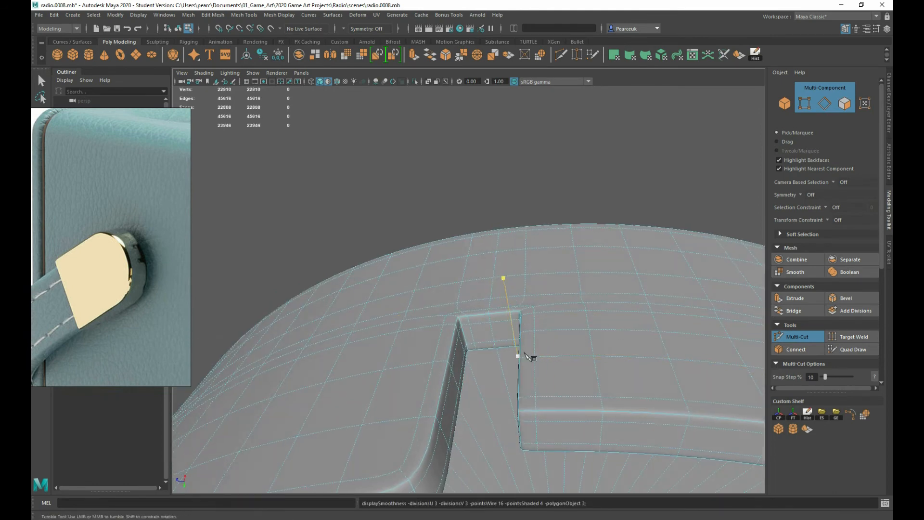
{"action": "right_click_drag", "start_coordinate": [514, 355], "coordinate": [525, 312], "text": "alt"}
{"action": "key", "text": "q"}
- Examine the smoothed slot corners in object mode with the fitting deselected
{"action": "right_click_drag", "start_coordinate": [559, 270], "coordinate": [580, 250]}
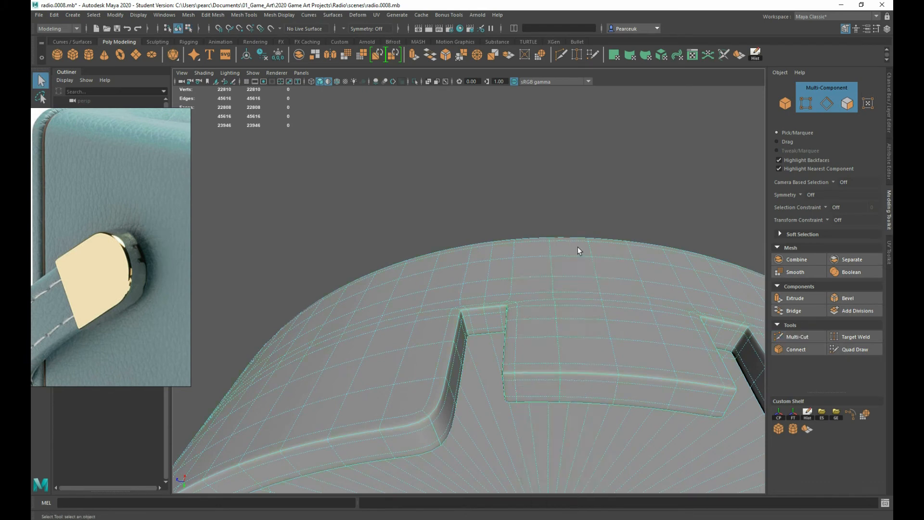
{"action": "left_click", "coordinate": [528, 183]}
{"action": "scroll", "coordinate": [476, 370], "scroll_direction": "up", "scroll_amount": 5}
{"action": "left_click_drag", "start_coordinate": [475, 371], "coordinate": [408, 345], "text": "alt"}
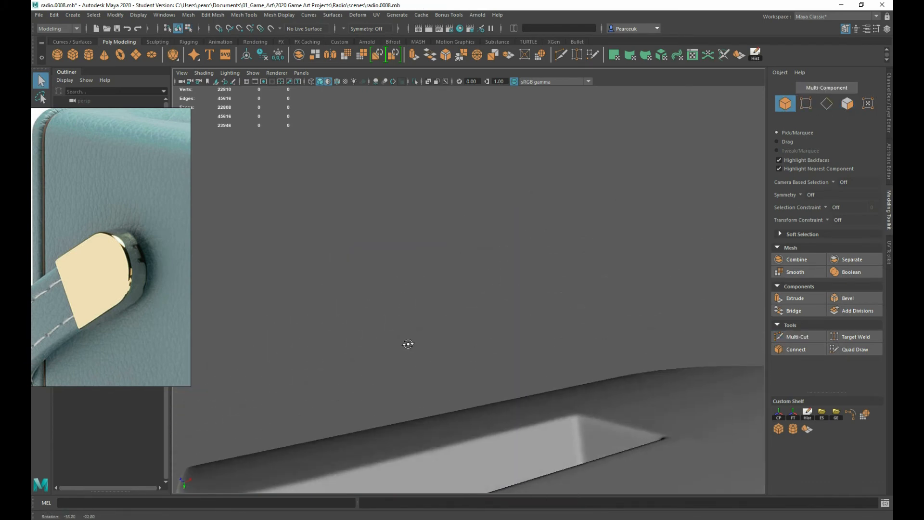
{"action": "left_click_drag", "start_coordinate": [524, 409], "coordinate": [534, 351], "text": "alt"}
- Delete the extra edge loop crossing the fitting beyond the slots and the lengthwise loop running from the slot to the far edge
{"action": "left_click", "coordinate": [474, 391]}
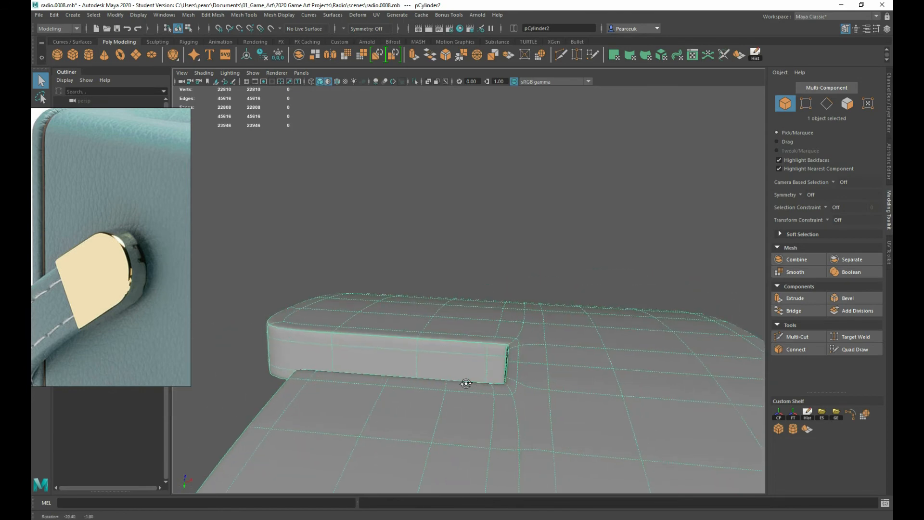
{"action": "right_click_drag", "start_coordinate": [534, 294], "coordinate": [538, 302]}
{"action": "double_click", "coordinate": [542, 332]}
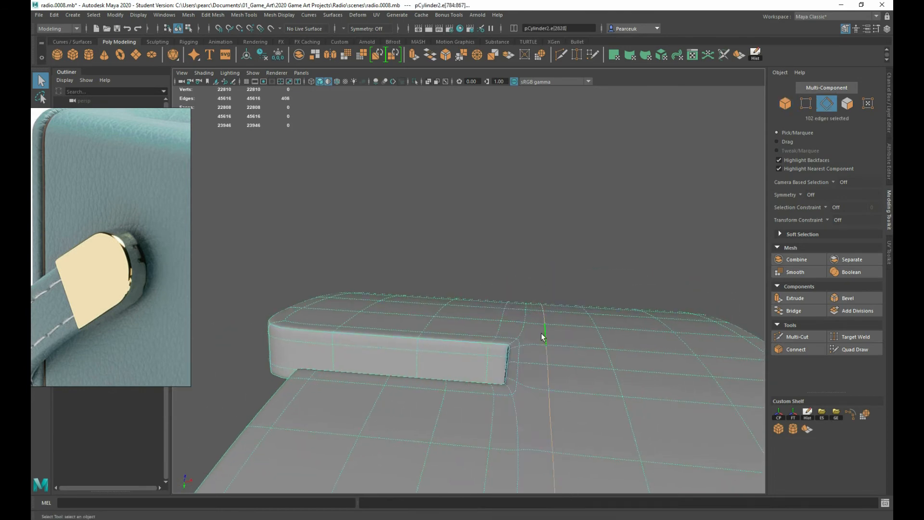
{"action": "right_click_drag", "start_coordinate": [560, 322], "coordinate": [470, 370], "text": "shift"}
{"action": "double_click", "coordinate": [558, 373]}
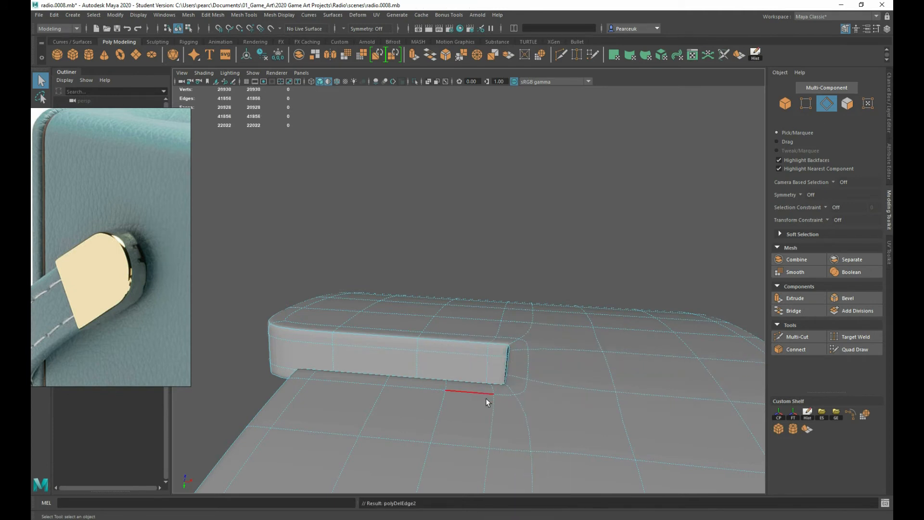
{"action": "left_click_drag", "start_coordinate": [486, 398], "coordinate": [487, 419], "text": "alt"}
{"action": "double_click", "coordinate": [486, 419]}
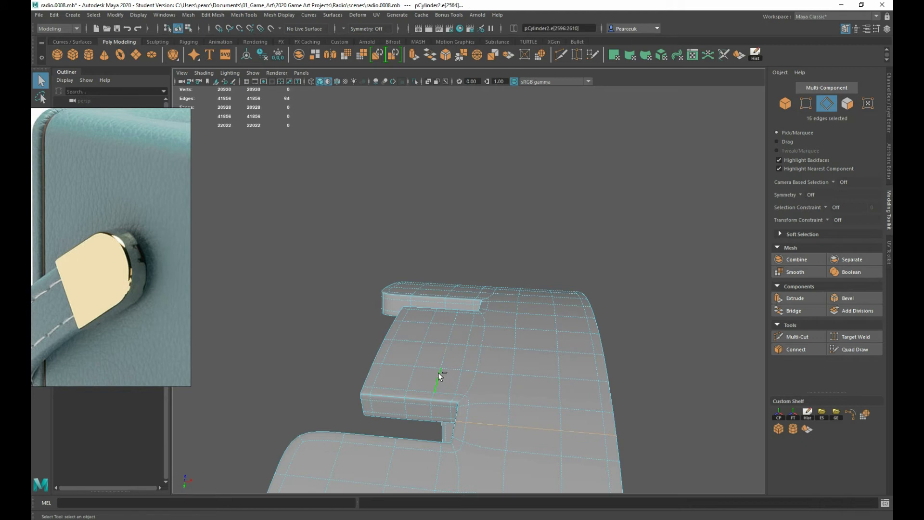
{"action": "right_click_drag", "start_coordinate": [546, 353], "coordinate": [503, 367], "text": "shift"}
{"action": "scroll", "coordinate": [502, 367], "scroll_direction": "up", "scroll_amount": 3}
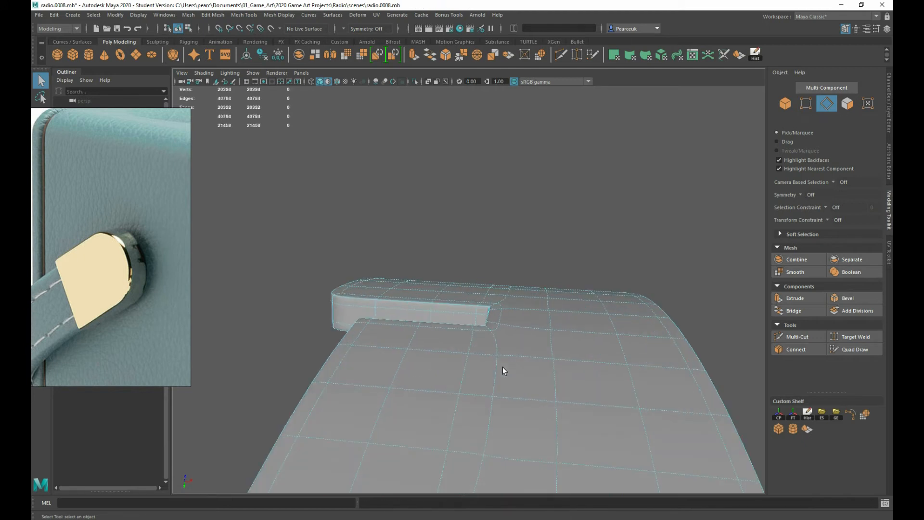
- Examine the smoothed fitting around both slots in object mode, with and without its wireframe
{"action": "right_click_drag", "start_coordinate": [502, 294], "coordinate": [507, 333]}
{"action": "right_click_drag", "start_coordinate": [529, 281], "coordinate": [529, 281]}
{"action": "left_click_drag", "start_coordinate": [479, 269], "coordinate": [393, 290], "text": "alt"}
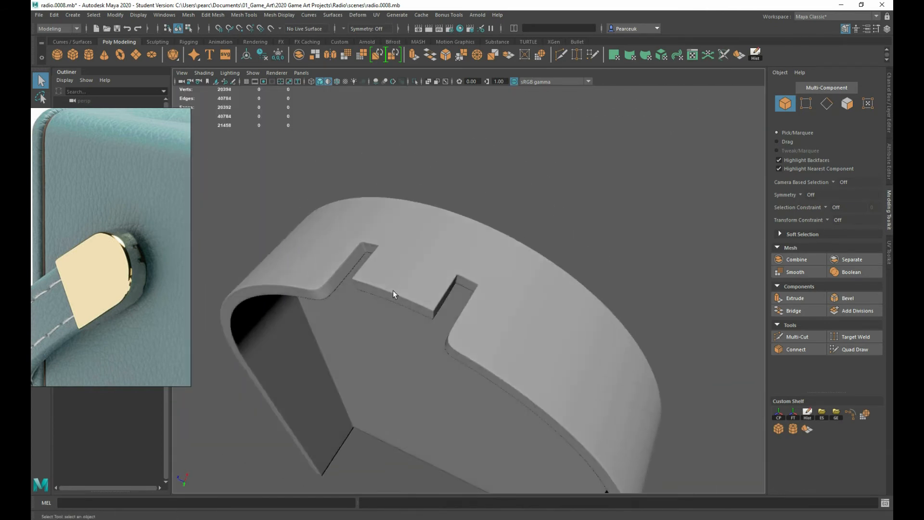
{"action": "left_click", "coordinate": [445, 336]}
{"action": "scroll", "coordinate": [503, 298], "scroll_direction": "up", "scroll_amount": 5}
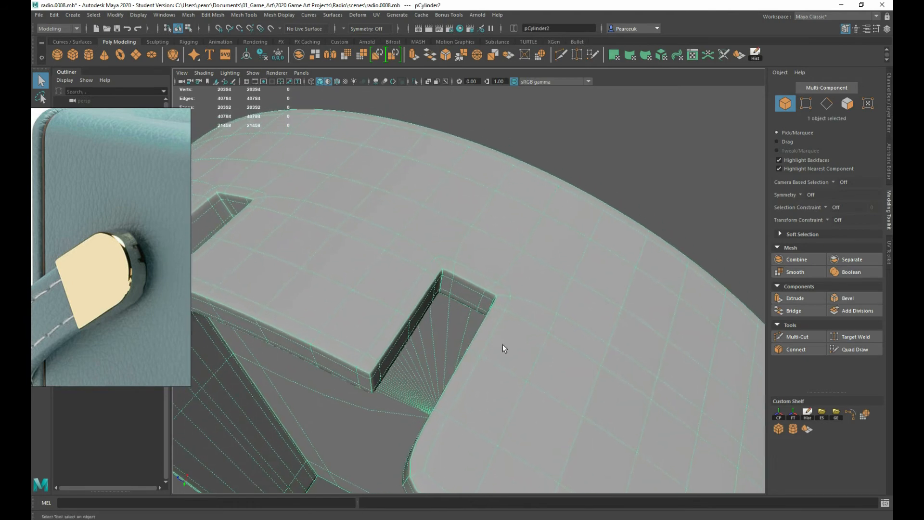
{"action": "scroll", "coordinate": [520, 345], "scroll_direction": "down", "scroll_amount": 2}
{"action": "middle_click_drag", "start_coordinate": [484, 373], "coordinate": [508, 396], "text": "alt"}
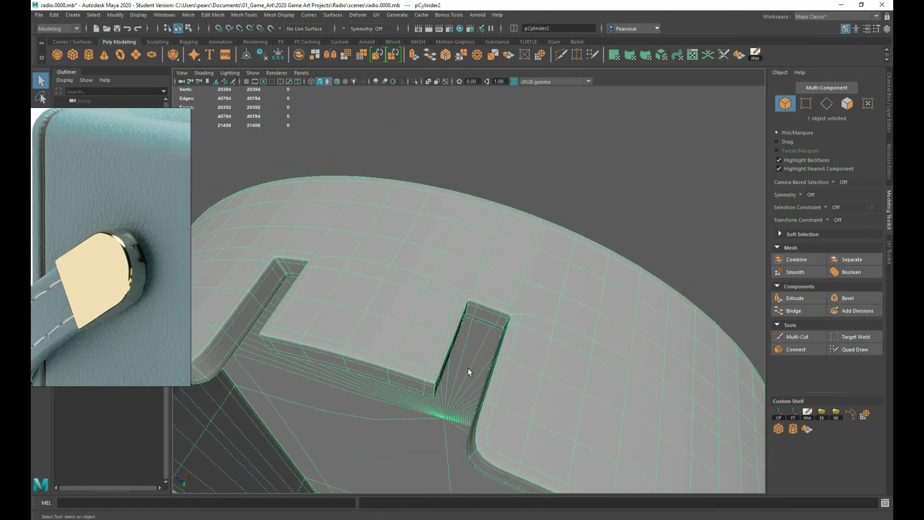
{"action": "scroll", "coordinate": [404, 363], "scroll_direction": "down", "scroll_amount": 2}
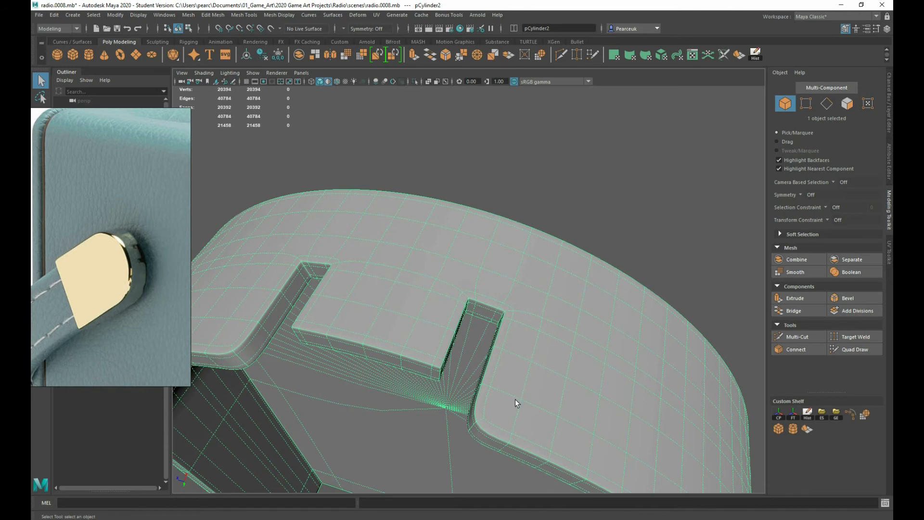
{"action": "left_click_drag", "start_coordinate": [514, 399], "coordinate": [461, 418], "text": "alt"}
{"action": "scroll", "coordinate": [461, 418], "scroll_direction": "up", "scroll_amount": 3}
{"action": "key", "text": "ctrl+a"}
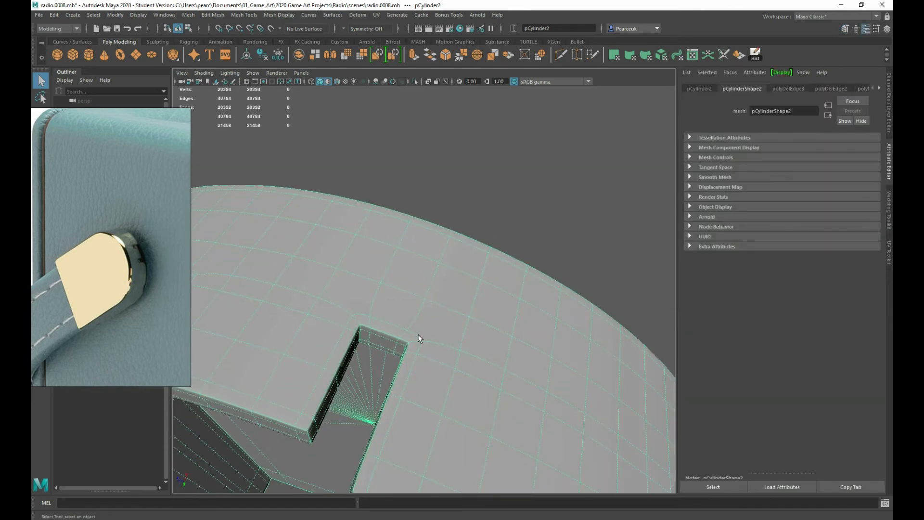
- On the unsmoothed mesh, target-weld the extra loop vertex beside each corner of the slot's closed end to the neighbouring grid vertex
{"action": "key", "text": "1"}
{"action": "scroll", "coordinate": [464, 353], "scroll_direction": "up", "scroll_amount": 4}
{"action": "scroll", "coordinate": [464, 353], "scroll_direction": "down", "scroll_amount": 2}
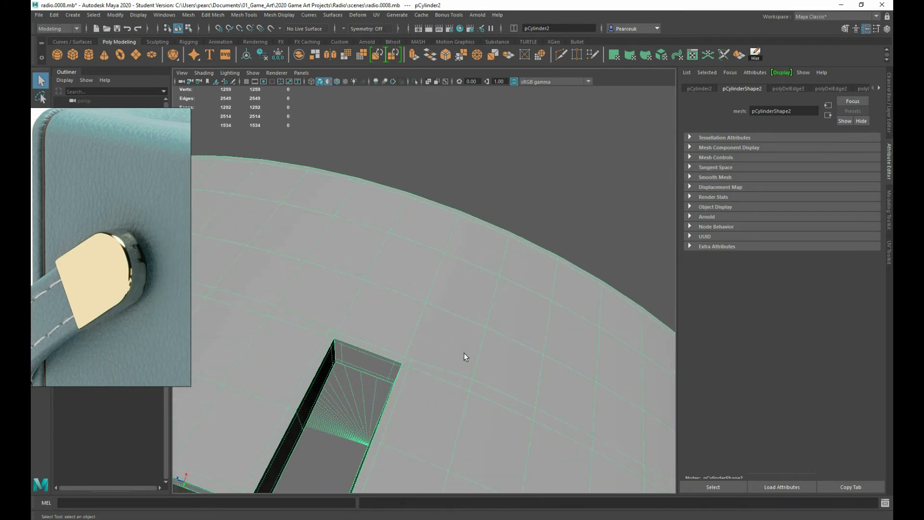
{"action": "left_click_drag", "start_coordinate": [463, 353], "coordinate": [437, 350], "text": "alt"}
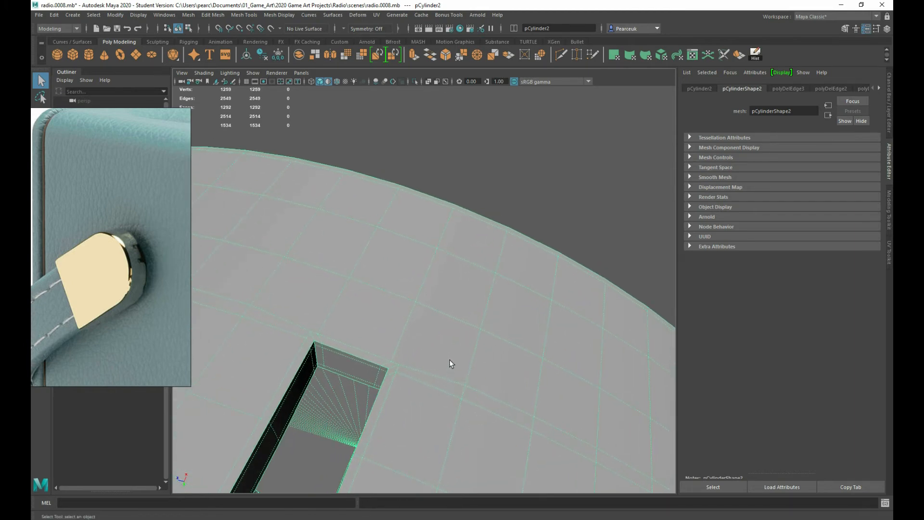
{"action": "scroll", "coordinate": [451, 357], "scroll_direction": "down", "scroll_amount": 2}
{"action": "scroll", "coordinate": [450, 357], "scroll_direction": "up", "scroll_amount": 2}
{"action": "right_click_drag", "start_coordinate": [434, 292], "coordinate": [466, 265], "text": "shift"}
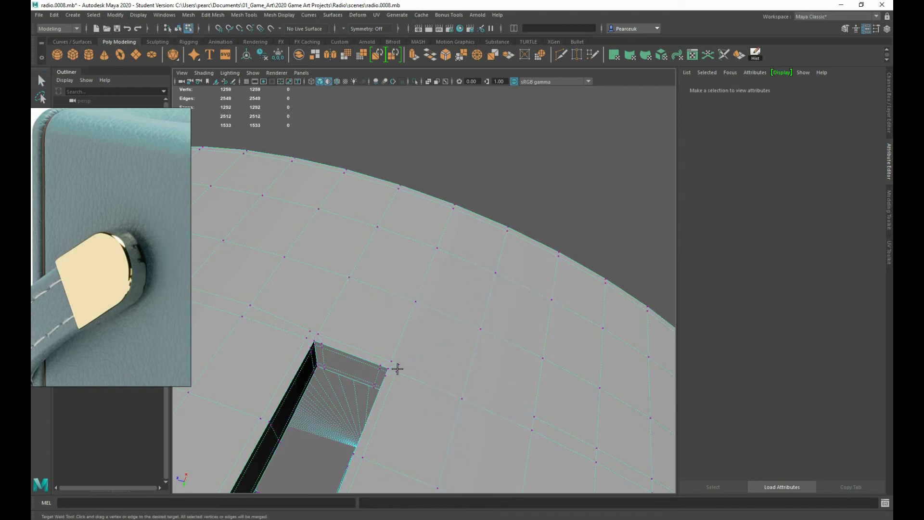
{"action": "left_click_drag", "start_coordinate": [397, 369], "coordinate": [400, 309], "text": "alt"}
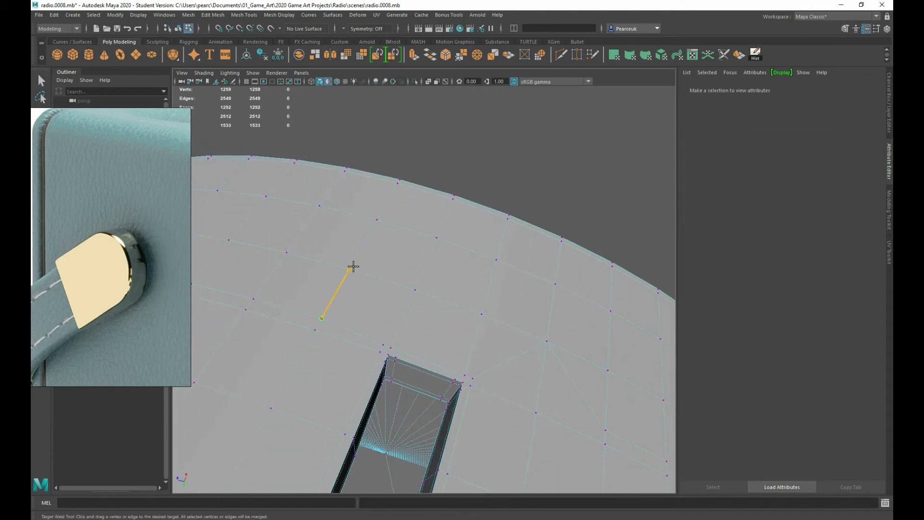
- Delete the redundant edge loops leading away from the welded vertices beside the slots
{"action": "key", "text": "q"}
{"action": "right_click_drag", "start_coordinate": [342, 289], "coordinate": [342, 268]}
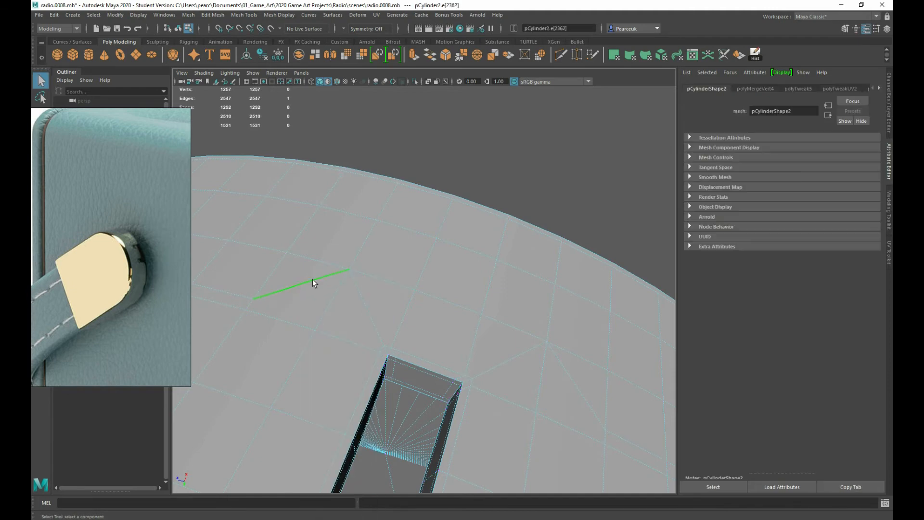
{"action": "left_click", "coordinate": [491, 370]}
{"action": "right_click_drag", "start_coordinate": [505, 295], "coordinate": [472, 310], "text": "ctrl"}
- Preview the fitting smoothed in object mode and examine the shading and edge flow around the slot corners from all sides
{"action": "key", "text": "3"}
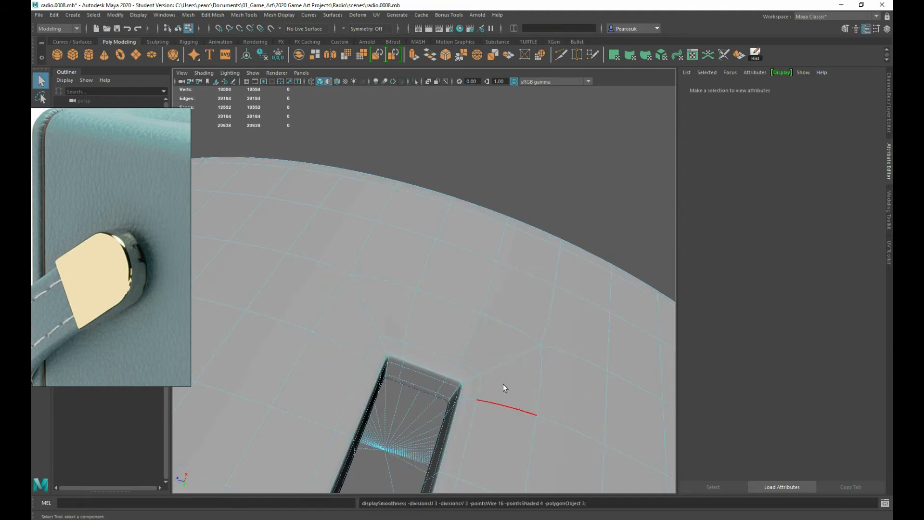
{"action": "left_click_drag", "start_coordinate": [504, 383], "coordinate": [473, 355], "text": "alt"}
{"action": "right_click_drag", "start_coordinate": [474, 294], "coordinate": [529, 268]}
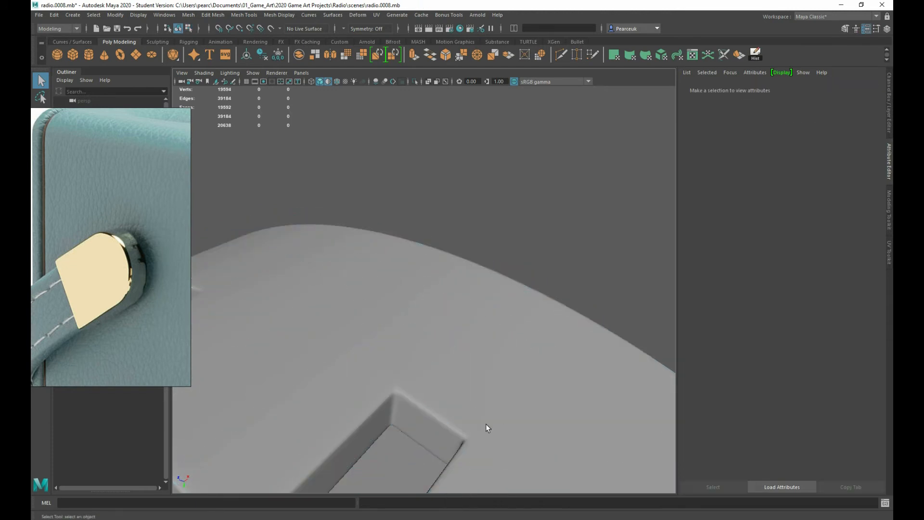
{"action": "left_click_drag", "start_coordinate": [486, 423], "coordinate": [478, 406], "text": "alt"}
{"action": "left_click_drag", "start_coordinate": [425, 368], "coordinate": [365, 342], "text": "alt"}
{"action": "left_click", "coordinate": [346, 305]}
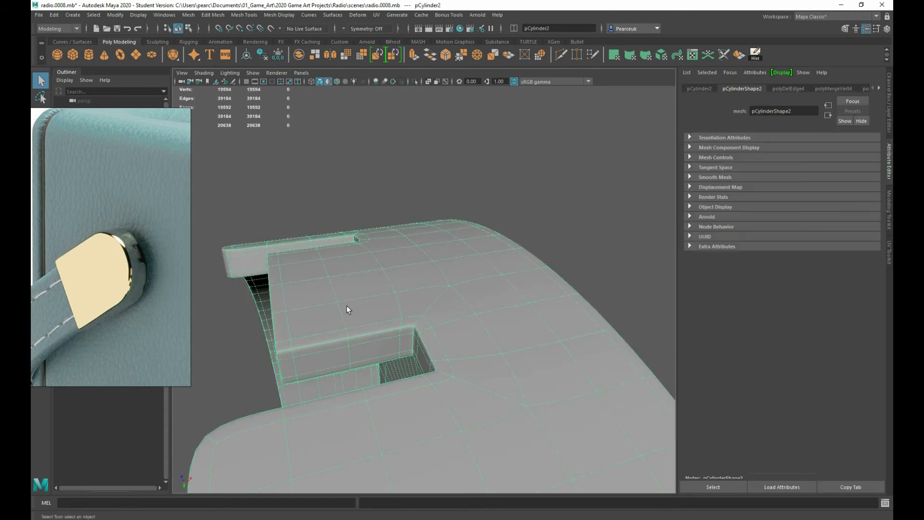
{"action": "left_click_drag", "start_coordinate": [334, 269], "coordinate": [432, 343], "text": "alt"}
{"action": "middle_click_drag", "start_coordinate": [345, 271], "coordinate": [586, 375], "text": "alt"}
{"action": "scroll", "coordinate": [430, 304], "scroll_direction": "up", "scroll_amount": 3}
{"action": "scroll", "coordinate": [430, 304], "scroll_direction": "down", "scroll_amount": 6}
{"action": "left_click", "coordinate": [492, 127]}
{"action": "left_click_drag", "start_coordinate": [489, 294], "coordinate": [411, 270], "text": "alt"}
{"action": "left_click_drag", "start_coordinate": [503, 412], "coordinate": [541, 407], "text": "alt"}
{"action": "middle_click_drag", "start_coordinate": [540, 408], "coordinate": [426, 338], "text": "alt"}
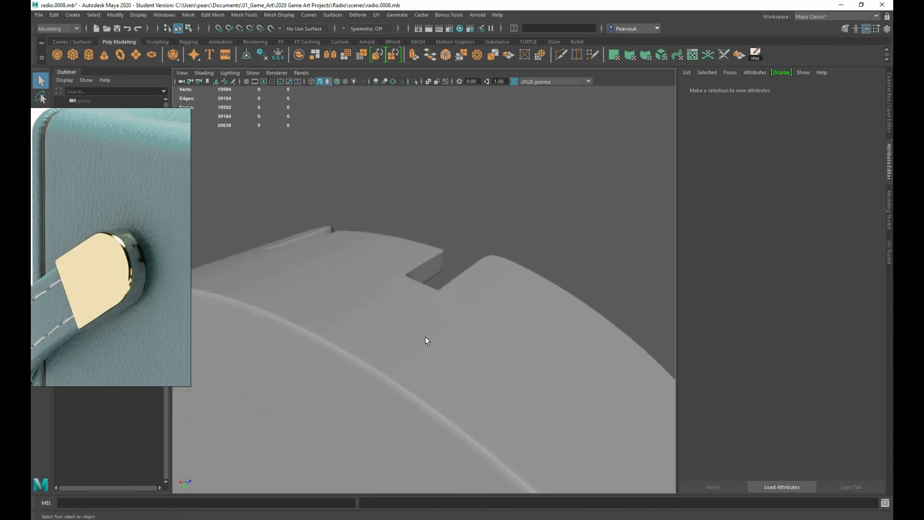
{"action": "left_click", "coordinate": [425, 337]}
{"action": "left_click_drag", "start_coordinate": [414, 282], "coordinate": [405, 292], "text": "alt"}
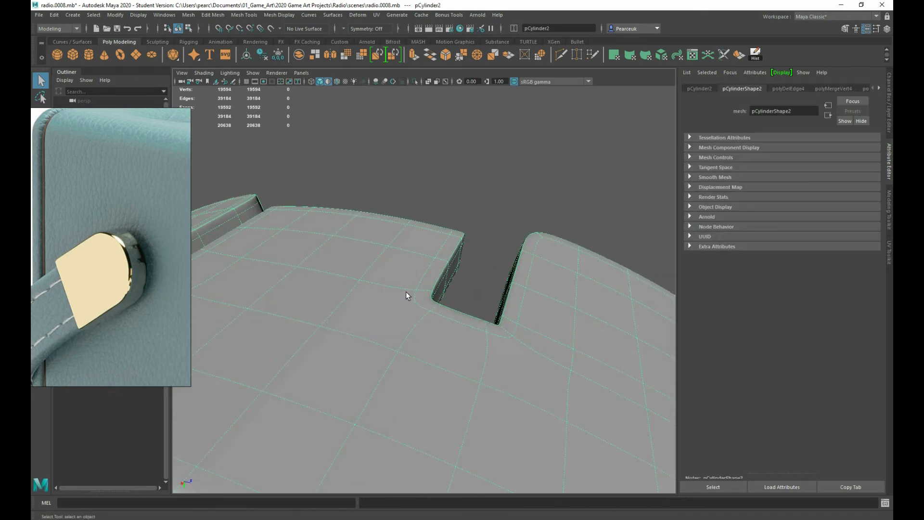
{"action": "key", "text": "1"}
{"action": "right_click_drag", "start_coordinate": [398, 303], "coordinate": [397, 303], "text": "shift"}
{"action": "right_click_drag", "start_coordinate": [397, 303], "coordinate": [398, 317], "text": "shift"}
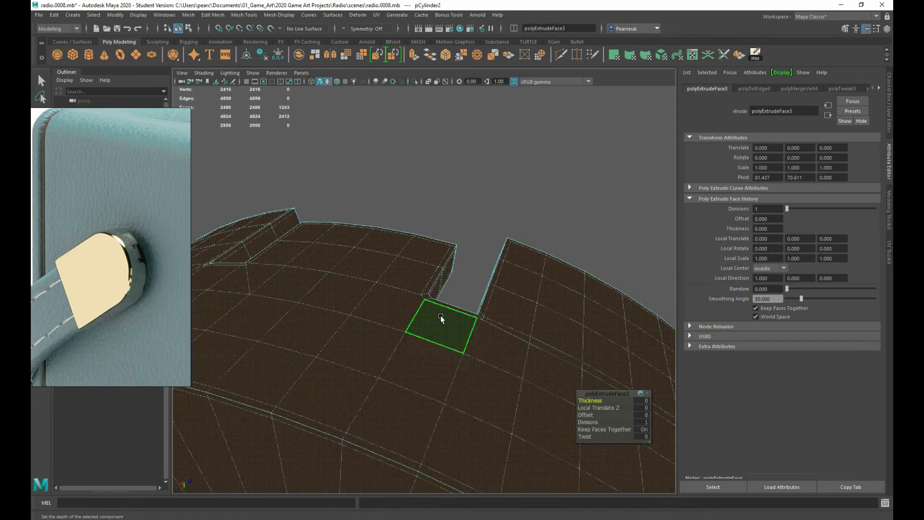
{"action": "scroll", "coordinate": [440, 316], "scroll_direction": "down", "scroll_amount": 3}
{"action": "scroll", "coordinate": [403, 322], "scroll_direction": "up", "scroll_amount": 5}
{"action": "key", "text": "ctrl+z"}
{"action": "key", "text": "ctrl+z"}
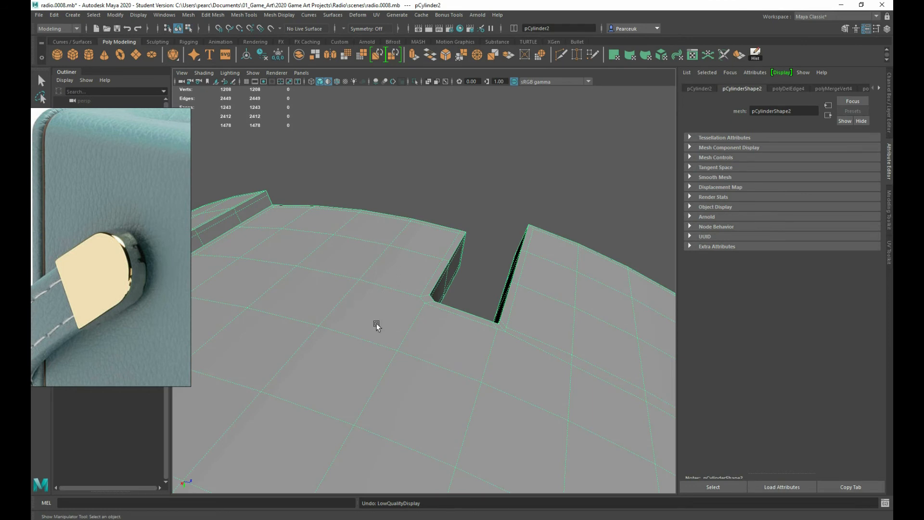
- Undo the deletion of the edge loops beside the slots
{"action": "left_click_drag", "start_coordinate": [376, 326], "coordinate": [511, 377], "text": "alt"}
{"action": "middle_click_drag", "start_coordinate": [516, 405], "coordinate": [426, 376], "text": "alt"}
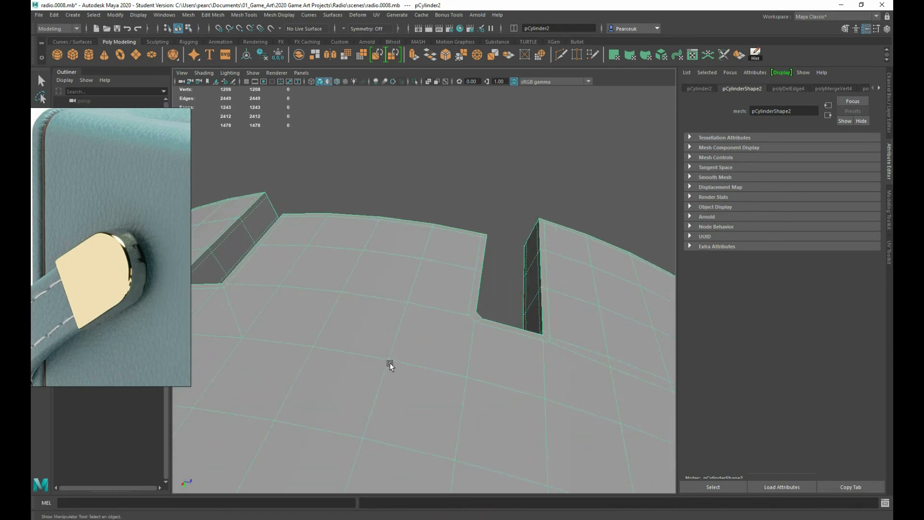
{"action": "scroll", "coordinate": [378, 359], "scroll_direction": "down", "scroll_amount": 2}
{"action": "key", "text": "ctrl+z"}
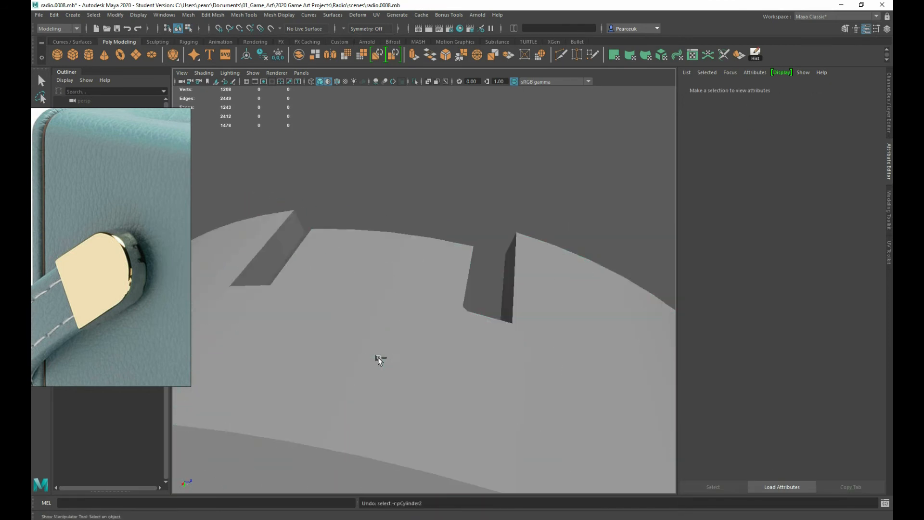
{"action": "key", "text": "ctrl+z"}
{"action": "key", "text": "ctrl+z"}
{"action": "key", "text": "ctrl+z"}
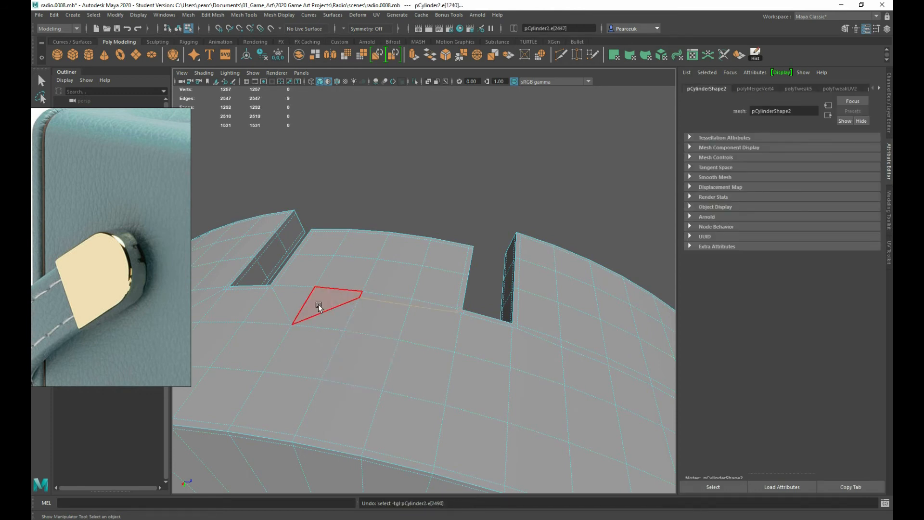
- Target-weld the extra loop vertices beside the closed-end corners of the slots to the neighbouring grid vertices
{"action": "scroll", "coordinate": [334, 308], "scroll_direction": "down", "scroll_amount": 2}
{"action": "left_click_drag", "start_coordinate": [334, 309], "coordinate": [348, 332], "text": "alt"}
{"action": "scroll", "coordinate": [420, 332], "scroll_direction": "up", "scroll_amount": 4}
{"action": "middle_click_drag", "start_coordinate": [463, 370], "coordinate": [402, 327], "text": "alt"}
{"action": "right_click_drag", "start_coordinate": [332, 315], "coordinate": [323, 284], "text": "shift"}
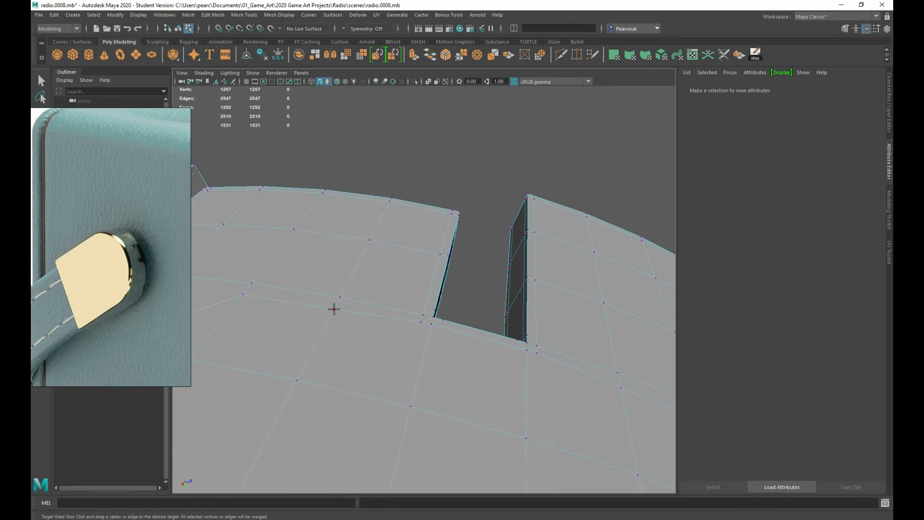
{"action": "left_click_drag", "start_coordinate": [297, 391], "coordinate": [437, 342]}
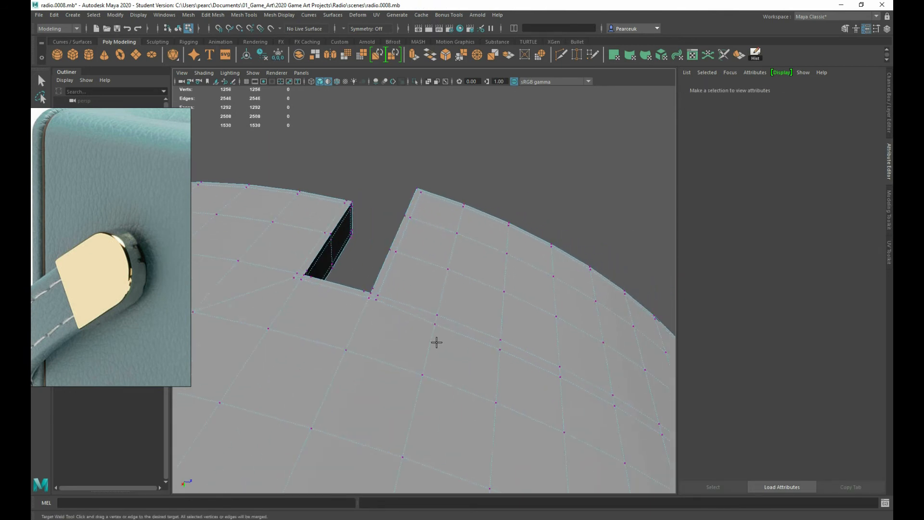
{"action": "left_click_drag", "start_coordinate": [415, 389], "coordinate": [415, 389]}
- Delete the redundant edge loops leading away from the welded vertices on both sides of the slots
{"action": "key", "text": "q"}
{"action": "right_click_drag", "start_coordinate": [433, 293], "coordinate": [442, 269]}
{"action": "left_click", "coordinate": [460, 383]}
{"action": "left_click_drag", "start_coordinate": [458, 369], "coordinate": [500, 401], "text": "alt"}
{"action": "right_click_drag", "start_coordinate": [434, 351], "coordinate": [399, 328], "text": "shift"}
{"action": "left_click_drag", "start_coordinate": [270, 359], "coordinate": [388, 375], "text": "alt"}
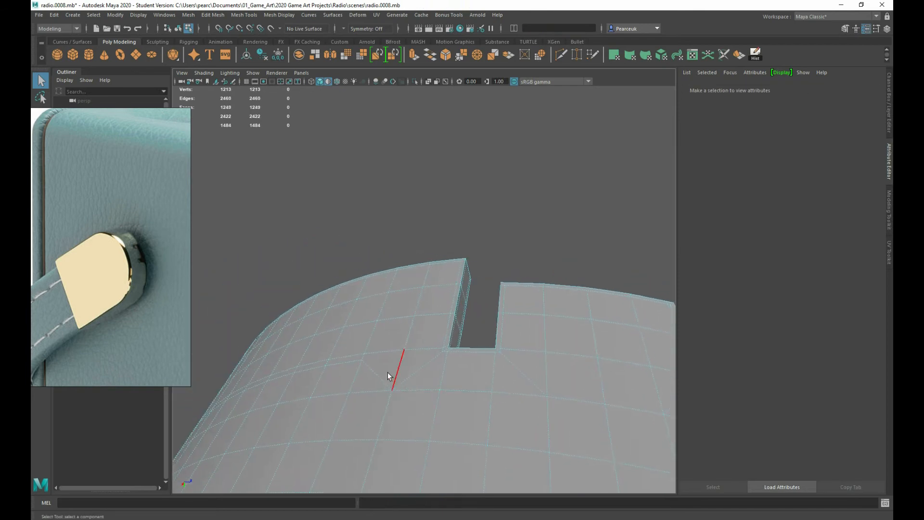
{"action": "double_click", "coordinate": [373, 371]}
{"action": "right_click_drag", "start_coordinate": [397, 341], "coordinate": [361, 353], "text": "shift"}
- Preview the fitting smoothed and examine the slot corners, edge flow and overall shape in object mode
{"action": "left_click_drag", "start_coordinate": [361, 354], "coordinate": [407, 425], "text": "alt"}
{"action": "key", "text": "3"}
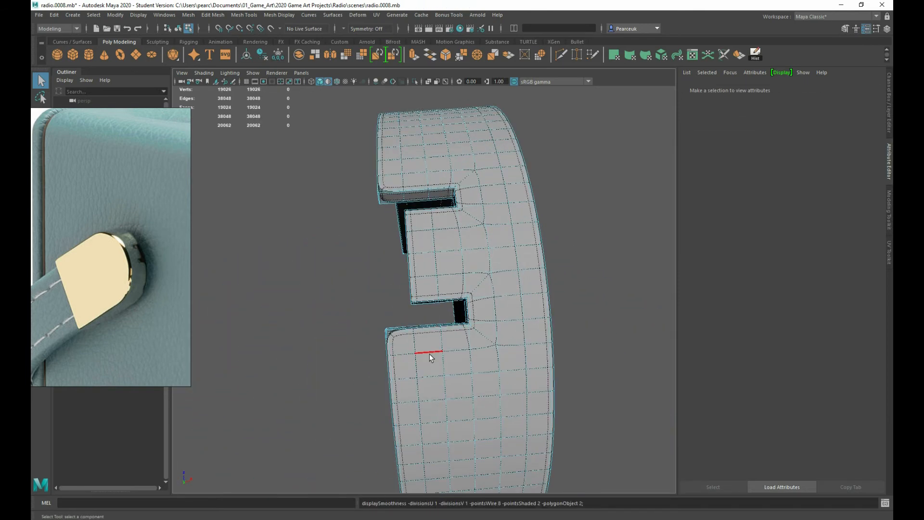
{"action": "scroll", "coordinate": [461, 273], "scroll_direction": "up", "scroll_amount": 3}
{"action": "right_click_drag", "start_coordinate": [538, 163], "coordinate": [569, 143]}
{"action": "left_click_drag", "start_coordinate": [355, 283], "coordinate": [412, 273], "text": "alt"}
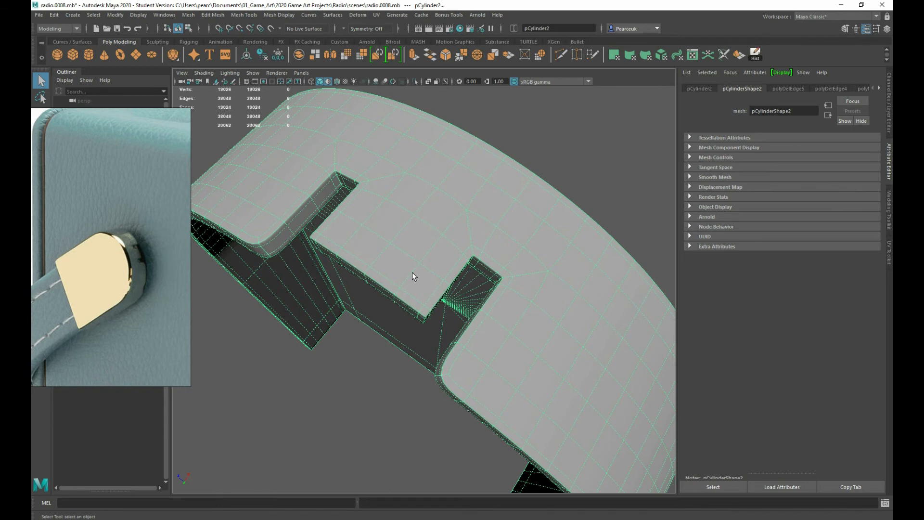
{"action": "scroll", "coordinate": [456, 241], "scroll_direction": "down", "scroll_amount": 2}
{"action": "left_click_drag", "start_coordinate": [457, 242], "coordinate": [458, 294], "text": "alt"}
{"action": "scroll", "coordinate": [445, 258], "scroll_direction": "down", "scroll_amount": 4}
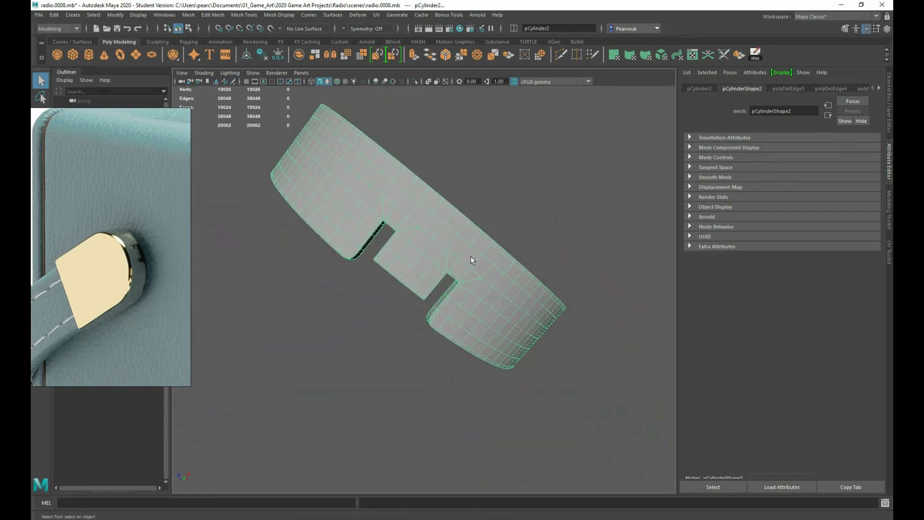
{"action": "left_click", "coordinate": [281, 346]}
{"action": "scroll", "coordinate": [385, 291], "scroll_direction": "down", "scroll_amount": 4}
{"action": "left_click_drag", "start_coordinate": [385, 290], "coordinate": [494, 326], "text": "alt"}
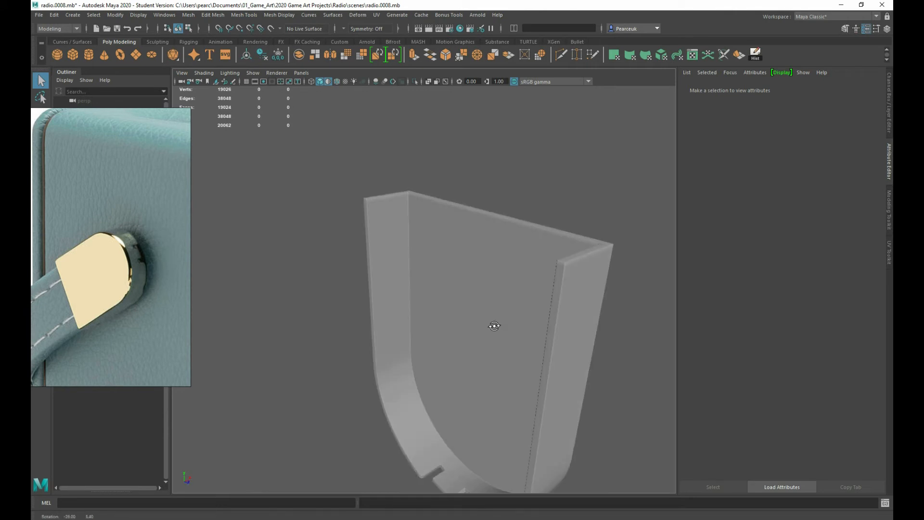
{"action": "left_click", "coordinate": [564, 317]}
{"action": "left_click_drag", "start_coordinate": [553, 340], "coordinate": [419, 330], "text": "alt"}
- On the unsmoothed mesh, connect the long vertical edges of the fitting's straight section with 4 segments
{"action": "key", "text": "1"}
{"action": "right_click_drag", "start_coordinate": [411, 298], "coordinate": [385, 266]}
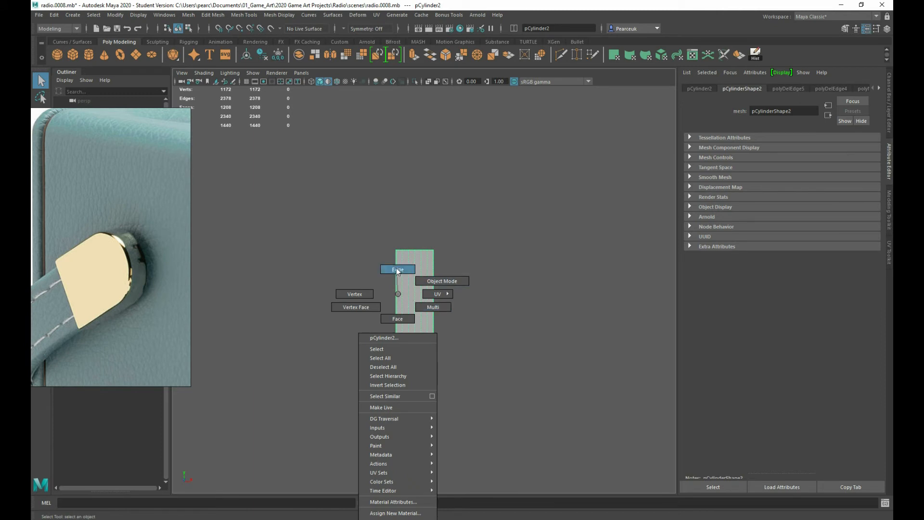
{"action": "left_click_drag", "start_coordinate": [385, 269], "coordinate": [450, 326], "text": "alt"}
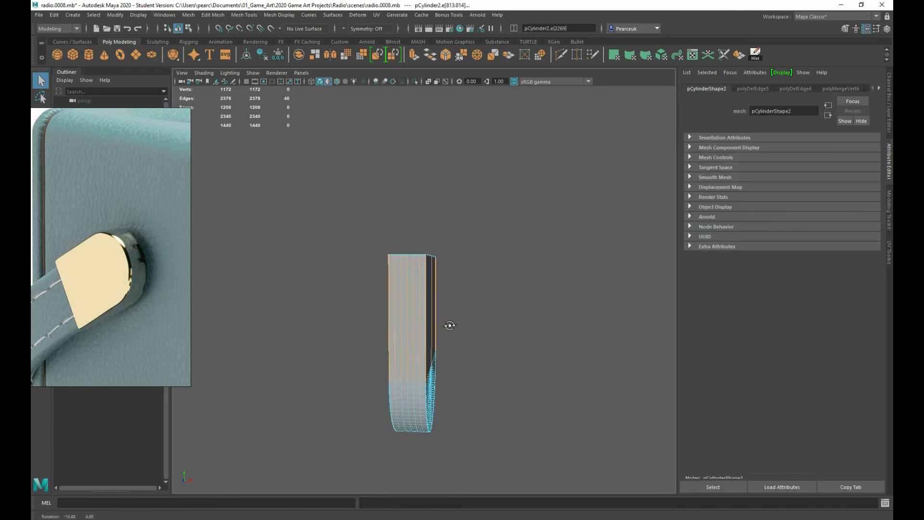
{"action": "left_click", "coordinate": [890, 210]}
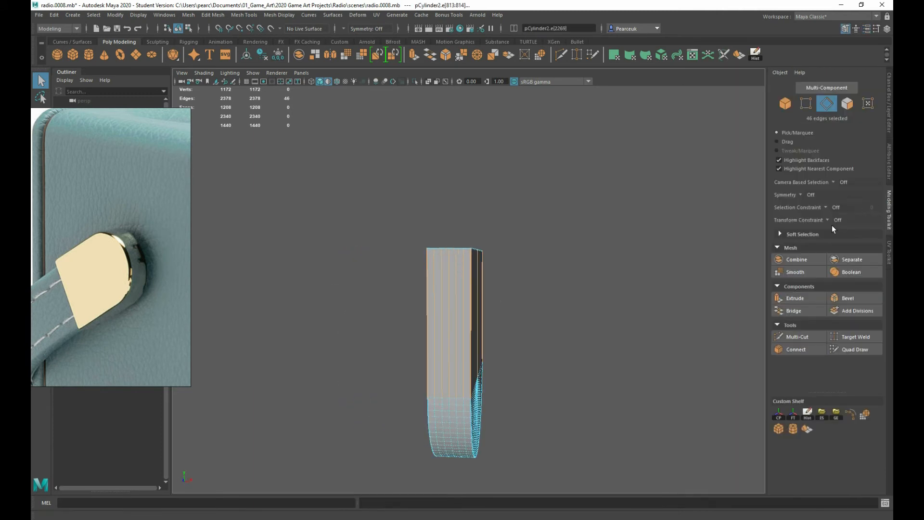
{"action": "left_click", "coordinate": [796, 349]}
{"action": "middle_click_drag", "start_coordinate": [485, 311], "coordinate": [449, 309], "text": "ctrl"}
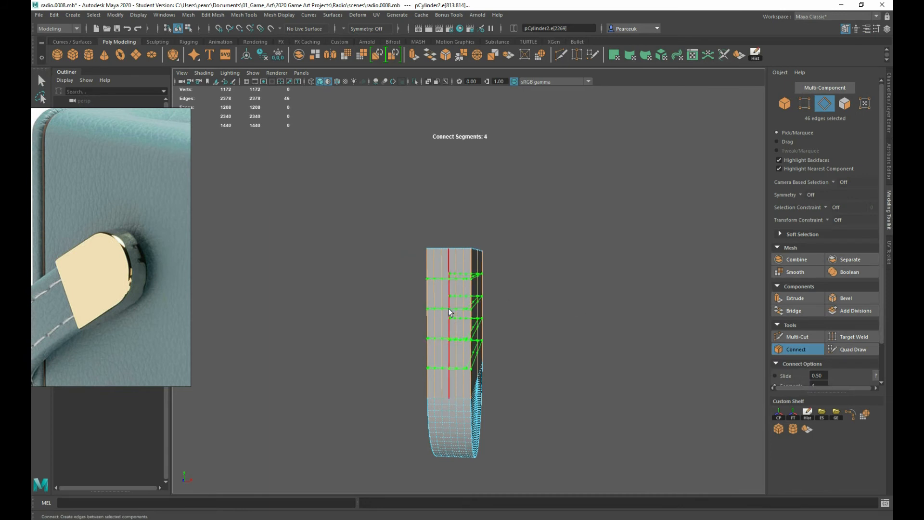
{"action": "key", "text": "q"}
{"action": "scroll", "coordinate": [463, 299], "scroll_direction": "up", "scroll_amount": 5}
{"action": "left_click_drag", "start_coordinate": [435, 293], "coordinate": [444, 294], "text": "alt"}
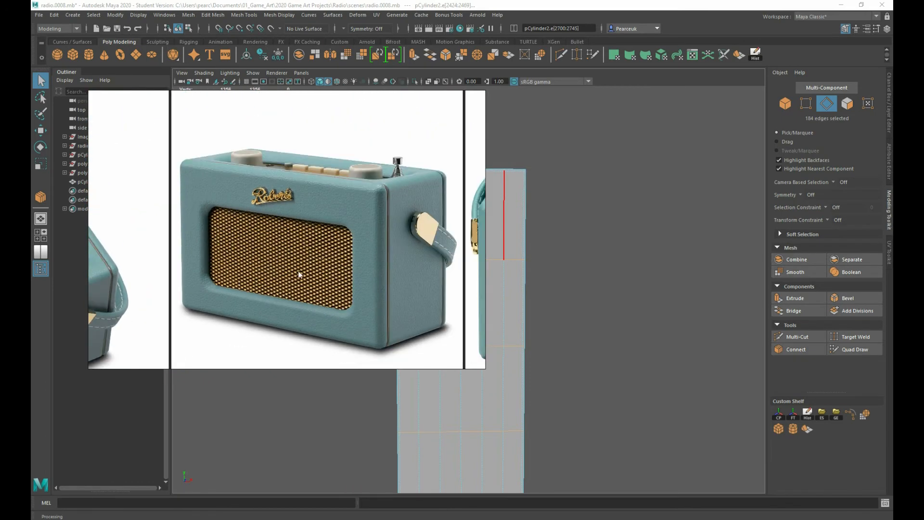
{"action": "scroll", "coordinate": [377, 289], "scroll_direction": "down", "scroll_amount": 5}
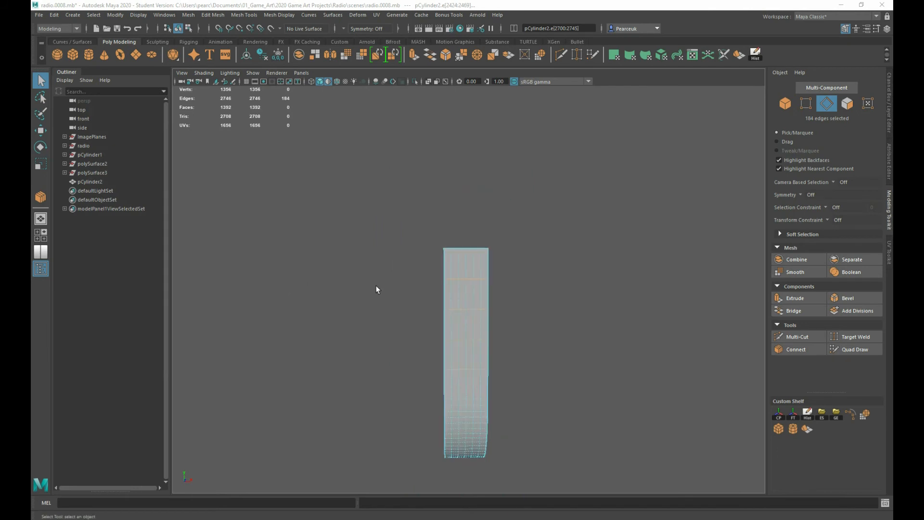
{"action": "left_click", "coordinate": [350, 284]}
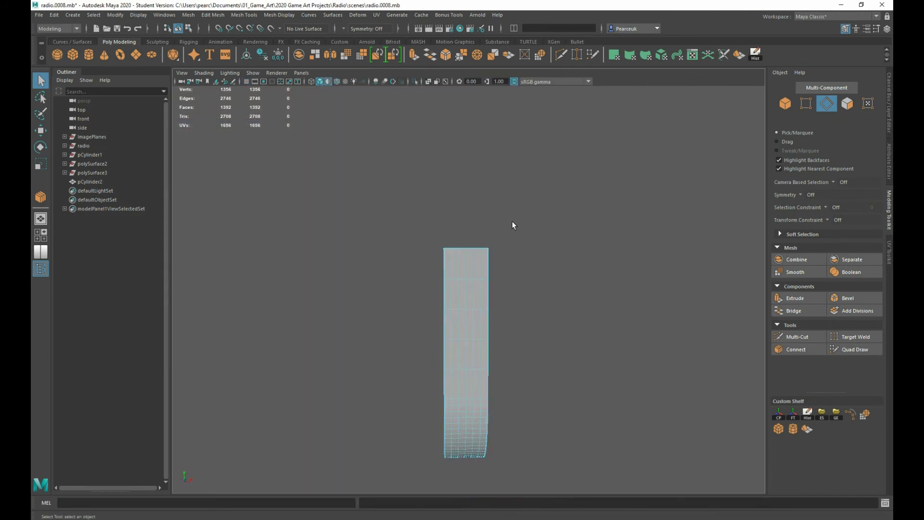
- Insert an edge loop around the fitting just above the uppermost of the new horizontal loops with Multi-Cut
{"action": "mouse_move", "coordinate": [512, 221]}
{"action": "left_mouse_down", "text": "alt"}
{"action": "mouse_move", "coordinate": [528, 241]}
{"action": "mouse_move", "coordinate": [526, 231]}
{"action": "left_mouse_up", "text": "alt"}
{"action": "right_click_drag", "start_coordinate": [526, 236], "coordinate": [547, 300], "text": "alt"}
{"action": "right_click_drag", "start_coordinate": [508, 333], "coordinate": [518, 344], "text": "alt"}
{"action": "left_click_drag", "start_coordinate": [496, 318], "coordinate": [467, 266], "text": "alt"}
{"action": "right_click_drag", "start_coordinate": [458, 231], "coordinate": [501, 206]}
{"action": "double_click", "coordinate": [473, 212]}
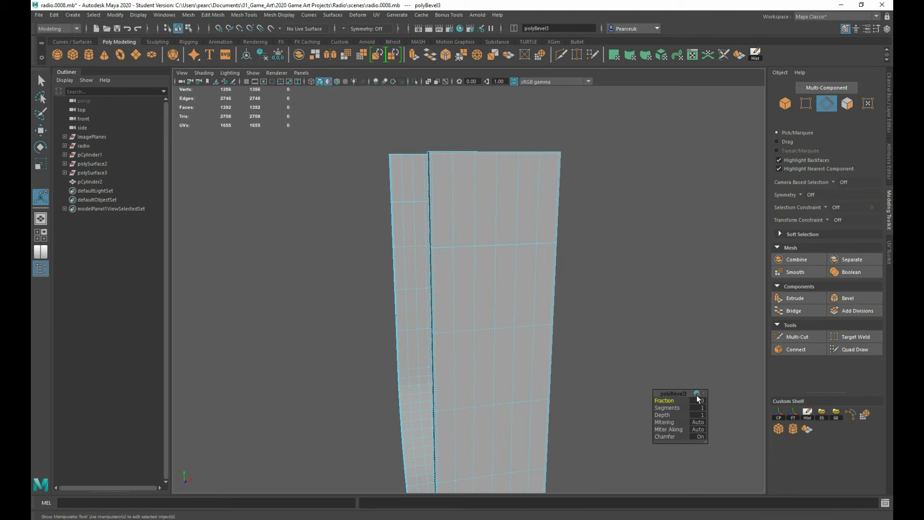
{"action": "left_click", "coordinate": [363, 145]}
{"action": "left_click", "coordinate": [455, 243]}
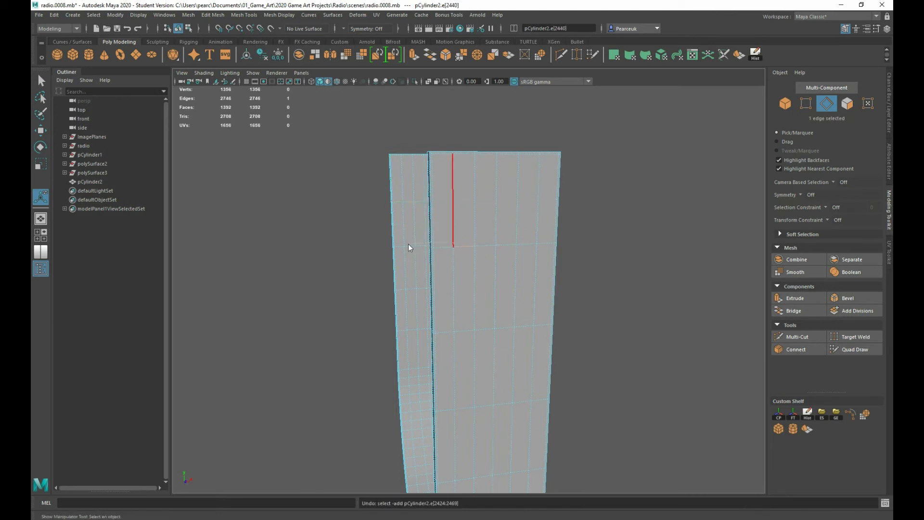
{"action": "right_click_drag", "start_coordinate": [408, 244], "coordinate": [407, 244], "text": "shift"}
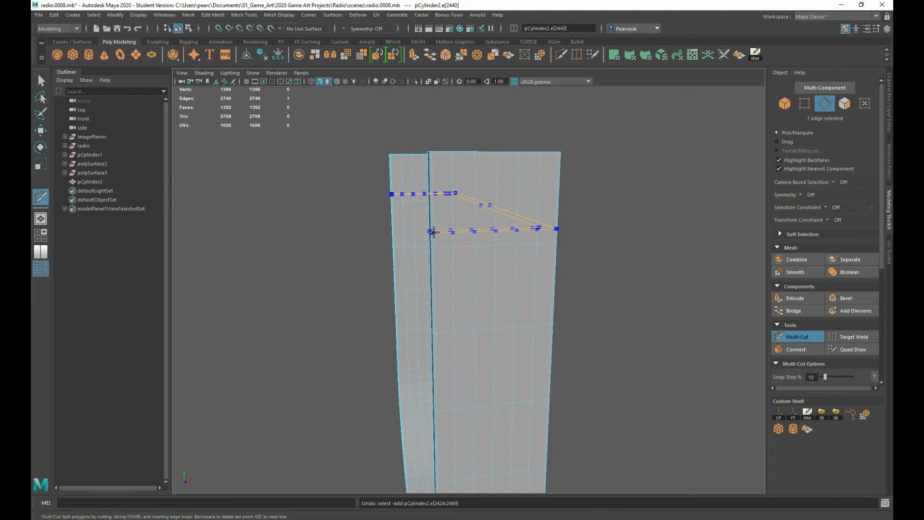
{"action": "key", "text": "Return"}
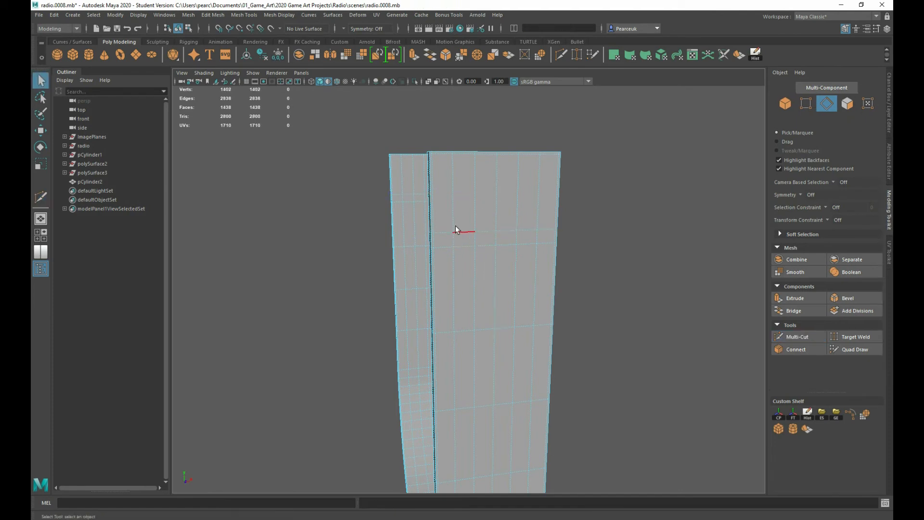
{"action": "key", "text": "q"}
- In the front view, delete the narrow band of side-wall faces between the close loops and the outer column above it, forming a stepped notch
{"action": "key", "text": "space"}
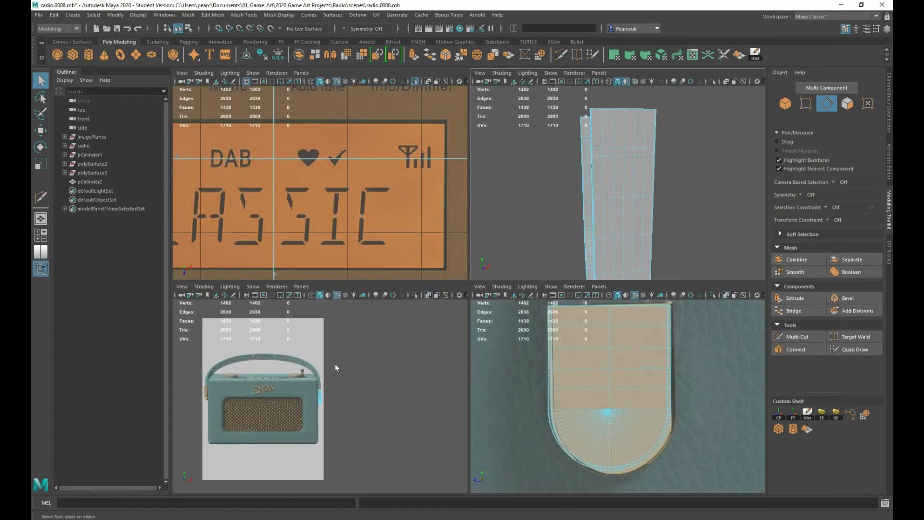
{"action": "scroll", "coordinate": [369, 194], "scroll_direction": "down", "scroll_amount": 8}
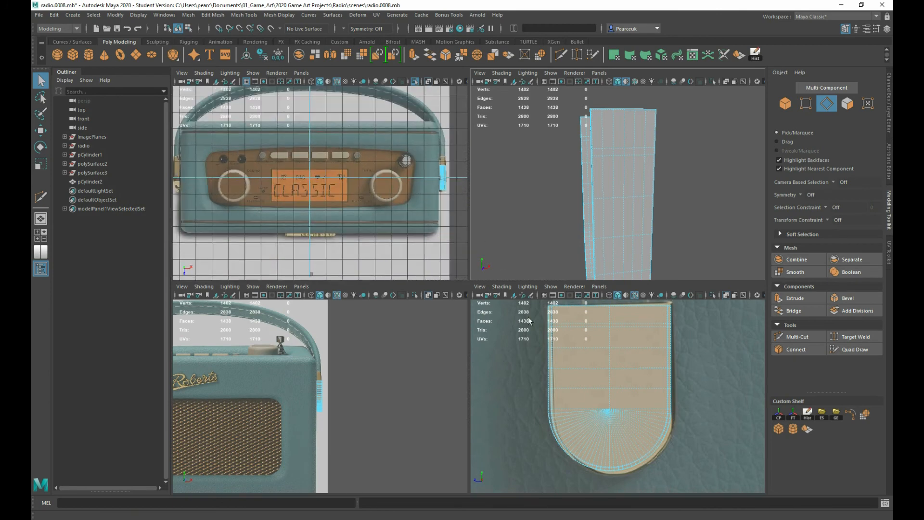
{"action": "left_click_drag", "start_coordinate": [586, 188], "coordinate": [559, 185], "text": "alt"}
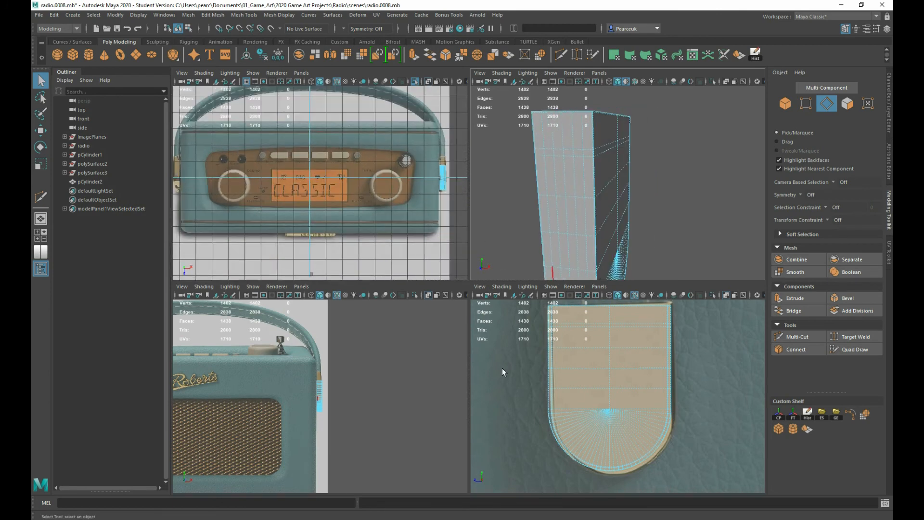
{"action": "scroll", "coordinate": [236, 392], "scroll_direction": "up", "scroll_amount": 10}
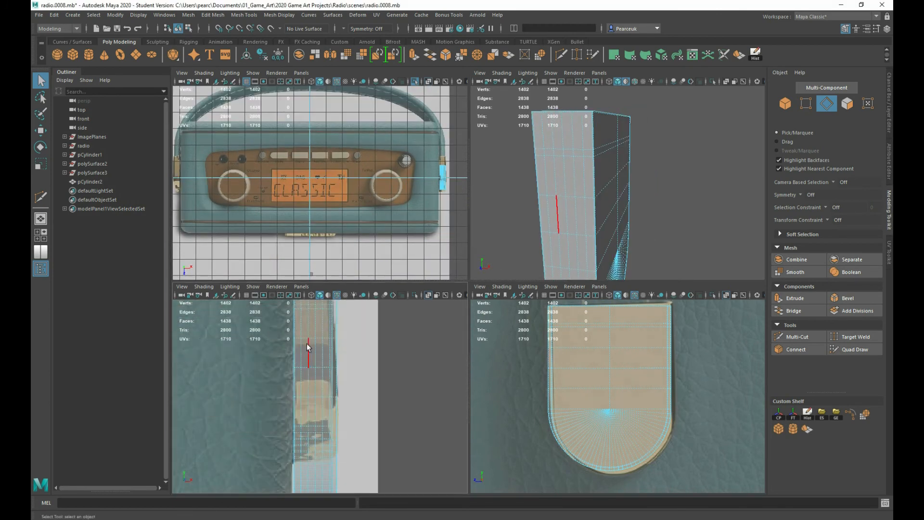
{"action": "key", "text": "space"}
{"action": "scroll", "coordinate": [409, 187], "scroll_direction": "up", "scroll_amount": 1}
{"action": "middle_click_drag", "start_coordinate": [413, 221], "coordinate": [386, 431], "text": "alt"}
{"action": "right_click_drag", "start_coordinate": [406, 300], "coordinate": [407, 319]}
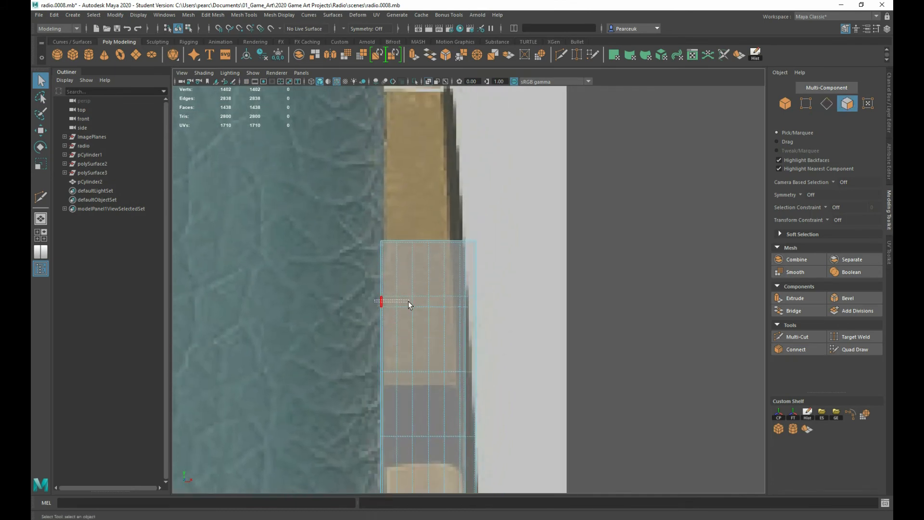
{"action": "double_click", "coordinate": [408, 301]}
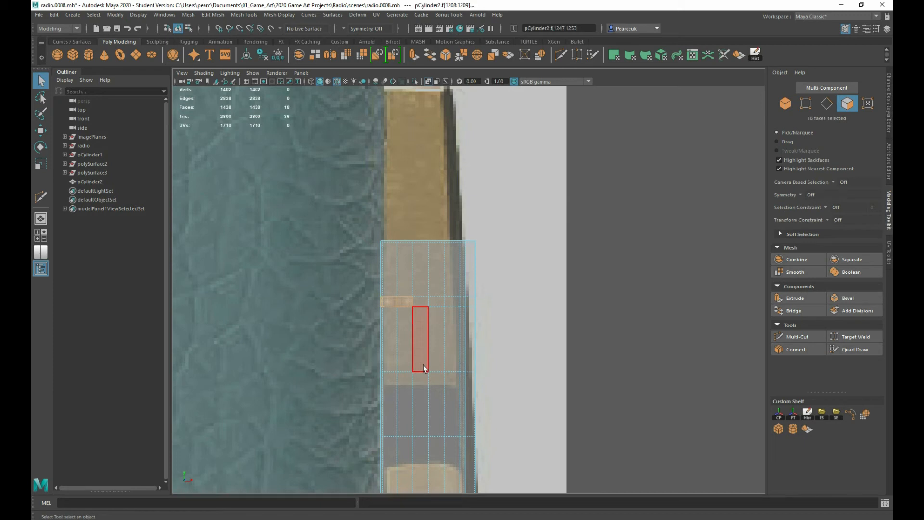
{"action": "key", "text": "Delete"}
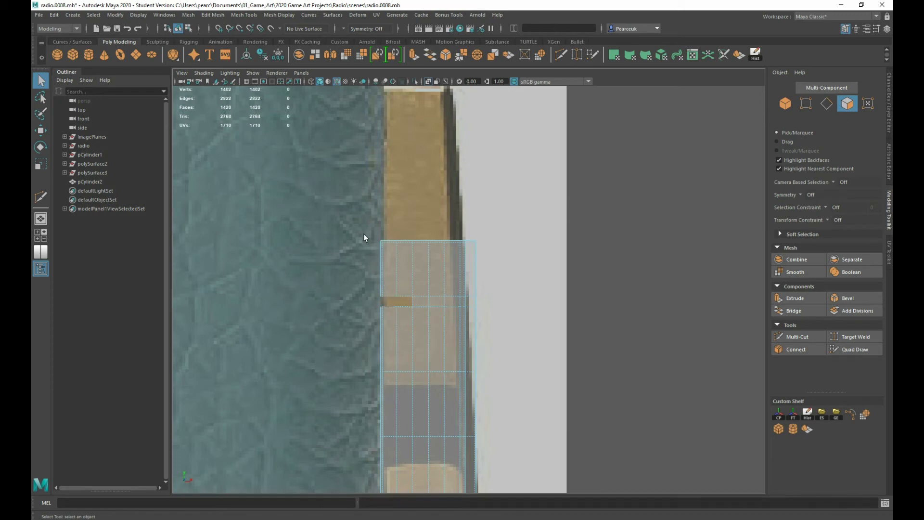
{"action": "left_click_drag", "start_coordinate": [384, 296], "coordinate": [385, 296]}
{"action": "key", "text": "Delete"}
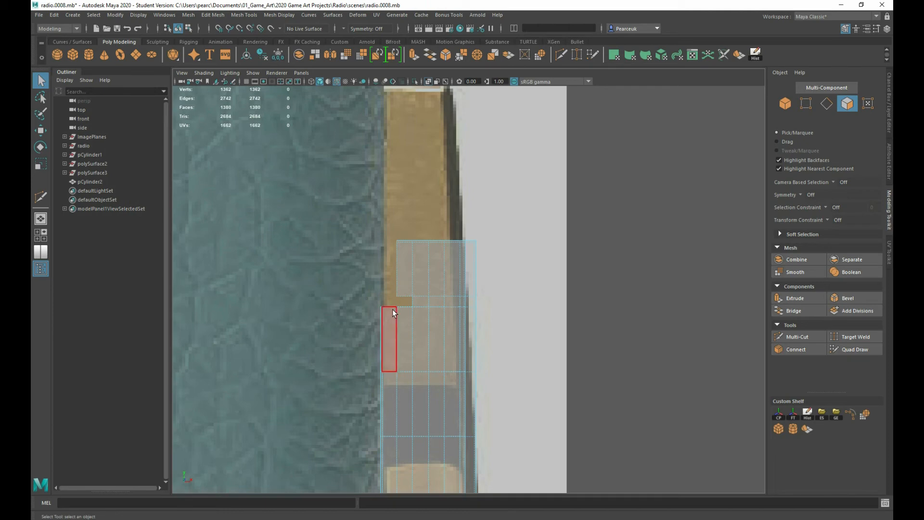
- In the side view, delete all faces on one half of the fitting along its vertical centre line
{"action": "key", "text": "space"}
{"action": "key", "text": "space"}
{"action": "left_click_drag", "start_coordinate": [382, 254], "coordinate": [559, 249], "text": "alt"}
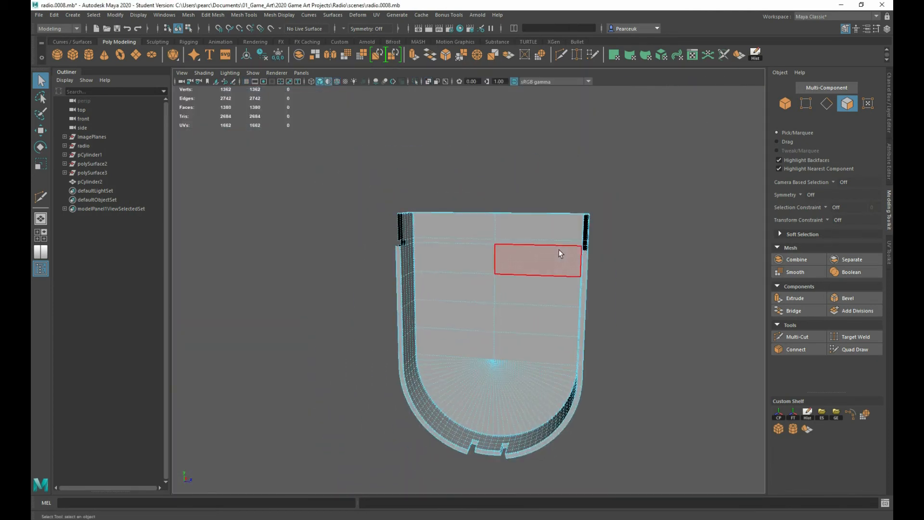
{"action": "scroll", "coordinate": [491, 252], "scroll_direction": "down", "scroll_amount": 2}
{"action": "key", "text": "space"}
{"action": "scroll", "coordinate": [491, 354], "scroll_direction": "down", "scroll_amount": 2}
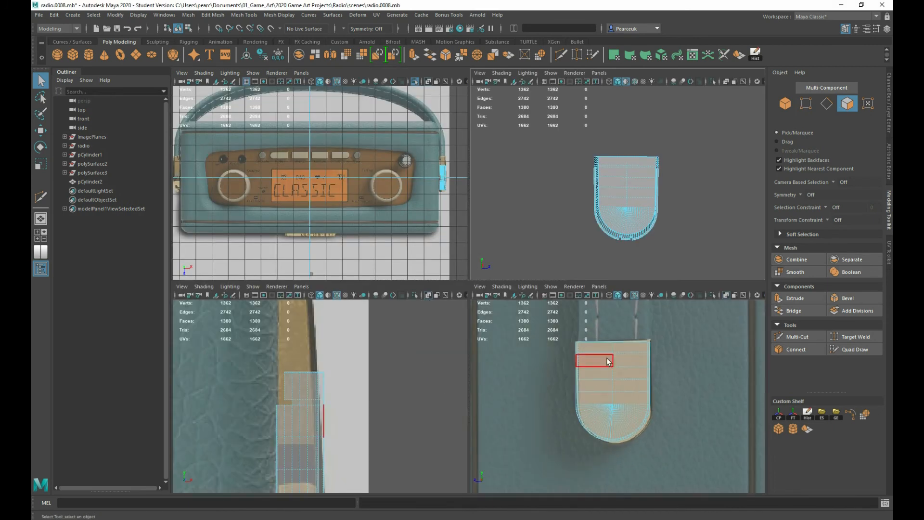
{"action": "left_click_drag", "start_coordinate": [552, 315], "coordinate": [573, 373]}
{"action": "left_click_drag", "start_coordinate": [608, 484], "coordinate": [611, 482]}
{"action": "scroll", "coordinate": [611, 445], "scroll_direction": "up", "scroll_amount": 5}
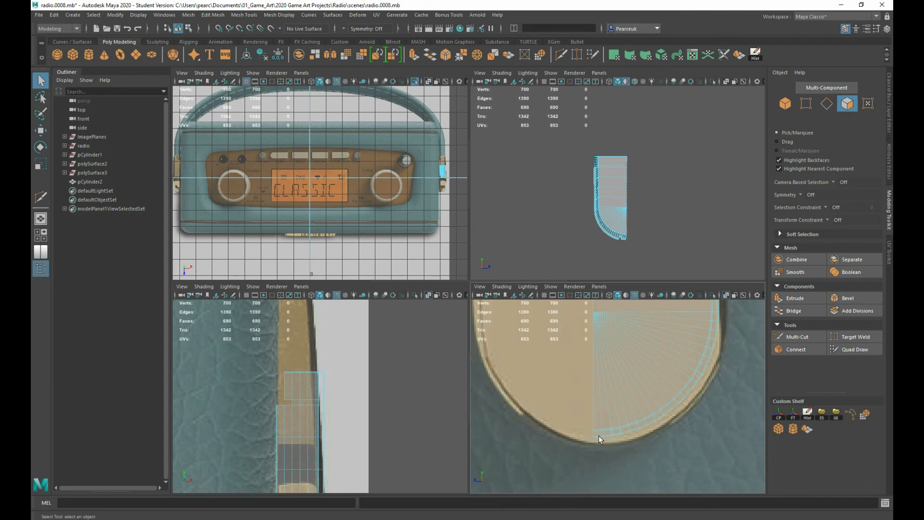
{"action": "key", "text": "Delete"}
- Bridge the open inner and outer edges along the lower ledge of the side-wall notch
{"action": "key", "text": "space"}
{"action": "mouse_move", "coordinate": [569, 230]}
{"action": "left_mouse_down", "text": "alt"}
{"action": "mouse_move", "coordinate": [508, 233]}
{"action": "mouse_move", "coordinate": [566, 237]}
{"action": "left_mouse_up", "text": "alt"}
{"action": "scroll", "coordinate": [452, 293], "scroll_direction": "up", "scroll_amount": 6}
{"action": "middle_click_drag", "start_coordinate": [362, 256], "coordinate": [399, 278], "text": "alt"}
{"action": "left_click_drag", "start_coordinate": [399, 277], "coordinate": [458, 285], "text": "alt"}
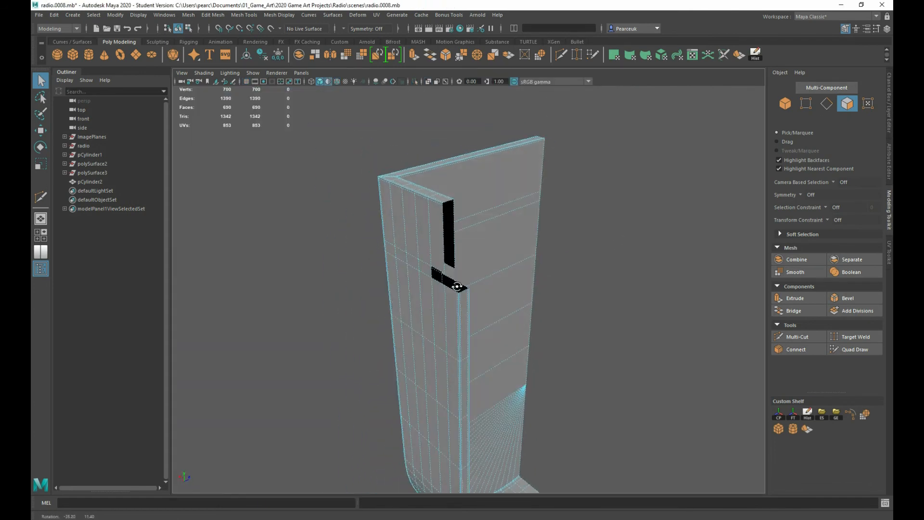
{"action": "right_click_drag", "start_coordinate": [458, 284], "coordinate": [557, 354], "text": "alt"}
{"action": "right_click_drag", "start_coordinate": [378, 277], "coordinate": [381, 237]}
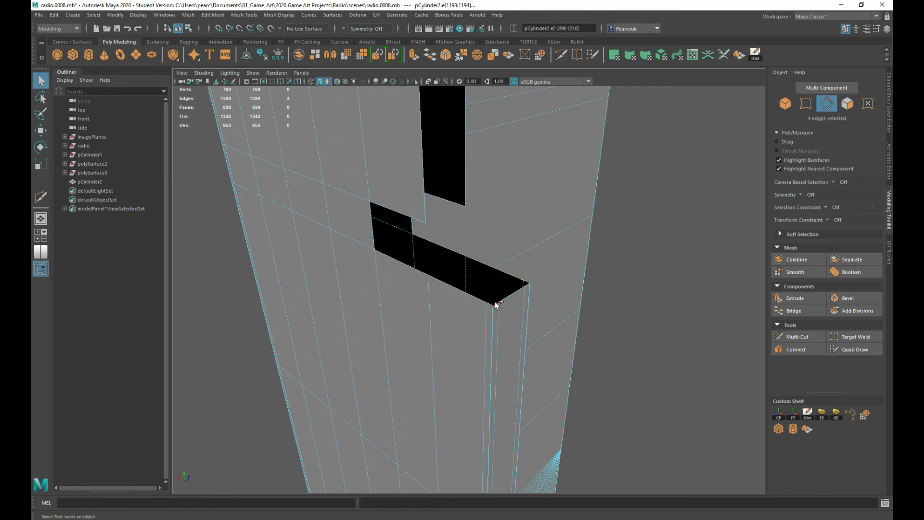
{"action": "right_click_drag", "start_coordinate": [475, 262], "coordinate": [449, 366], "text": "shift"}
- Bridge the short vertical end of the notch's recess and the open edges along its upper underside
{"action": "left_click_drag", "start_coordinate": [466, 340], "coordinate": [268, 303], "text": "alt"}
{"action": "middle_click_drag", "start_coordinate": [268, 304], "coordinate": [409, 313], "text": "alt"}
{"action": "left_click_drag", "start_coordinate": [409, 313], "coordinate": [441, 307], "text": "alt"}
{"action": "middle_click_drag", "start_coordinate": [462, 224], "coordinate": [439, 317], "text": "alt"}
{"action": "left_click_drag", "start_coordinate": [438, 316], "coordinate": [439, 275], "text": "alt"}
{"action": "left_click", "coordinate": [480, 267]}
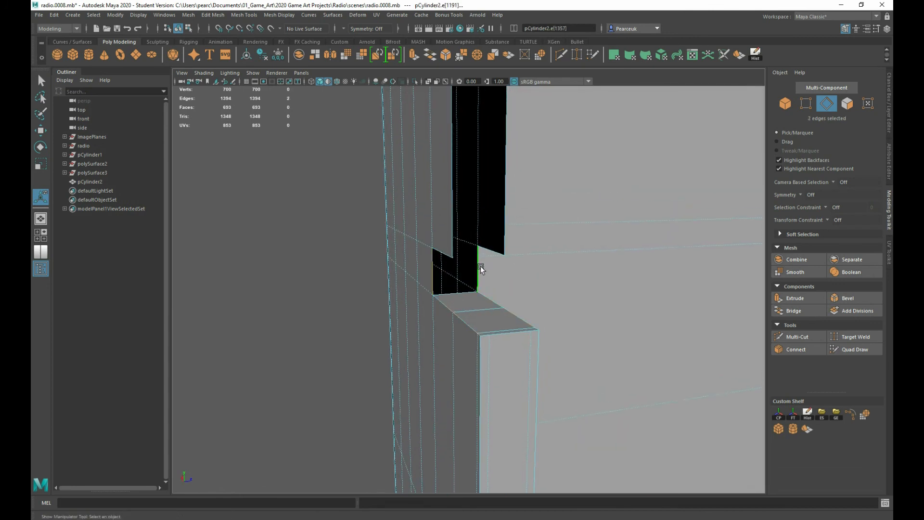
{"action": "key", "text": "g"}
{"action": "left_click", "coordinate": [443, 256]}
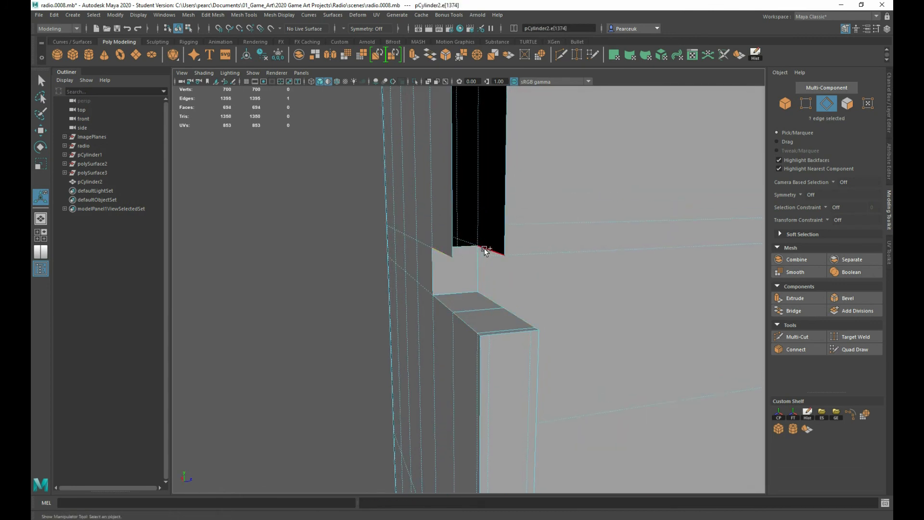
{"action": "key", "text": "g"}
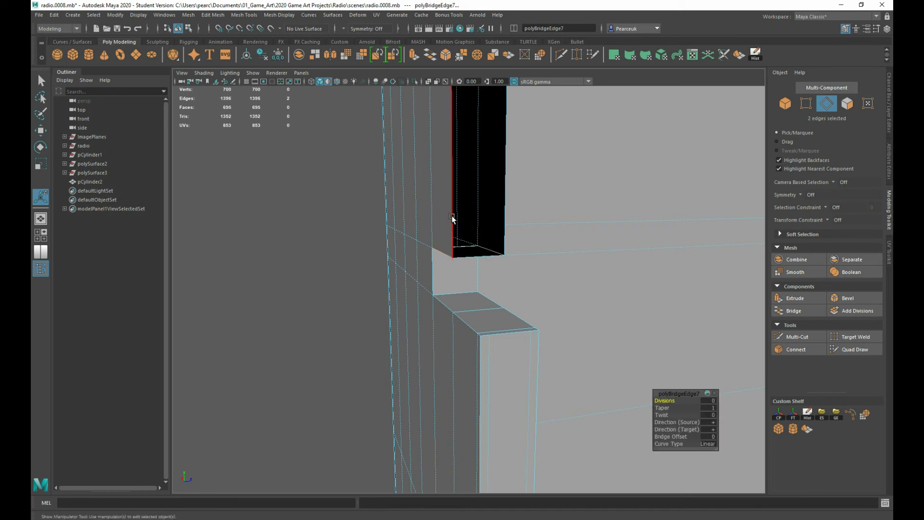
- Bridge the long open vertical edges above the notch to close the upper end face of the side wall
{"action": "left_click", "coordinate": [505, 211]}
{"action": "left_click_drag", "start_coordinate": [427, 155], "coordinate": [456, 270], "text": "alt"}
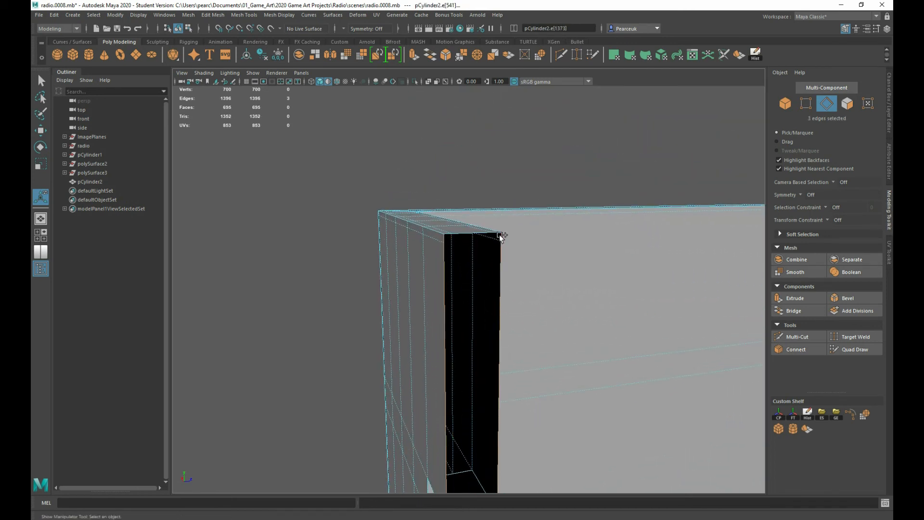
{"action": "key", "text": "g"}
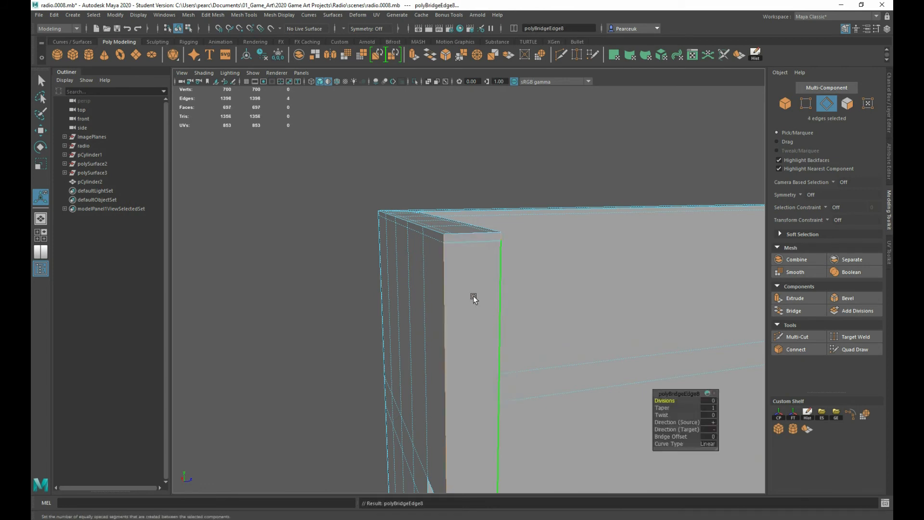
- Insert two lengthwise edge loops through the notch's ledge, its recess end and the newly bridged upper face with Multi-Cut
{"action": "left_click_drag", "start_coordinate": [475, 297], "coordinate": [472, 313], "text": "alt"}
{"action": "left_click_drag", "start_coordinate": [461, 385], "coordinate": [371, 307], "text": "alt"}
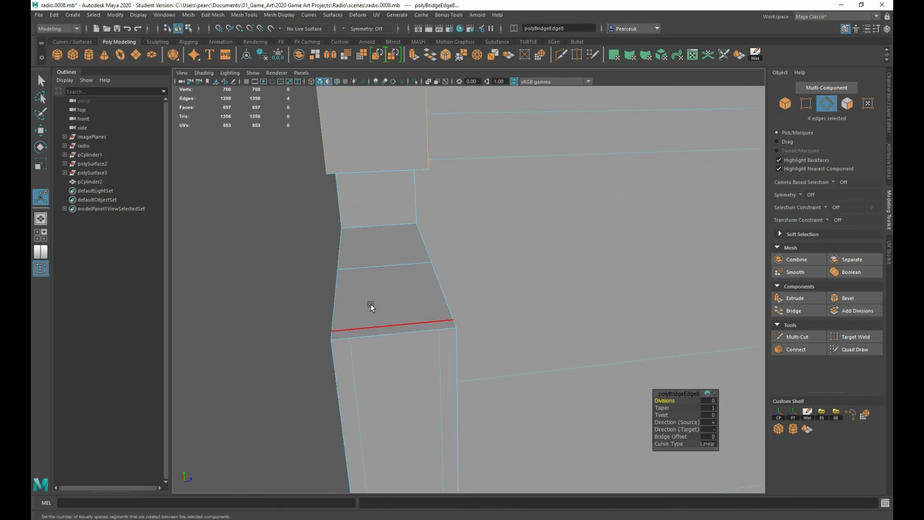
{"action": "right_click_drag", "start_coordinate": [368, 296], "coordinate": [322, 299], "text": "shift"}
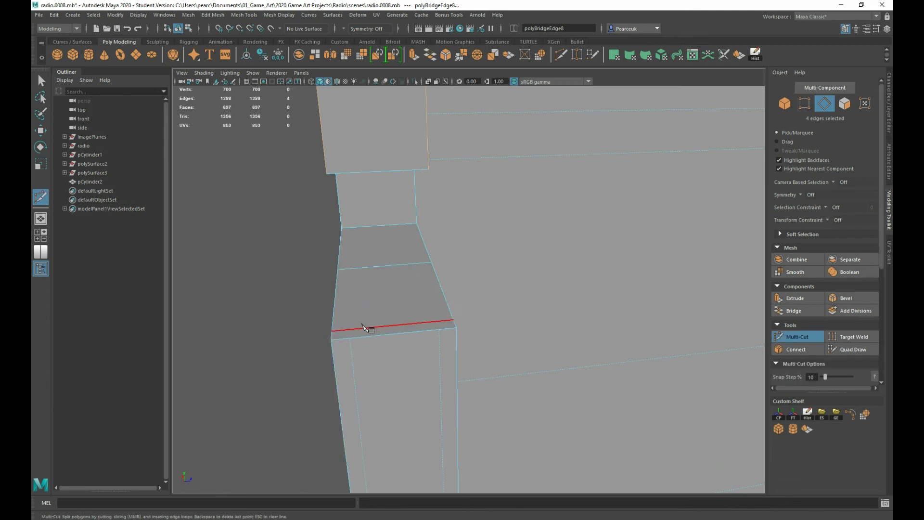
{"action": "scroll", "coordinate": [377, 345], "scroll_direction": "up", "scroll_amount": 5}
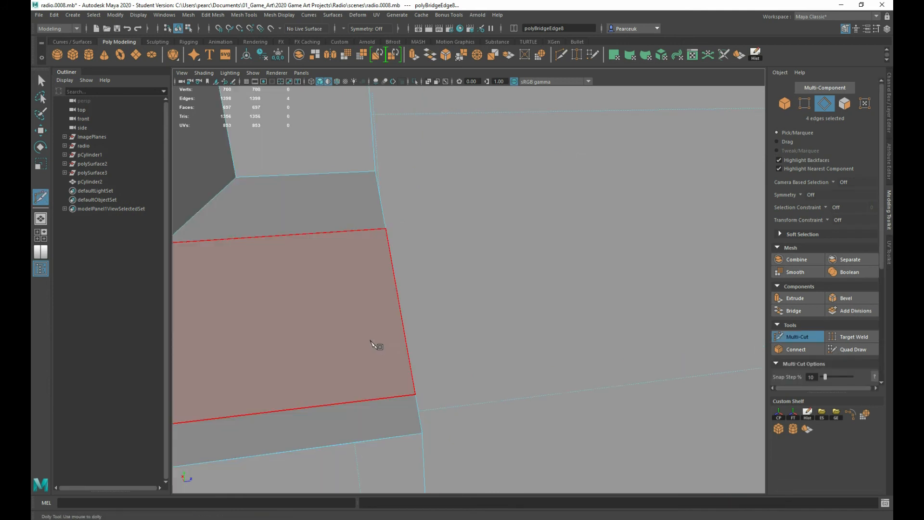
{"action": "scroll", "coordinate": [342, 343], "scroll_direction": "down", "scroll_amount": 5}
{"action": "scroll", "coordinate": [357, 338], "scroll_direction": "up", "scroll_amount": 6}
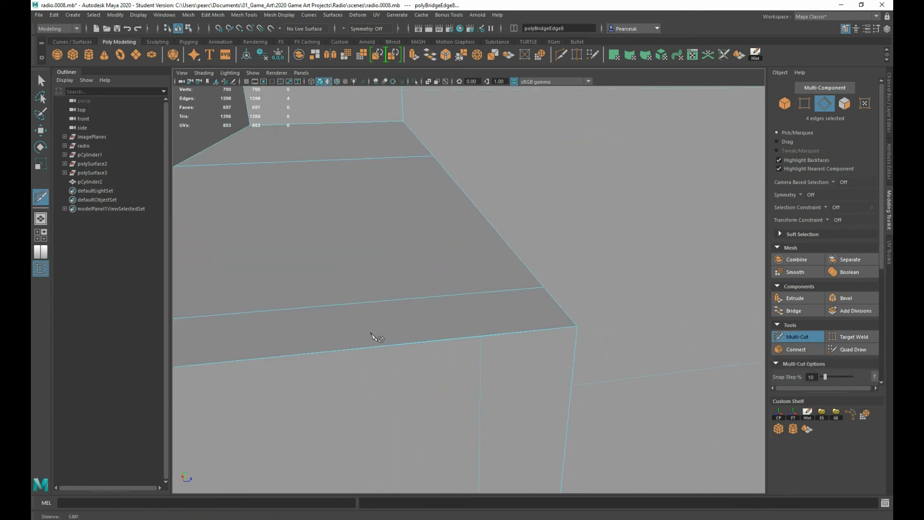
{"action": "scroll", "coordinate": [367, 332], "scroll_direction": "down", "scroll_amount": 3}
{"action": "left_click", "coordinate": [290, 319]}
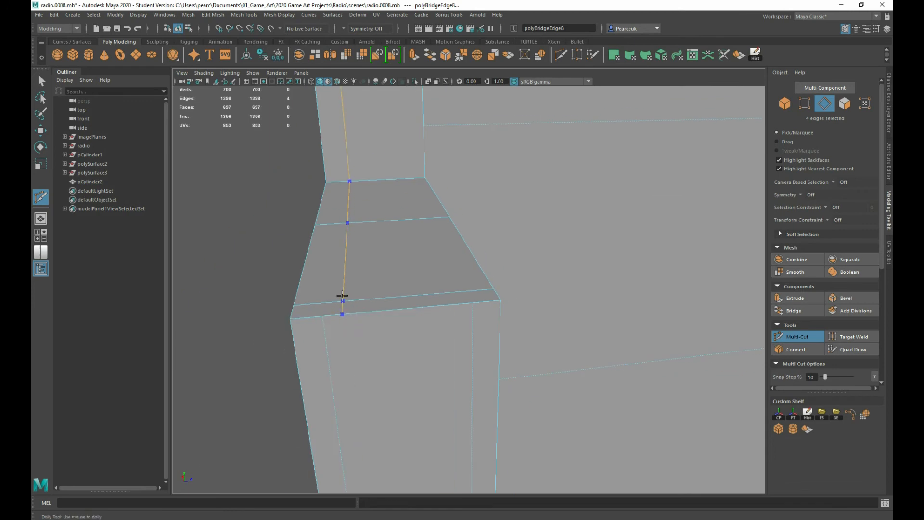
{"action": "scroll", "coordinate": [342, 296], "scroll_direction": "down", "scroll_amount": 8}
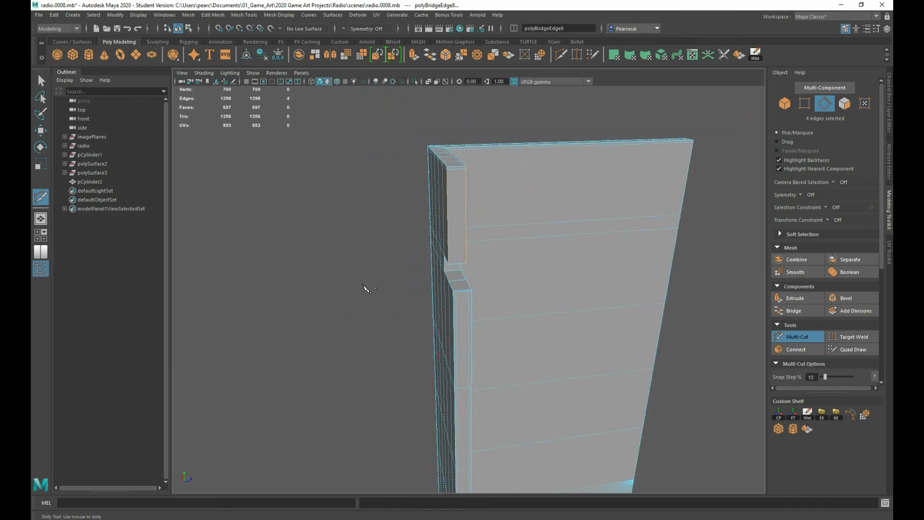
{"action": "middle_click_drag", "start_coordinate": [406, 299], "coordinate": [391, 313], "text": "alt"}
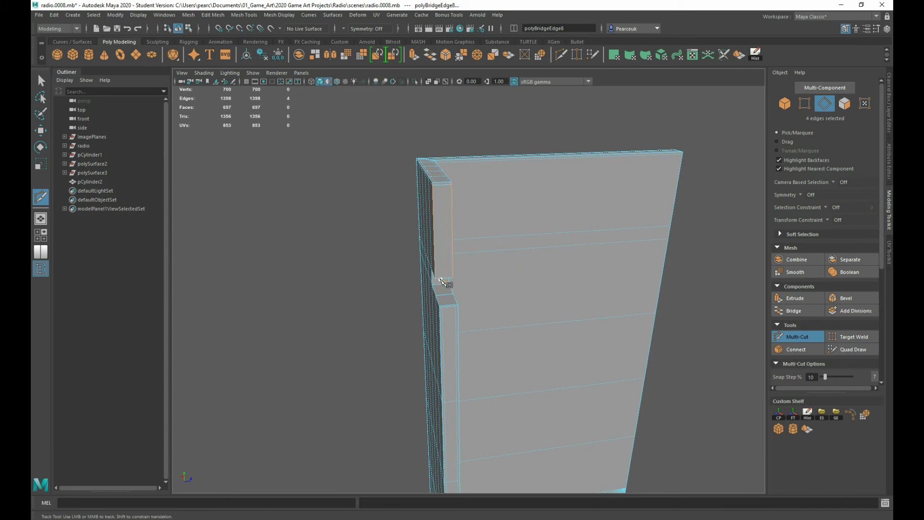
{"action": "scroll", "coordinate": [441, 280], "scroll_direction": "up", "scroll_amount": 6}
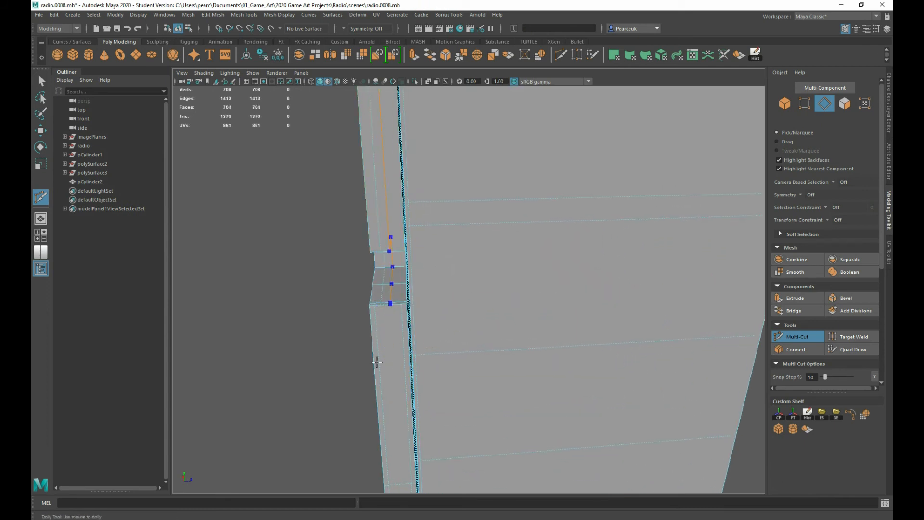
{"action": "key", "text": "q"}
- Snap both new edge loops sideways so they line up with the existing support-loop vertices at the wall's upper corner
{"action": "left_click_drag", "start_coordinate": [342, 286], "coordinate": [322, 305], "text": "alt"}
{"action": "left_click", "coordinate": [347, 279]}
{"action": "key", "text": "w"}
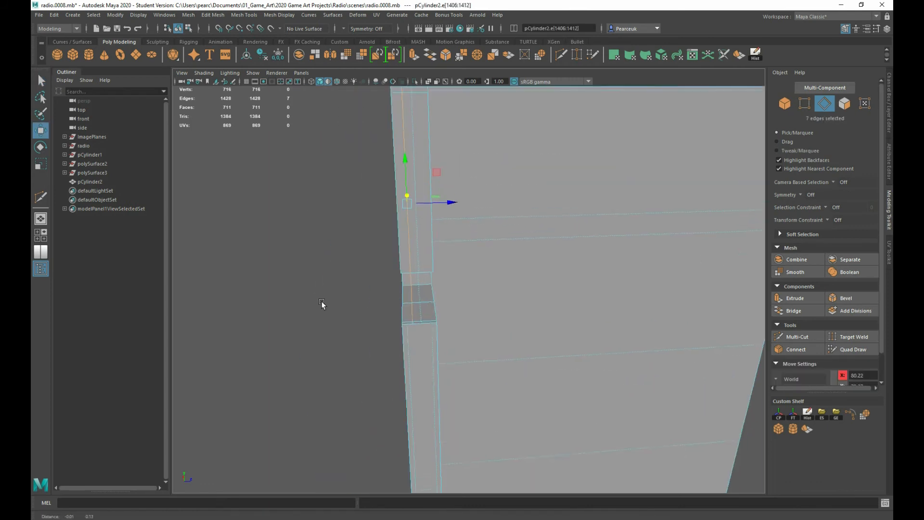
{"action": "middle_click_drag", "start_coordinate": [322, 305], "coordinate": [319, 358], "text": "alt"}
{"action": "right_click_drag", "start_coordinate": [318, 358], "coordinate": [350, 353], "text": "alt"}
{"action": "left_click_drag", "start_coordinate": [349, 353], "coordinate": [352, 360], "text": "alt"}
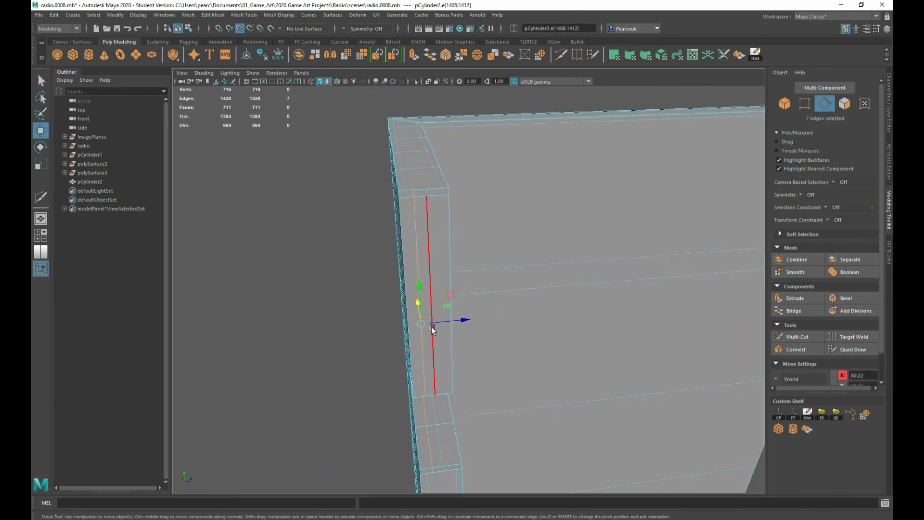
{"action": "left_click_drag", "start_coordinate": [435, 321], "coordinate": [407, 192]}
{"action": "double_click", "coordinate": [426, 217]}
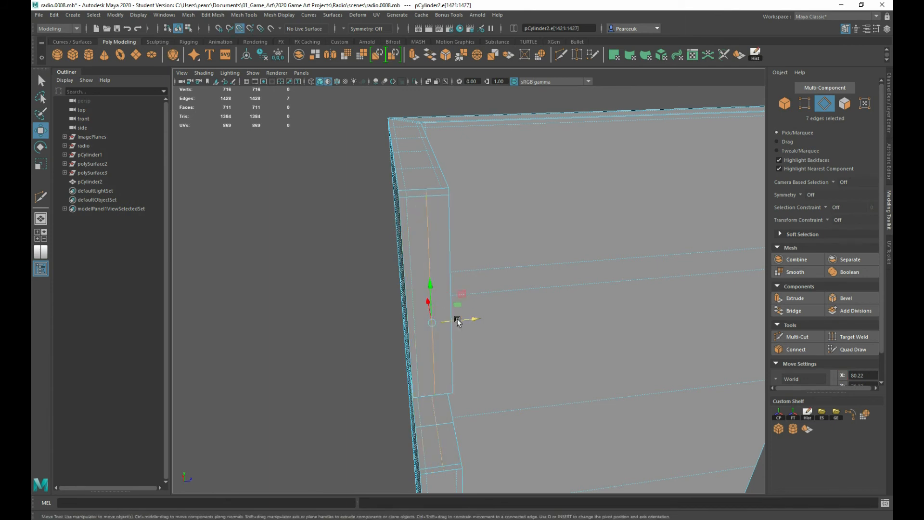
{"action": "left_click_drag", "start_coordinate": [461, 319], "coordinate": [437, 188]}
- Select the vertices of the upper wall section and notch area and merge the overlapping ones
{"action": "right_click_drag", "start_coordinate": [420, 200], "coordinate": [388, 192]}
{"action": "scroll", "coordinate": [388, 191], "scroll_direction": "down", "scroll_amount": 3}
{"action": "left_click_drag", "start_coordinate": [388, 191], "coordinate": [363, 192], "text": "alt"}
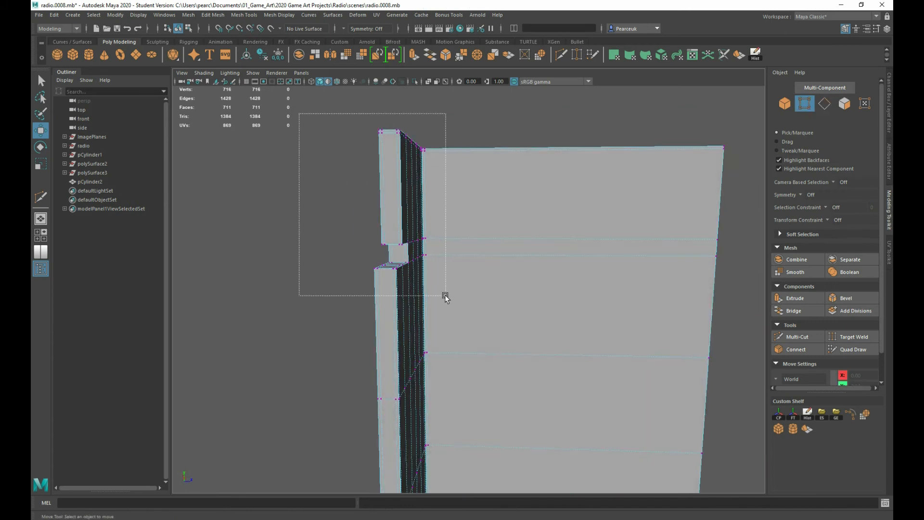
{"action": "left_click_drag", "start_coordinate": [445, 295], "coordinate": [444, 295]}
{"action": "right_click_drag", "start_coordinate": [303, 84], "coordinate": [334, 74], "text": "shift"}
- Examine the edge loops around the upper wall end, the rim and the notch for continuity after the merge
{"action": "scroll", "coordinate": [355, 205], "scroll_direction": "up", "scroll_amount": 3}
{"action": "mouse_move", "coordinate": [355, 206]}
{"action": "left_mouse_down", "text": "alt"}
{"action": "mouse_move", "coordinate": [371, 223]}
{"action": "mouse_move", "coordinate": [359, 204]}
{"action": "left_mouse_up", "text": "alt"}
{"action": "right_click_drag", "start_coordinate": [357, 200], "coordinate": [356, 181]}
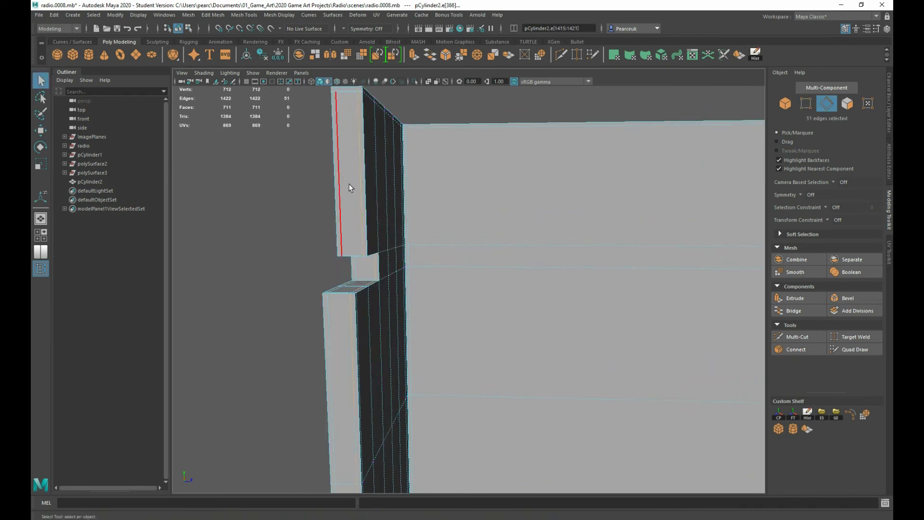
{"action": "left_click_drag", "start_coordinate": [340, 245], "coordinate": [287, 302], "text": "alt"}
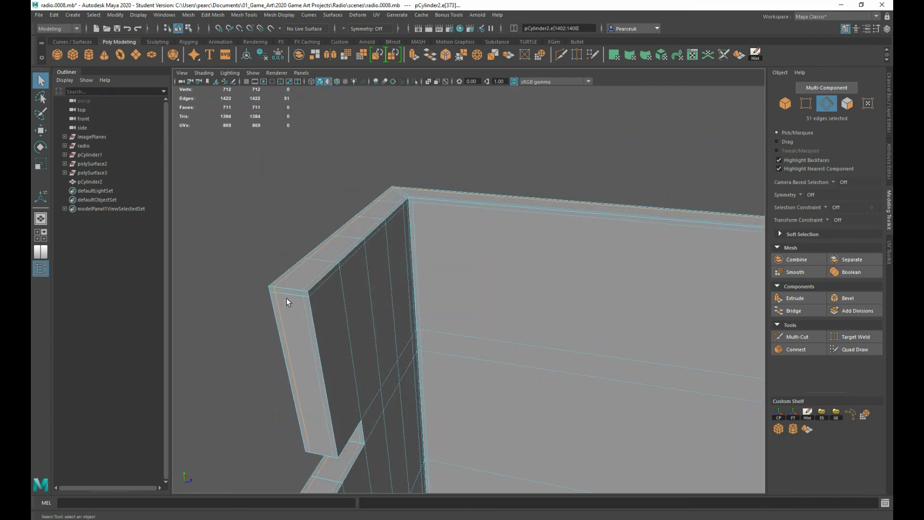
{"action": "left_click_drag", "start_coordinate": [289, 333], "coordinate": [253, 304], "text": "alt"}
{"action": "middle_click_drag", "start_coordinate": [253, 305], "coordinate": [284, 285], "text": "alt"}
{"action": "right_click_drag", "start_coordinate": [284, 285], "coordinate": [363, 326], "text": "alt"}
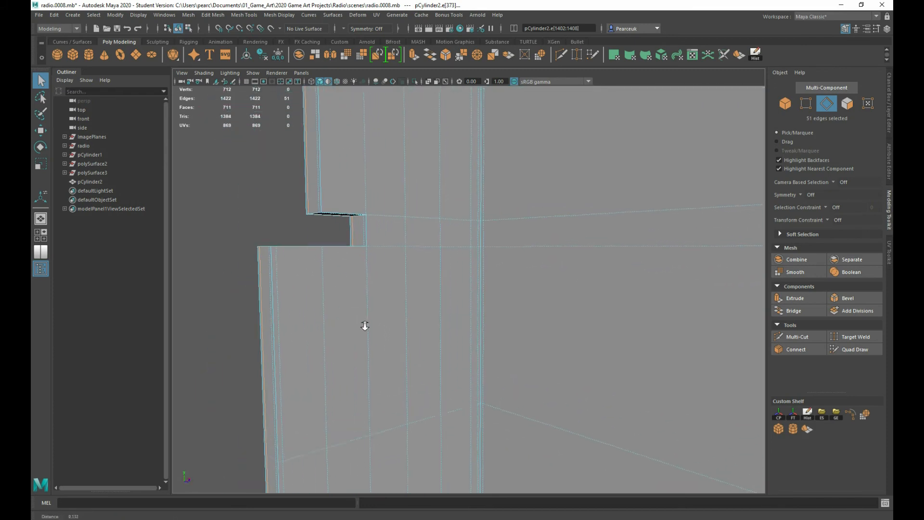
{"action": "left_click_drag", "start_coordinate": [363, 326], "coordinate": [358, 288], "text": "alt"}
{"action": "right_click_drag", "start_coordinate": [358, 288], "coordinate": [368, 246], "text": "alt"}
- Insert a support edge loop around the fitting just below the notch's lower ledge
{"action": "scroll", "coordinate": [368, 246], "scroll_direction": "down", "scroll_amount": 5}
{"action": "scroll", "coordinate": [367, 246], "scroll_direction": "up", "scroll_amount": 6}
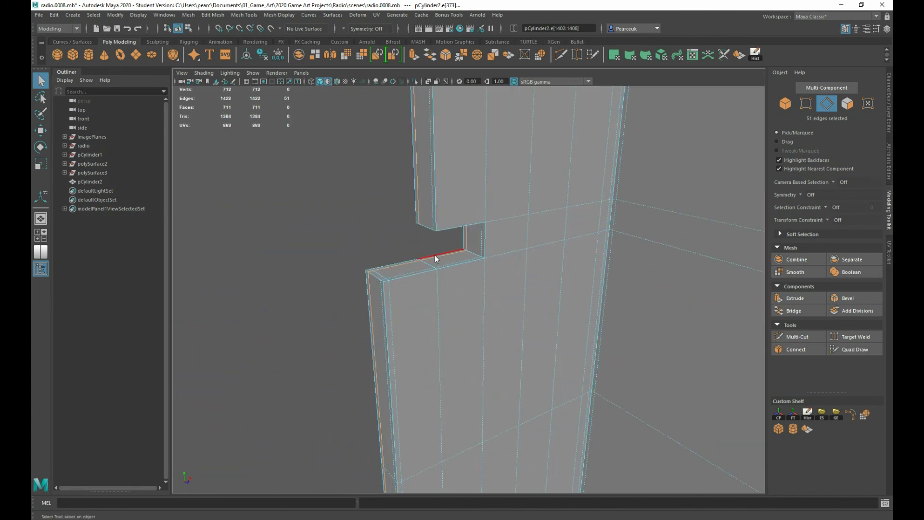
{"action": "right_click_drag", "start_coordinate": [434, 255], "coordinate": [392, 257], "text": "shift"}
{"action": "left_click", "coordinate": [387, 283], "text": "ctrl"}
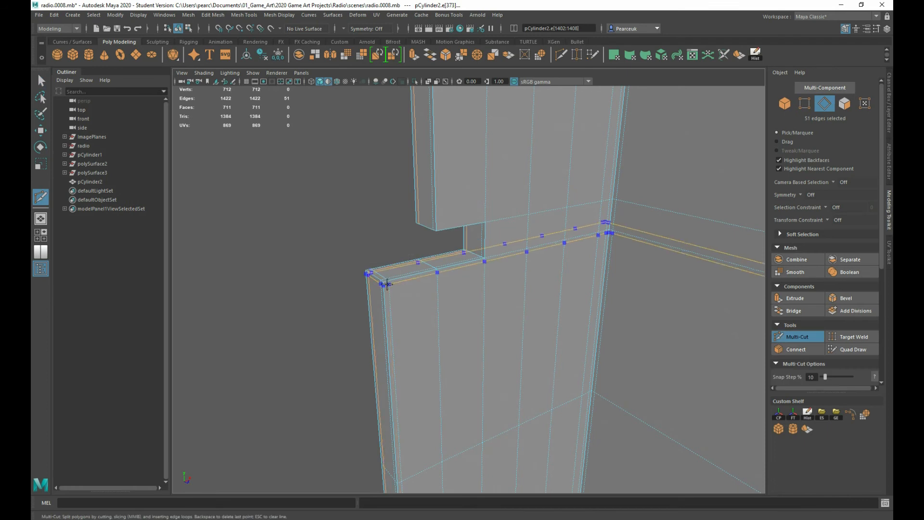
{"action": "left_click_drag", "start_coordinate": [432, 321], "coordinate": [380, 203], "text": "alt"}
{"action": "right_click_drag", "start_coordinate": [380, 203], "coordinate": [472, 202], "text": "alt"}
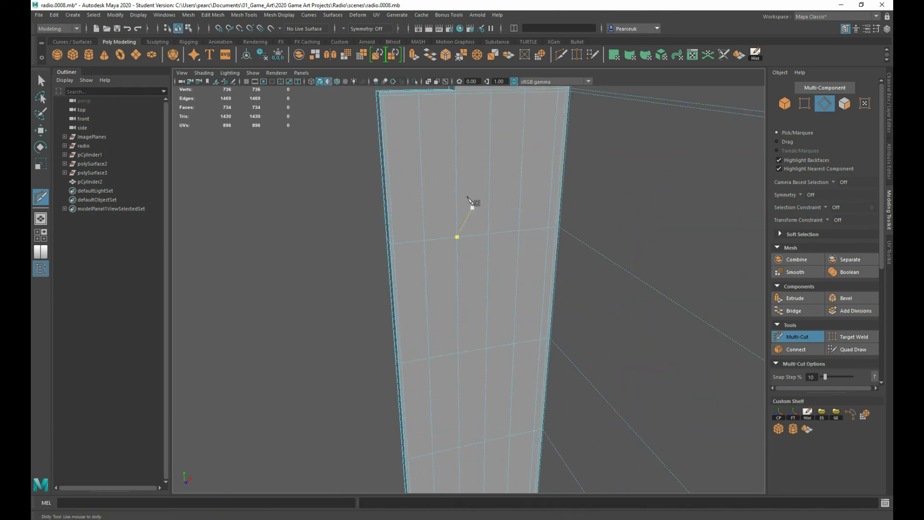
{"action": "middle_click_drag", "start_coordinate": [472, 202], "coordinate": [471, 299], "text": "alt"}
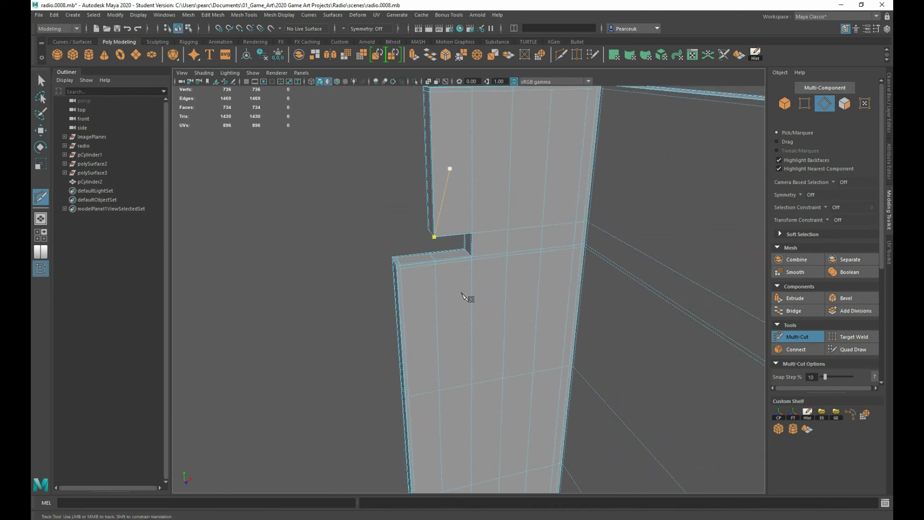
- Insert a vertical support edge loop down the side wall right beside the notch's recess end
{"action": "left_click", "coordinate": [477, 255], "text": "ctrl"}
{"action": "left_click_drag", "start_coordinate": [476, 255], "coordinate": [416, 145], "text": "alt"}
{"action": "right_click_drag", "start_coordinate": [416, 144], "coordinate": [403, 206], "text": "alt"}
{"action": "left_click_drag", "start_coordinate": [402, 206], "coordinate": [432, 270], "text": "alt"}
{"action": "right_click_drag", "start_coordinate": [432, 270], "coordinate": [584, 361], "text": "alt"}
- Insert support edge loops just above the notch's upper underside and along the outer edge of the upper wall section
{"action": "middle_click_drag", "start_coordinate": [411, 196], "coordinate": [427, 219], "text": "alt"}
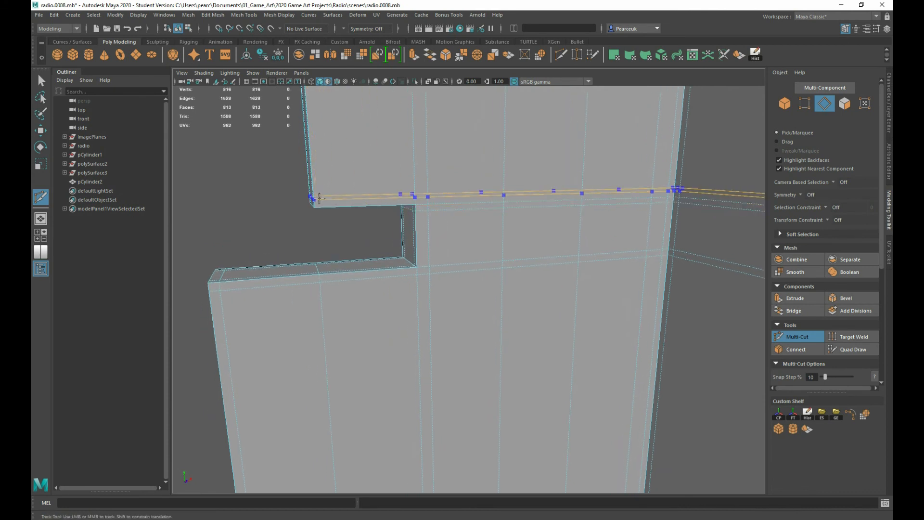
{"action": "scroll", "coordinate": [328, 231], "scroll_direction": "down", "scroll_amount": 2}
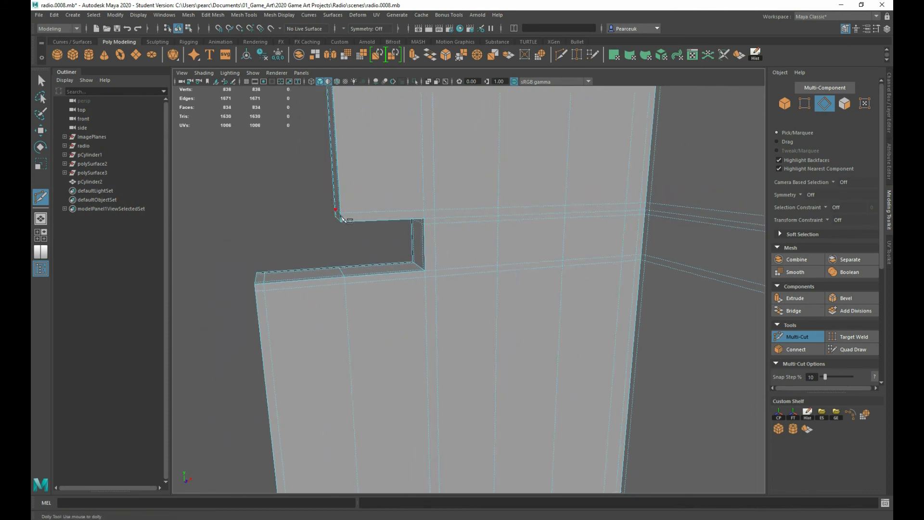
{"action": "middle_click_drag", "start_coordinate": [368, 143], "coordinate": [391, 398], "text": "alt"}
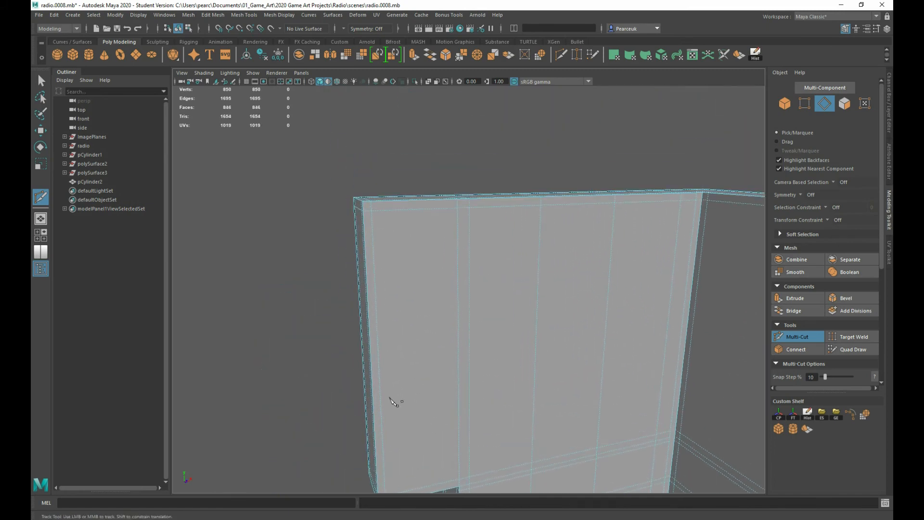
{"action": "left_click_drag", "start_coordinate": [357, 195], "coordinate": [549, 236], "text": "alt"}
{"action": "middle_click_drag", "start_coordinate": [524, 333], "coordinate": [460, 143], "text": "alt"}
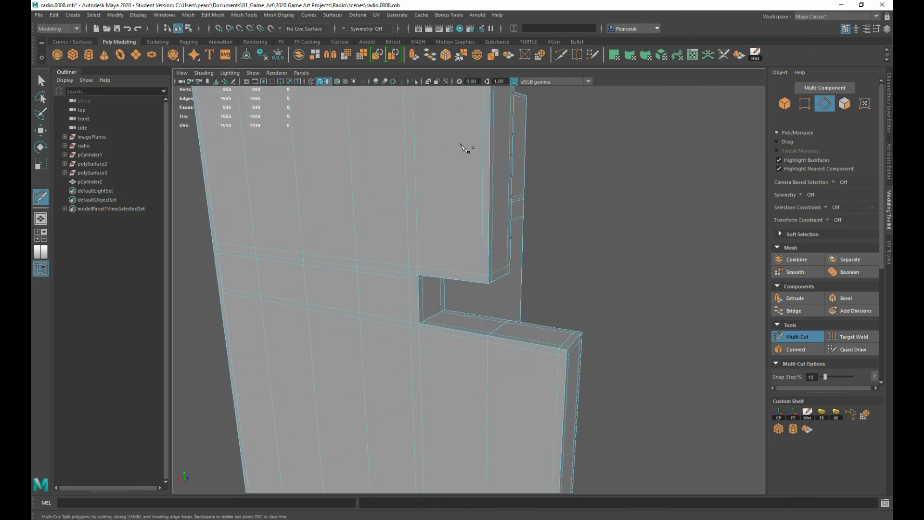
{"action": "left_click_drag", "start_coordinate": [457, 172], "coordinate": [440, 143], "text": "alt"}
- Preview the fitting smoothed and insert a support edge loop inside the recess just above the notch's lower ledge
{"action": "key", "text": "q"}
{"action": "key", "text": "3"}
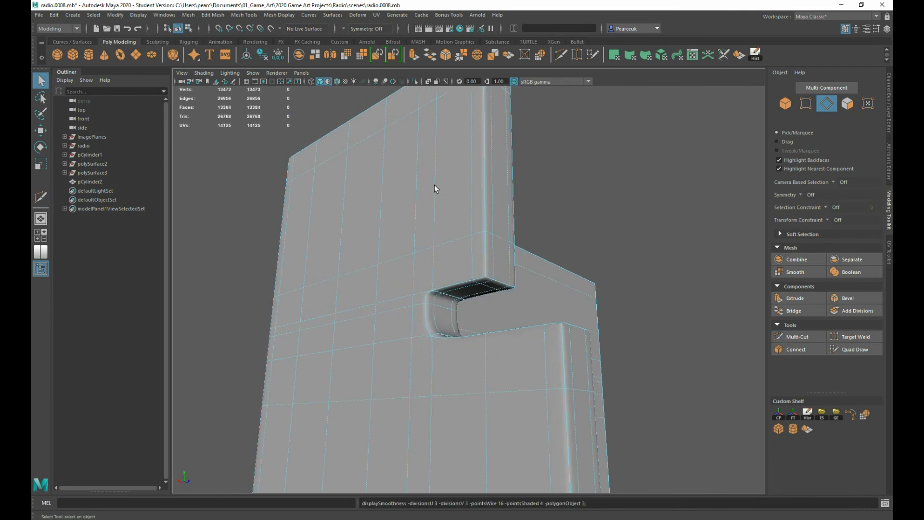
{"action": "left_click_drag", "start_coordinate": [425, 201], "coordinate": [440, 276], "text": "alt"}
{"action": "key", "text": "1"}
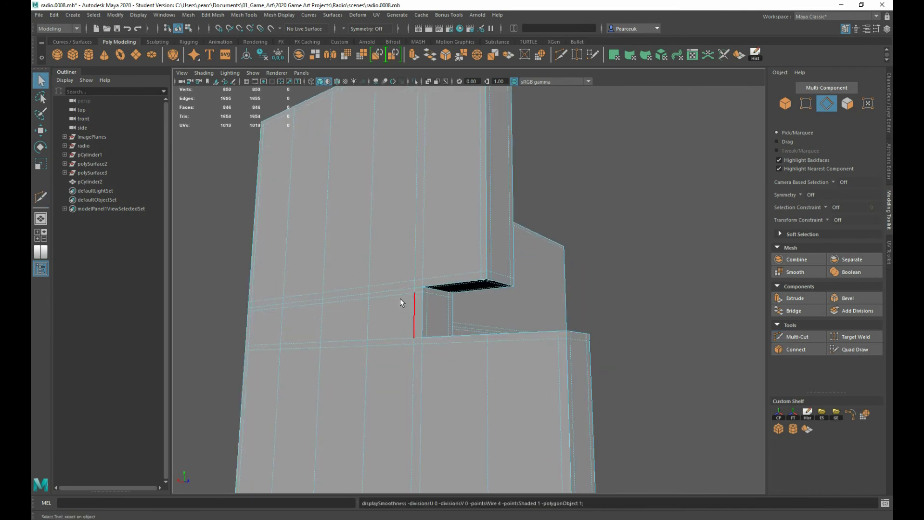
{"action": "left_click_drag", "start_coordinate": [400, 299], "coordinate": [408, 277], "text": "alt"}
{"action": "right_click_drag", "start_coordinate": [408, 277], "coordinate": [358, 276], "text": "shift"}
{"action": "key", "text": "3"}
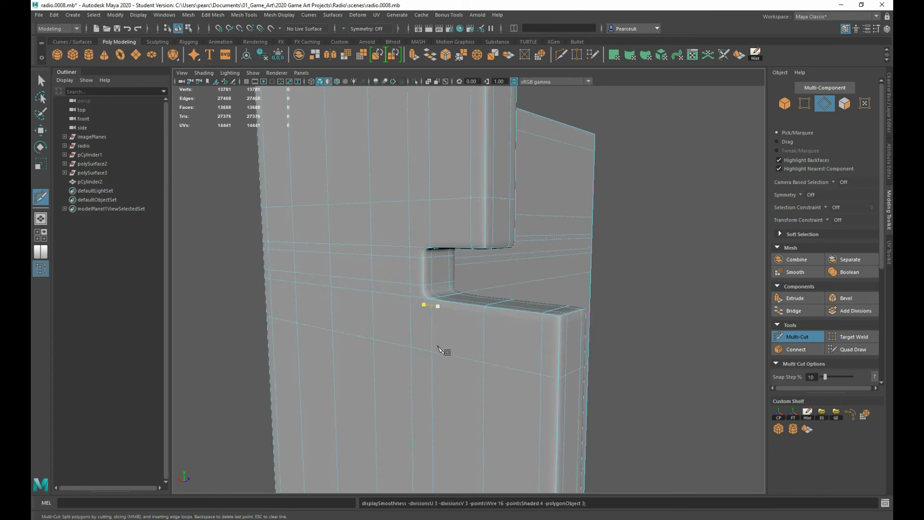
{"action": "key", "text": "1"}
- Insert a vertical support edge loop across the notch's upper underside close to the recess corner
{"action": "left_click_drag", "start_coordinate": [439, 349], "coordinate": [461, 295], "text": "alt"}
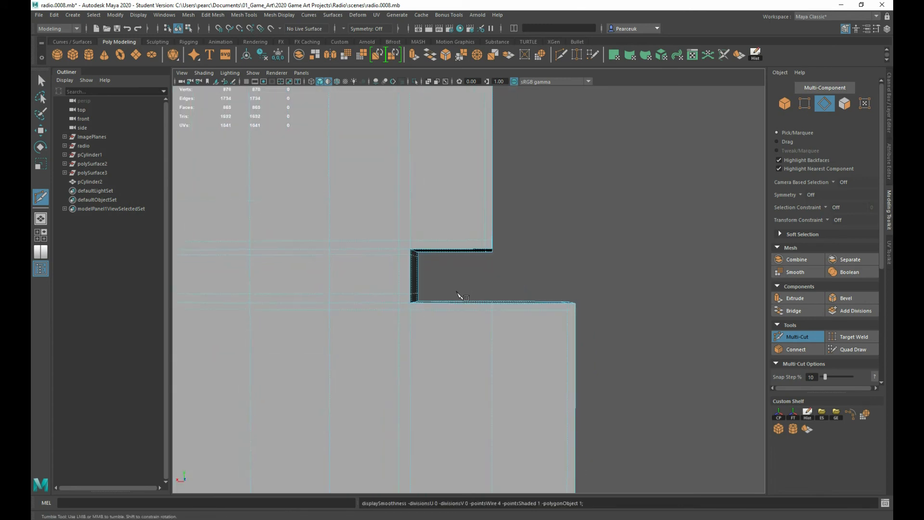
{"action": "left_click_drag", "start_coordinate": [435, 244], "coordinate": [416, 234], "text": "alt"}
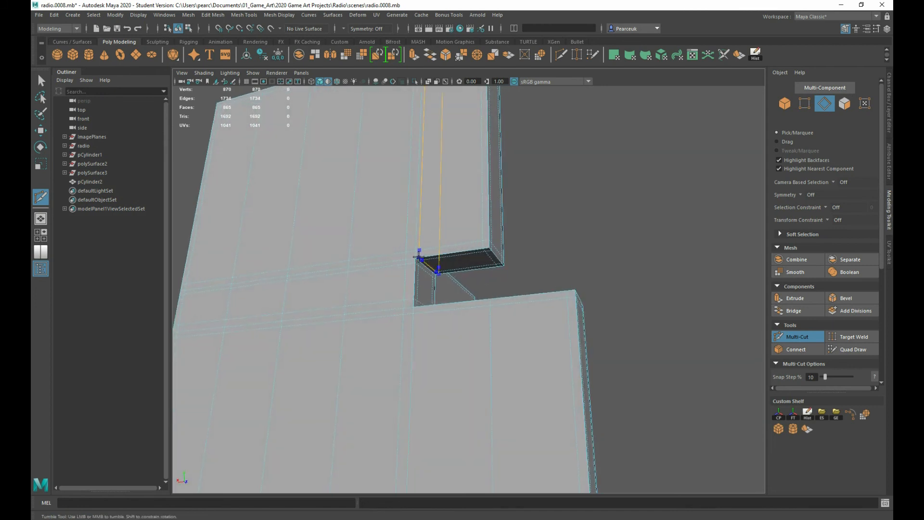
{"action": "left_click_drag", "start_coordinate": [432, 342], "coordinate": [306, 338], "text": "alt"}
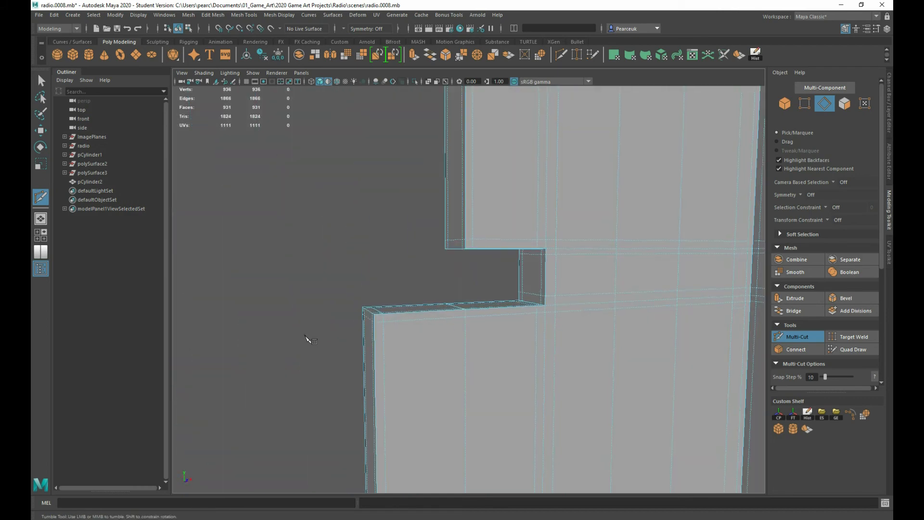
- Preview the whole fitting smoothed in object mode and examine the notch, corners and curved shell from several sides
{"action": "key", "text": "3"}
{"action": "key", "text": "q"}
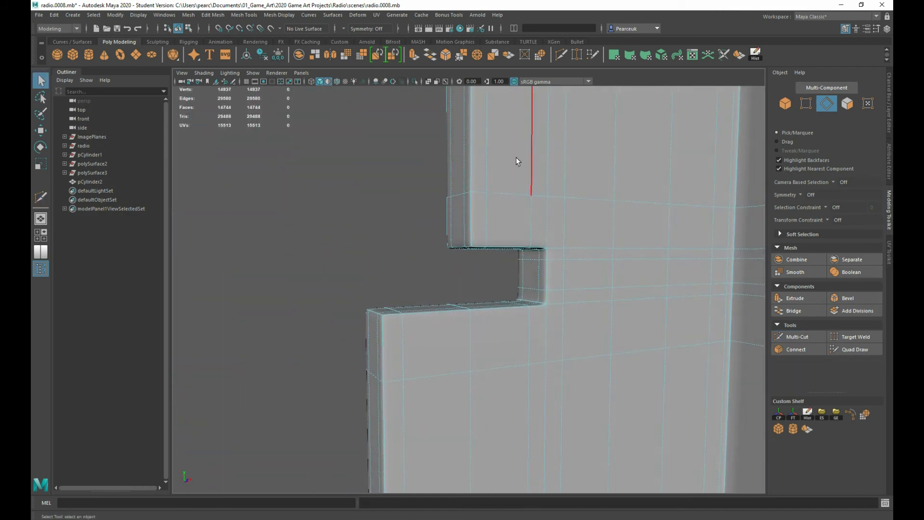
{"action": "right_click_drag", "start_coordinate": [516, 157], "coordinate": [541, 146]}
{"action": "scroll", "coordinate": [423, 251], "scroll_direction": "down", "scroll_amount": 6}
{"action": "middle_click_drag", "start_coordinate": [443, 332], "coordinate": [435, 126], "text": "alt"}
{"action": "scroll", "coordinate": [436, 127], "scroll_direction": "down", "scroll_amount": 5}
{"action": "middle_click_drag", "start_coordinate": [484, 335], "coordinate": [423, 105], "text": "alt"}
{"action": "left_click_drag", "start_coordinate": [419, 212], "coordinate": [444, 168], "text": "alt"}
{"action": "scroll", "coordinate": [433, 165], "scroll_direction": "up", "scroll_amount": 6}
{"action": "middle_click_drag", "start_coordinate": [416, 160], "coordinate": [432, 224], "text": "alt"}
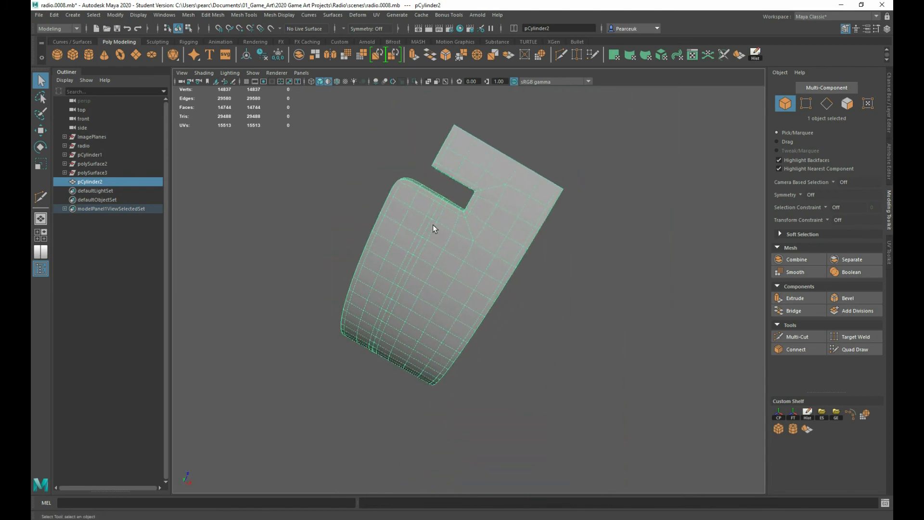
{"action": "scroll", "coordinate": [432, 224], "scroll_direction": "up", "scroll_amount": 4}
{"action": "left_click_drag", "start_coordinate": [418, 171], "coordinate": [424, 313], "text": "alt"}
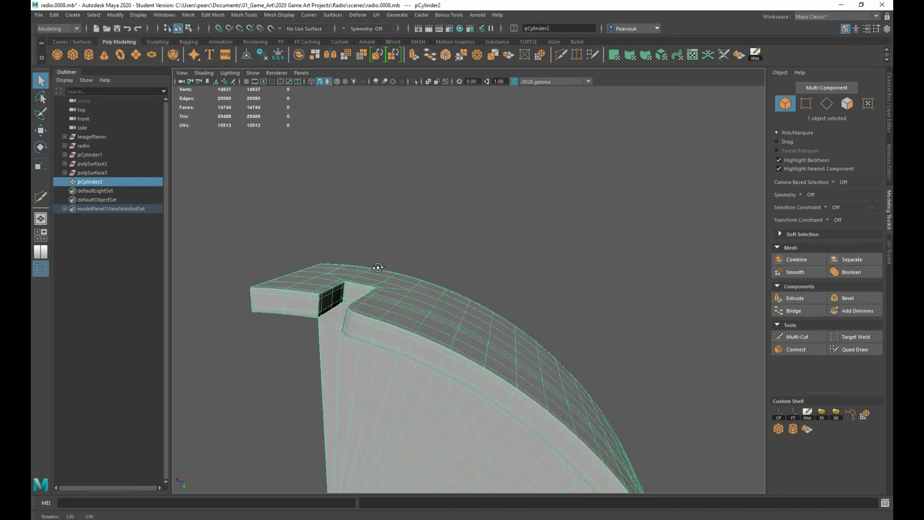
{"action": "left_click_drag", "start_coordinate": [378, 267], "coordinate": [383, 278], "text": "alt"}
{"action": "right_click_drag", "start_coordinate": [383, 278], "coordinate": [423, 265]}
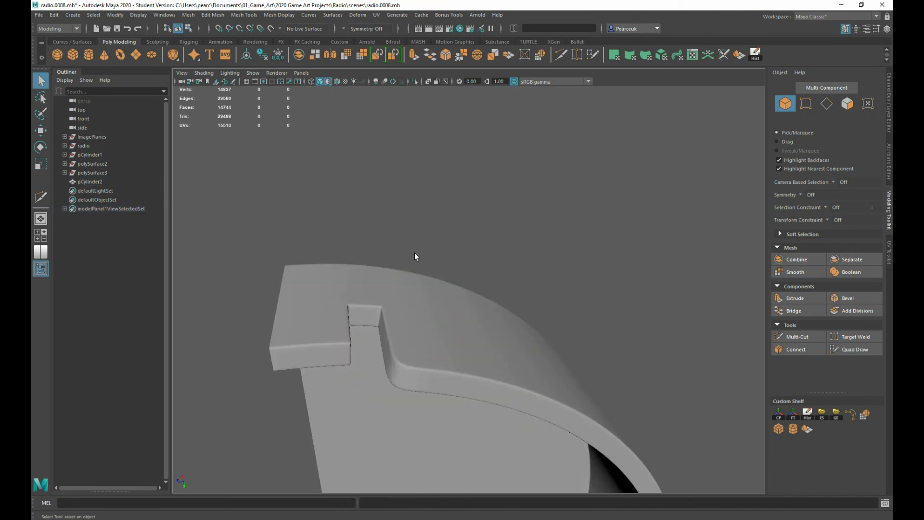
- Examine the smoothed fitting from several sides, comparing the notch, curved shell and large flat outer face
{"action": "left_click_drag", "start_coordinate": [414, 253], "coordinate": [361, 279], "text": "alt"}
{"action": "left_click", "coordinate": [419, 308]}
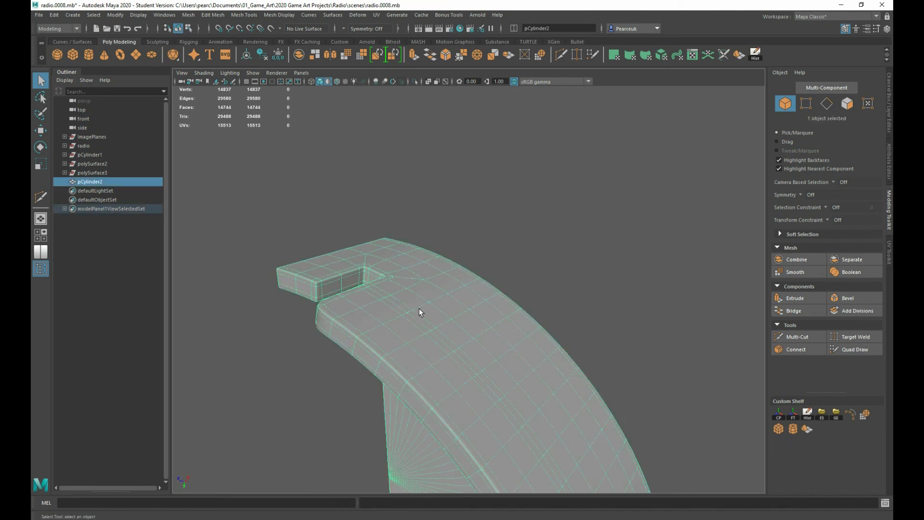
{"action": "scroll", "coordinate": [413, 316], "scroll_direction": "down", "scroll_amount": 3}
{"action": "middle_click_drag", "start_coordinate": [412, 316], "coordinate": [394, 252], "text": "alt"}
{"action": "left_click_drag", "start_coordinate": [494, 284], "coordinate": [391, 283], "text": "alt"}
{"action": "left_click", "coordinate": [321, 261]}
{"action": "middle_click_drag", "start_coordinate": [436, 314], "coordinate": [397, 283], "text": "alt"}
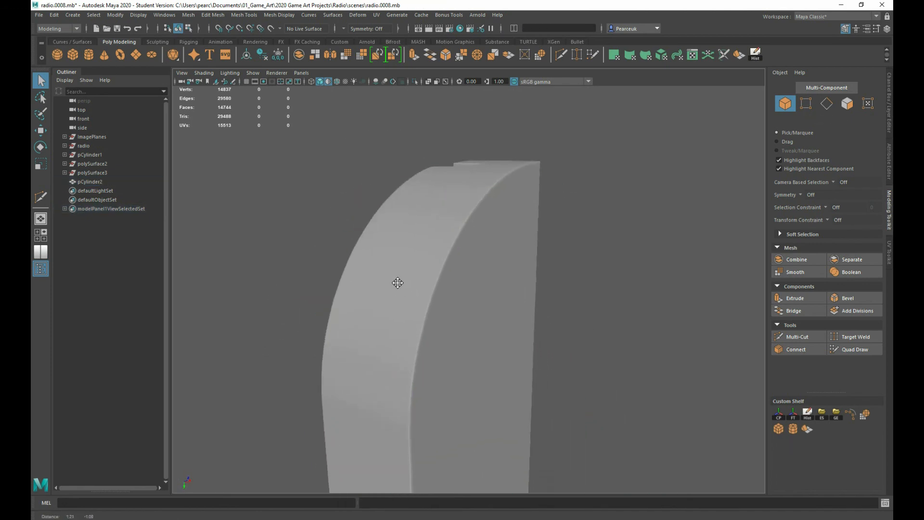
{"action": "left_click_drag", "start_coordinate": [397, 283], "coordinate": [287, 239], "text": "alt"}
{"action": "left_click", "coordinate": [546, 323]}
{"action": "left_click_drag", "start_coordinate": [515, 295], "coordinate": [450, 281], "text": "alt"}
{"action": "middle_click_drag", "start_coordinate": [460, 323], "coordinate": [446, 301], "text": "alt"}
- Compare the large flat outer face unsmoothed and smoothed, examining how the fan edges converge and distort the face below
{"action": "key", "text": "1"}
{"action": "left_click_drag", "start_coordinate": [452, 279], "coordinate": [444, 230], "text": "alt"}
{"action": "right_click_drag", "start_coordinate": [445, 222], "coordinate": [401, 226], "text": "shift"}
{"action": "left_click_drag", "start_coordinate": [462, 262], "coordinate": [496, 261], "text": "alt"}
{"action": "key", "text": "3"}
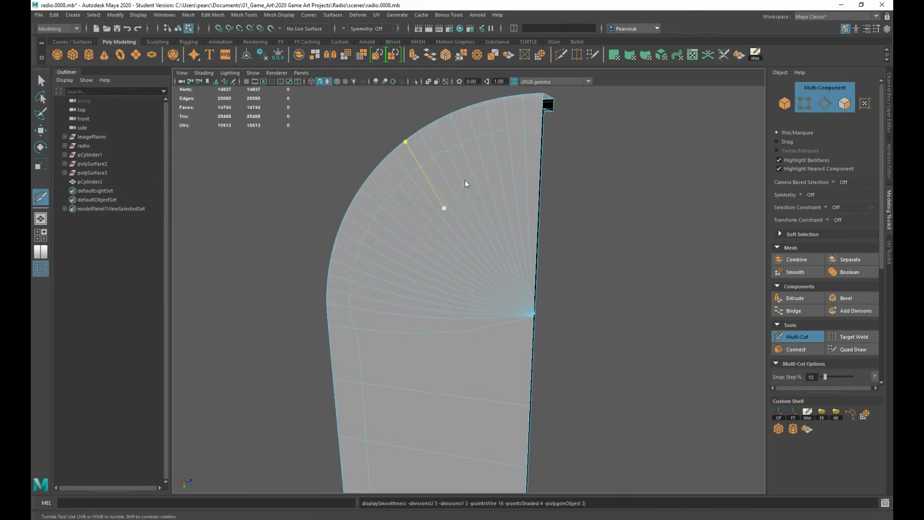
{"action": "right_click_drag", "start_coordinate": [465, 181], "coordinate": [468, 181]}
{"action": "left_click", "coordinate": [301, 190]}
{"action": "left_click_drag", "start_coordinate": [328, 241], "coordinate": [352, 209], "text": "alt"}
{"action": "scroll", "coordinate": [426, 336], "scroll_direction": "up", "scroll_amount": 2}
{"action": "left_click", "coordinate": [422, 294]}
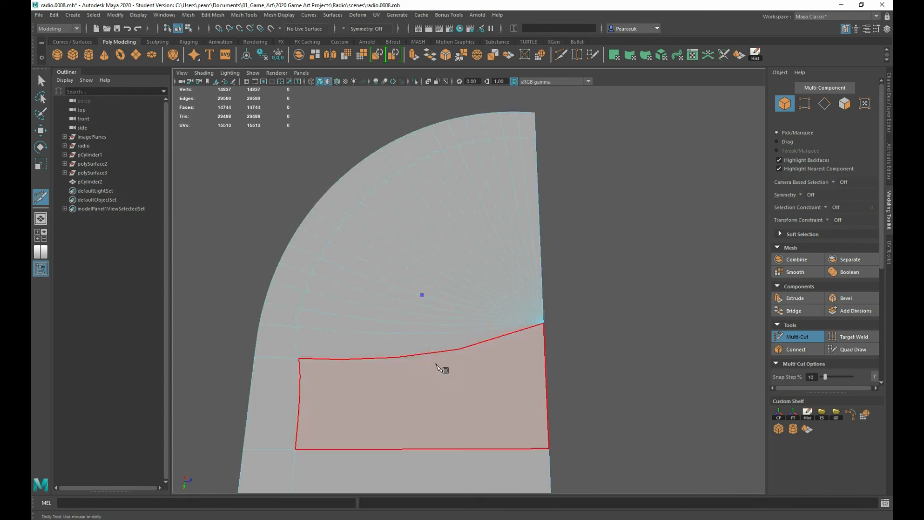
{"action": "left_click_drag", "start_coordinate": [436, 366], "coordinate": [432, 373], "text": "alt"}
{"action": "key", "text": "1"}
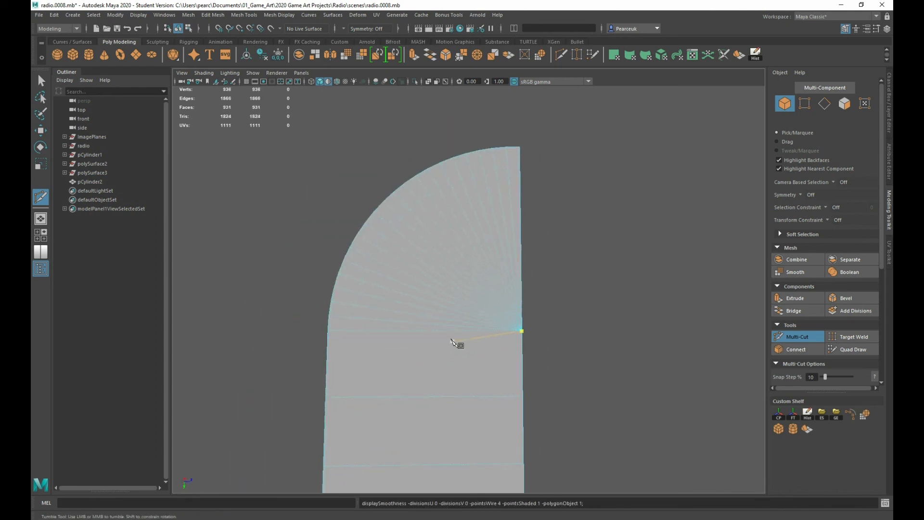
{"action": "left_click", "coordinate": [453, 341]}
{"action": "left_click_drag", "start_coordinate": [453, 341], "coordinate": [373, 336], "text": "alt"}
{"action": "left_click_drag", "start_coordinate": [425, 347], "coordinate": [516, 345], "text": "alt"}
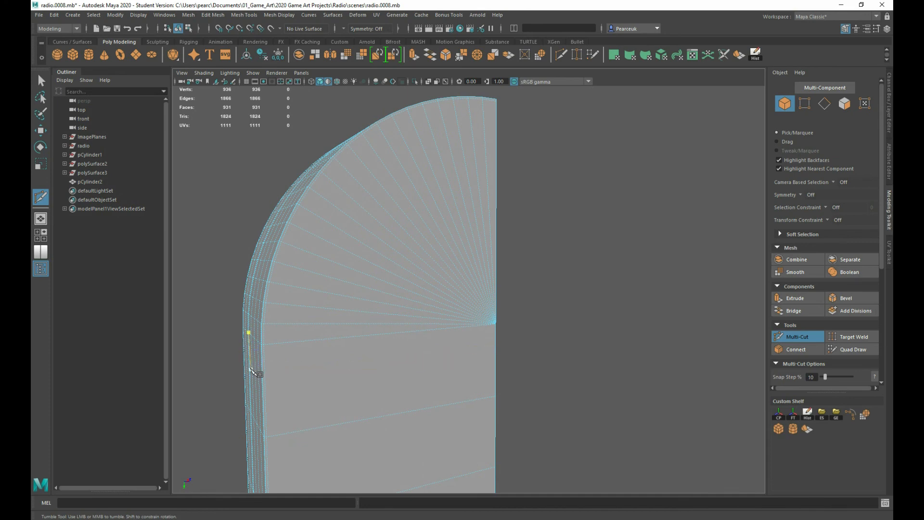
{"action": "left_click_drag", "start_coordinate": [364, 368], "coordinate": [352, 365], "text": "alt"}
{"action": "scroll", "coordinate": [352, 364], "scroll_direction": "up", "scroll_amount": 4}
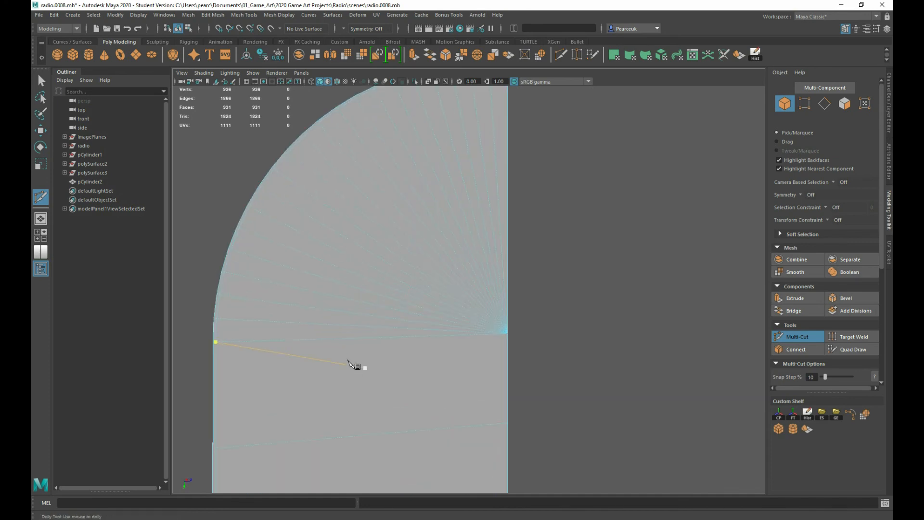
{"action": "scroll", "coordinate": [323, 334], "scroll_direction": "down", "scroll_amount": 6}
- Connect the fan spokes and crosswise edges of both the outer and inner flat faces with four segments
{"action": "key", "text": "q"}
{"action": "right_click_drag", "start_coordinate": [401, 226], "coordinate": [403, 203], "text": "shift"}
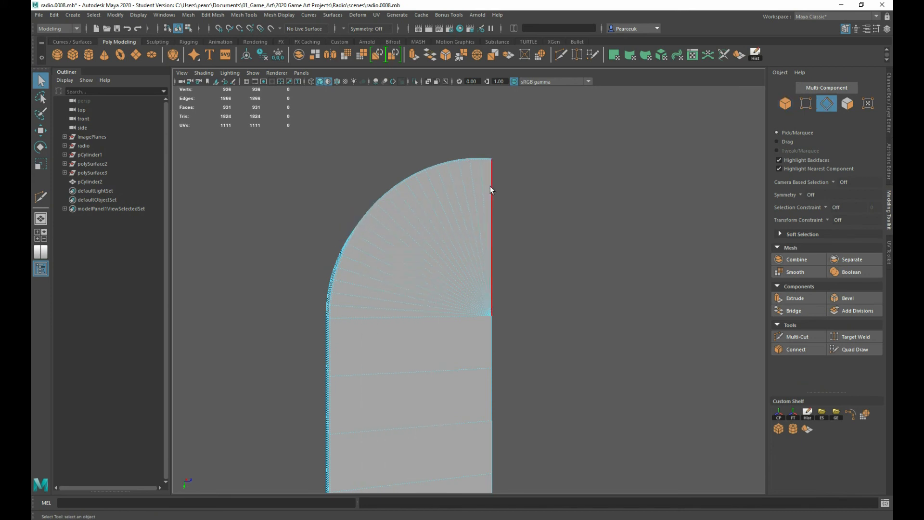
{"action": "left_click_drag", "start_coordinate": [490, 186], "coordinate": [393, 316]}
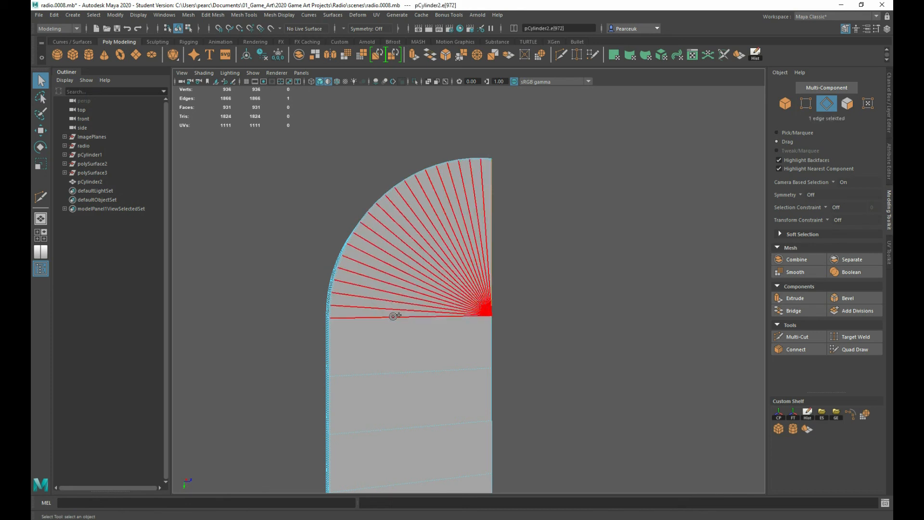
{"action": "left_click_drag", "start_coordinate": [393, 315], "coordinate": [393, 316]}
{"action": "scroll", "coordinate": [383, 377], "scroll_direction": "down", "scroll_amount": 5}
{"action": "middle_click_drag", "start_coordinate": [384, 377], "coordinate": [370, 282], "text": "alt"}
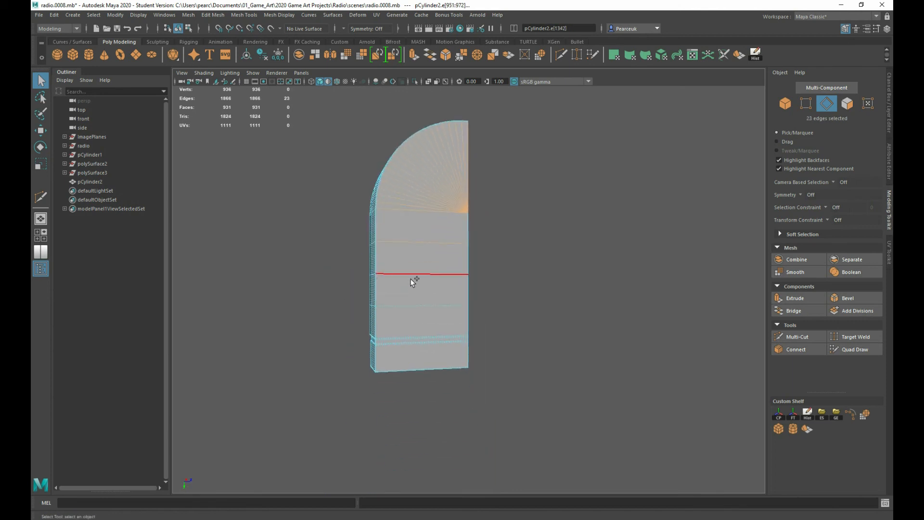
{"action": "scroll", "coordinate": [416, 276], "scroll_direction": "up", "scroll_amount": 2}
{"action": "left_click", "coordinate": [413, 271], "text": "shift"}
{"action": "left_click", "coordinate": [408, 308], "text": "shift"}
{"action": "scroll", "coordinate": [404, 327], "scroll_direction": "up", "scroll_amount": 3}
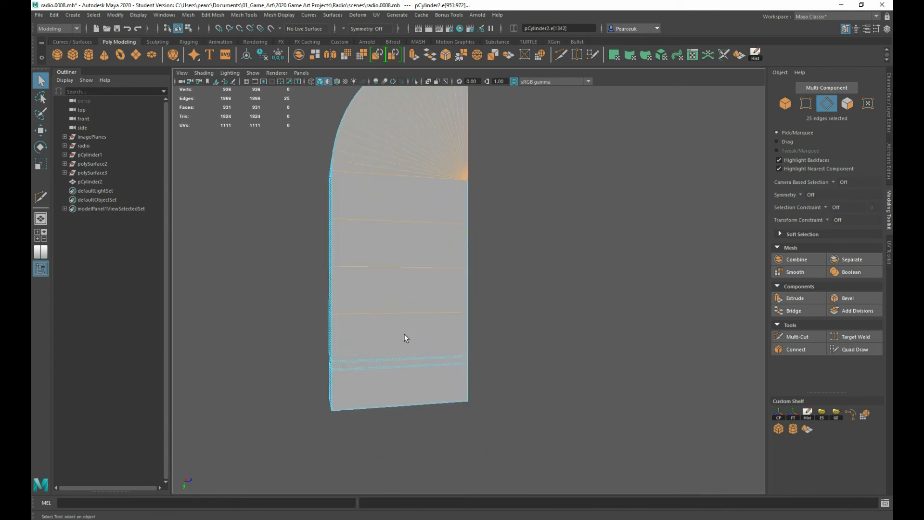
{"action": "scroll", "coordinate": [388, 359], "scroll_direction": "up", "scroll_amount": 3}
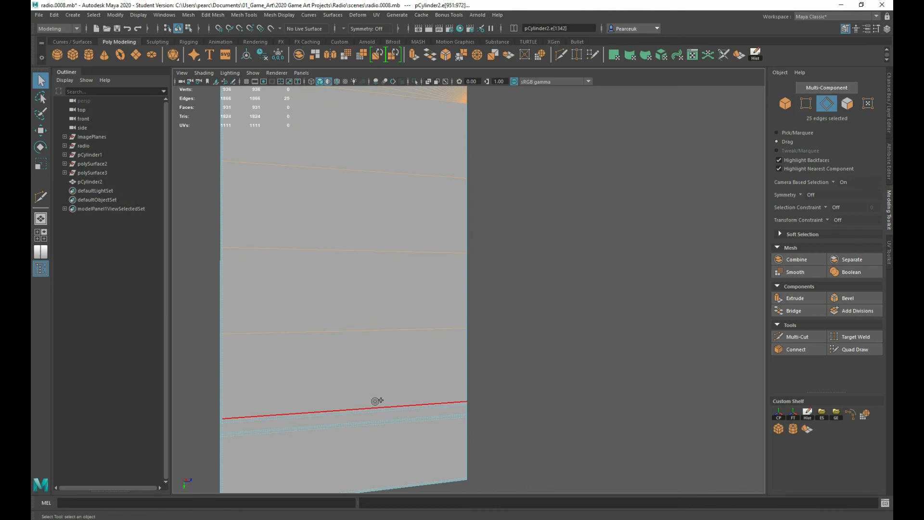
{"action": "left_click_drag", "start_coordinate": [377, 399], "coordinate": [374, 437], "text": "shift"}
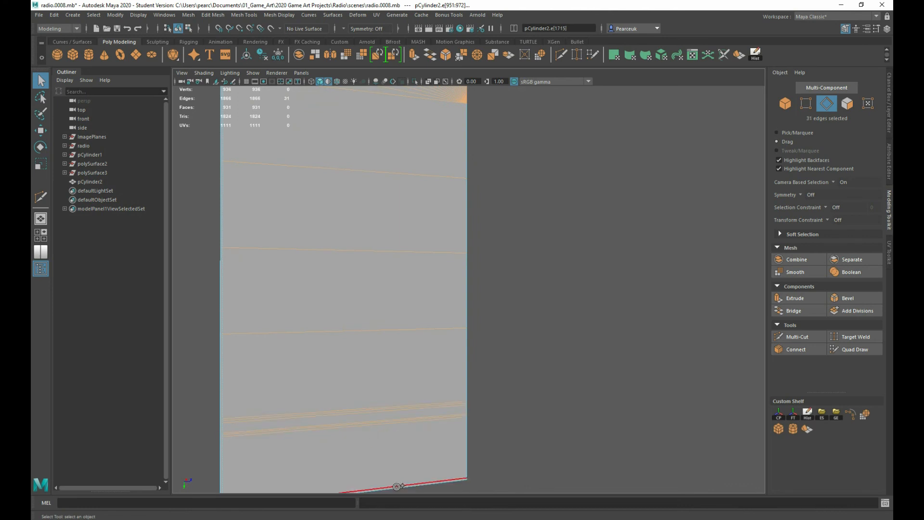
{"action": "left_click_drag", "start_coordinate": [332, 384], "coordinate": [498, 283], "text": "alt"}
{"action": "left_click_drag", "start_coordinate": [498, 285], "coordinate": [519, 289], "text": "alt"}
{"action": "key", "text": "Tab"}
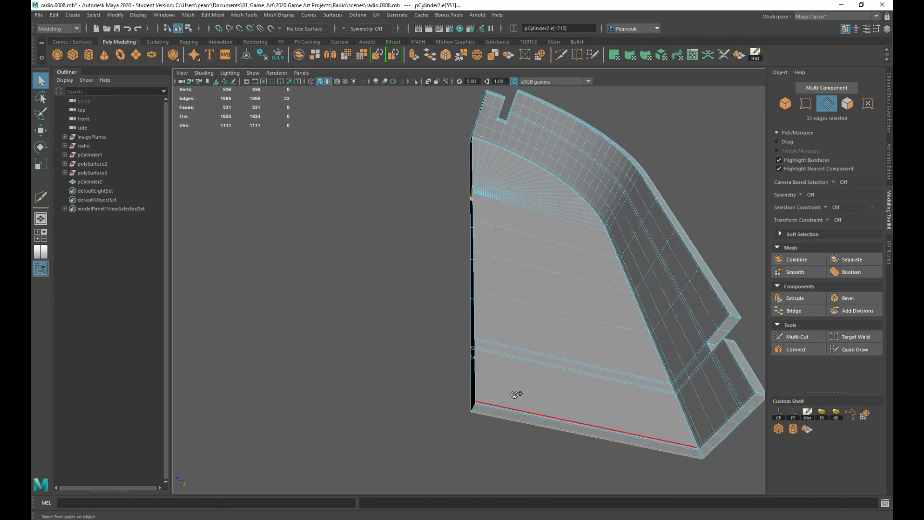
{"action": "scroll", "coordinate": [439, 147], "scroll_direction": "down", "scroll_amount": 3}
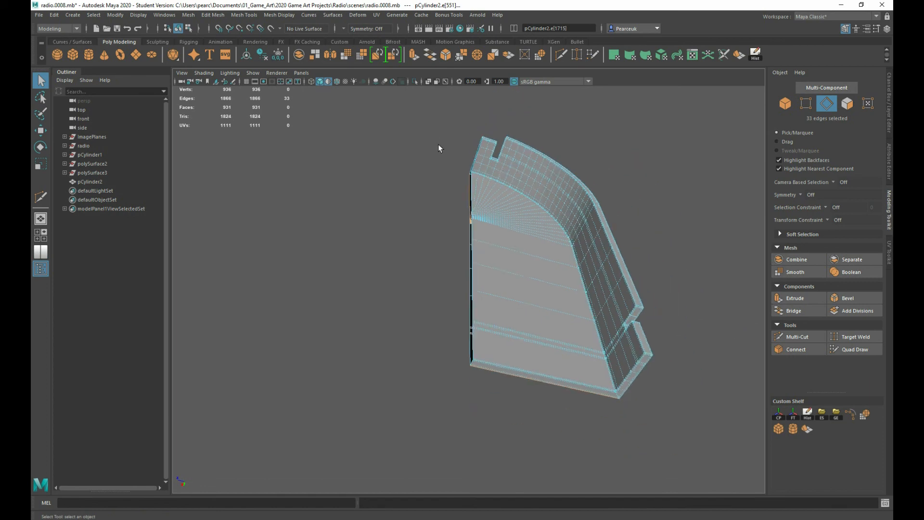
{"action": "left_click_drag", "start_coordinate": [440, 146], "coordinate": [431, 181], "text": "alt"}
{"action": "scroll", "coordinate": [431, 181], "scroll_direction": "up", "scroll_amount": 3}
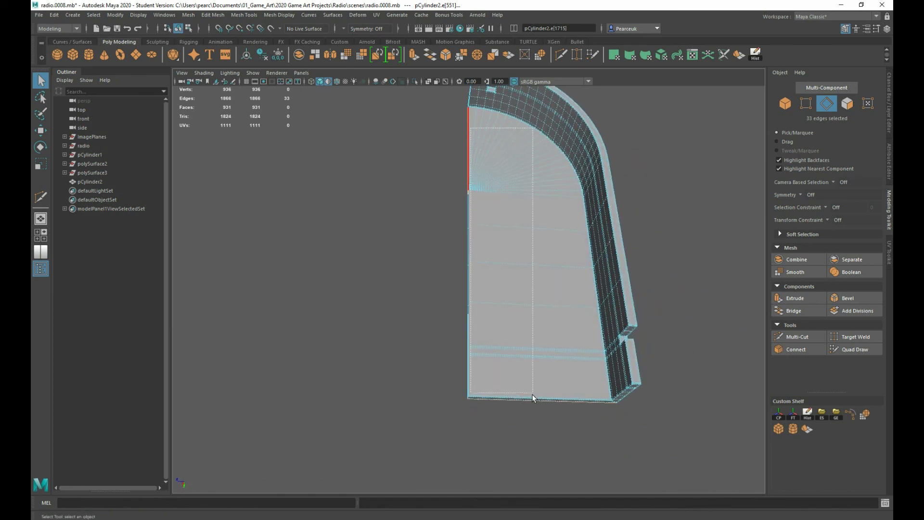
{"action": "left_click_drag", "start_coordinate": [361, 131], "coordinate": [492, 254], "text": "alt"}
{"action": "left_click", "coordinate": [479, 180], "text": "shift"}
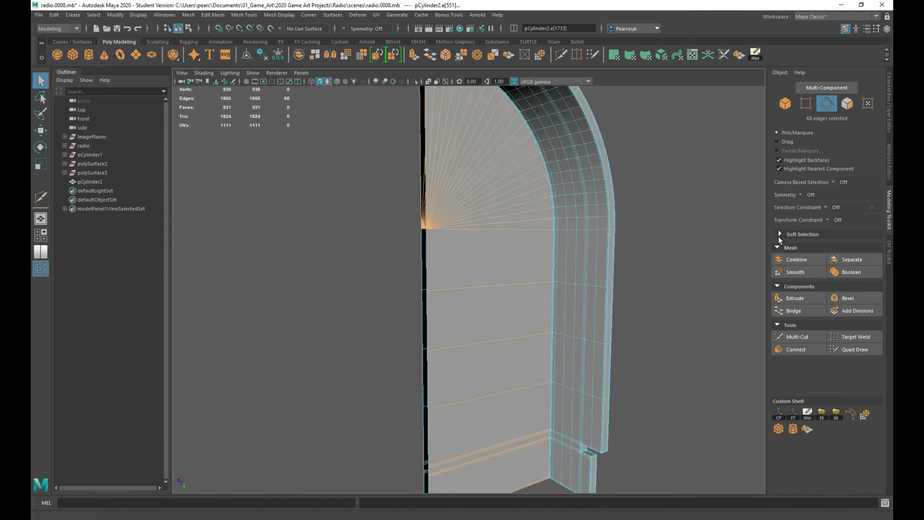
{"action": "left_click", "coordinate": [813, 353]}
{"action": "left_click_drag", "start_coordinate": [552, 268], "coordinate": [411, 289], "text": "alt"}
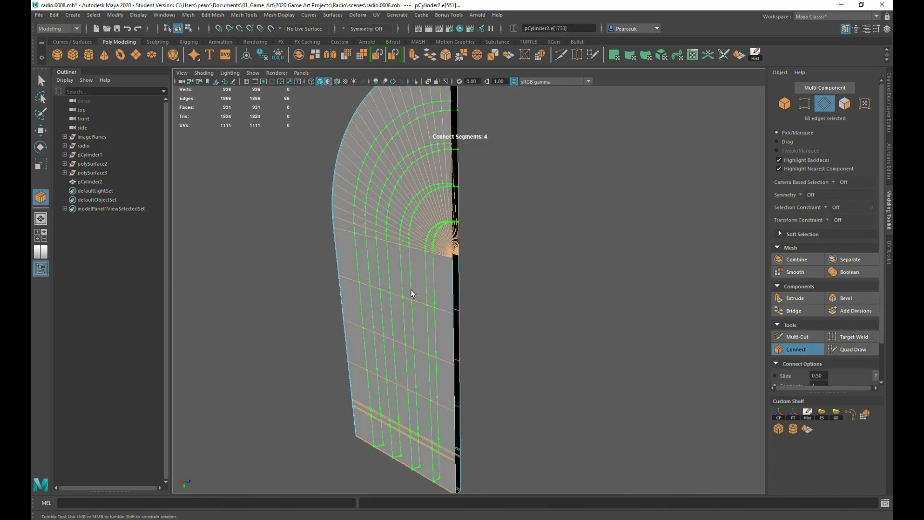
{"action": "key", "text": "q"}
- Preview the fitting smoothed and examine the new loops and the point where the fan edges meet on the flat outer face
{"action": "left_click_drag", "start_coordinate": [354, 277], "coordinate": [445, 199], "text": "alt"}
{"action": "key", "text": "3"}
{"action": "right_click_drag", "start_coordinate": [445, 199], "coordinate": [478, 197], "text": "alt"}
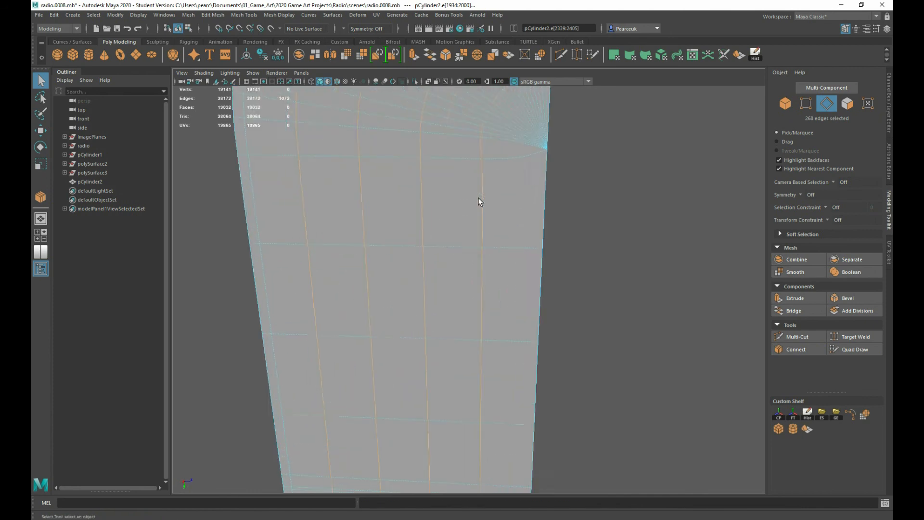
{"action": "mouse_move", "coordinate": [478, 197]}
{"action": "left_mouse_down", "text": "alt"}
{"action": "mouse_move", "coordinate": [462, 201]}
{"action": "mouse_move", "coordinate": [465, 224]}
{"action": "mouse_move", "coordinate": [478, 193]}
{"action": "left_mouse_up", "text": "alt"}
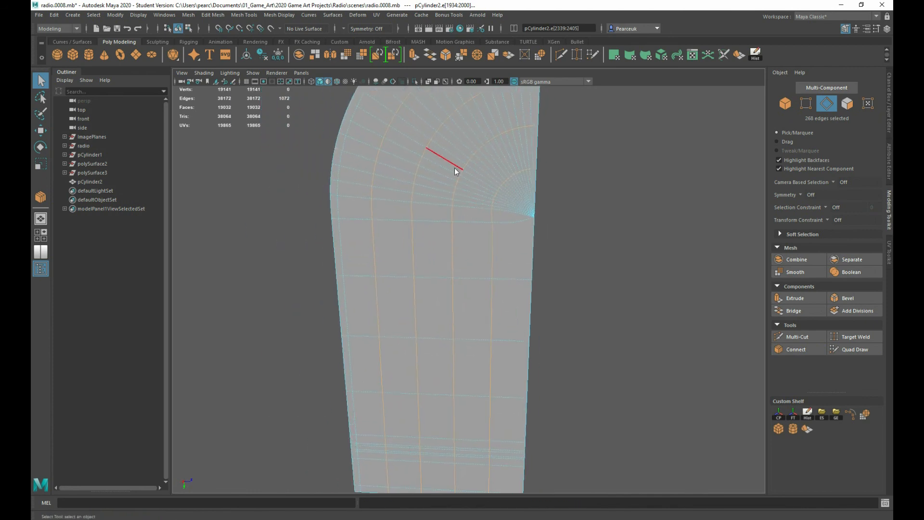
{"action": "right_click_drag", "start_coordinate": [454, 167], "coordinate": [490, 153]}
{"action": "left_click", "coordinate": [652, 204]}
{"action": "scroll", "coordinate": [473, 223], "scroll_direction": "down", "scroll_amount": 3}
{"action": "left_click_drag", "start_coordinate": [473, 223], "coordinate": [481, 200], "text": "alt"}
{"action": "left_click", "coordinate": [485, 203]}
{"action": "scroll", "coordinate": [485, 203], "scroll_direction": "up", "scroll_amount": 5}
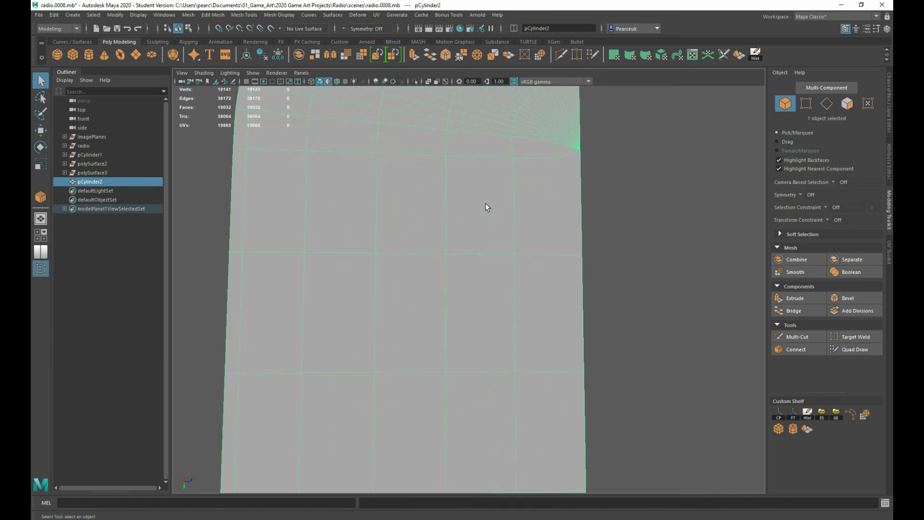
{"action": "left_click", "coordinate": [640, 215]}
{"action": "middle_click_drag", "start_coordinate": [593, 198], "coordinate": [526, 286], "text": "alt"}
{"action": "left_click_drag", "start_coordinate": [526, 286], "coordinate": [473, 306], "text": "alt"}
{"action": "left_click", "coordinate": [451, 291]}
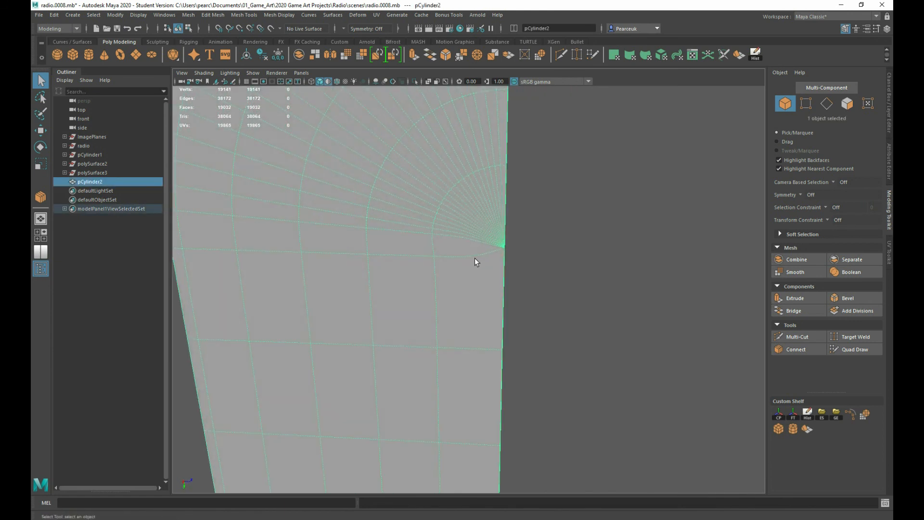
{"action": "mouse_move", "coordinate": [474, 262]}
{"action": "left_mouse_down", "text": "alt"}
{"action": "mouse_move", "coordinate": [431, 258]}
{"action": "mouse_move", "coordinate": [489, 256]}
{"action": "left_mouse_up", "text": "alt"}
{"action": "scroll", "coordinate": [488, 254], "scroll_direction": "down", "scroll_amount": 5}
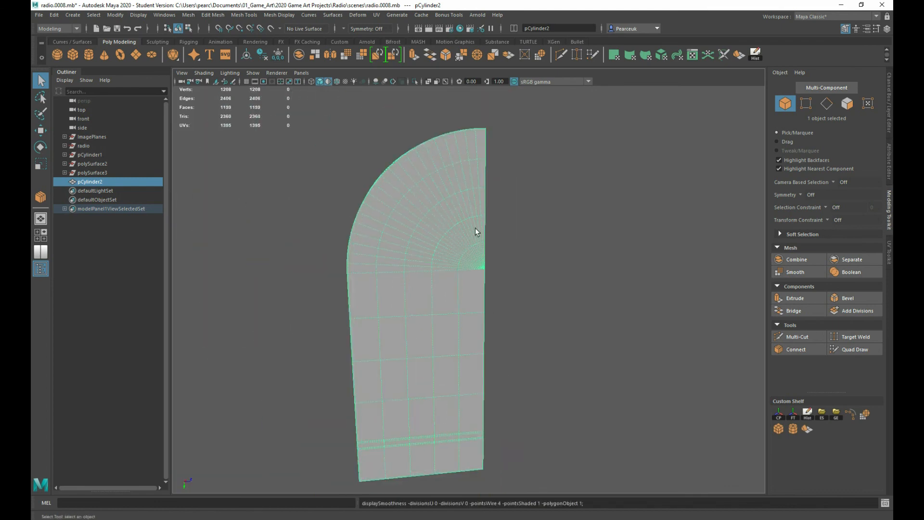
{"action": "right_click_drag", "start_coordinate": [479, 231], "coordinate": [714, 353], "text": "alt"}
{"action": "scroll", "coordinate": [483, 244], "scroll_direction": "up", "scroll_amount": 4}
{"action": "middle_click_drag", "start_coordinate": [481, 245], "coordinate": [457, 310], "text": "alt"}
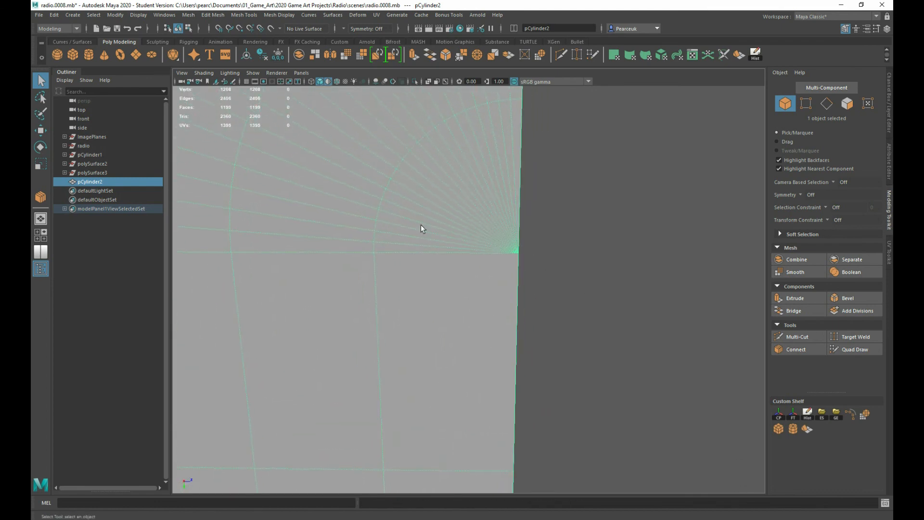
{"action": "right_click_drag", "start_coordinate": [411, 174], "coordinate": [409, 152]}
{"action": "left_click", "coordinate": [383, 238]}
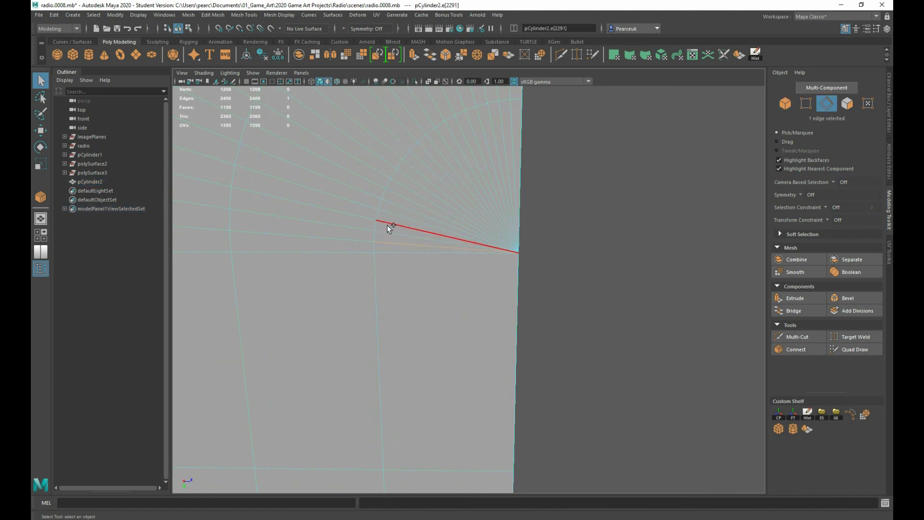
{"action": "left_click", "coordinate": [387, 222], "text": "shift"}
{"action": "left_click", "coordinate": [391, 201], "text": "shift"}
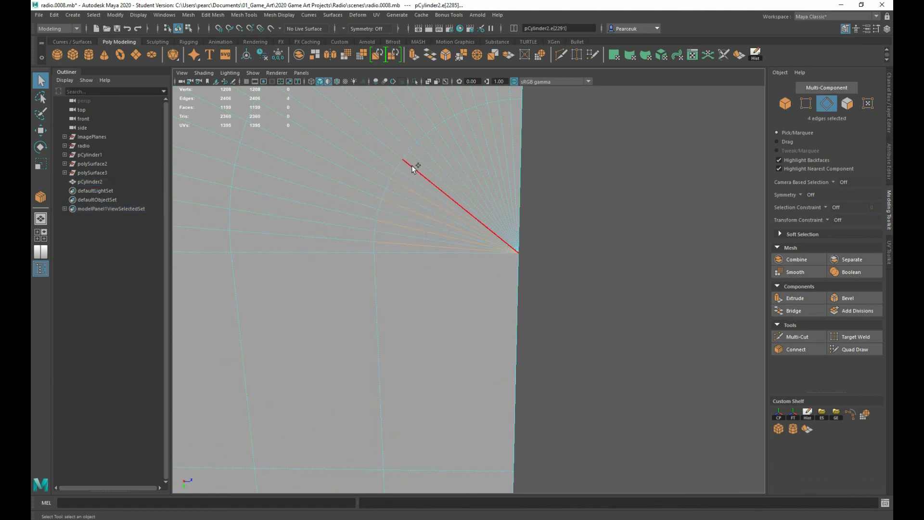
{"action": "left_click", "coordinate": [412, 168], "text": "shift"}
{"action": "left_click", "coordinate": [425, 150], "text": "shift"}
{"action": "left_click", "coordinate": [446, 139], "text": "shift"}
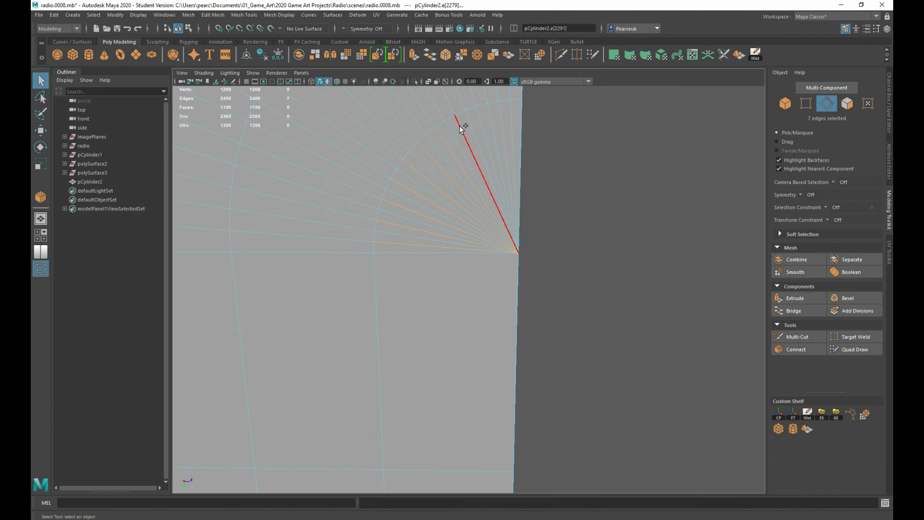
{"action": "left_click", "coordinate": [470, 121], "text": "shift"}
{"action": "left_click", "coordinate": [488, 115], "text": "shift"}
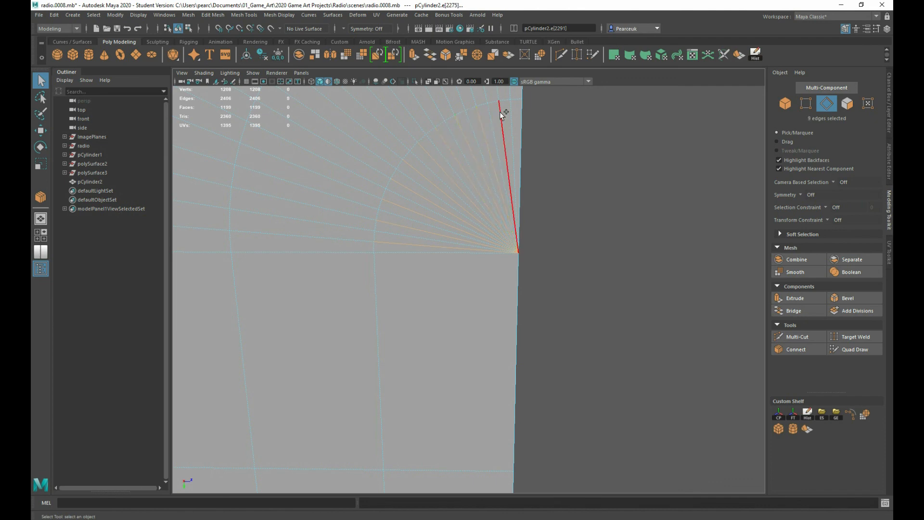
- Delete alternating spoke edges between the fan's centre and its innermost loop on both the outer and inner flat faces
{"action": "left_click", "coordinate": [503, 112]}
{"action": "left_click", "coordinate": [492, 109], "text": "shift"}
{"action": "left_click", "coordinate": [482, 113], "text": "shift"}
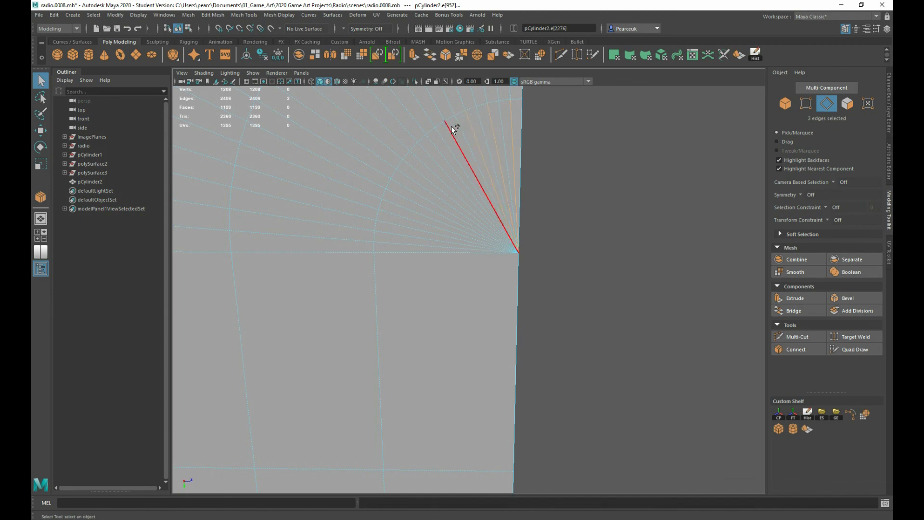
{"action": "left_click", "coordinate": [452, 126], "text": "shift"}
{"action": "left_click", "coordinate": [428, 146], "text": "shift"}
{"action": "left_click", "coordinate": [419, 155], "text": "shift"}
{"action": "left_click", "coordinate": [408, 169], "text": "shift"}
{"action": "left_click", "coordinate": [398, 195], "text": "shift"}
{"action": "left_click", "coordinate": [390, 207], "text": "shift"}
{"action": "left_click", "coordinate": [384, 243], "text": "shift"}
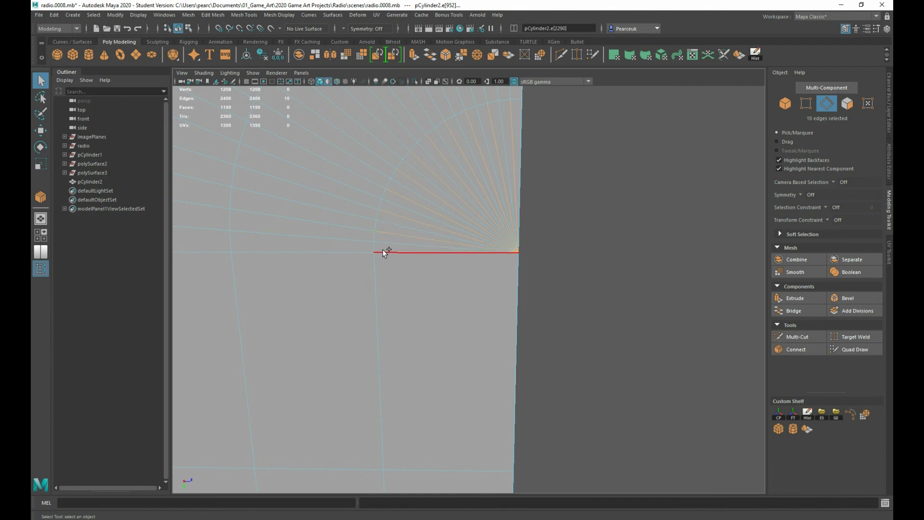
{"action": "left_click", "coordinate": [382, 250], "text": "shift"}
{"action": "left_click_drag", "start_coordinate": [383, 249], "coordinate": [480, 244], "text": "alt"}
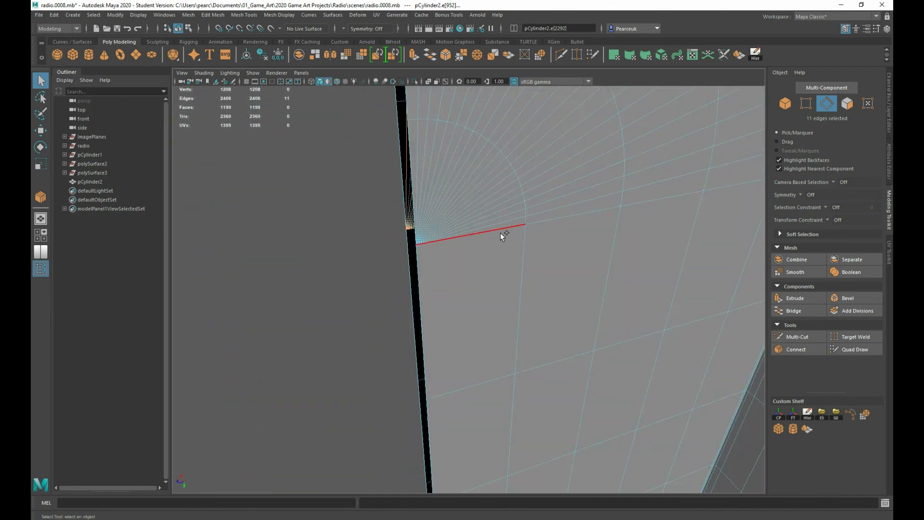
{"action": "left_click", "coordinate": [506, 212], "text": "shift"}
{"action": "left_click", "coordinate": [504, 195], "text": "shift"}
{"action": "left_click", "coordinate": [500, 188], "text": "shift"}
{"action": "left_click", "coordinate": [496, 179], "text": "shift"}
{"action": "left_click", "coordinate": [490, 166], "text": "shift"}
{"action": "left_click", "coordinate": [481, 152], "text": "shift"}
{"action": "left_click", "coordinate": [469, 143], "text": "shift"}
{"action": "left_click", "coordinate": [458, 133], "text": "shift"}
{"action": "left_click", "coordinate": [438, 126], "text": "shift"}
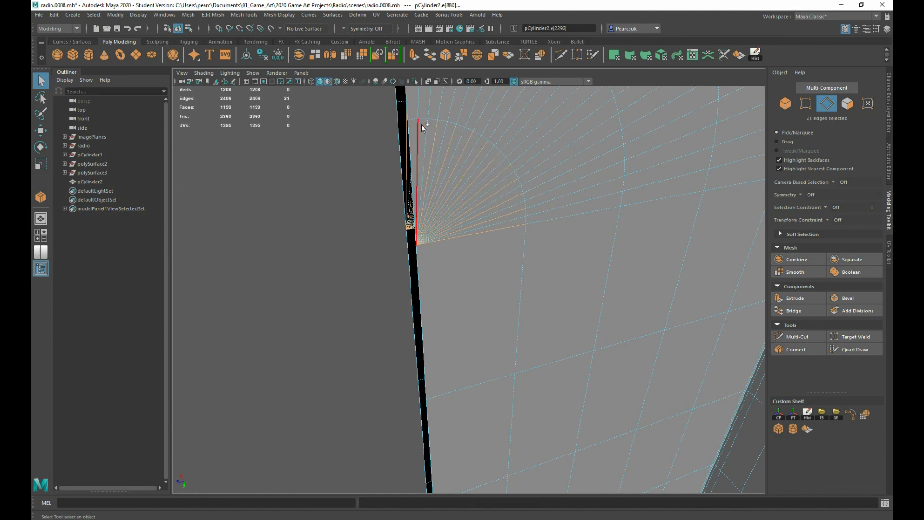
{"action": "left_click", "coordinate": [433, 119], "text": "shift"}
{"action": "right_click_drag", "start_coordinate": [433, 116], "coordinate": [424, 138], "text": "shift"}
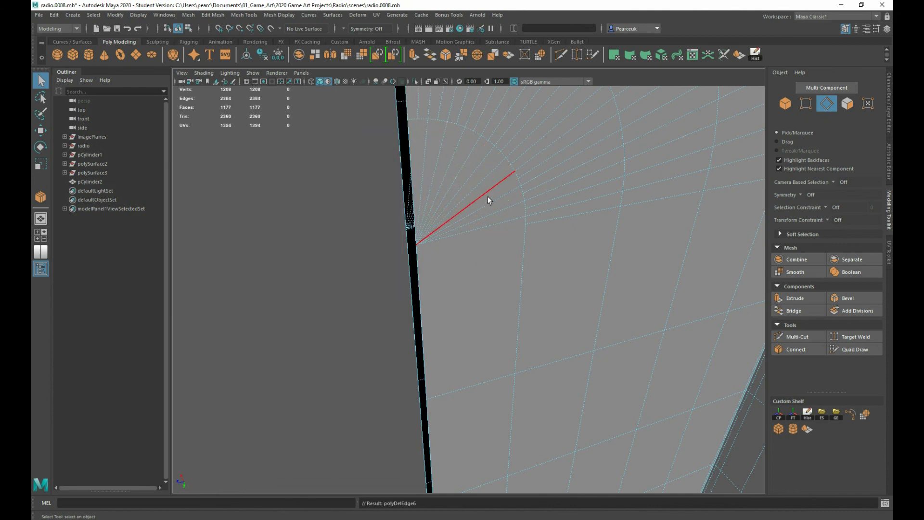
- Preview the fitting smoothed, examine the thinned fan centre on the flat outer face, and return to the unsmoothed display
{"action": "key", "text": "3"}
{"action": "scroll", "coordinate": [487, 195], "scroll_direction": "down", "scroll_amount": 3}
{"action": "left_click_drag", "start_coordinate": [487, 195], "coordinate": [426, 177], "text": "alt"}
{"action": "right_click_drag", "start_coordinate": [411, 150], "coordinate": [448, 132]}
{"action": "left_click", "coordinate": [554, 204]}
{"action": "left_click_drag", "start_coordinate": [555, 204], "coordinate": [456, 273], "text": "alt"}
{"action": "left_click", "coordinate": [469, 237]}
{"action": "left_click", "coordinate": [510, 250]}
{"action": "left_click", "coordinate": [456, 273]}
{"action": "scroll", "coordinate": [464, 277], "scroll_direction": "up", "scroll_amount": 3}
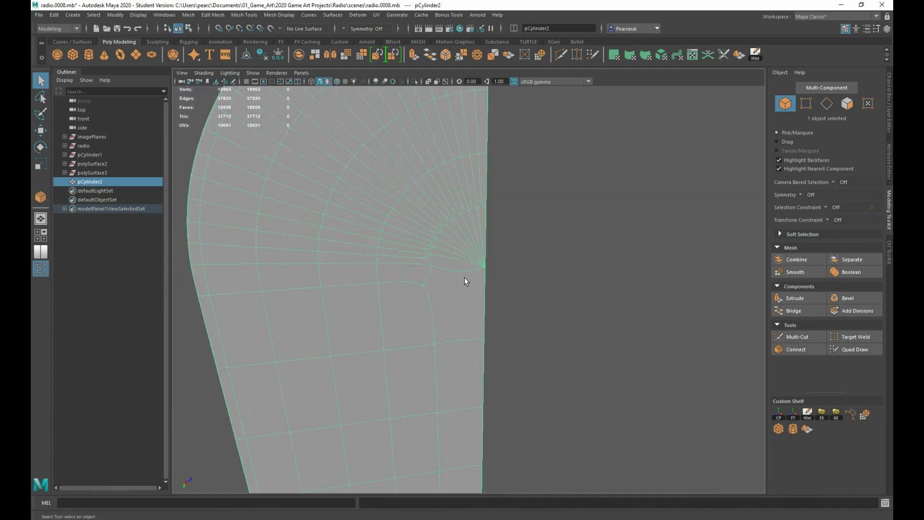
{"action": "scroll", "coordinate": [463, 277], "scroll_direction": "down", "scroll_amount": 4}
{"action": "key", "text": "ctrl+z"}
{"action": "right_click_drag", "start_coordinate": [425, 230], "coordinate": [466, 189]}
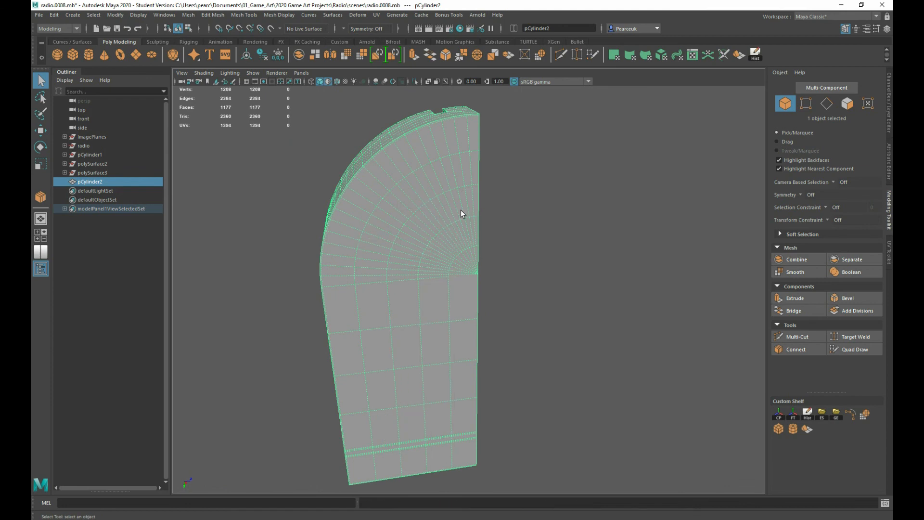
- Duplicate the half fitting, freeze the copy's transformations and mirror it across the centre by setting Scale Z to -1
{"action": "key", "text": "e"}
{"action": "left_click_drag", "start_coordinate": [461, 210], "coordinate": [437, 214]}
{"action": "key", "text": "w"}
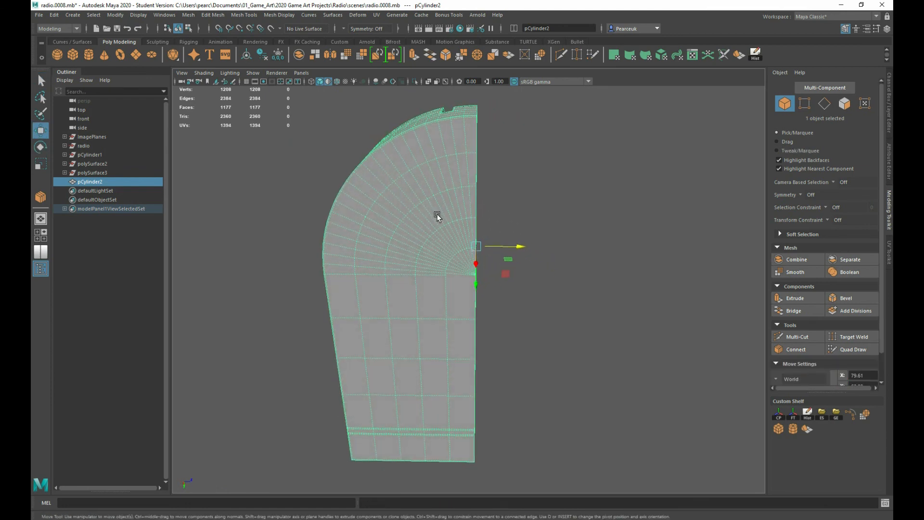
{"action": "key", "text": "ctrl+d"}
{"action": "left_click", "coordinate": [889, 118]}
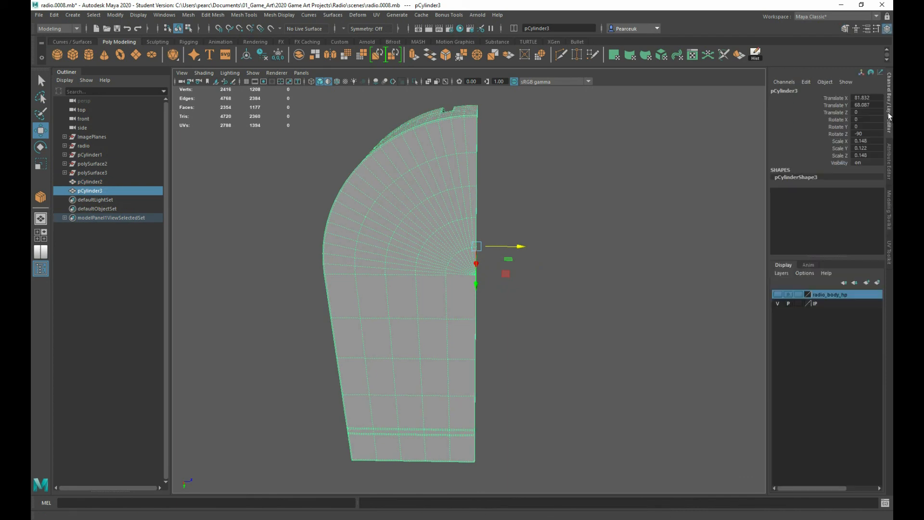
{"action": "left_click", "coordinate": [278, 55]}
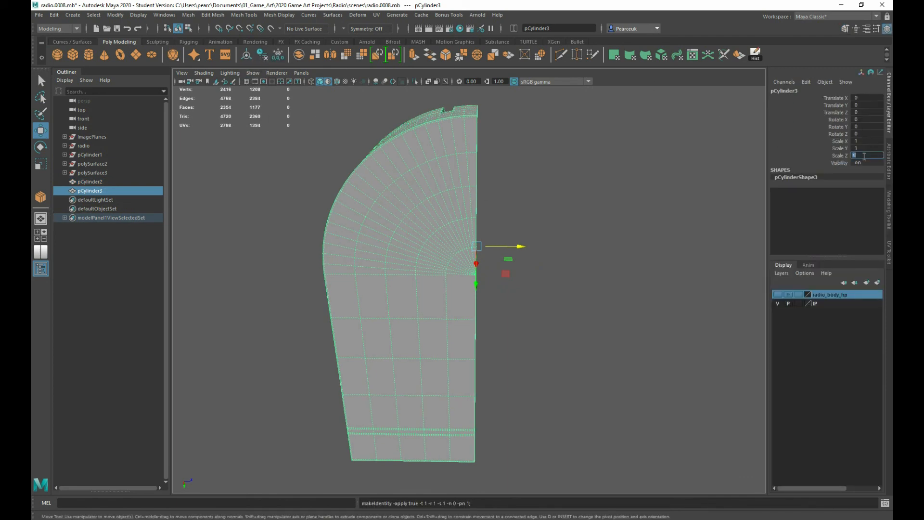
{"action": "key", "text": "Return"}
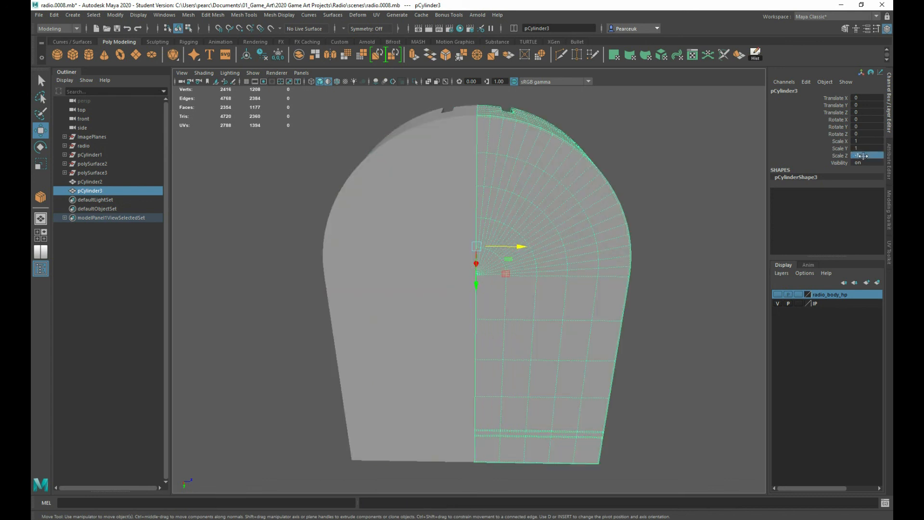
- Combine the two fitting halves into one mesh and merge the vertices along the centre seam
{"action": "left_click", "coordinate": [417, 180], "text": "shift"}
{"action": "right_click_drag", "start_coordinate": [429, 178], "coordinate": [404, 357], "text": "shift"}
{"action": "right_click_drag", "start_coordinate": [421, 247], "coordinate": [421, 226]}
{"action": "key", "text": "space"}
{"action": "scroll", "coordinate": [566, 370], "scroll_direction": "down", "scroll_amount": 5}
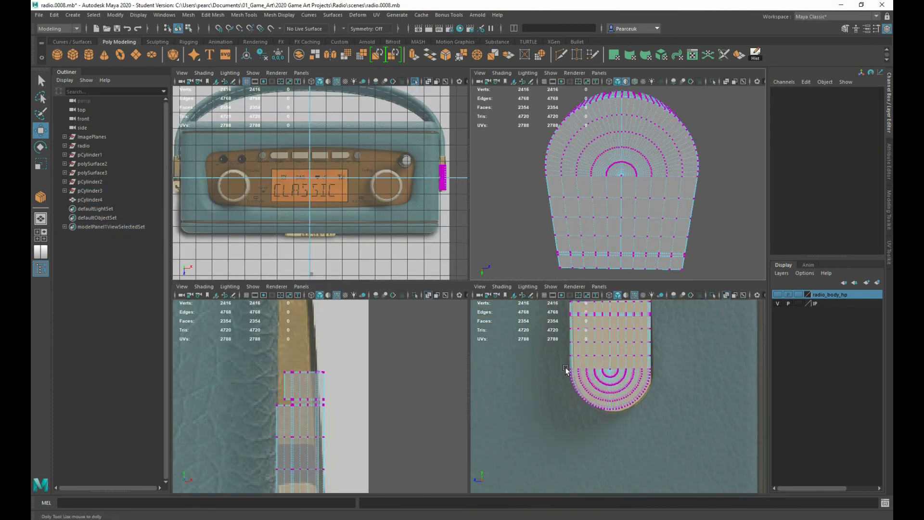
{"action": "left_click", "coordinate": [595, 343]}
{"action": "key", "text": "space"}
{"action": "scroll", "coordinate": [532, 212], "scroll_direction": "down", "scroll_amount": 3}
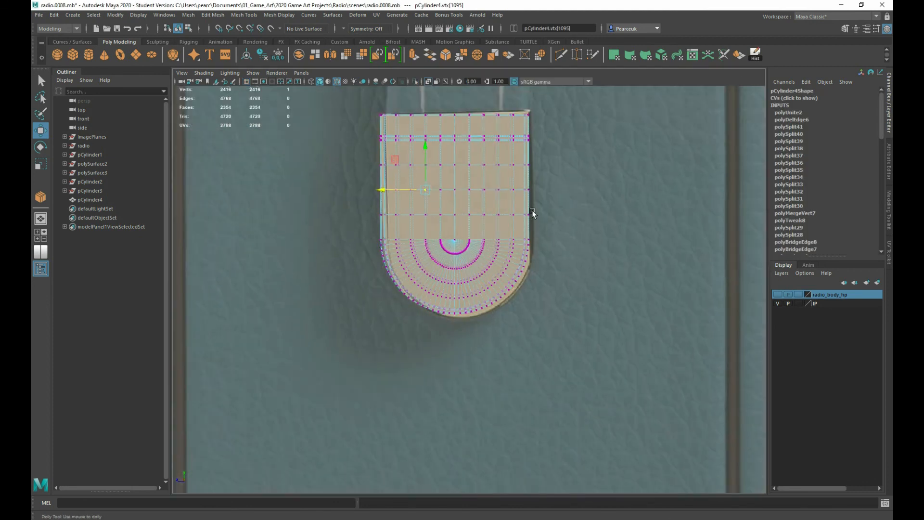
{"action": "left_click_drag", "start_coordinate": [456, 354], "coordinate": [457, 353]}
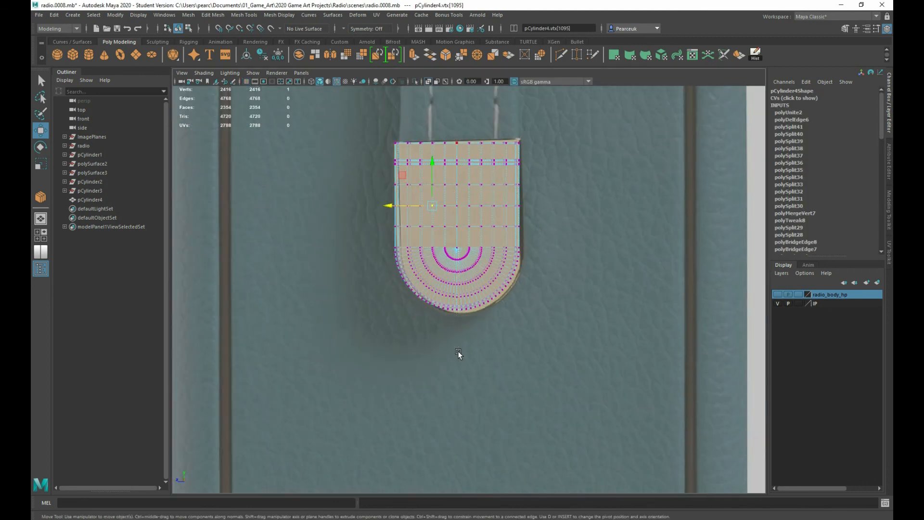
{"action": "scroll", "coordinate": [465, 302], "scroll_direction": "up", "scroll_amount": 3}
{"action": "scroll", "coordinate": [453, 265], "scroll_direction": "up", "scroll_amount": 3}
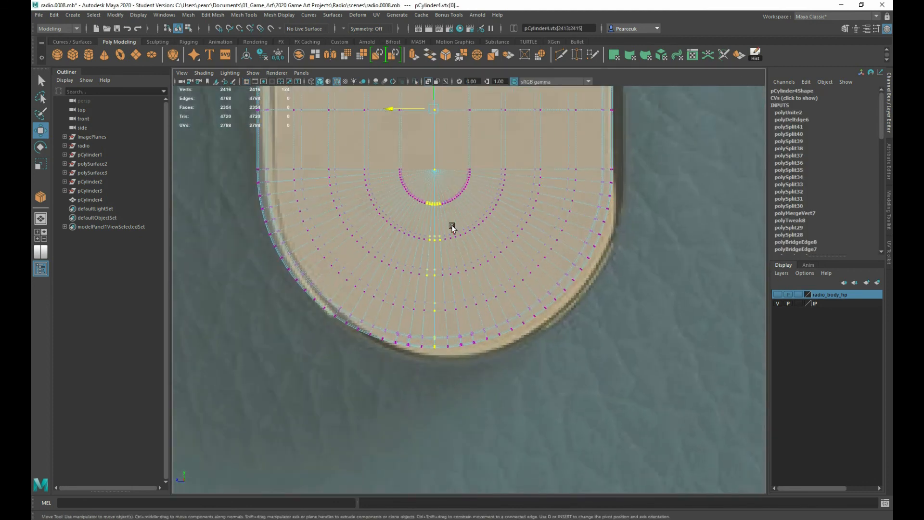
{"action": "right_click_drag", "start_coordinate": [452, 228], "coordinate": [500, 179], "text": "shift"}
{"action": "right_click_drag", "start_coordinate": [427, 150], "coordinate": [446, 141]}
{"action": "key", "text": "space"}
{"action": "key", "text": "space"}
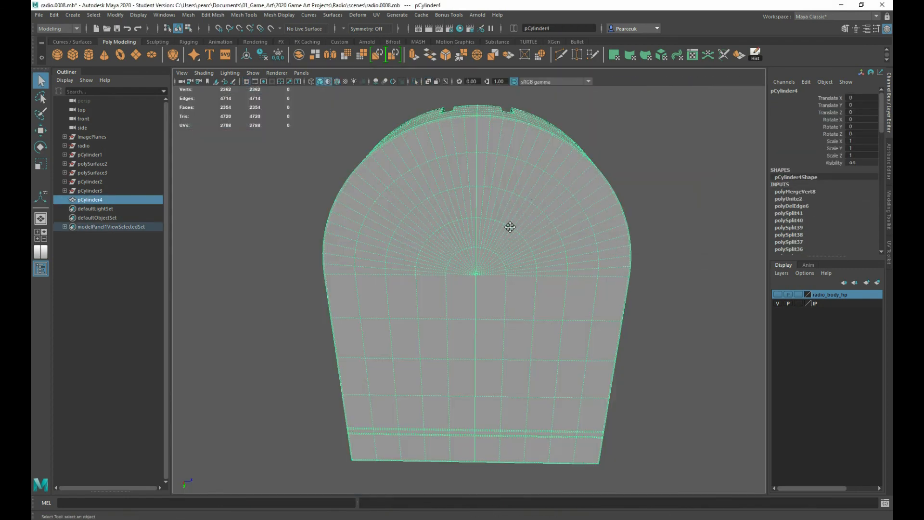
- Preview the whole fitting smoothed and examine its curved rim, notches and hollow inner side
{"action": "left_click_drag", "start_coordinate": [510, 226], "coordinate": [506, 308], "text": "alt"}
{"action": "key", "text": "3"}
{"action": "right_click_drag", "start_coordinate": [473, 236], "coordinate": [491, 220]}
{"action": "left_click", "coordinate": [555, 179]}
{"action": "left_click_drag", "start_coordinate": [549, 224], "coordinate": [313, 284], "text": "alt"}
{"action": "middle_click_drag", "start_coordinate": [448, 340], "coordinate": [458, 395], "text": "alt"}
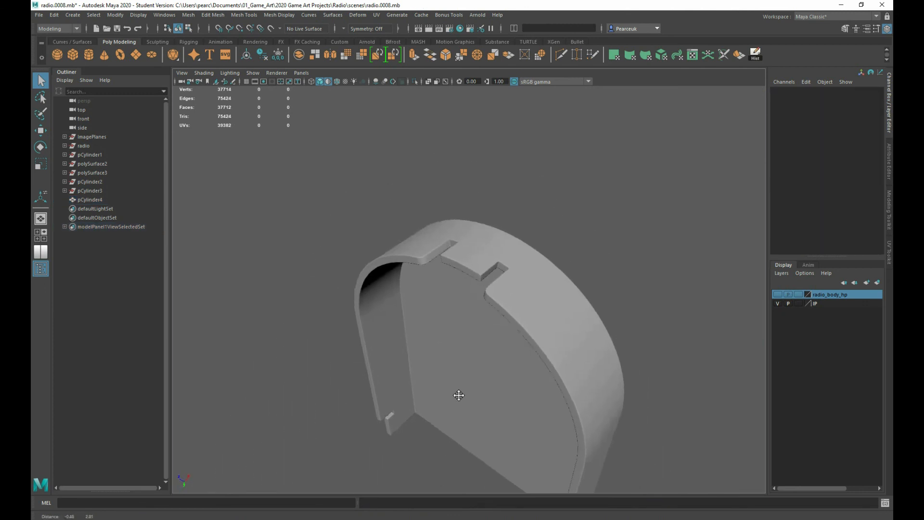
{"action": "left_click_drag", "start_coordinate": [459, 395], "coordinate": [495, 425], "text": "alt"}
{"action": "right_click_drag", "start_coordinate": [494, 425], "coordinate": [656, 474], "text": "alt"}
{"action": "left_click_drag", "start_coordinate": [656, 473], "coordinate": [461, 256], "text": "alt"}
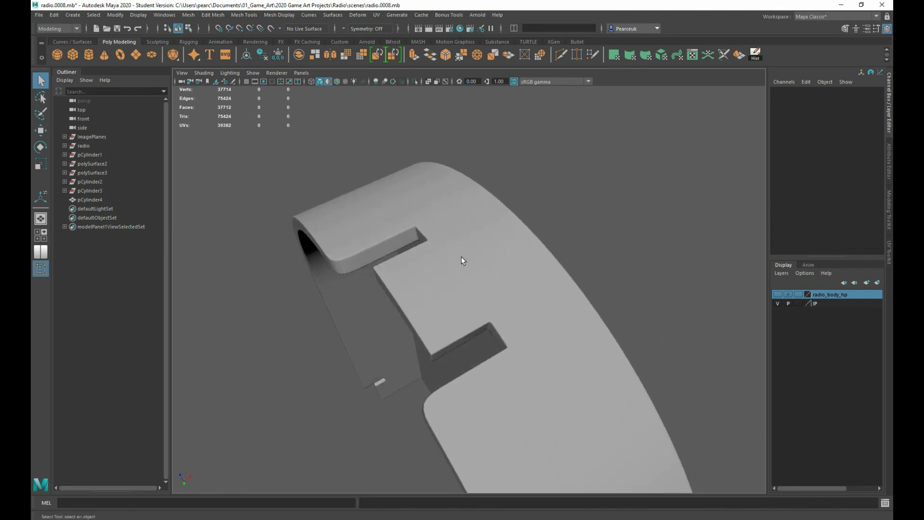
- Soften the centre seam's edge loop on the combined fitting and return to object selection
{"action": "left_click", "coordinate": [568, 258]}
{"action": "left_click_drag", "start_coordinate": [530, 265], "coordinate": [503, 266], "text": "alt"}
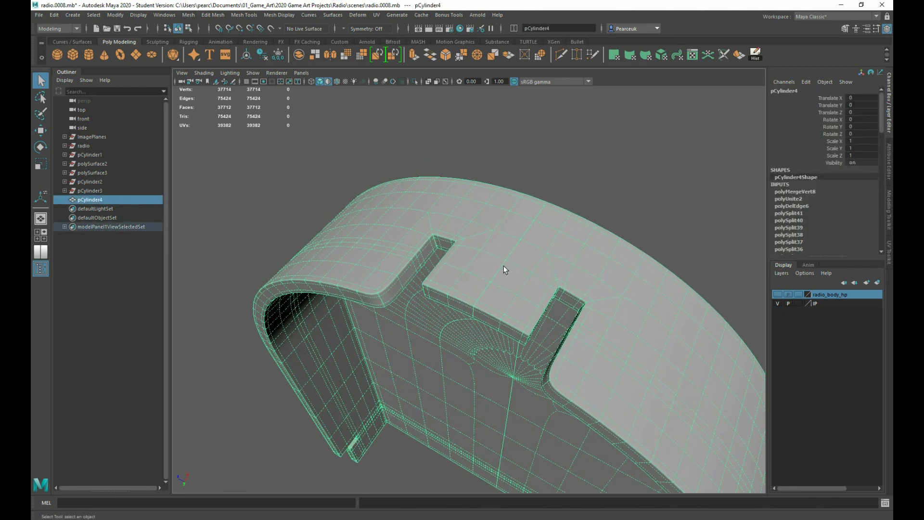
{"action": "right_click_drag", "start_coordinate": [497, 237], "coordinate": [528, 227]}
{"action": "double_click", "coordinate": [529, 227]}
{"action": "left_click_drag", "start_coordinate": [528, 227], "coordinate": [497, 255], "text": "alt"}
{"action": "right_click", "coordinate": [497, 255], "text": "shift"}
{"action": "right_click_drag", "start_coordinate": [501, 256], "coordinate": [552, 259], "text": "shift"}
{"action": "right_click_drag", "start_coordinate": [495, 243], "coordinate": [540, 230]}
{"action": "left_click", "coordinate": [650, 152]}
{"action": "left_click_drag", "start_coordinate": [604, 218], "coordinate": [428, 224], "text": "alt"}
{"action": "left_click", "coordinate": [446, 227]}
{"action": "scroll", "coordinate": [444, 231], "scroll_direction": "down", "scroll_amount": 4}
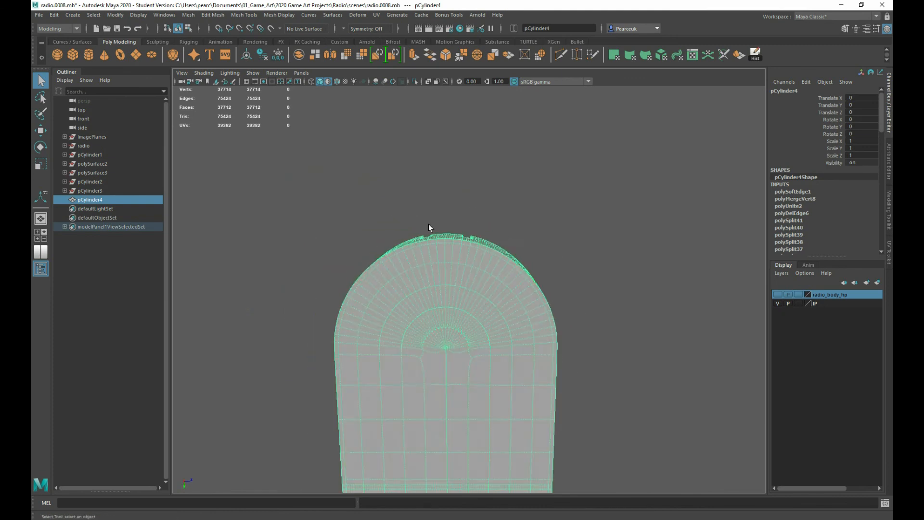
{"action": "scroll", "coordinate": [428, 223], "scroll_direction": "down", "scroll_amount": 5}
{"action": "left_click_drag", "start_coordinate": [427, 317], "coordinate": [428, 265], "text": "alt"}
{"action": "key", "text": "ctrl+1"}
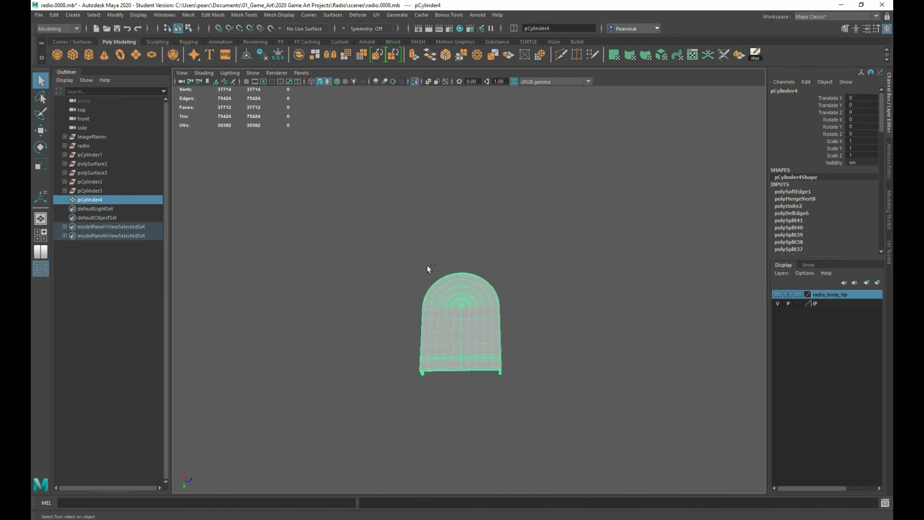
{"action": "scroll", "coordinate": [424, 298], "scroll_direction": "down", "scroll_amount": 3}
{"action": "left_click", "coordinate": [519, 330]}
{"action": "left_click_drag", "start_coordinate": [520, 330], "coordinate": [454, 359], "text": "alt"}
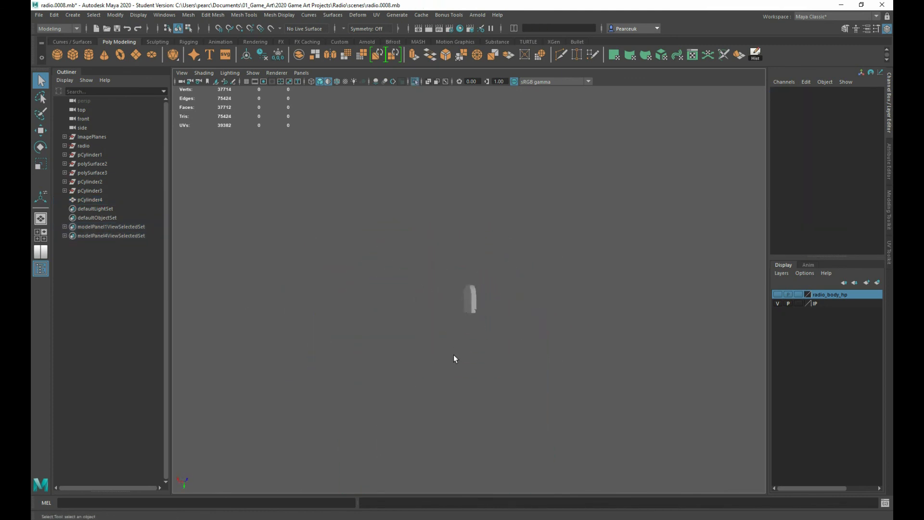
{"action": "key", "text": "ctrl+1"}
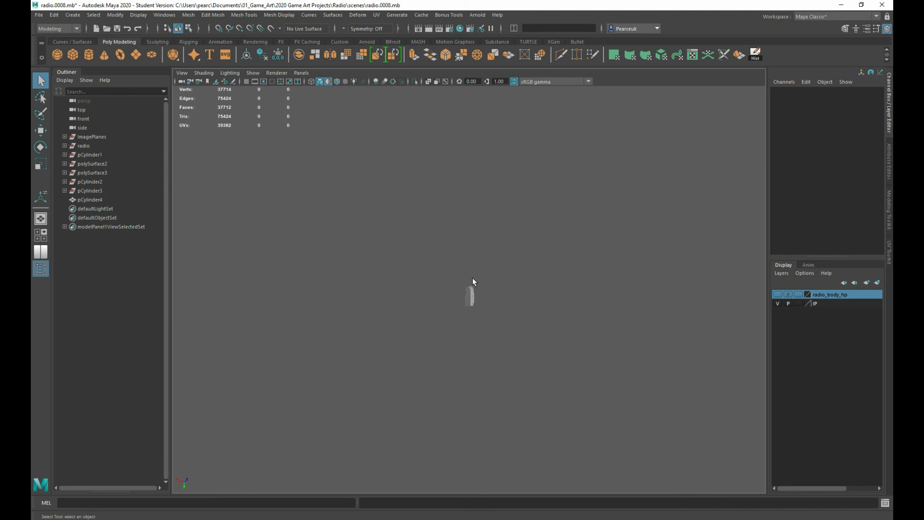
- Show the radio_body_hp layer and view the selected fitting against the side of the radio body
{"action": "left_click", "coordinate": [471, 294]}
{"action": "scroll", "coordinate": [491, 335], "scroll_direction": "down", "scroll_amount": 2}
{"action": "key", "text": "space"}
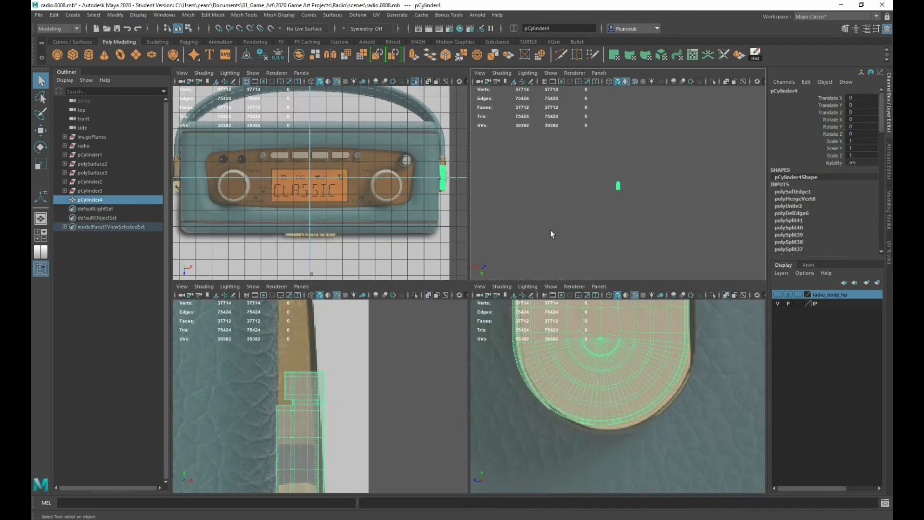
{"action": "key", "text": "space"}
{"action": "left_click", "coordinate": [777, 294]}
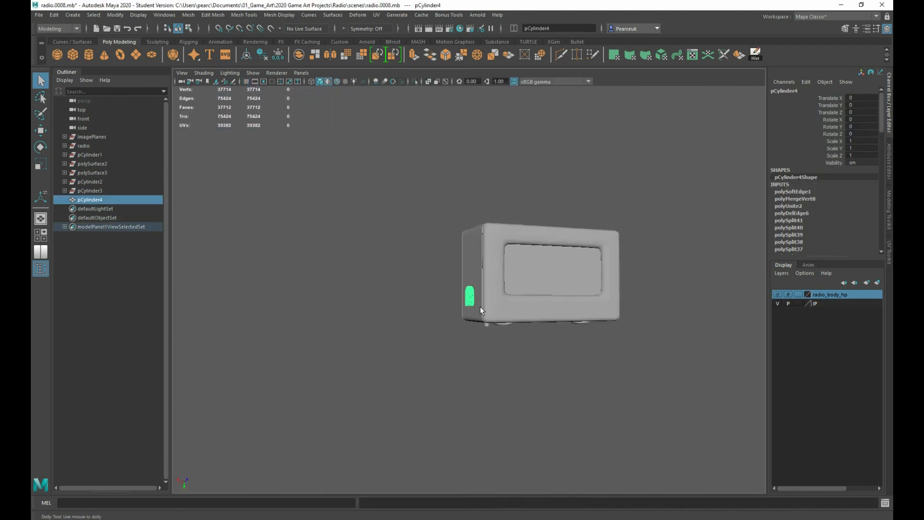
{"action": "scroll", "coordinate": [470, 303], "scroll_direction": "up", "scroll_amount": 3}
{"action": "left_click_drag", "start_coordinate": [457, 302], "coordinate": [470, 399], "text": "alt"}
{"action": "scroll", "coordinate": [472, 398], "scroll_direction": "up", "scroll_amount": 2}
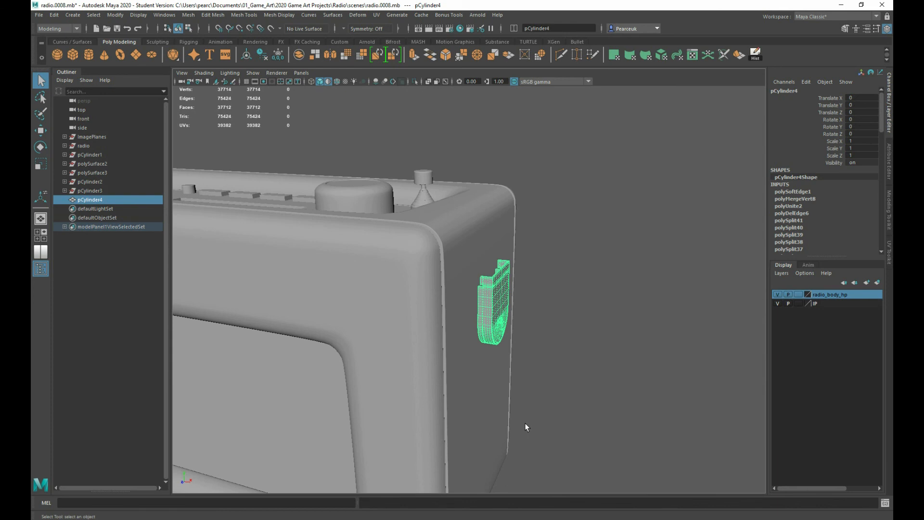